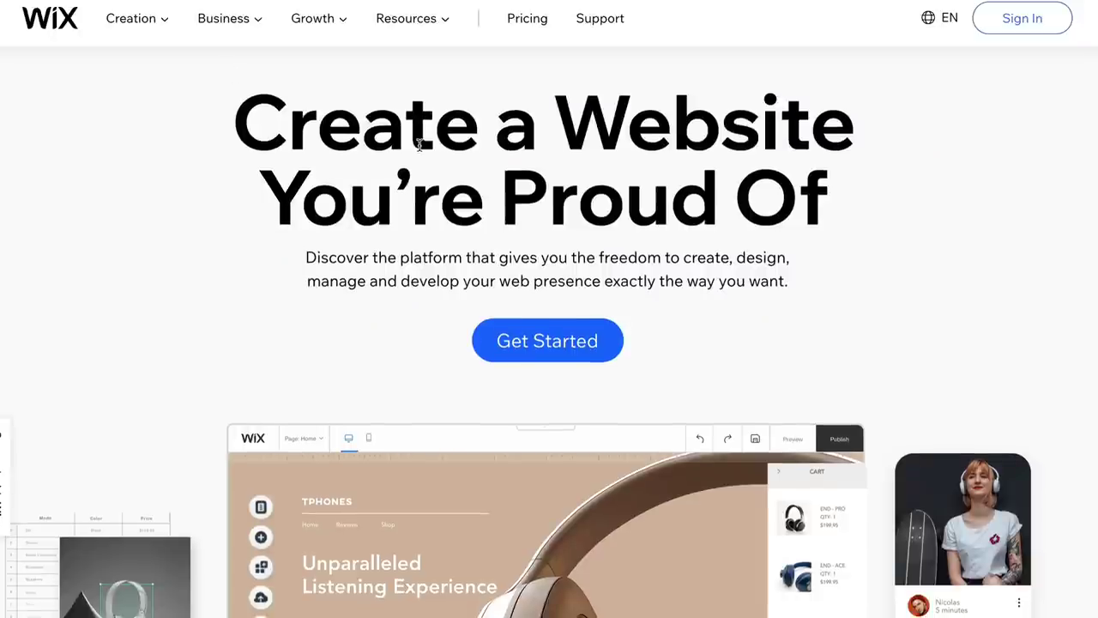
- Look through the Wix homepage, from the website builder features and templates to the FAQ
scroll(154, 139, "down", 10)
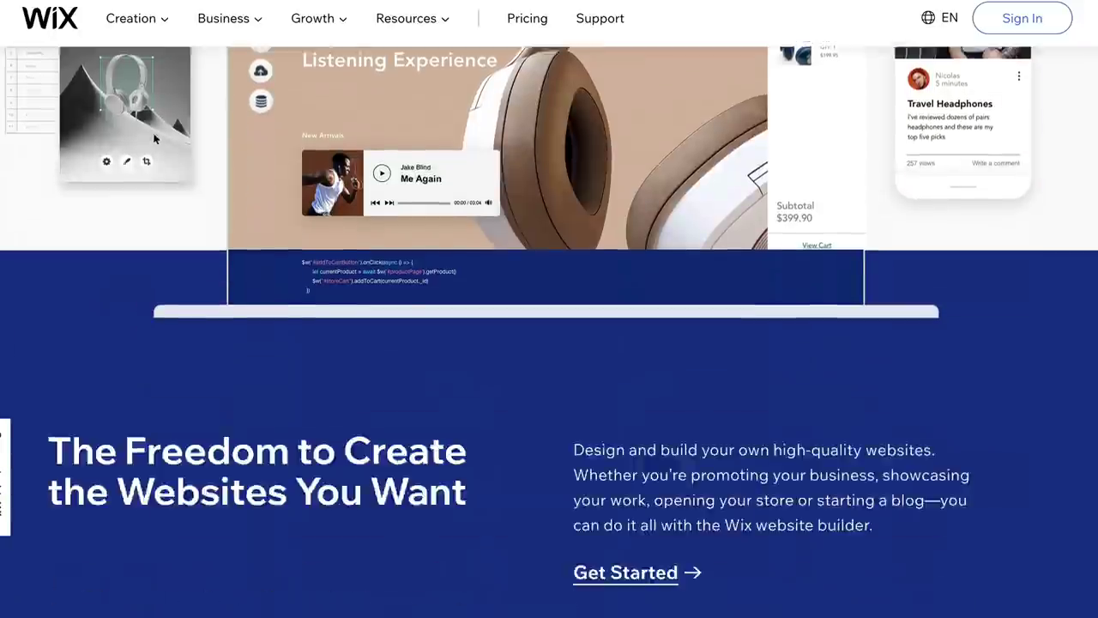
scroll(155, 139, "down", 15)
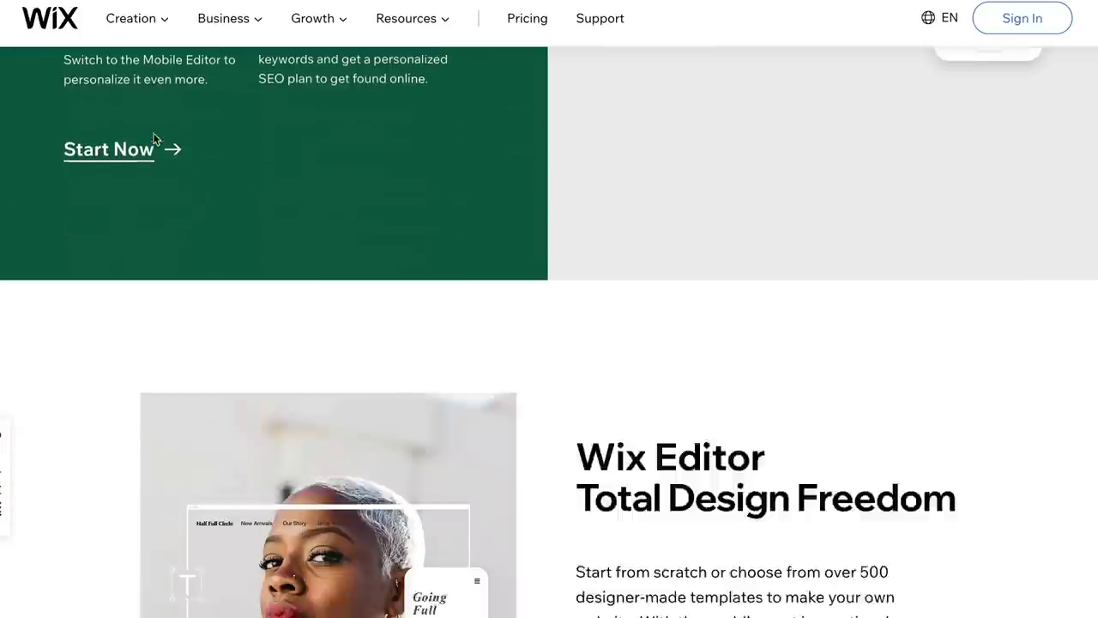
scroll(155, 142, "down", 15)
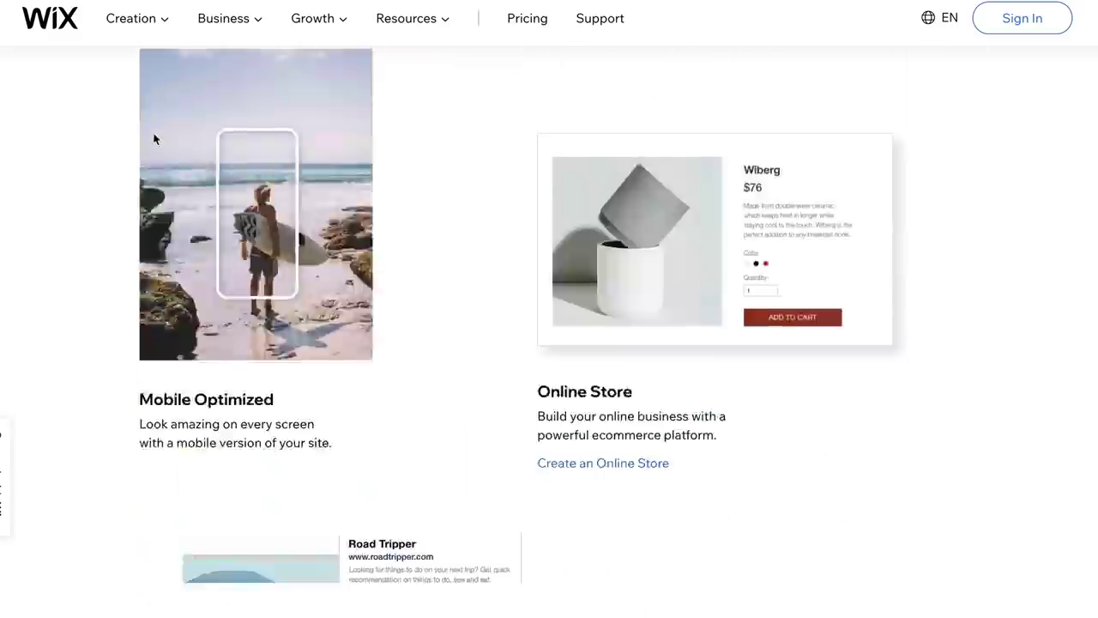
scroll(154, 139, "down", 8)
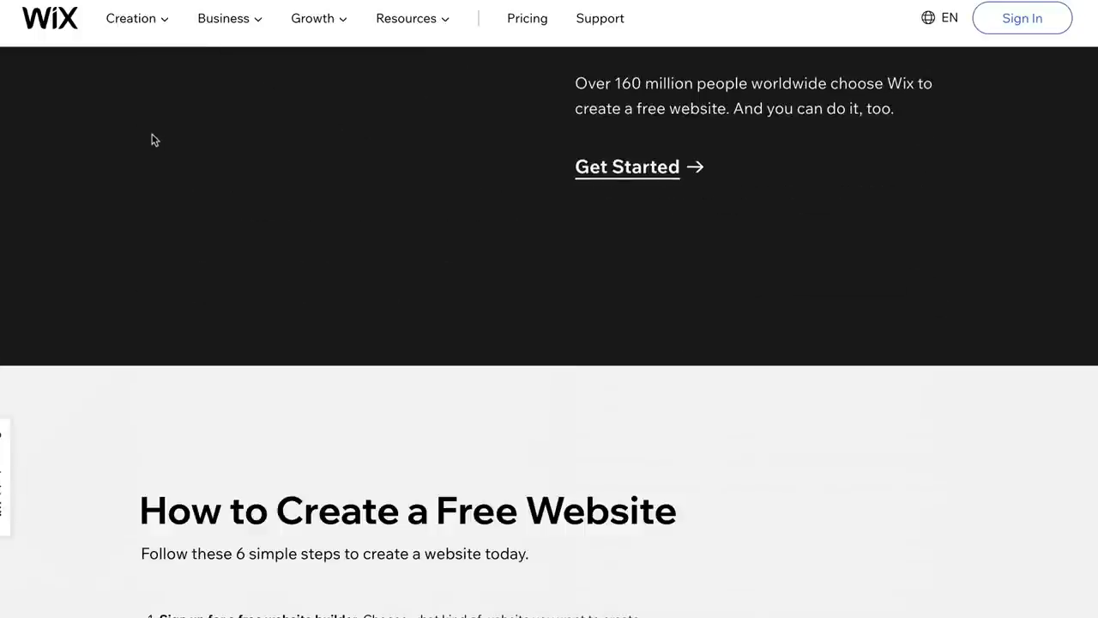
scroll(152, 139, "down", 10)
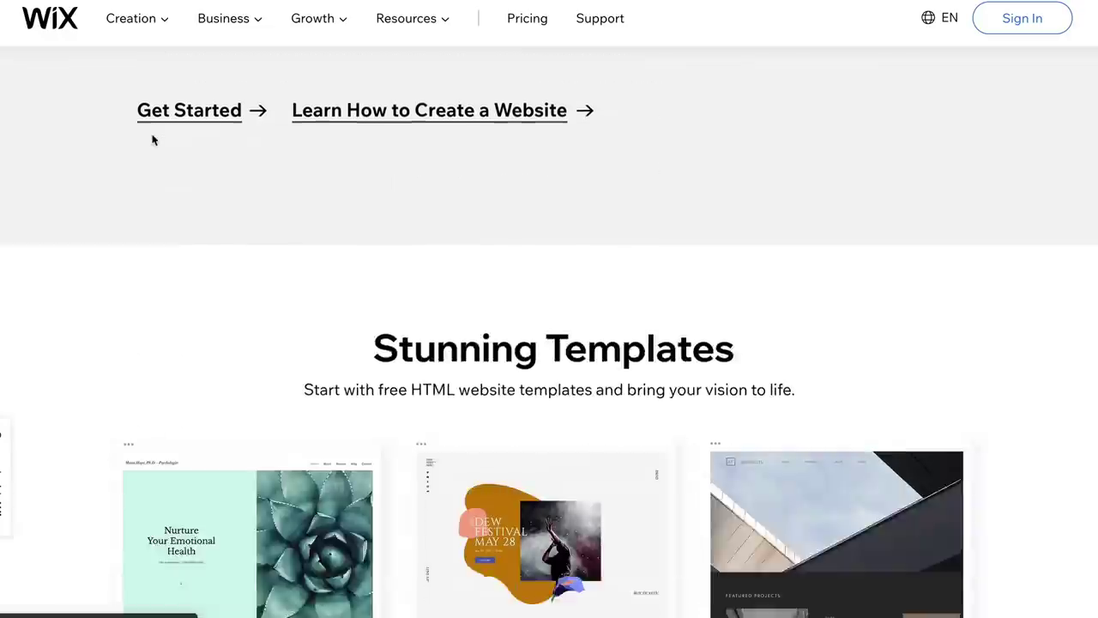
scroll(153, 139, "down", 10)
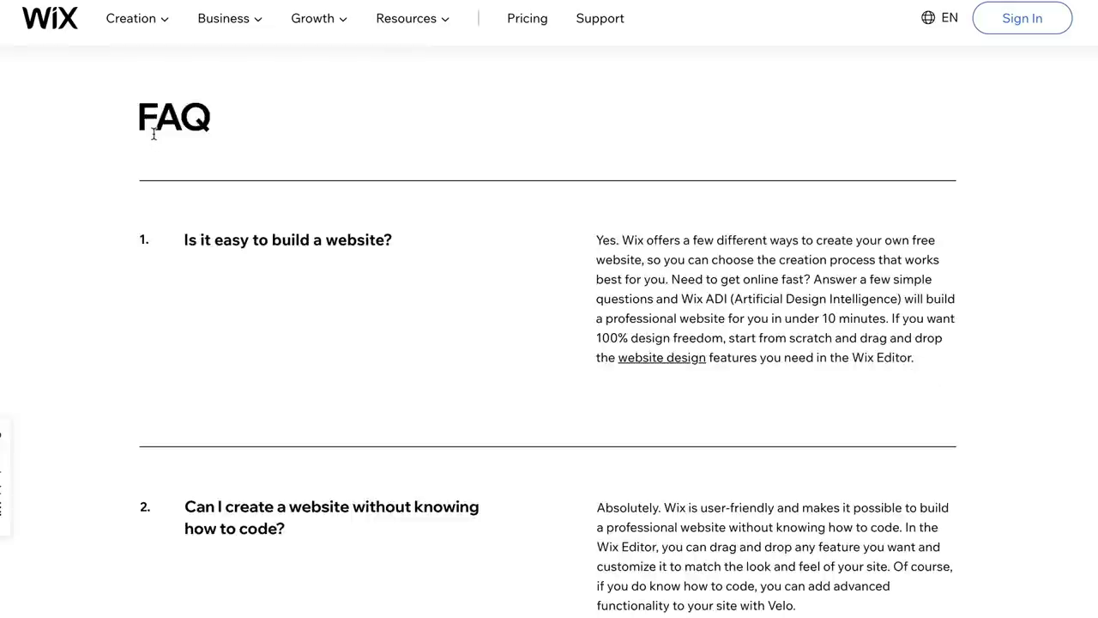
scroll(154, 133, "down", 6)
scroll(153, 137, "down", 8)
key("Home")
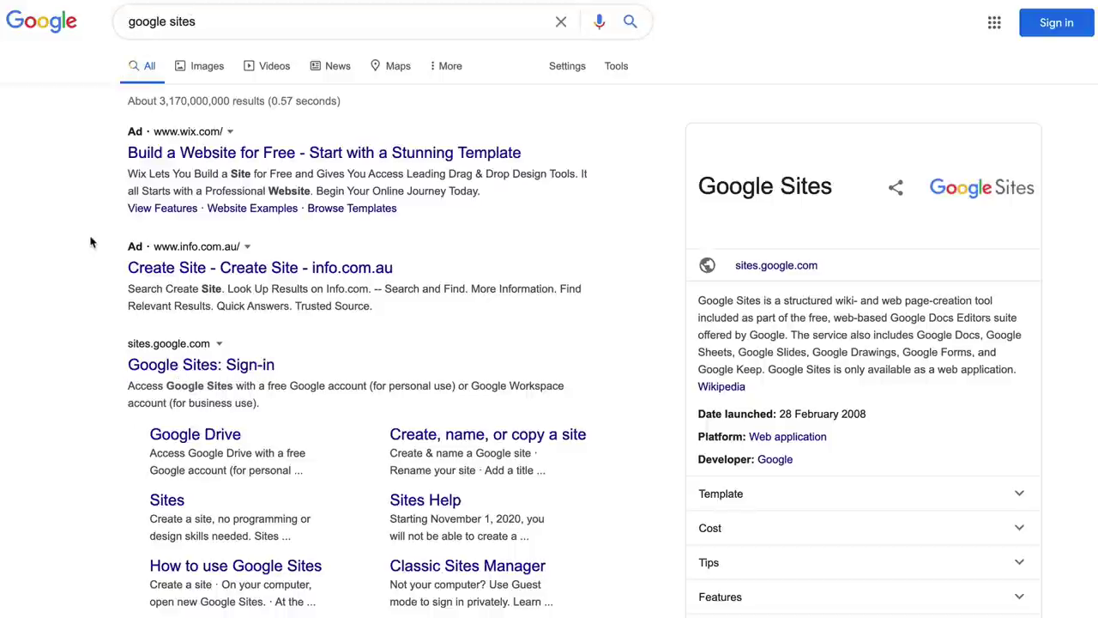
- Open the Google Sites sign-in page from the Google search results
left_click(232, 362)
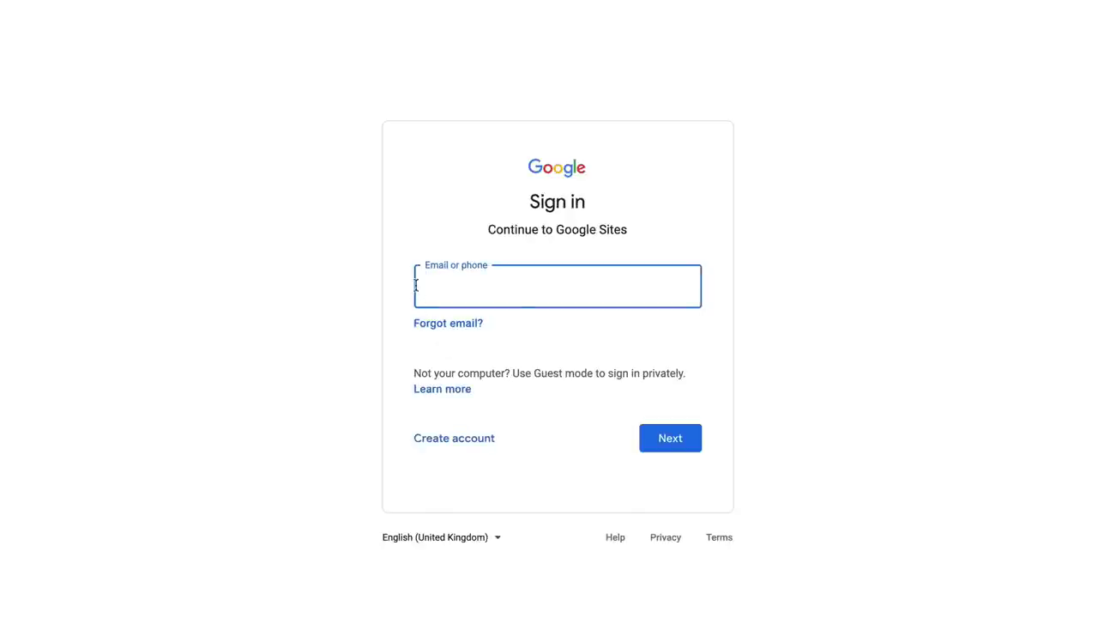
key("alt+Left")
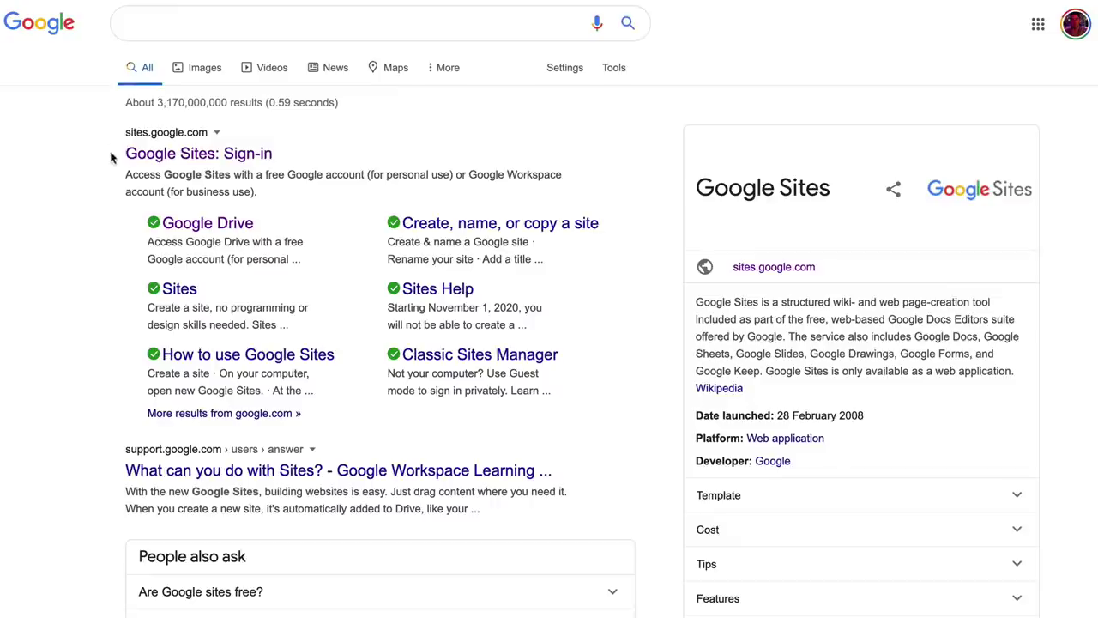
left_click(189, 158)
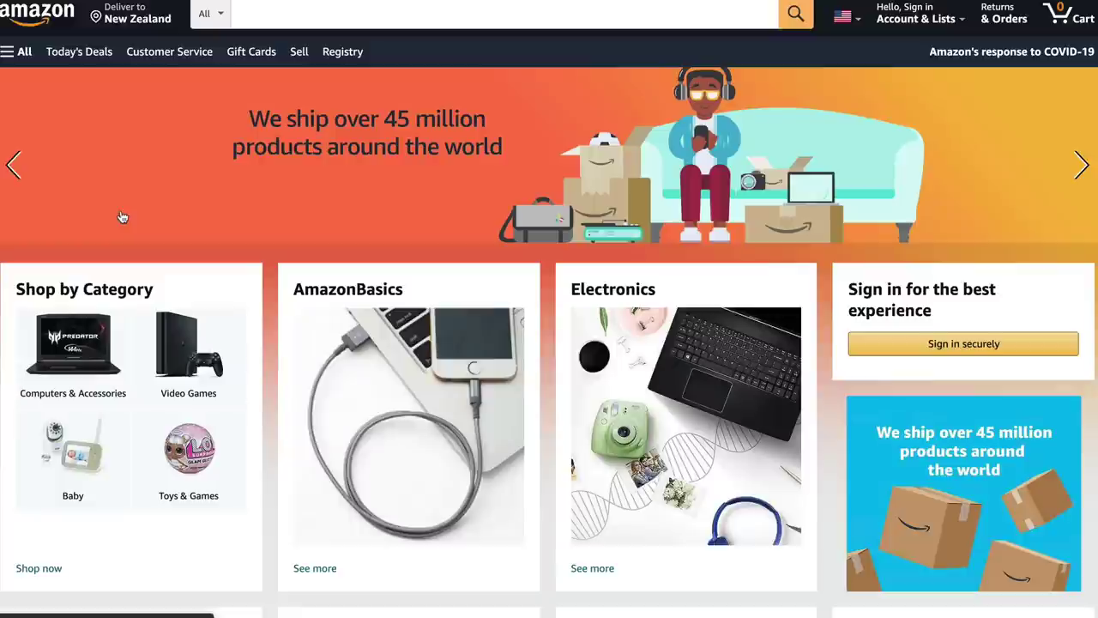
- Look through Amazon's homepage product sections and the Amazon Associates affiliate programme page
scroll(121, 217, "down", 3)
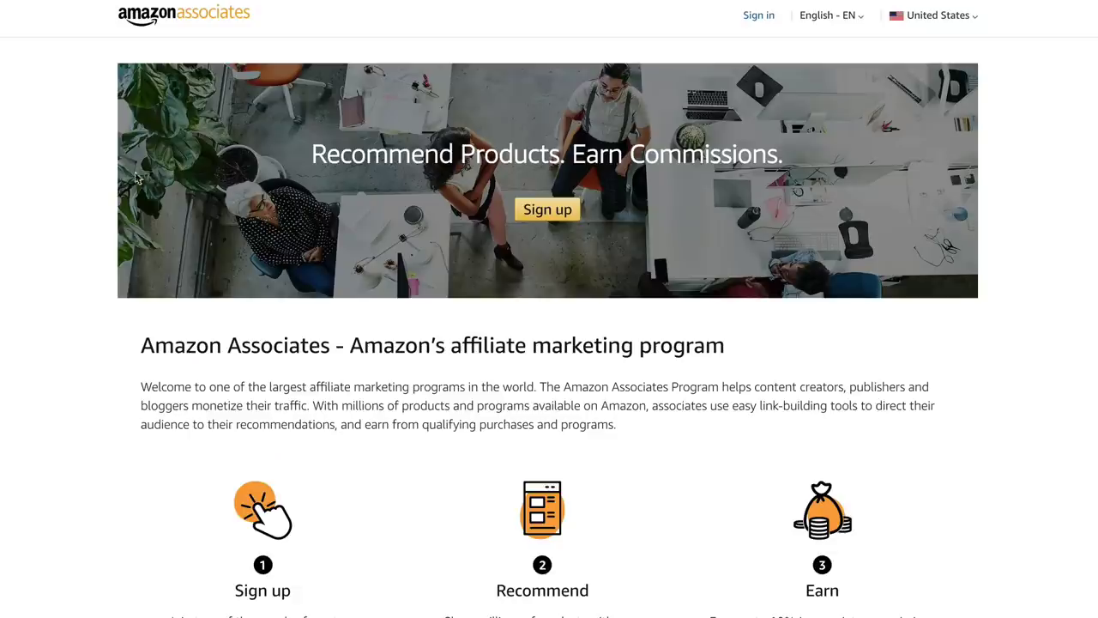
scroll(52, 117, "down", 1)
scroll(51, 115, "up", 1)
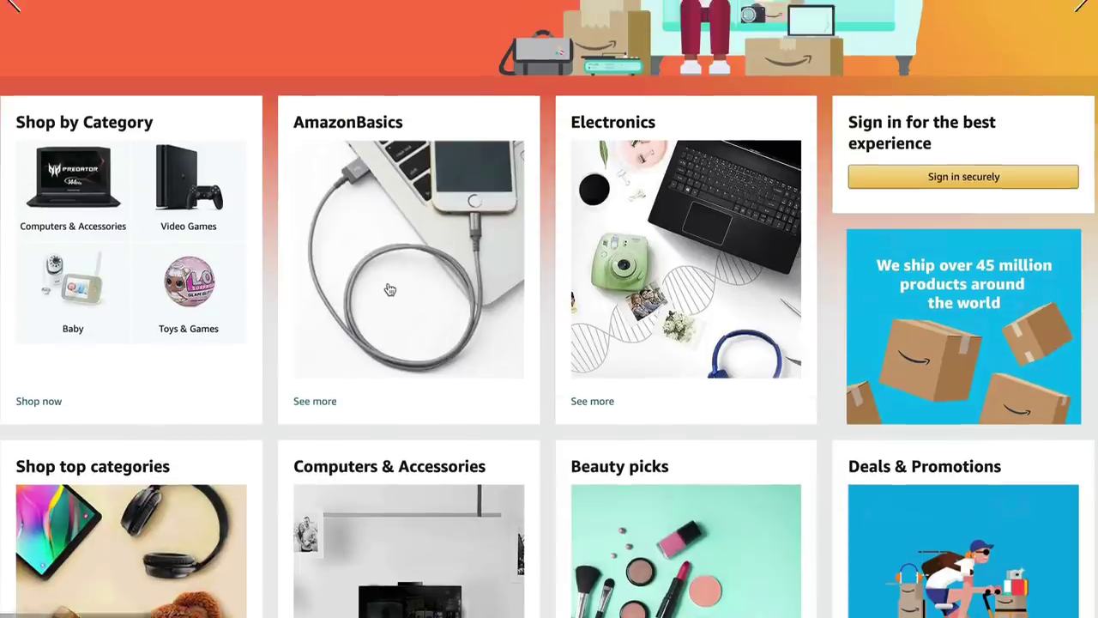
scroll(386, 287, "down", 10)
scroll(388, 290, "down", 20)
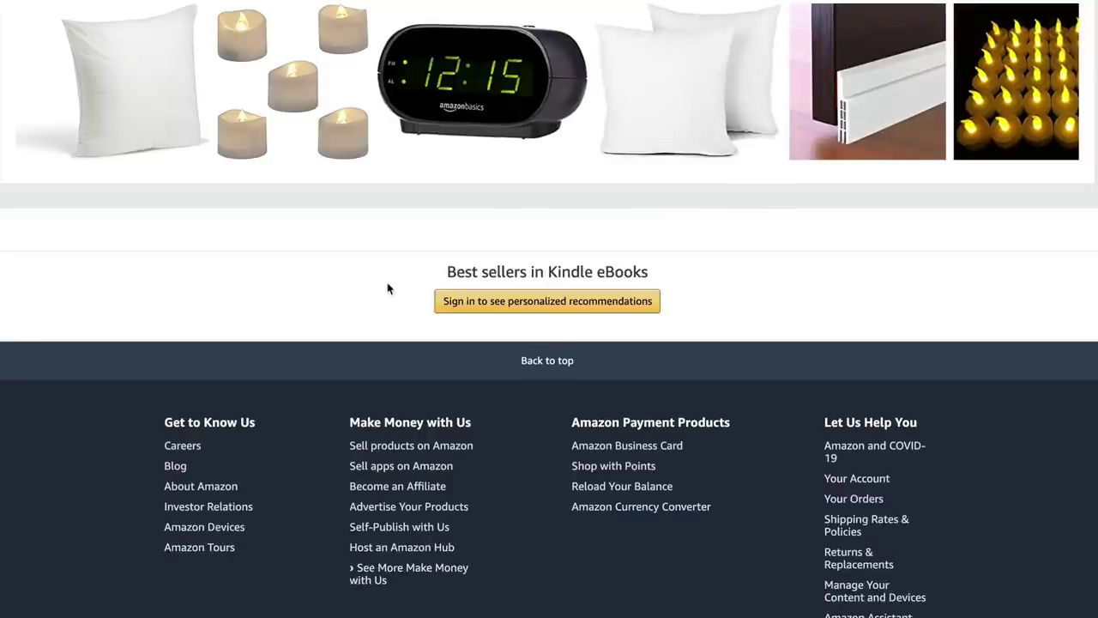
scroll(387, 288, "up", 20)
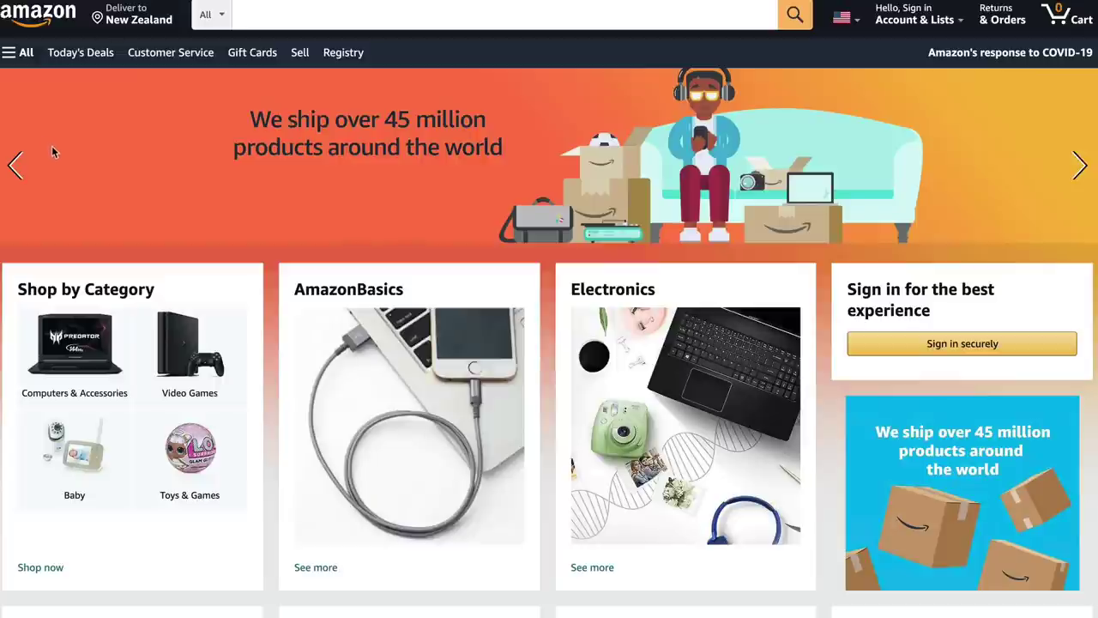
scroll(55, 146, "down", 1)
scroll(58, 144, "up", 1)
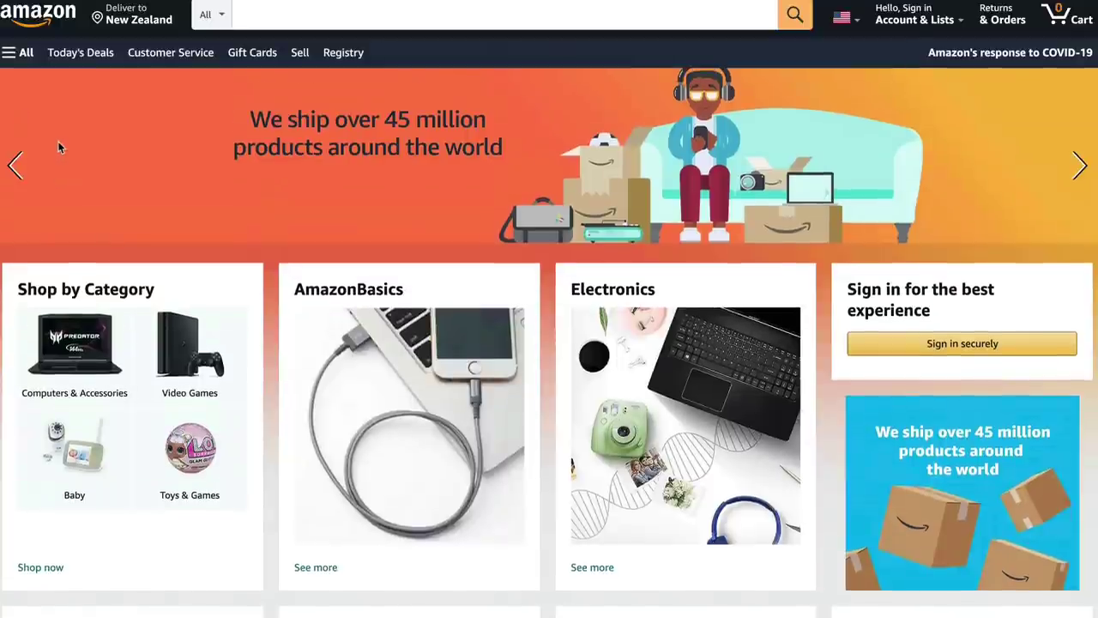
scroll(58, 147, "down", 12)
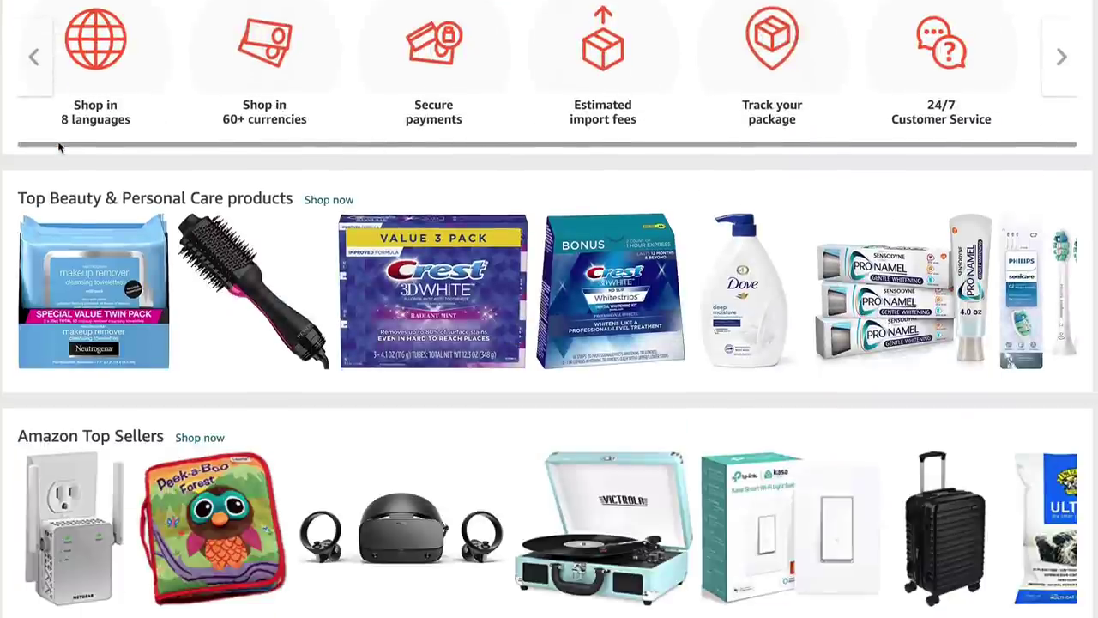
scroll(9, 172, "up", 12)
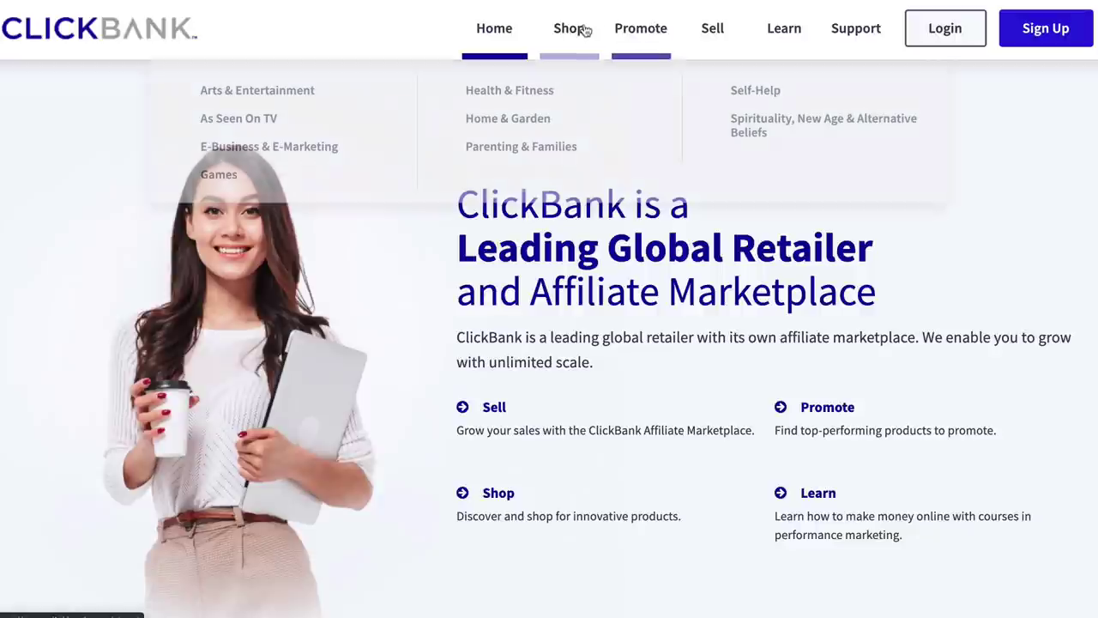
- Browse the featured products and sub-categories of Health & Fitness in ClickBank's shop
mouse_move(549, 39)
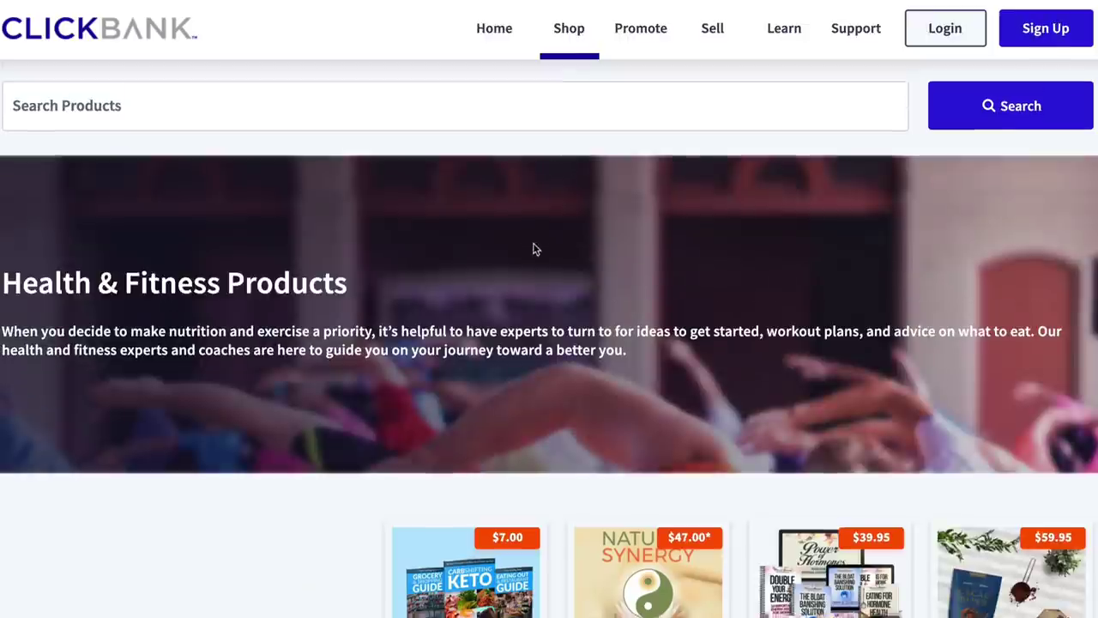
scroll(534, 248, "down", 5)
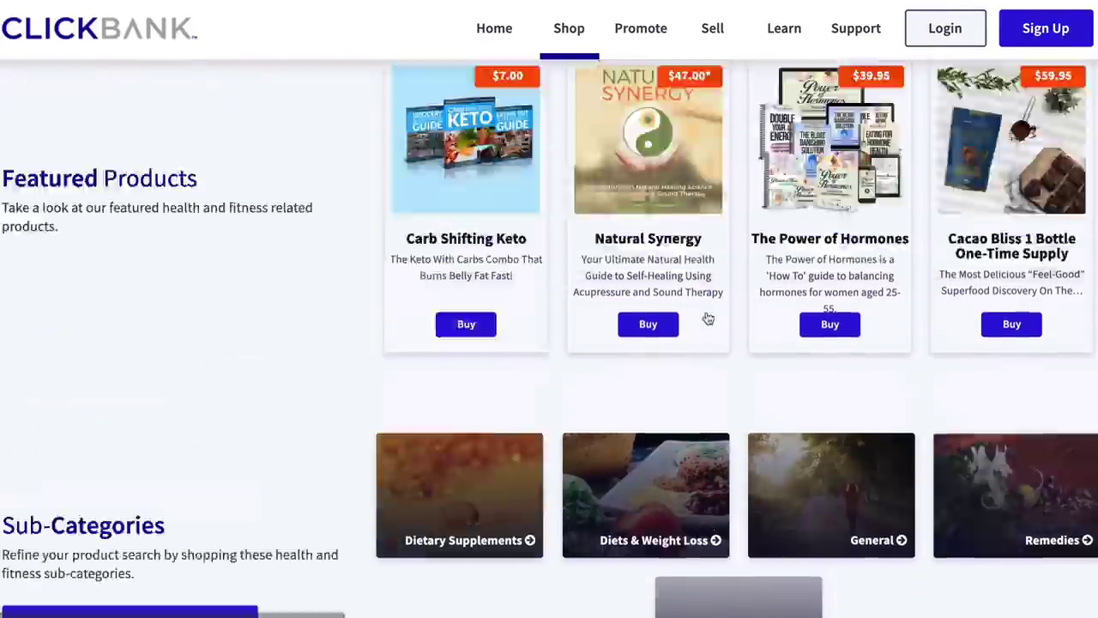
scroll(708, 316, "up", 5)
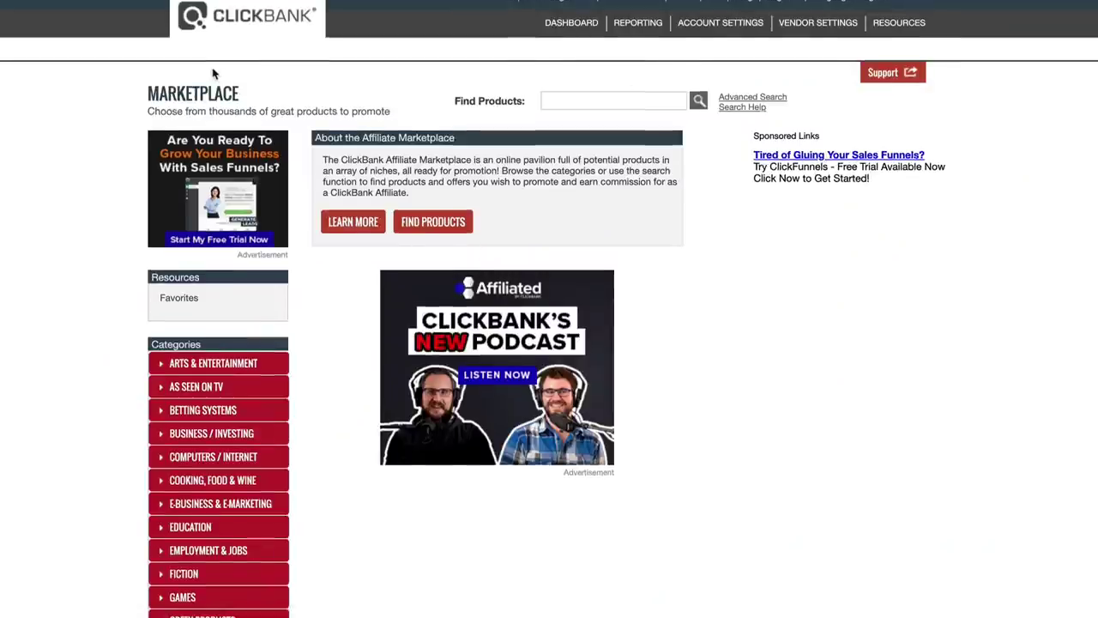
- Open the E-business & E-marketing category in the ClickBank affiliate marketplace
scroll(601, 86, "down", 2)
scroll(554, 94, "up", 2)
scroll(481, 155, "down", 3)
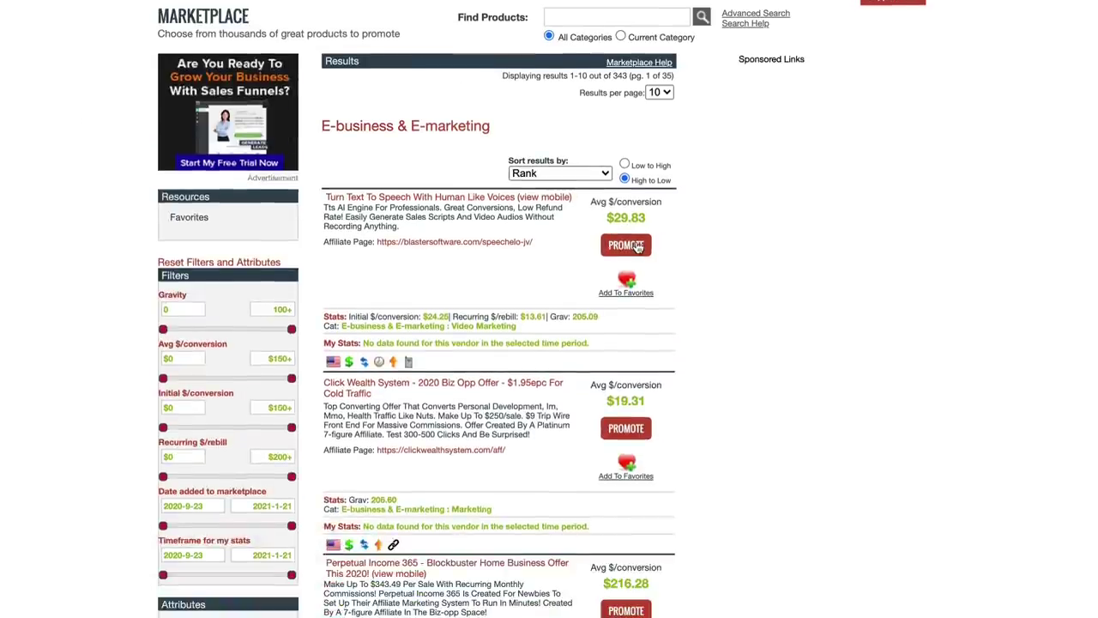
- Generate a HopLink for the "Turn Text To Speech With Human Like Voices" offer without a tracking ID and close the generator
left_click(626, 245)
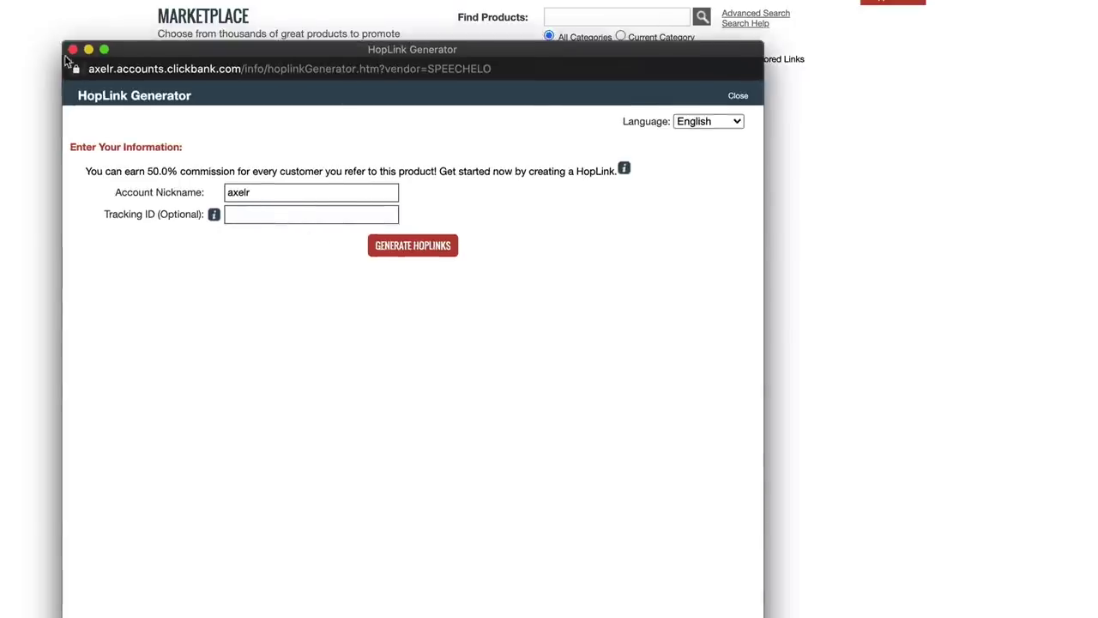
left_click(422, 251)
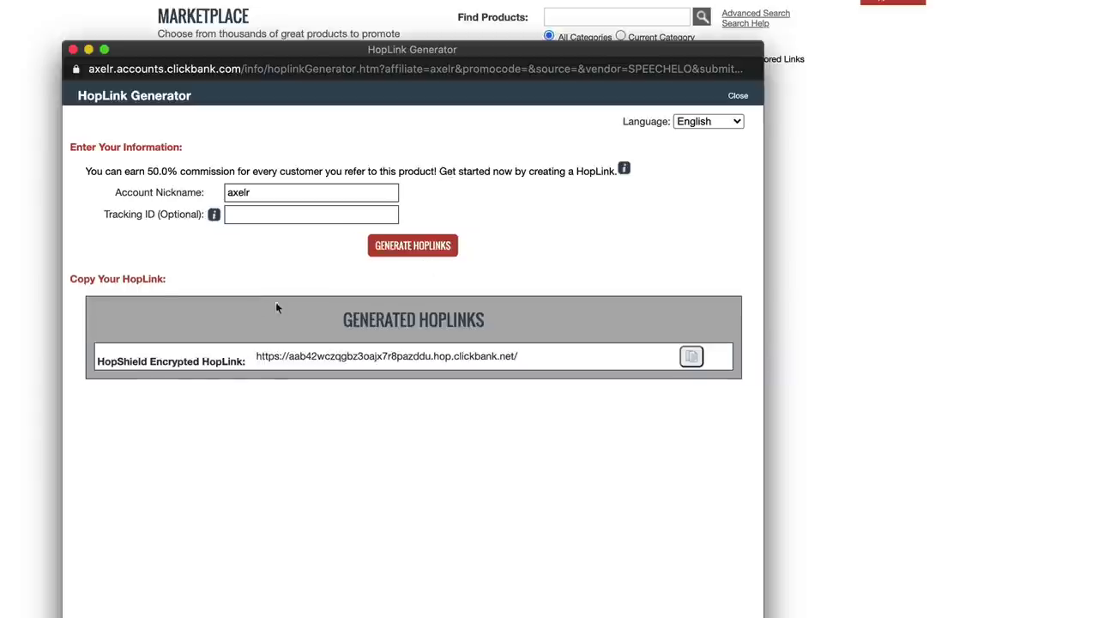
left_click(74, 50)
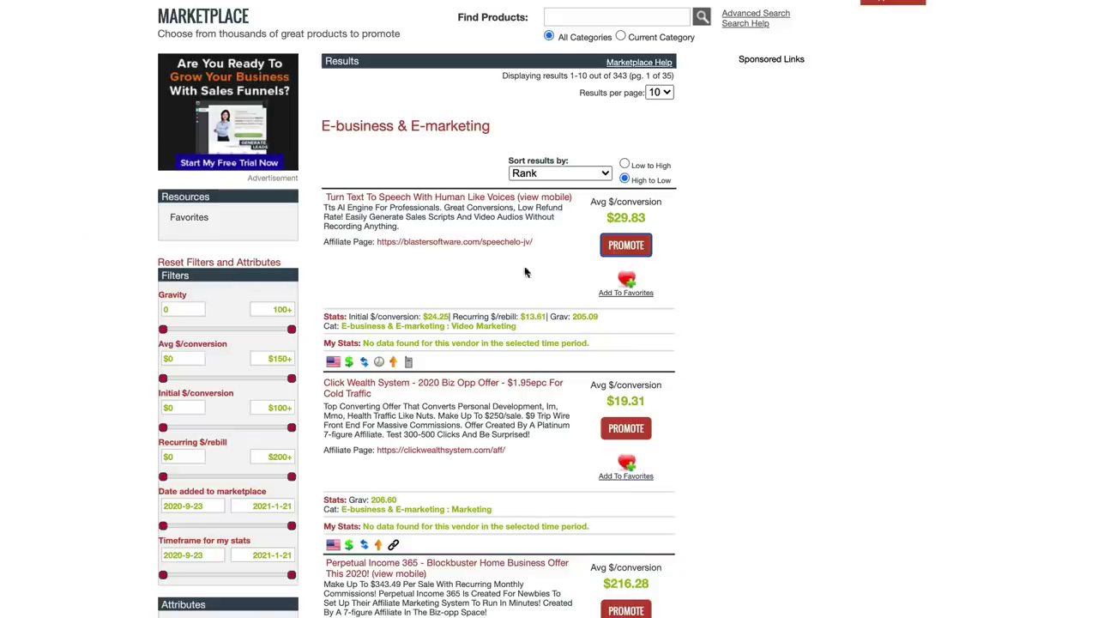
- Compare the average earnings per conversion of the E-business & E-marketing offers down the results page
scroll(567, 266, "down", 4)
scroll(567, 266, "up", 3)
left_click_drag(607, 142, 648, 146)
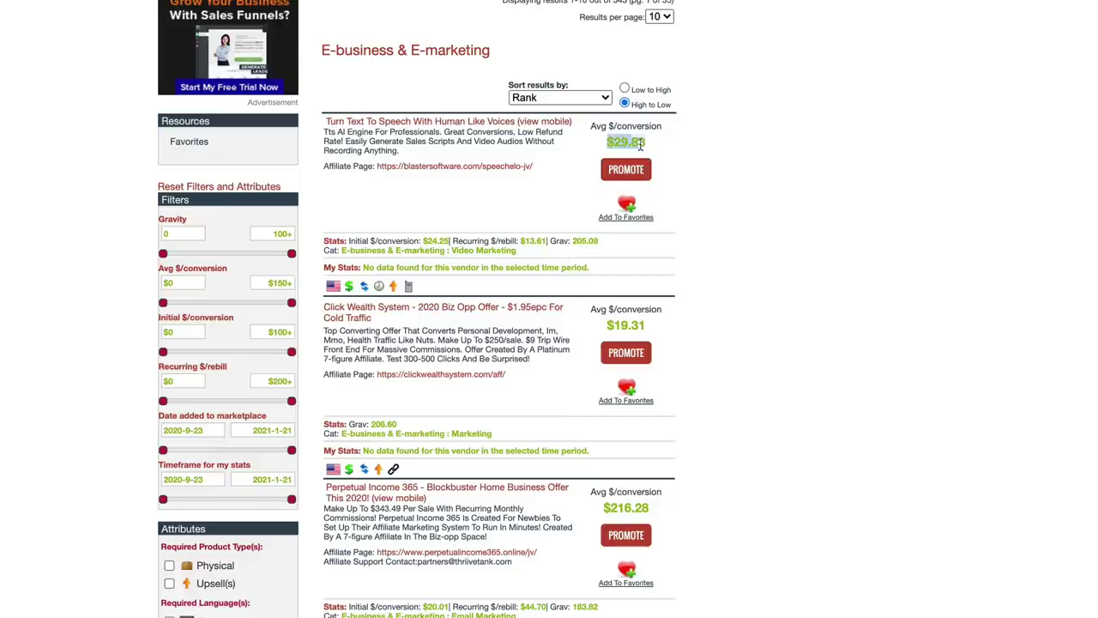
left_click_drag(608, 325, 646, 326)
scroll(687, 265, "down", 3)
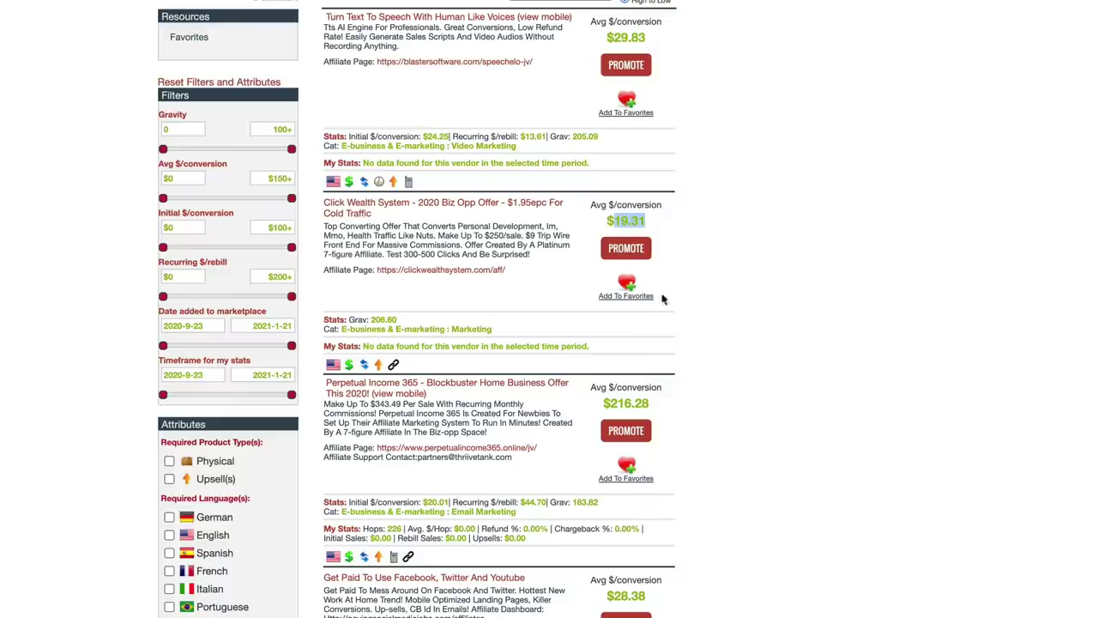
left_click_drag(674, 410, 605, 403)
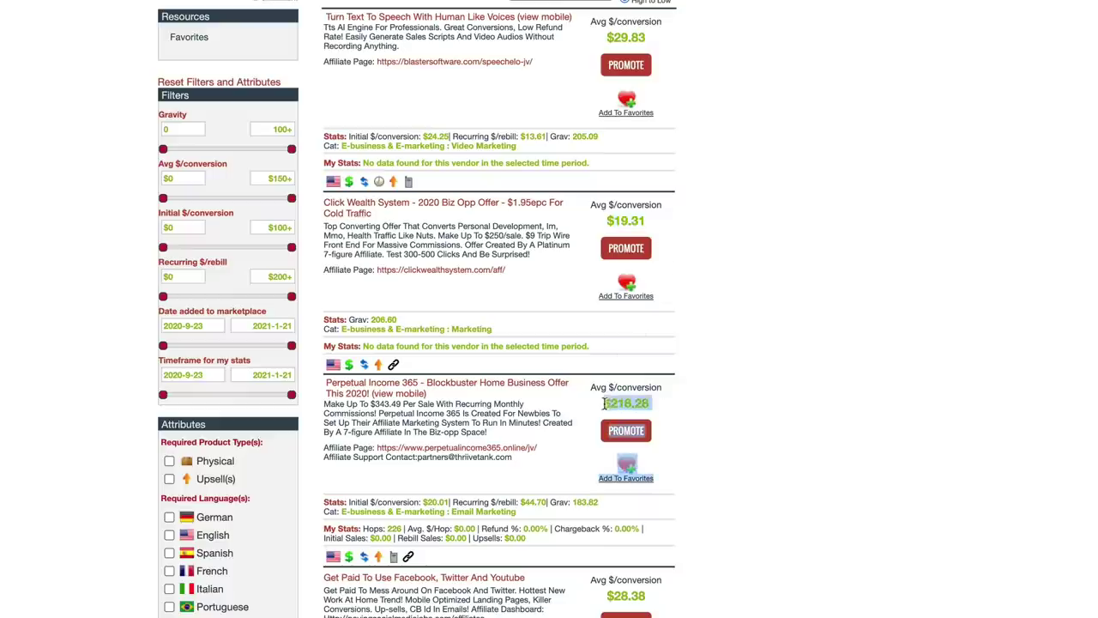
left_click(636, 408)
scroll(648, 386, "down", 20)
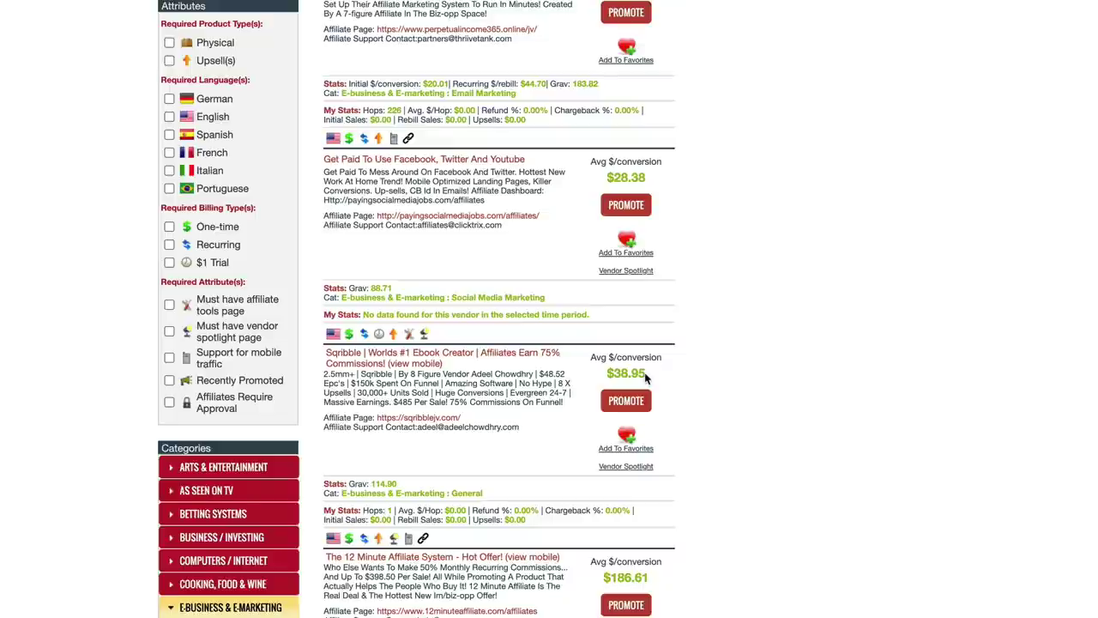
scroll(648, 377, "down", 15)
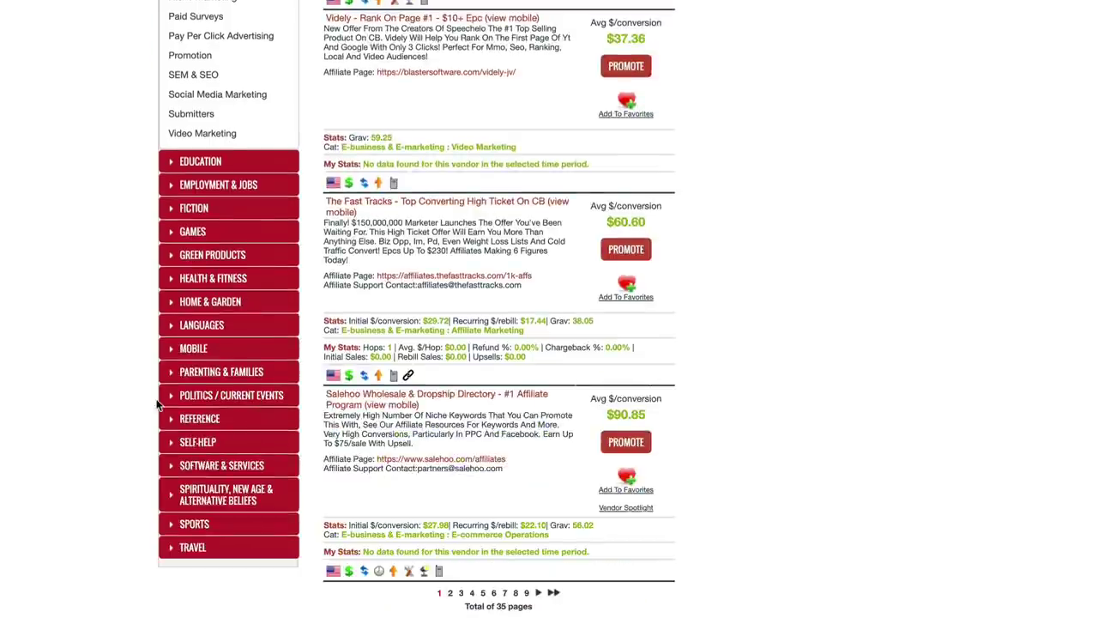
- Open the Sports category and review its offers, highlighting the Vertical Jump Training offer's average earnings per conversion
left_click(194, 523)
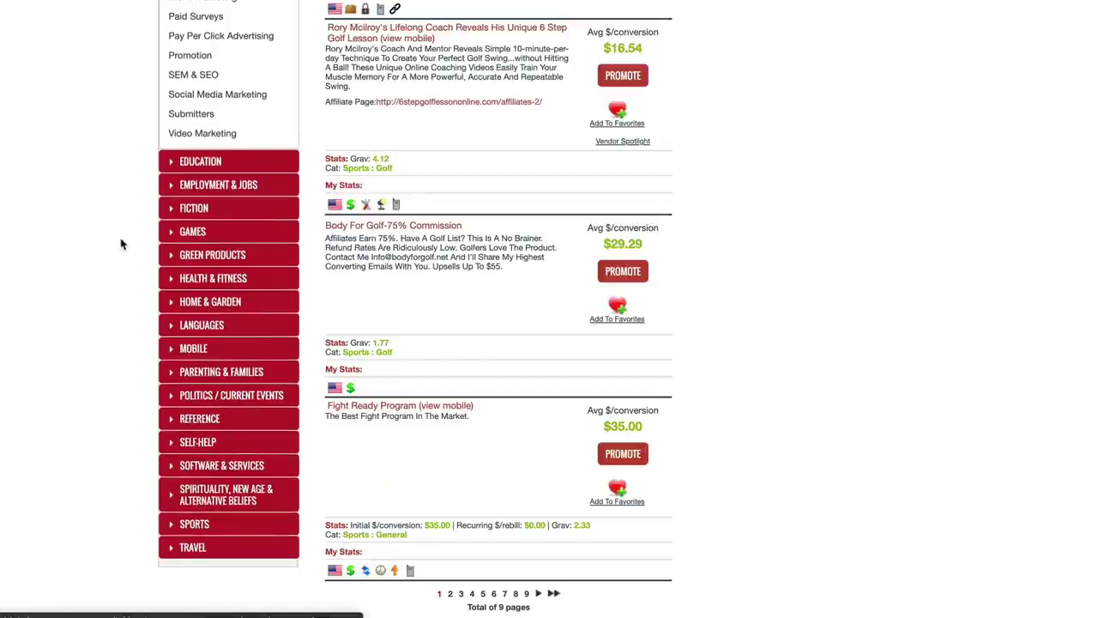
scroll(468, 189, "up", 20)
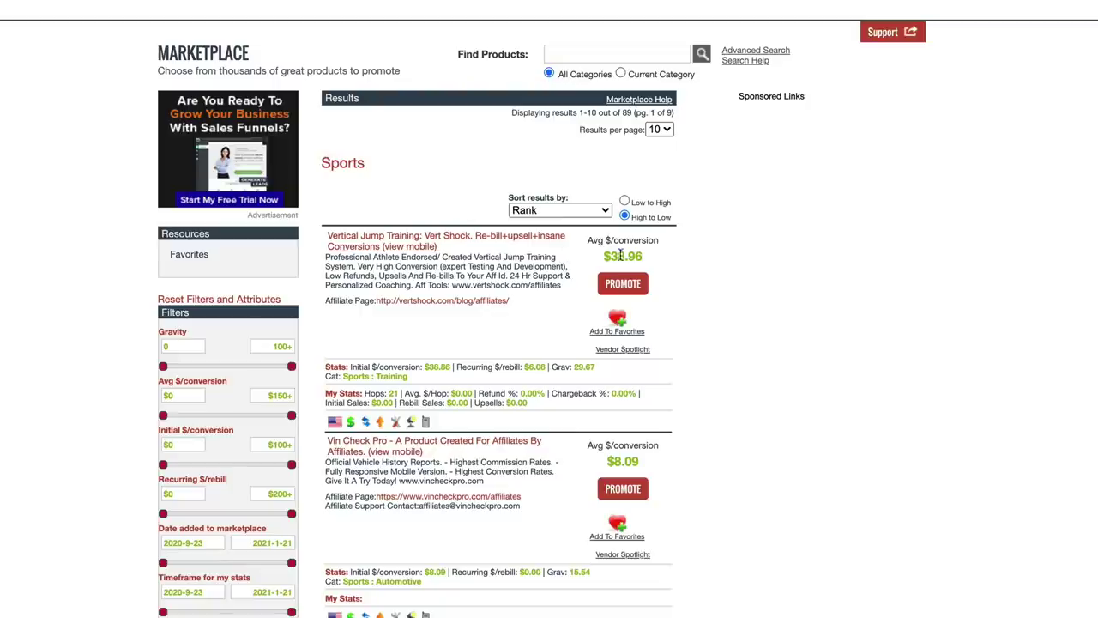
left_click_drag(646, 257, 605, 251)
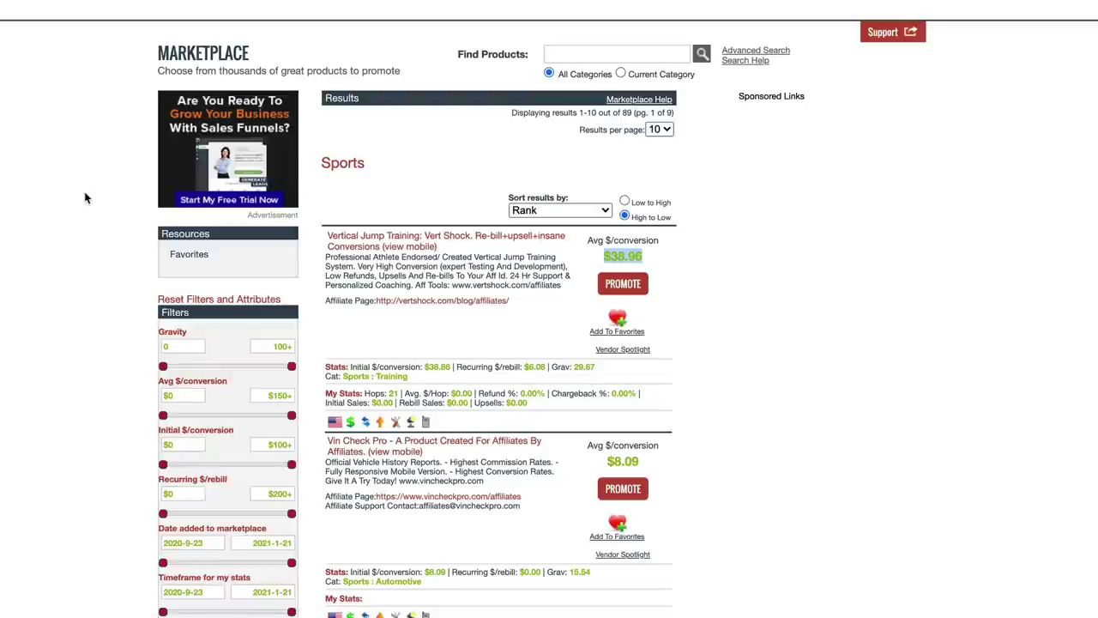
scroll(103, 197, "up", 1)
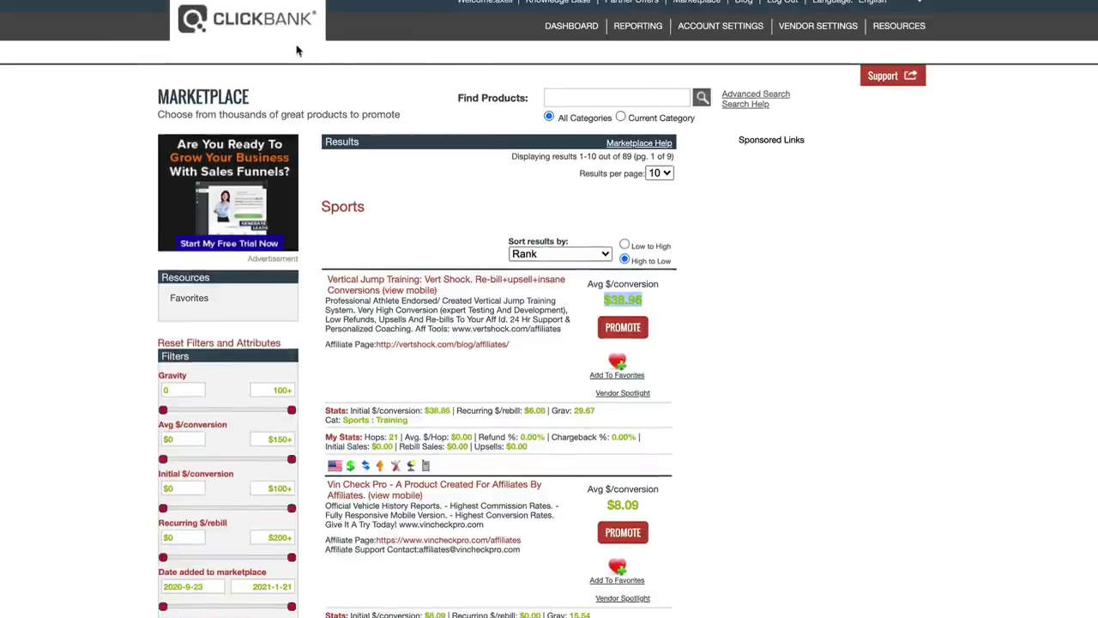
scroll(98, 164, "down", 20)
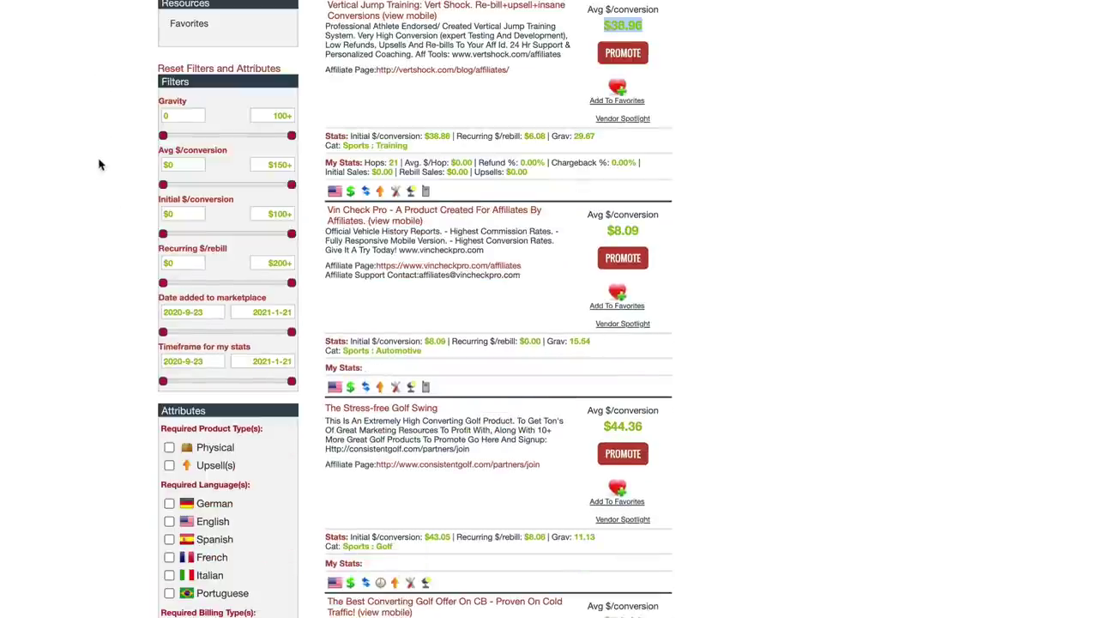
scroll(99, 165, "down", 5)
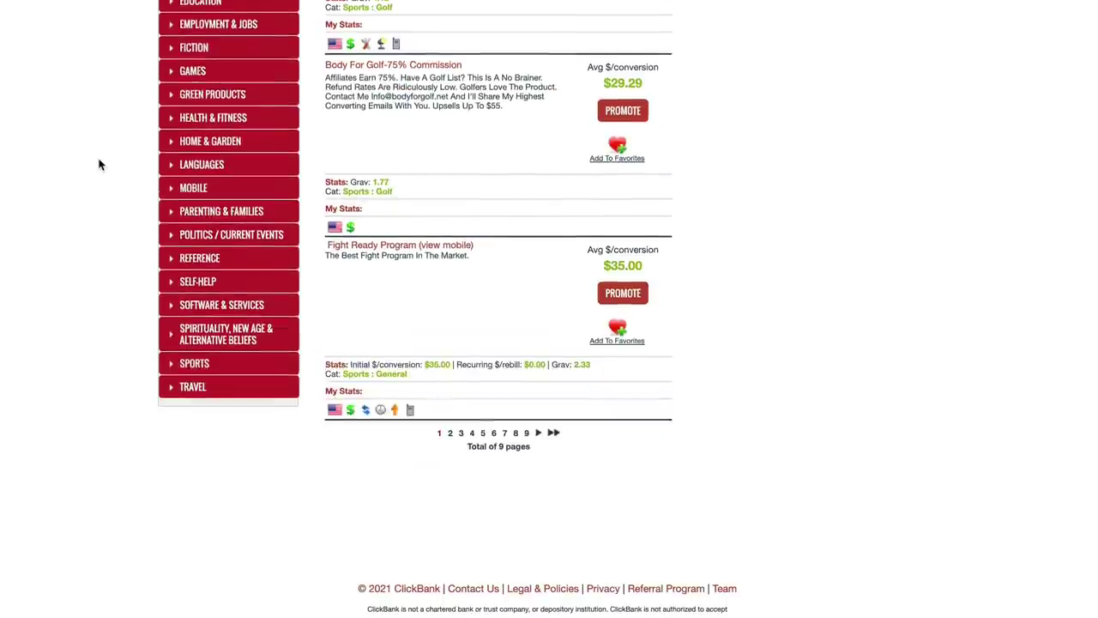
- Switch to Google Sites and browse the template gallery's Personal, Work, Small business and Education templates, returning to the start page when done
scroll(98, 165, "up", 20)
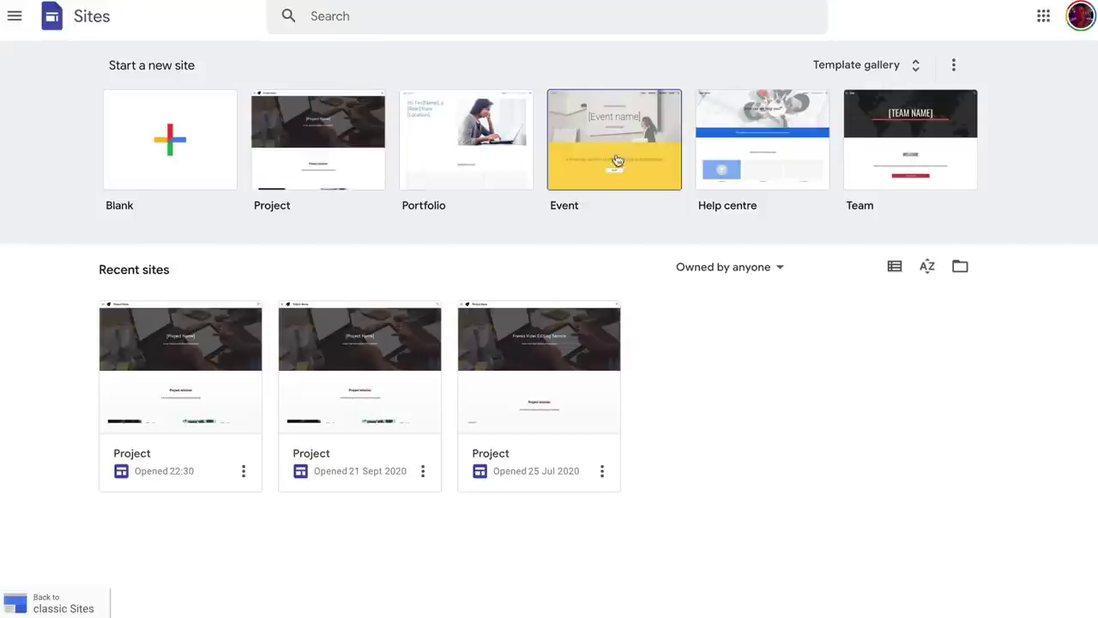
left_click(890, 68)
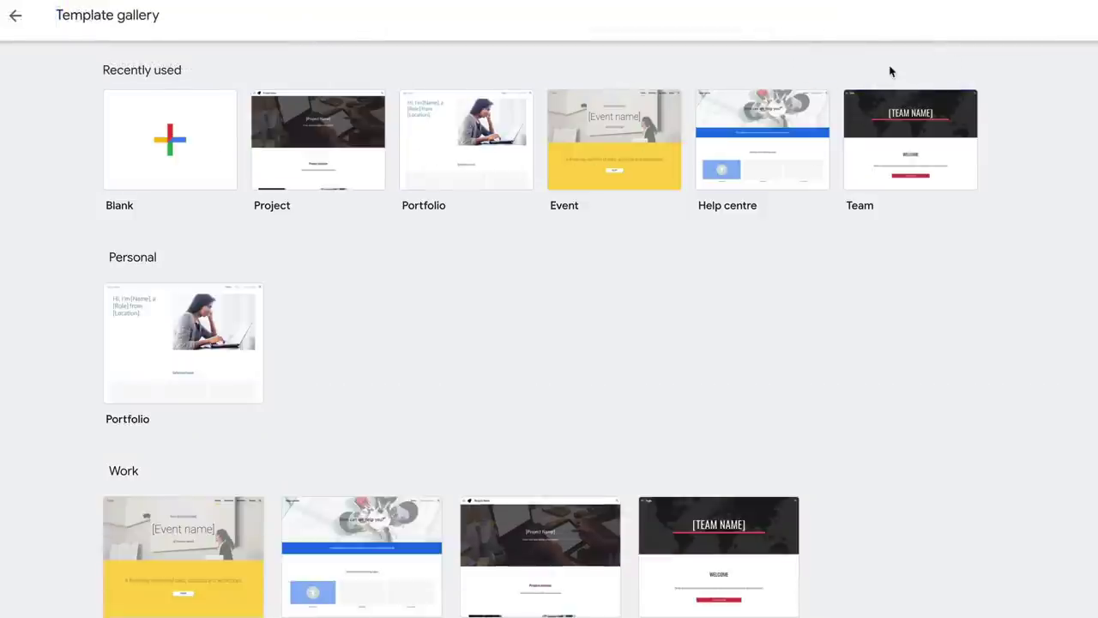
scroll(660, 187, "down", 2)
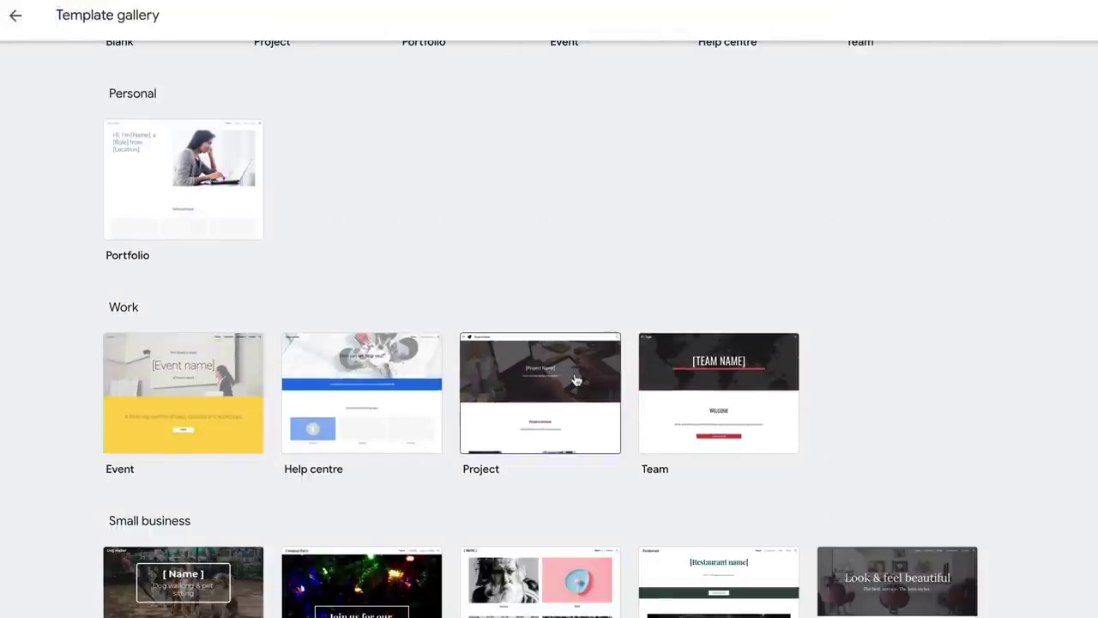
scroll(573, 380, "down", 2)
scroll(208, 416, "down", 2)
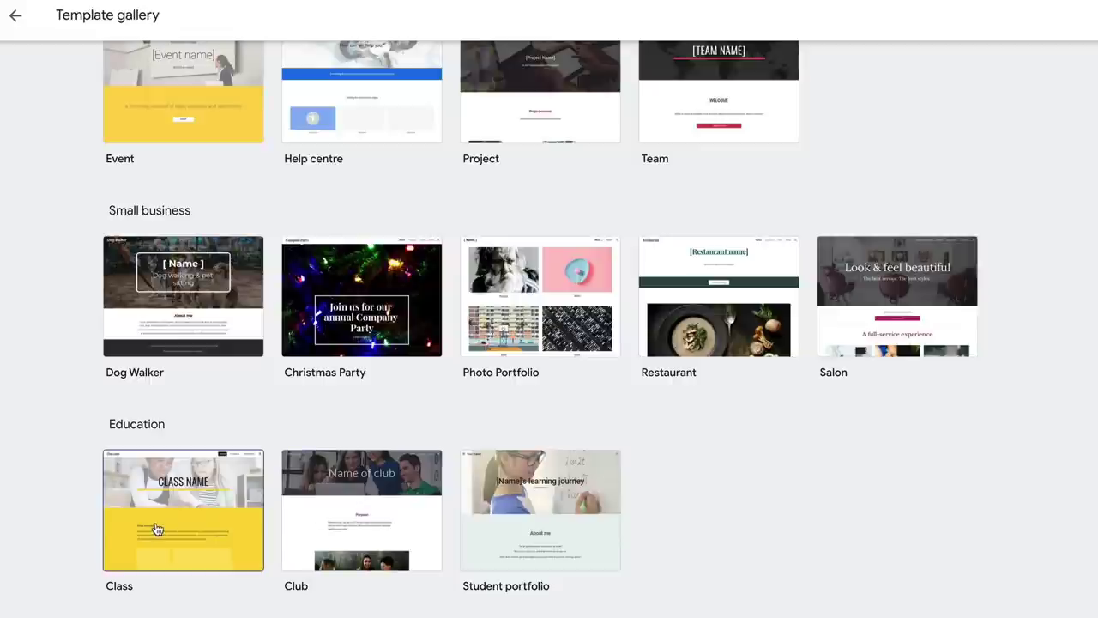
scroll(354, 355, "up", 4)
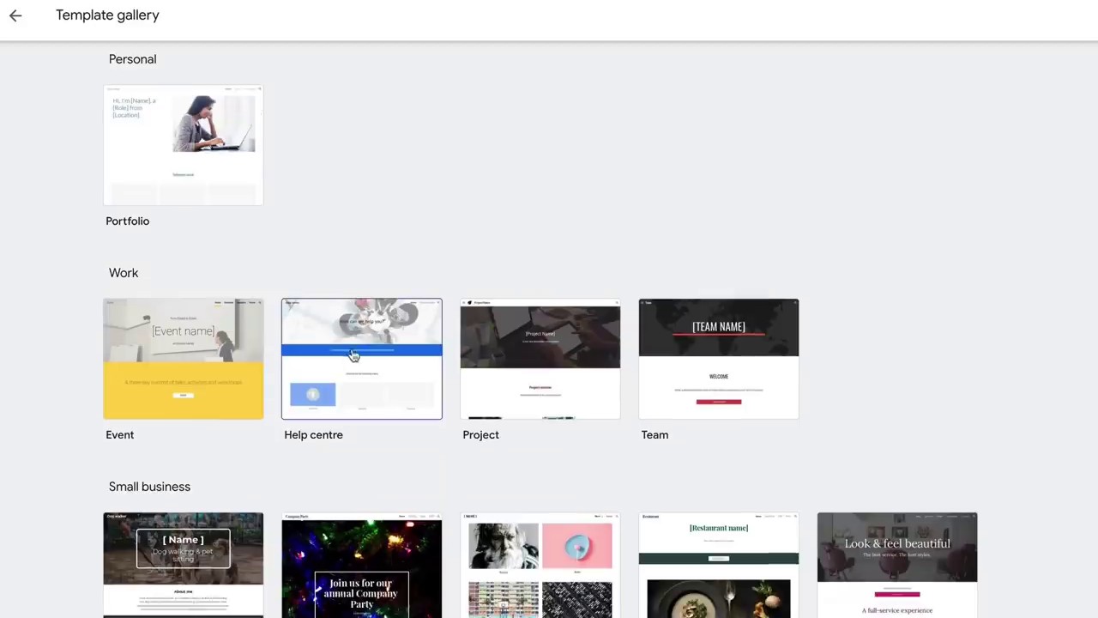
scroll(343, 344, "up", 3)
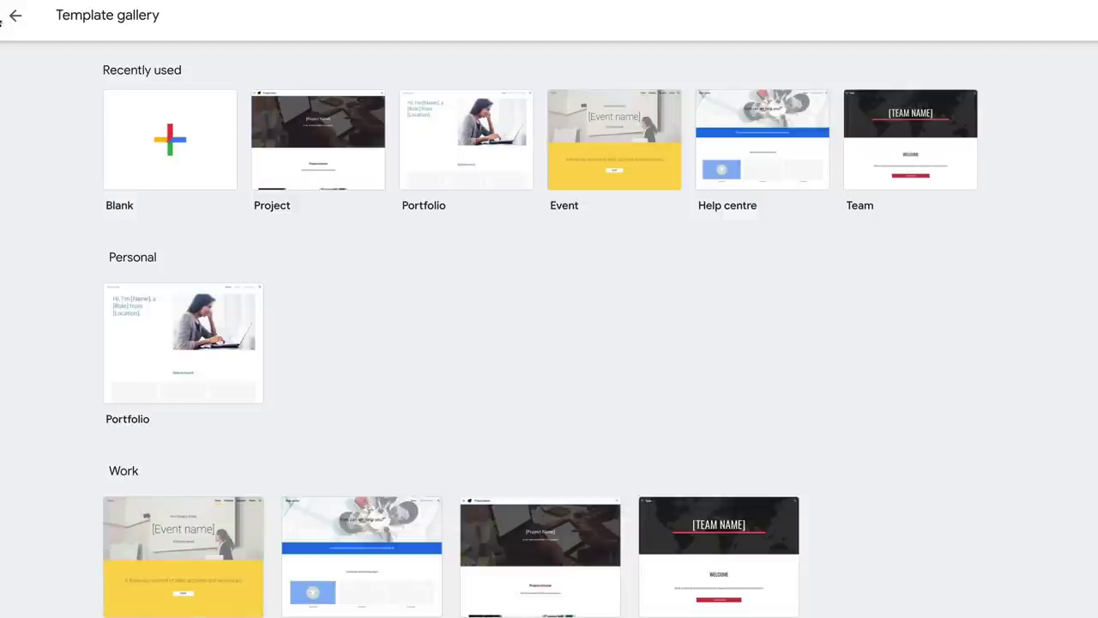
left_click(16, 15)
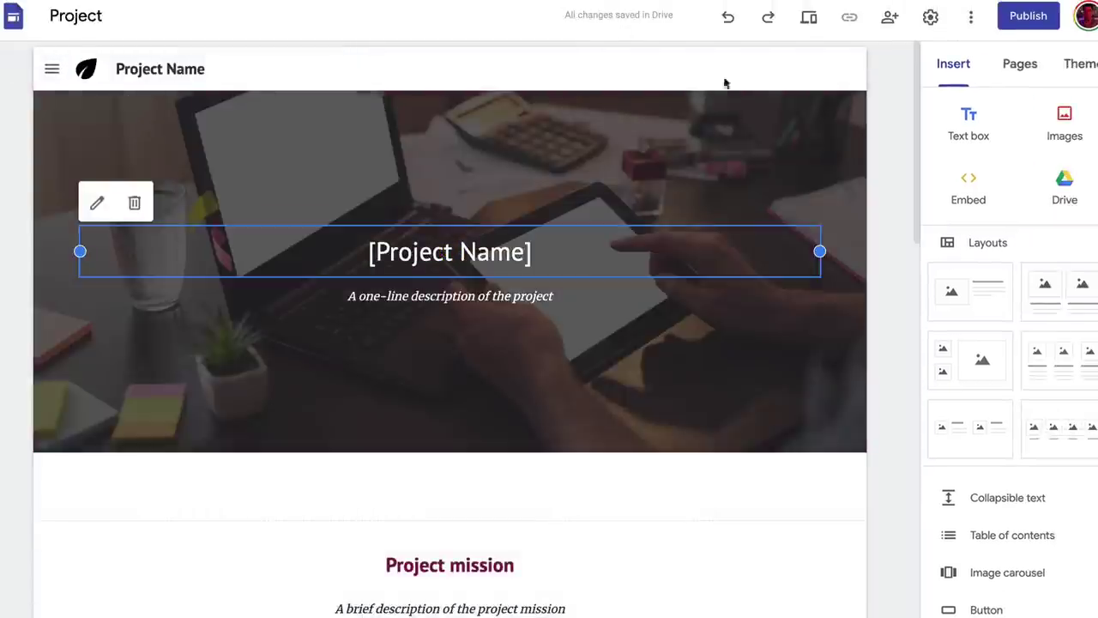
- Look through the Project template's Home page from the header down to the footer and back
mouse_move(370, 122)
scroll(425, 127, "down", 9)
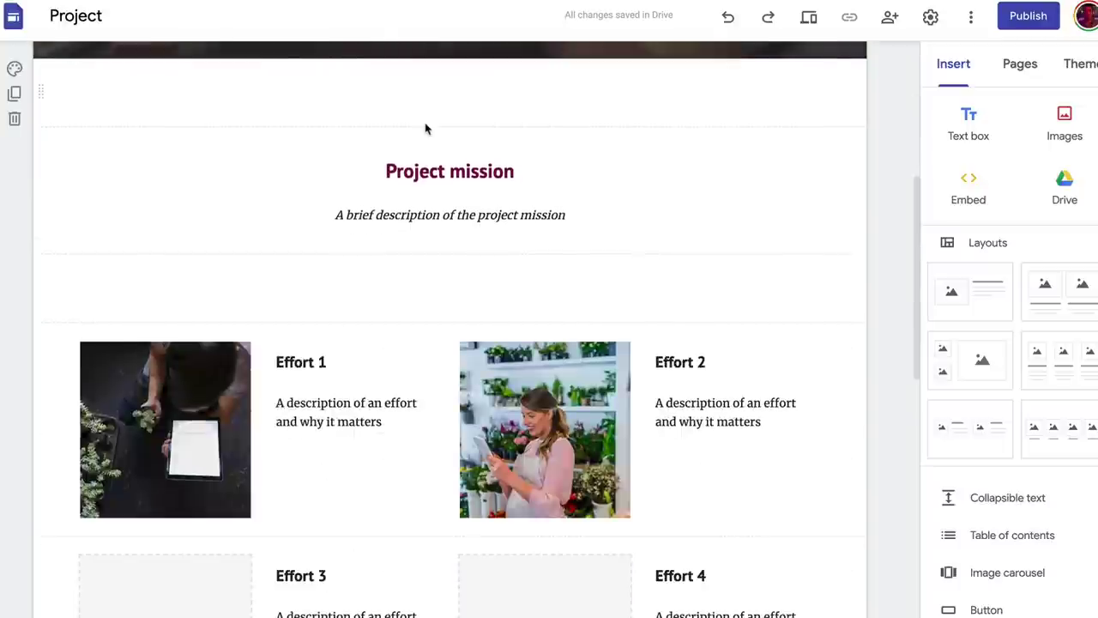
scroll(407, 198, "down", 4)
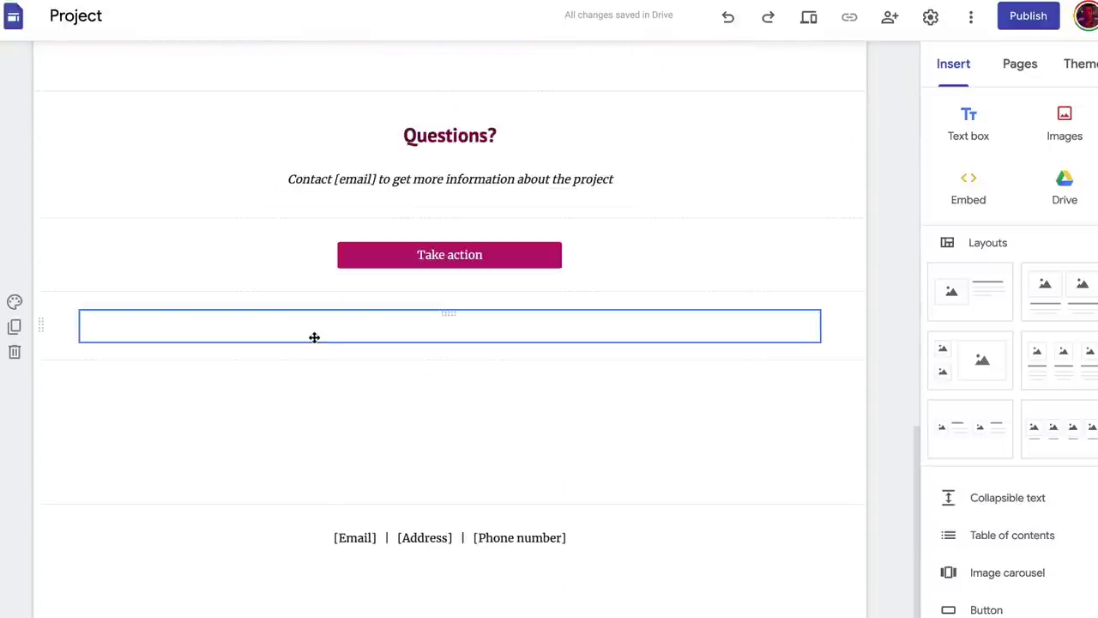
scroll(294, 488, "down", 5)
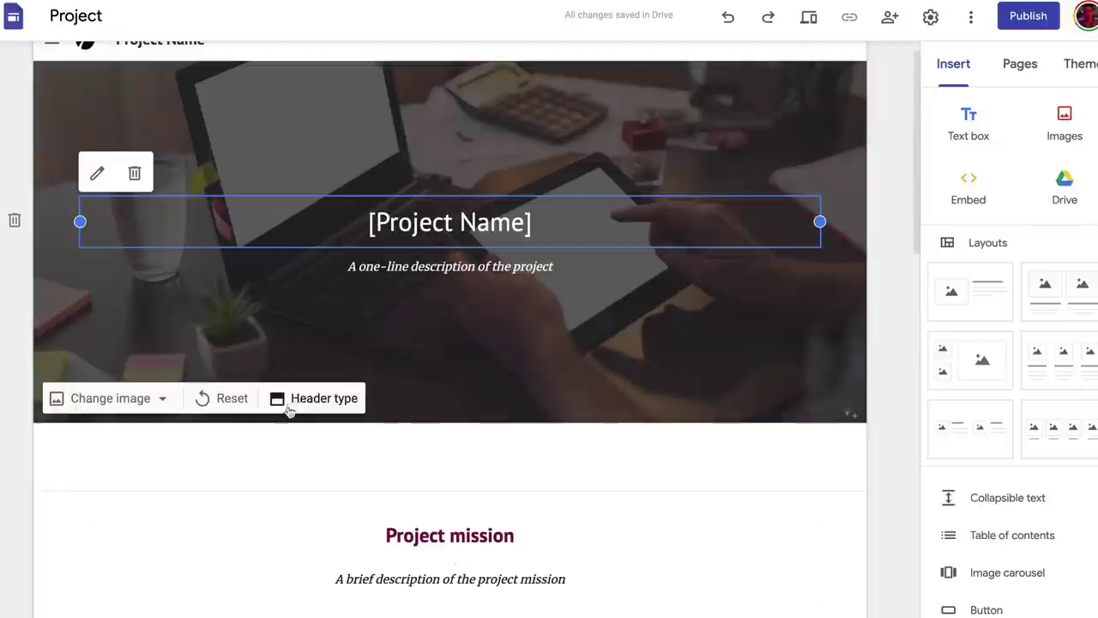
scroll(456, 343, "up", 1)
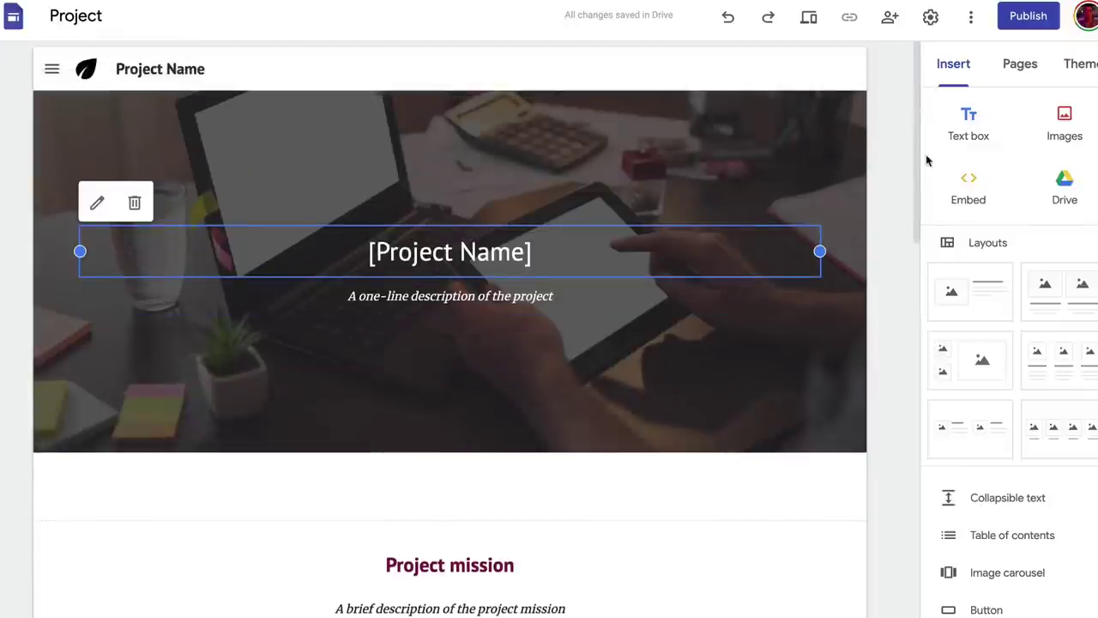
- View the Project site's History and Team pages, and return to its Home page
left_click(1007, 74)
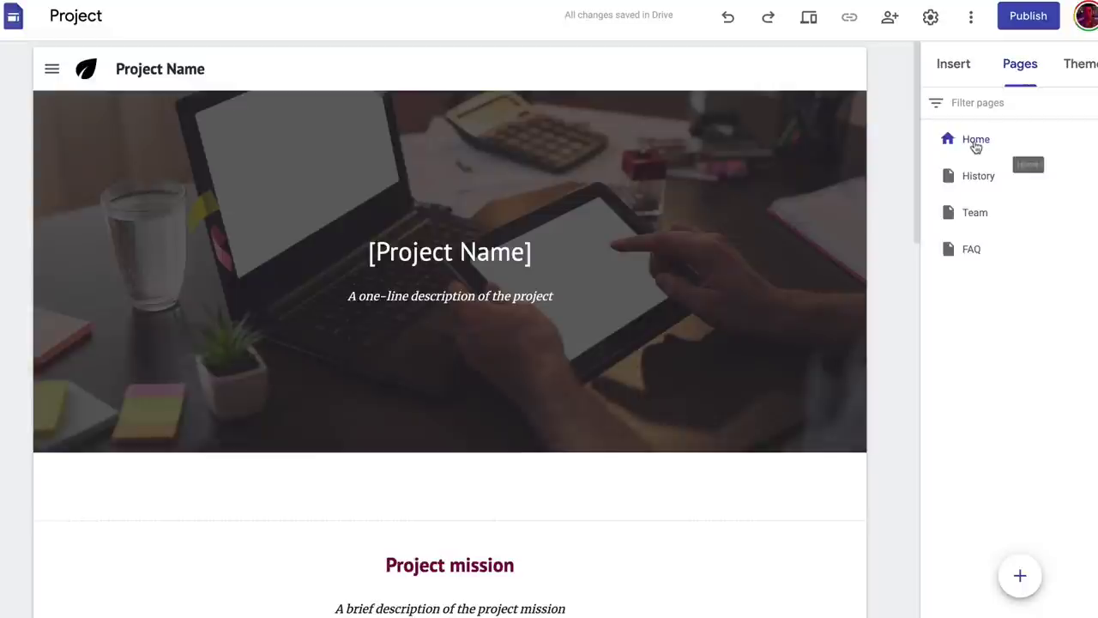
left_click(994, 172)
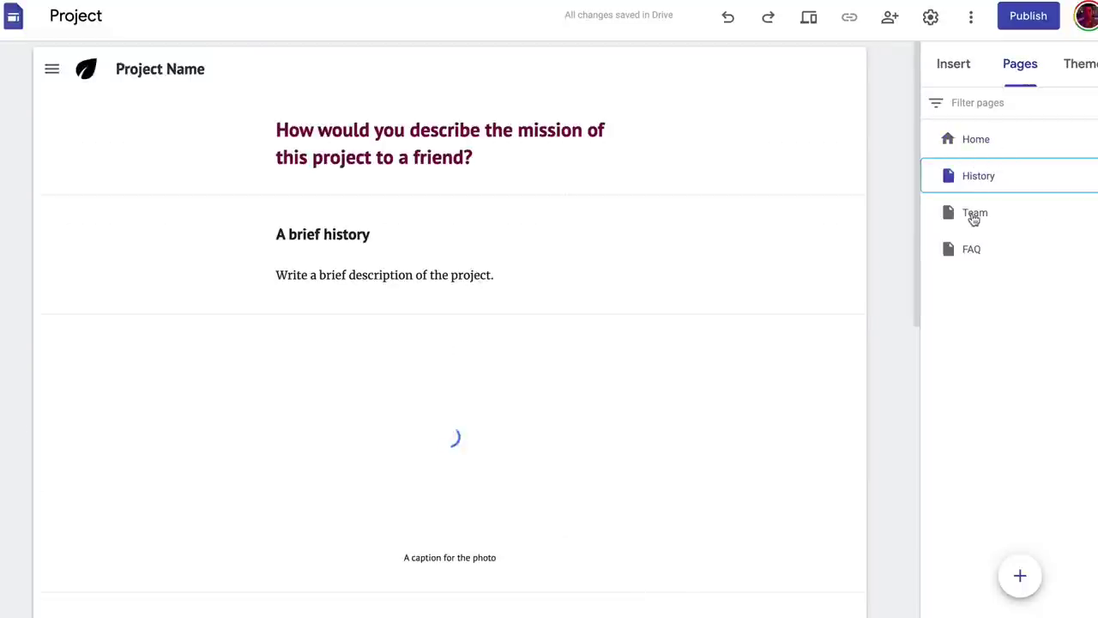
left_click(973, 214)
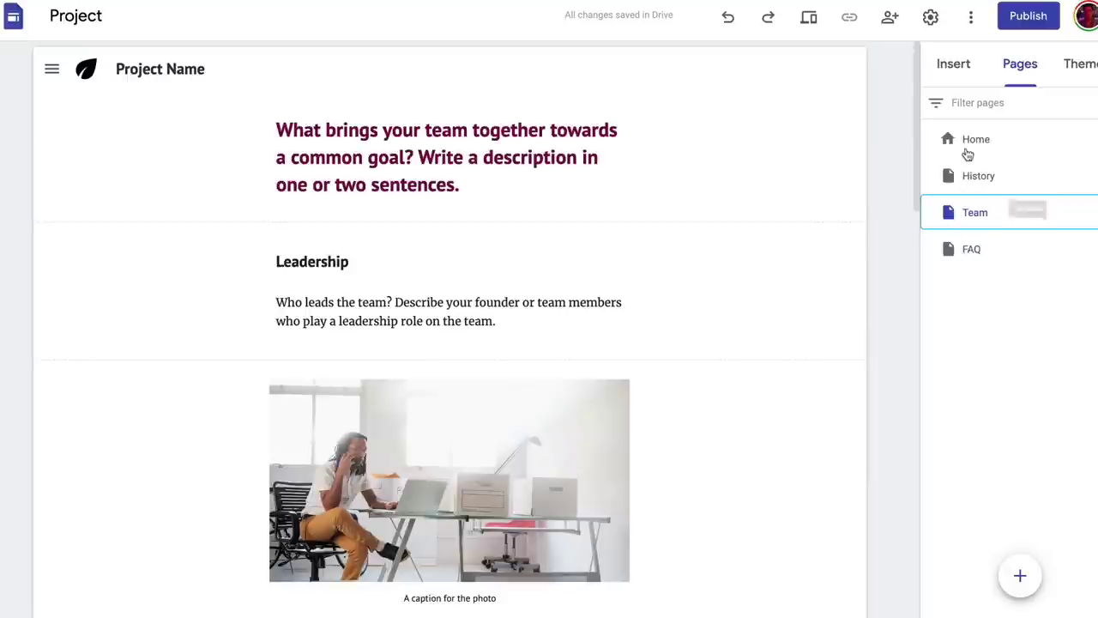
left_click(965, 152)
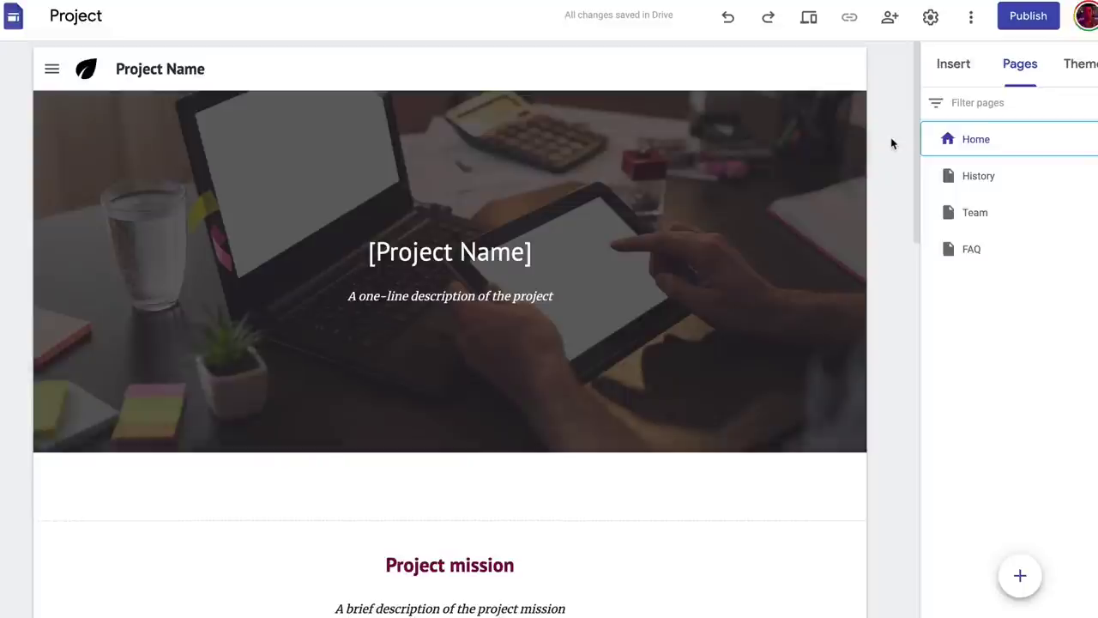
- Try editing the Home page text by inserting "yy" in the "Questions?" heading and "t" in the contact line below it
scroll(718, 238, "down", 6)
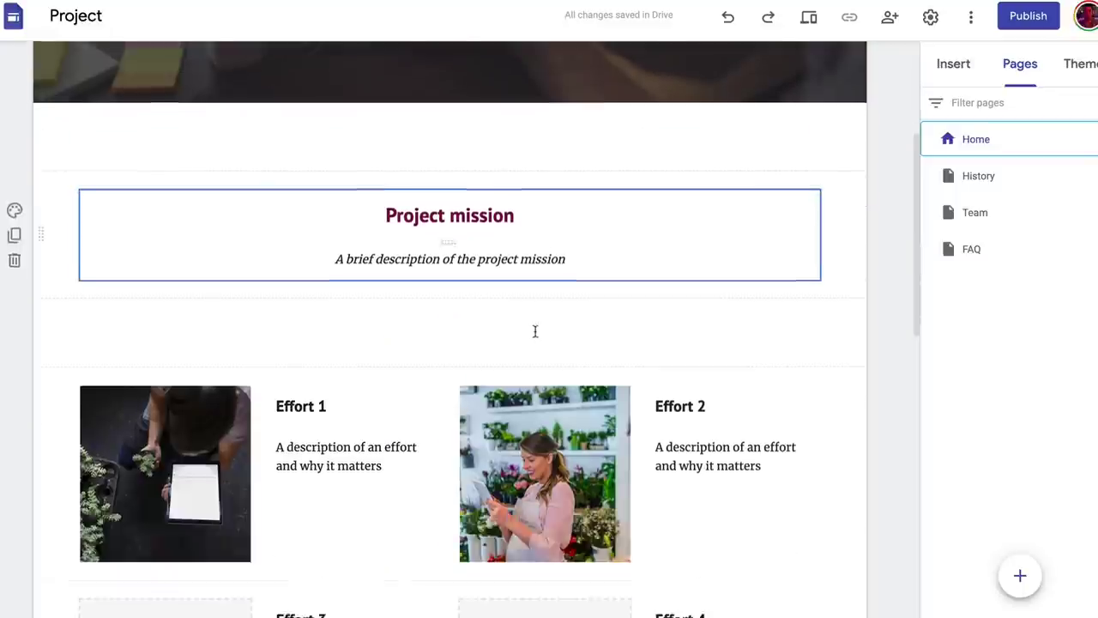
scroll(419, 241, "down", 6)
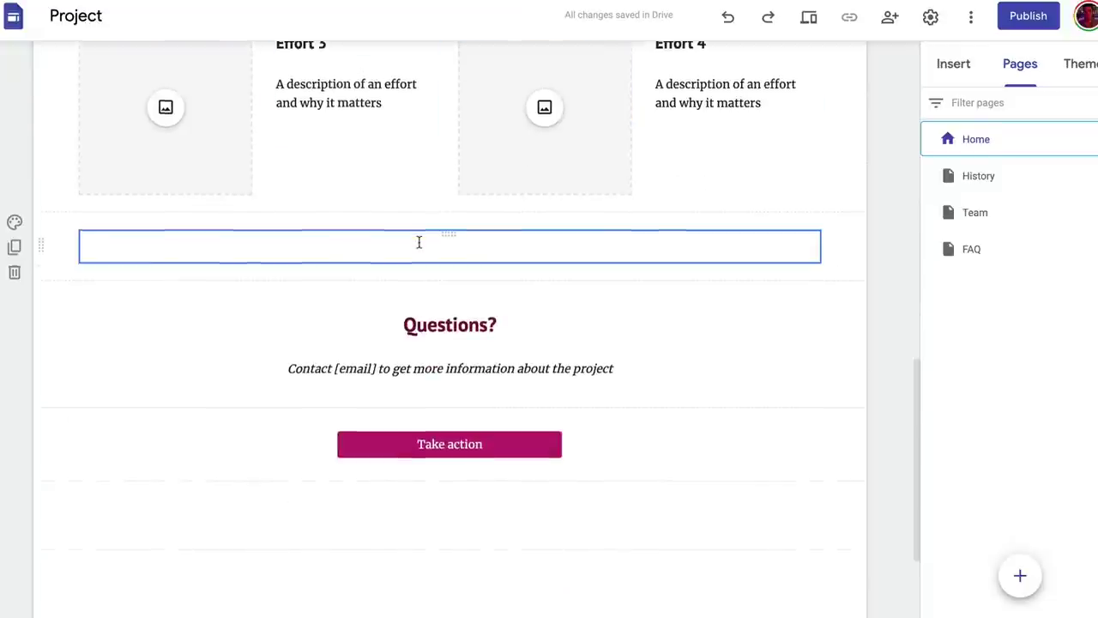
left_click(392, 260)
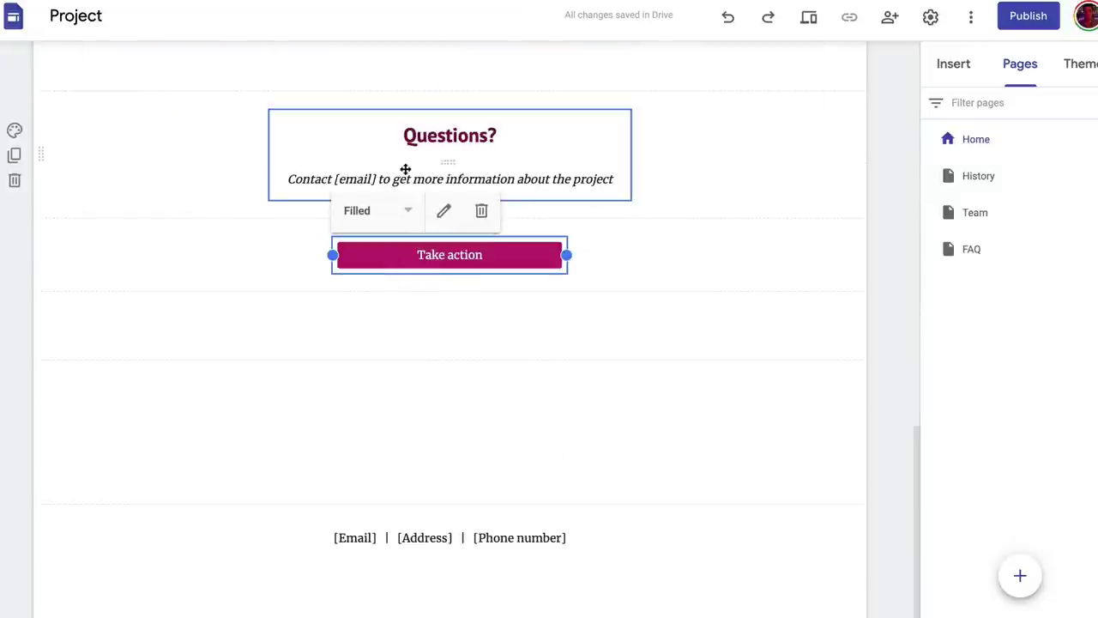
left_click(448, 137)
left_click(448, 138)
type("yy")
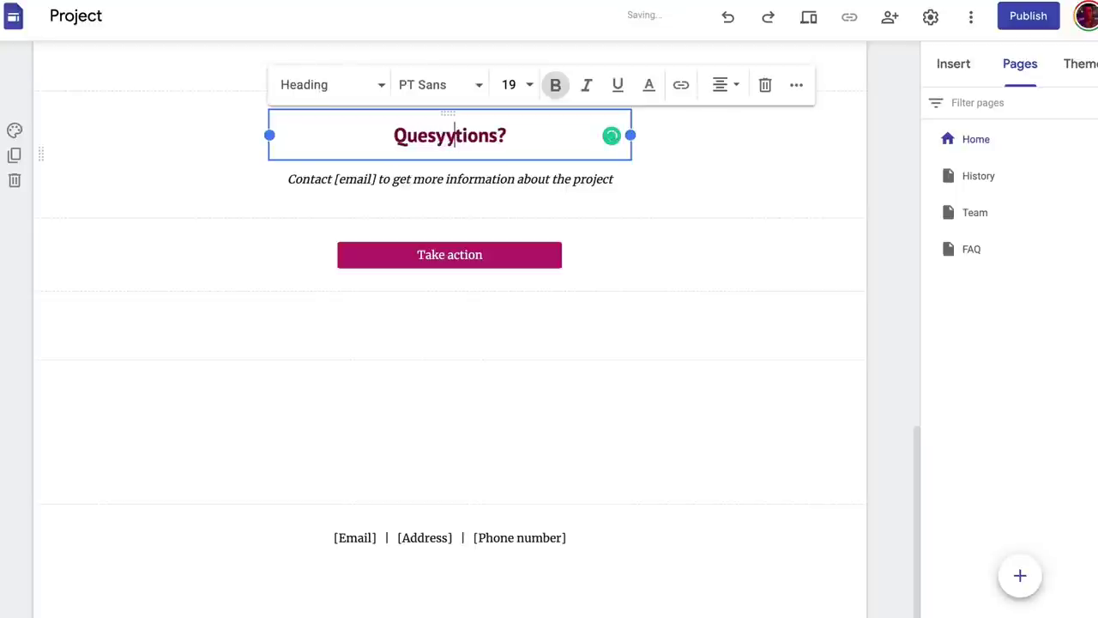
left_click(380, 179)
type("t")
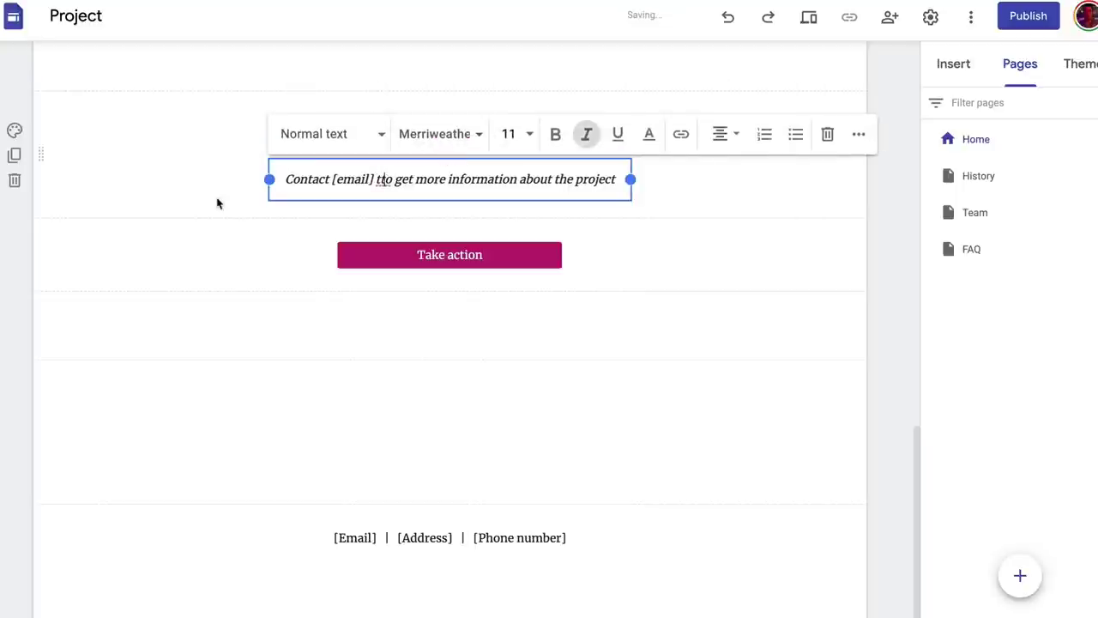
left_click(209, 198)
scroll(256, 227, "up", 3)
scroll(256, 228, "up", 10)
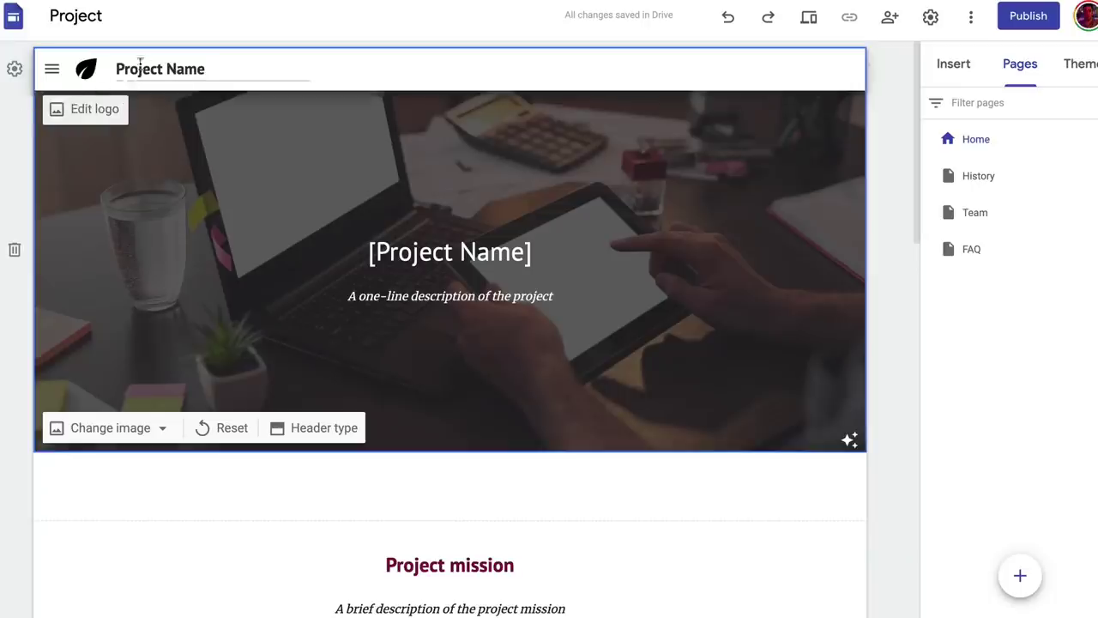
- Start adding a new page to the Project site
scroll(424, 138, "down", 5)
scroll(422, 140, "up", 5)
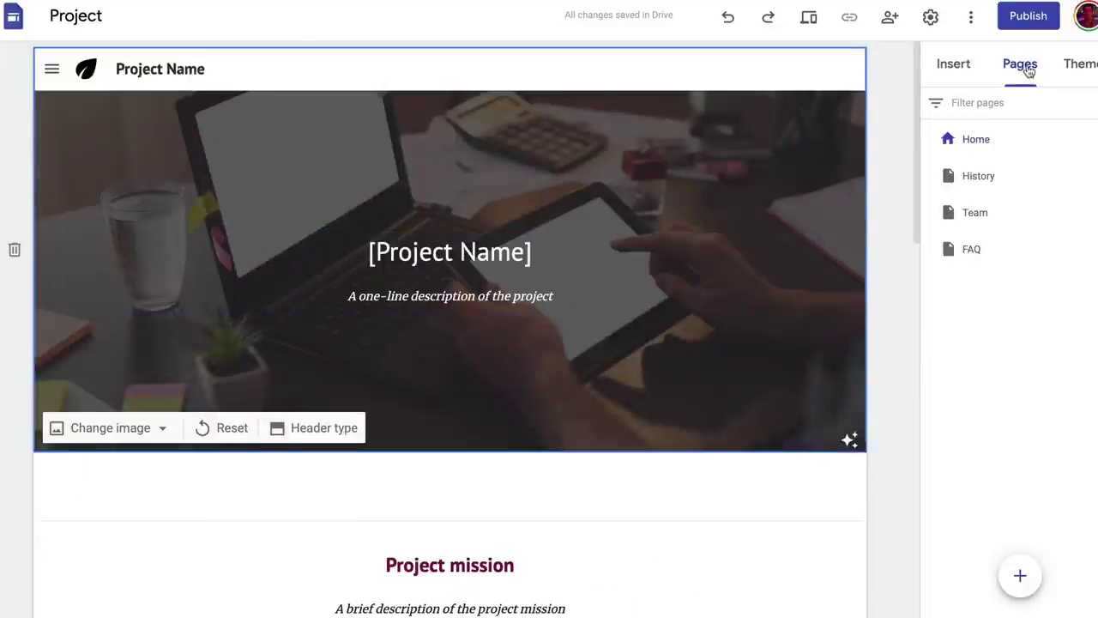
mouse_move(1020, 577)
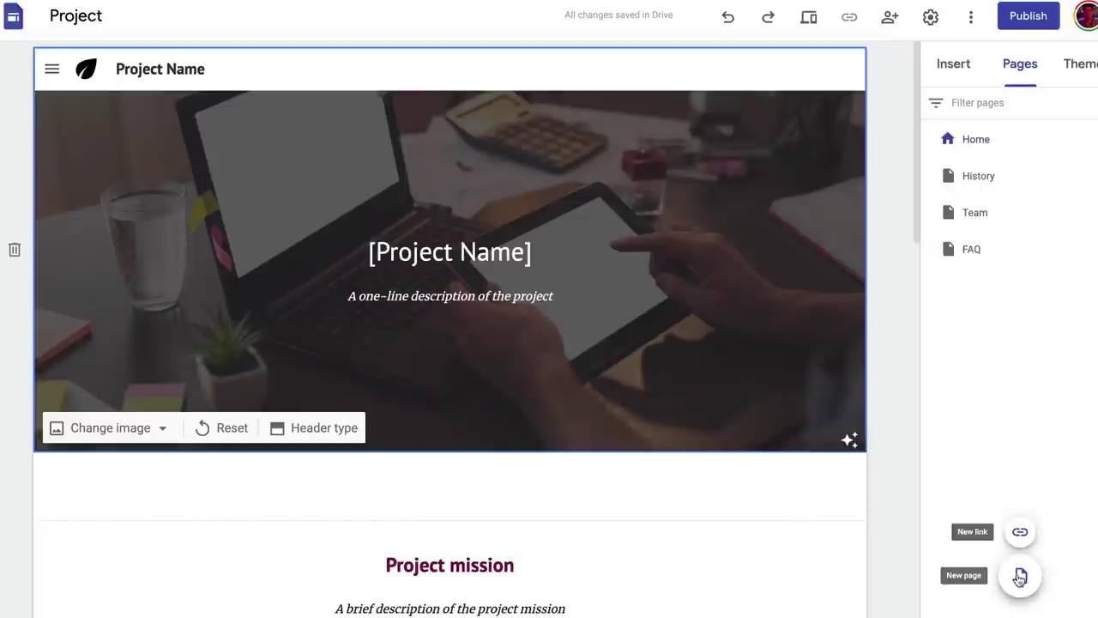
left_click(1020, 576)
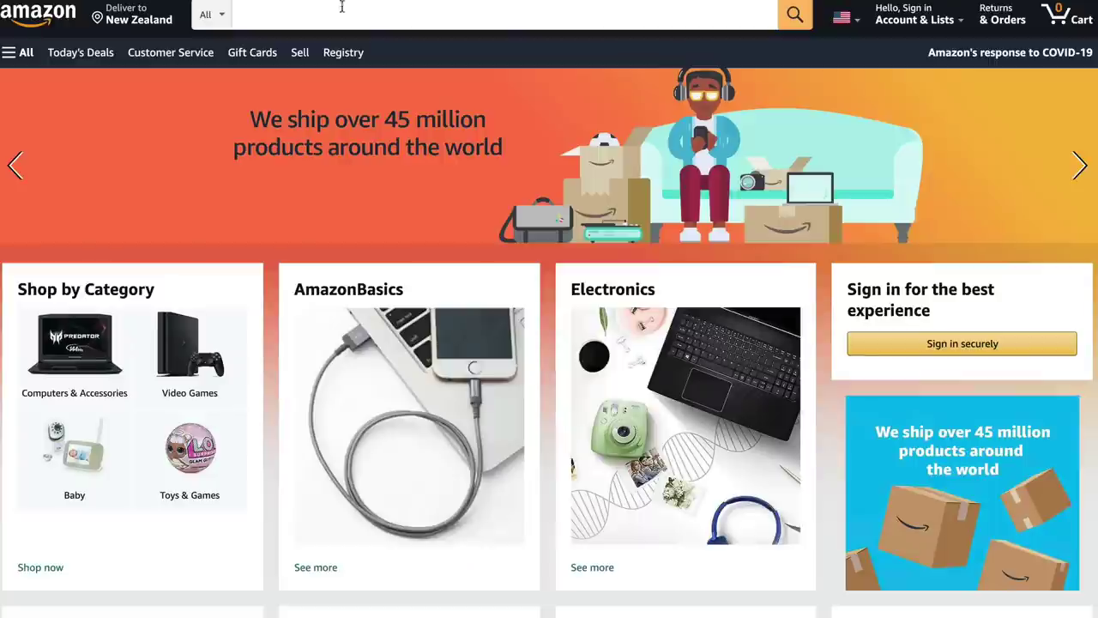
- Switch to Amazon and search for "camping tents"
left_click(324, 19)
type("camping tents")
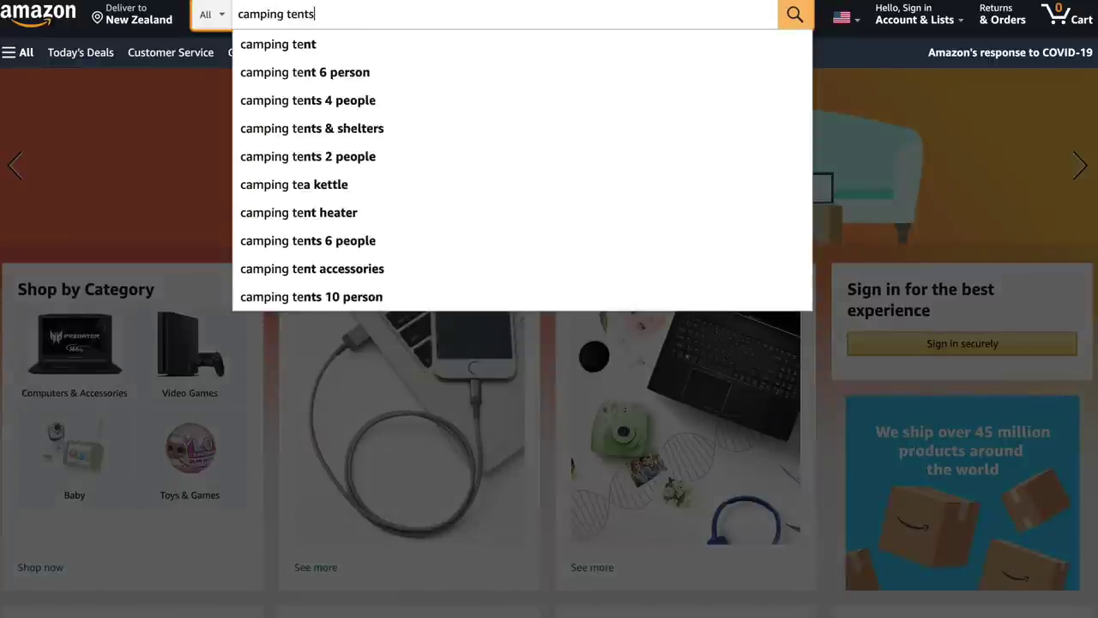
key("Return")
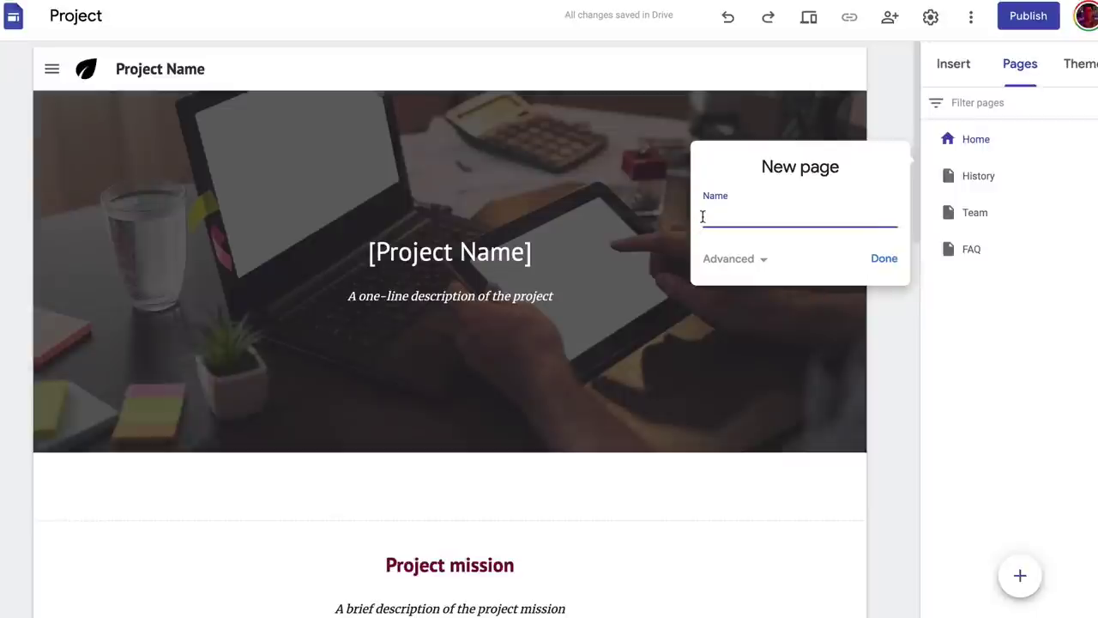
- Back in Google Sites, name the new page "best camping tents", create it and review its header and footer
type("best camping tents")
left_click(884, 259)
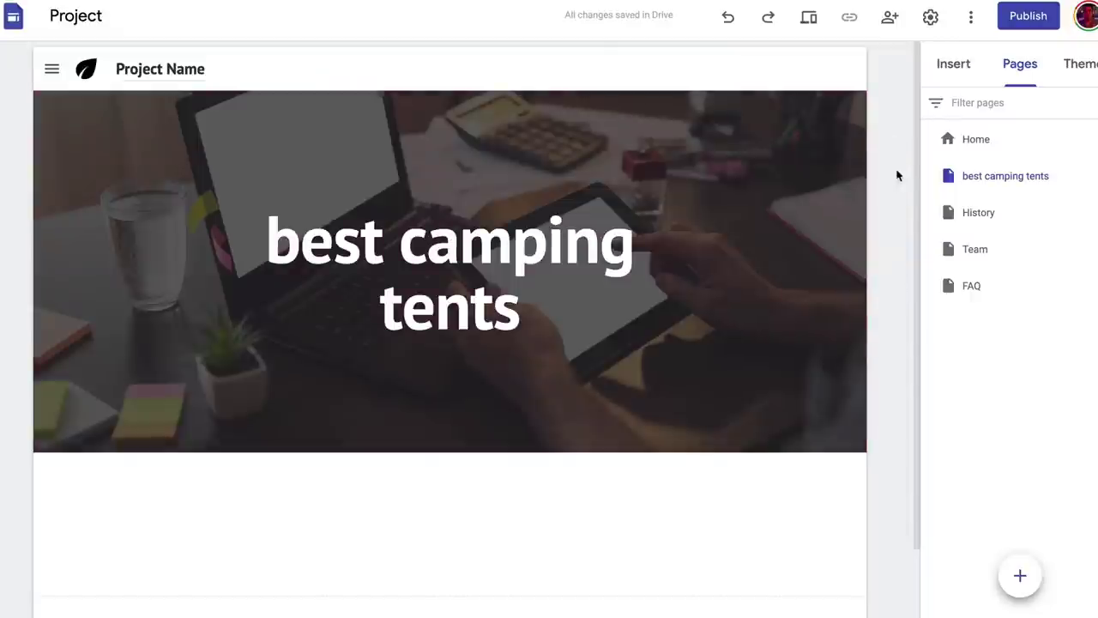
left_click(986, 179)
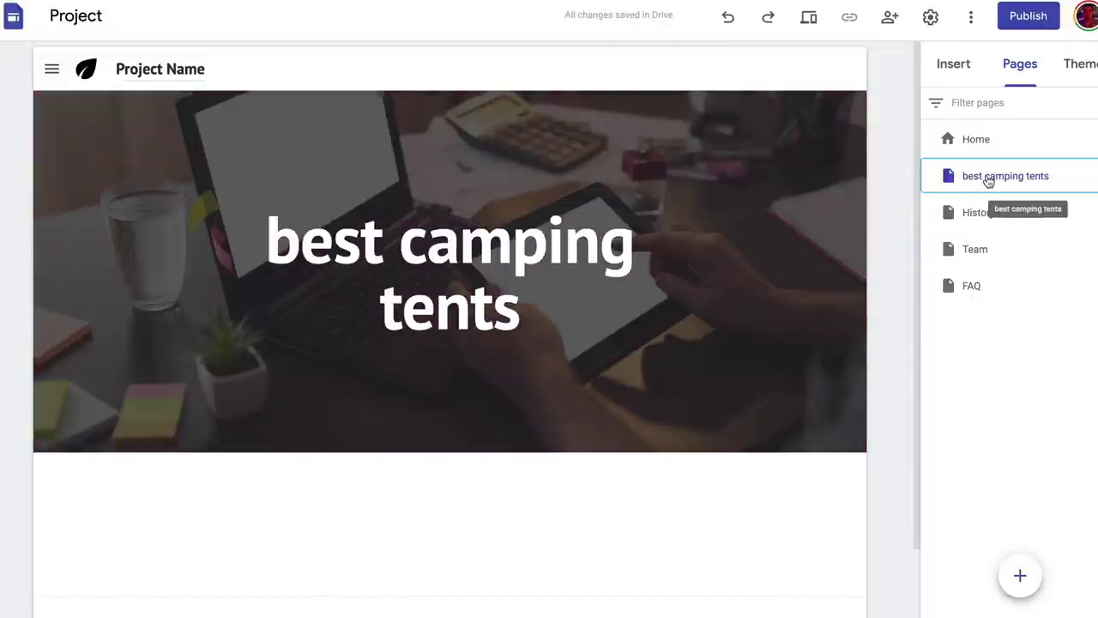
scroll(760, 203, "down", 1)
scroll(513, 203, "down", 1)
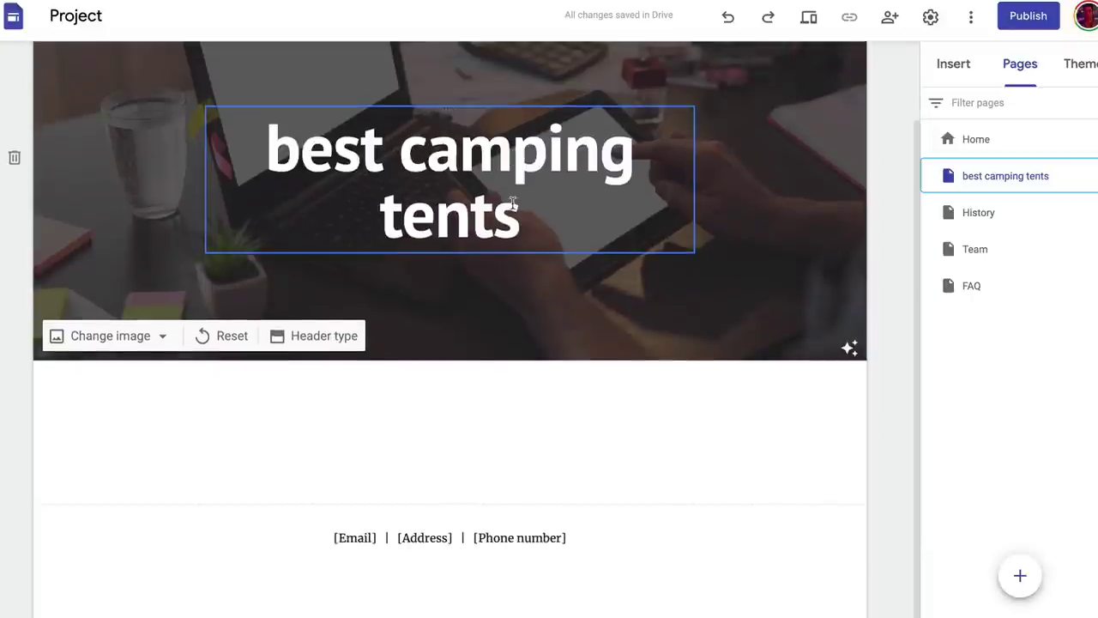
scroll(513, 204, "up", 2)
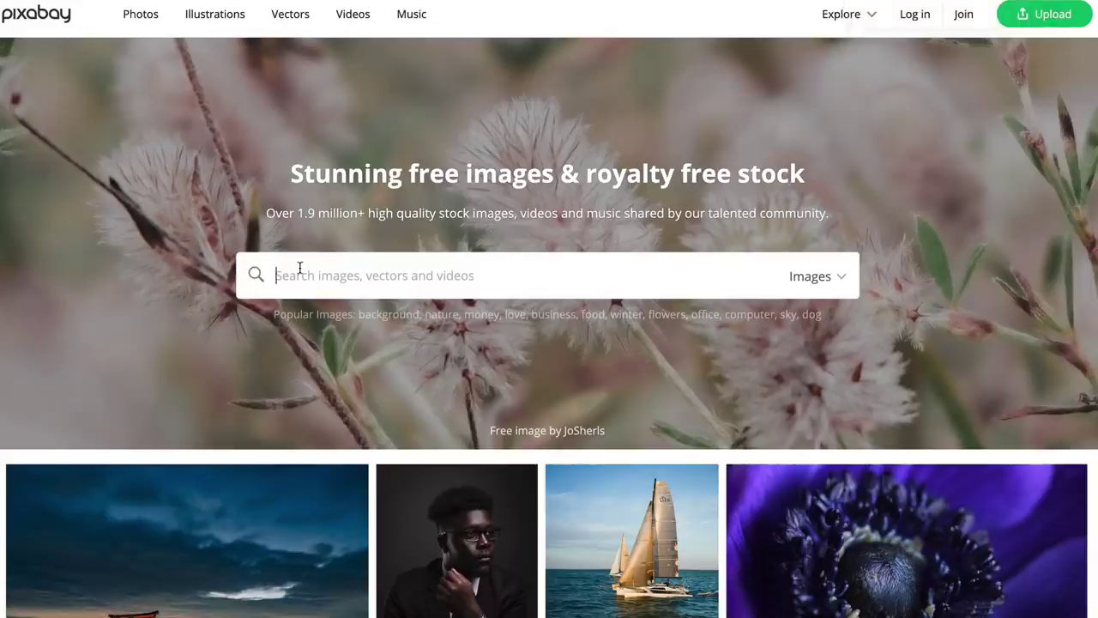
- Switch to Pixabay, search for "camping" images and browse the results
left_click(300, 268)
type("ten")
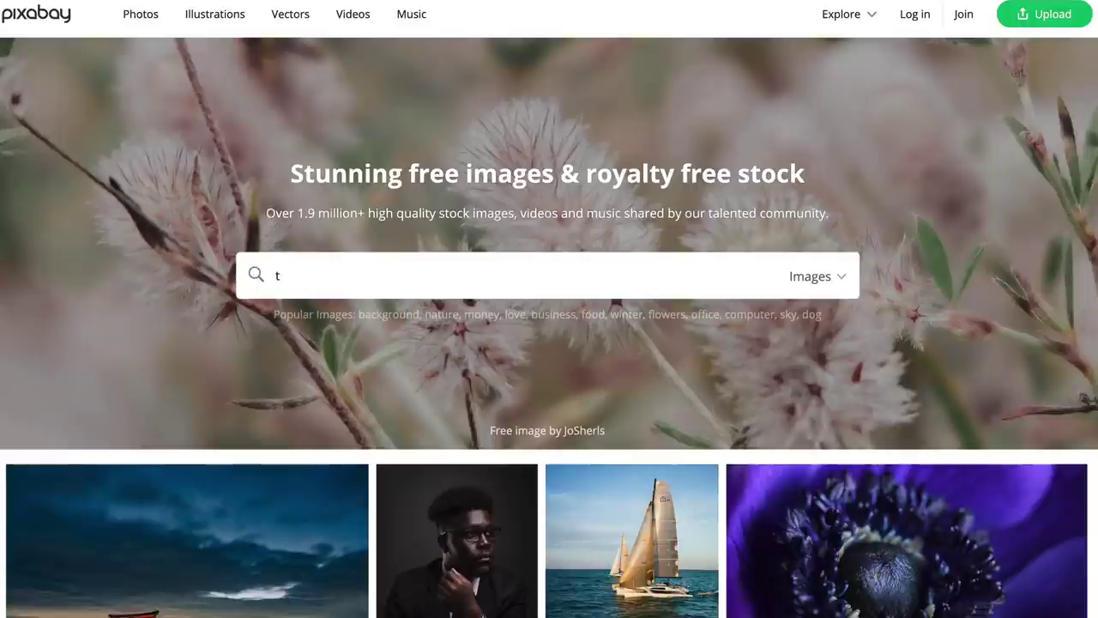
key("BackSpace")
type("camping")
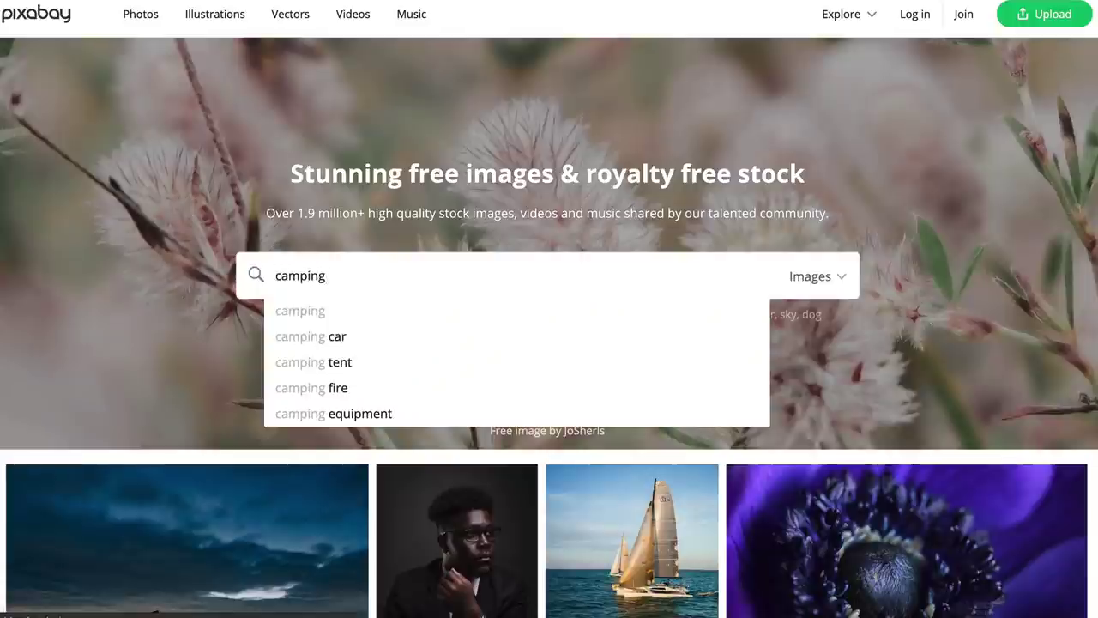
left_click(319, 309)
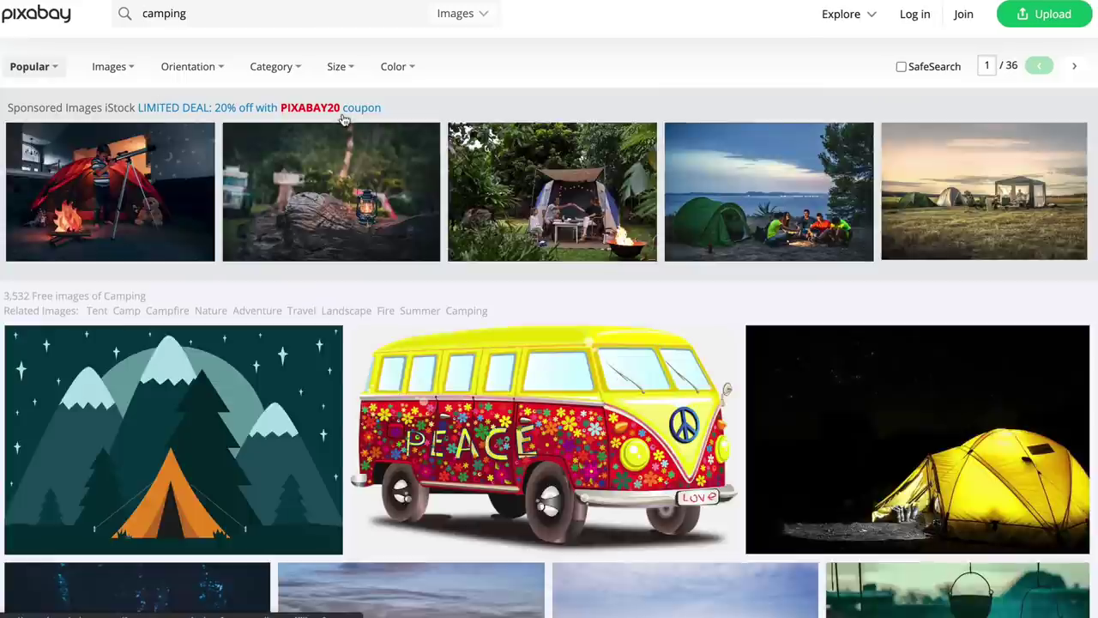
scroll(343, 257, "down", 2)
scroll(258, 214, "up", 2)
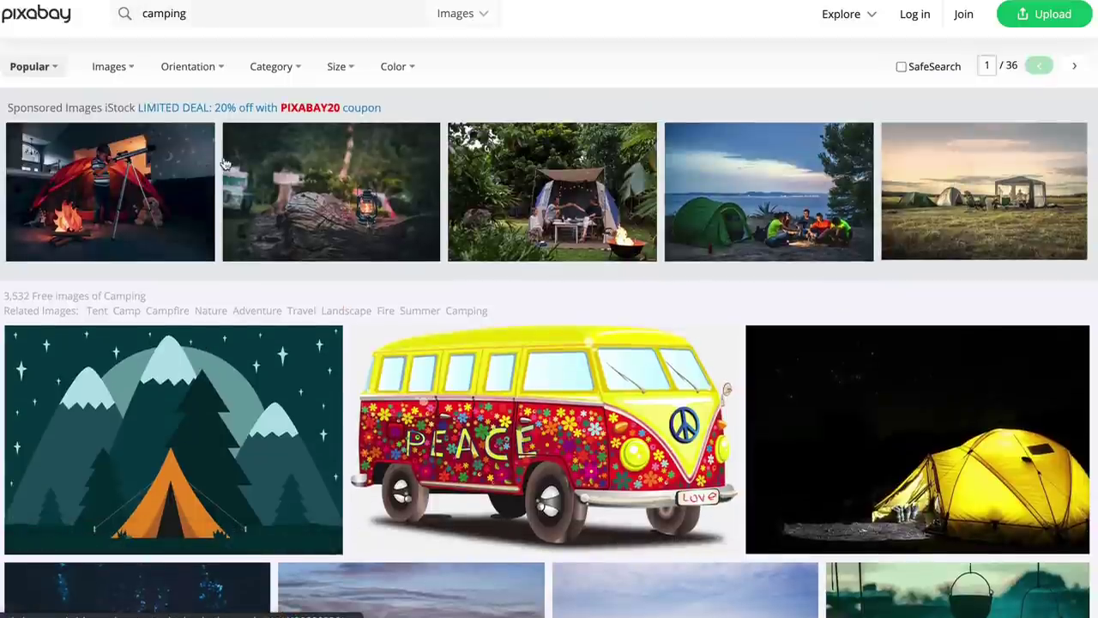
scroll(226, 163, "down", 6)
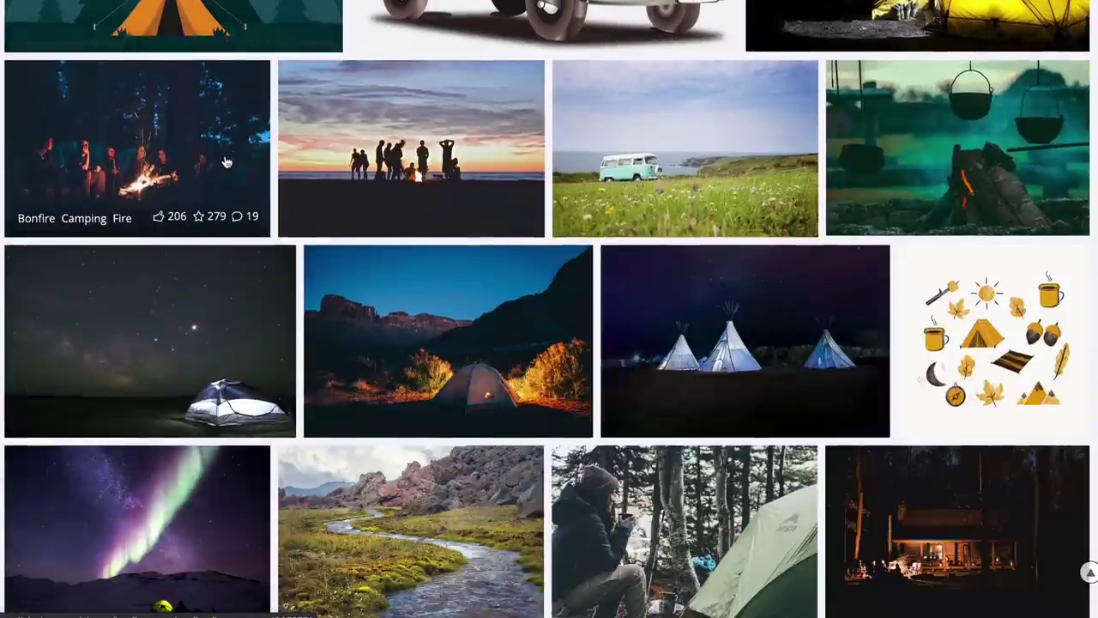
- Download the photo of the glowing tent below desert cliffs as a 1920×1280 JPG, completing the robot check
scroll(225, 163, "down", 1)
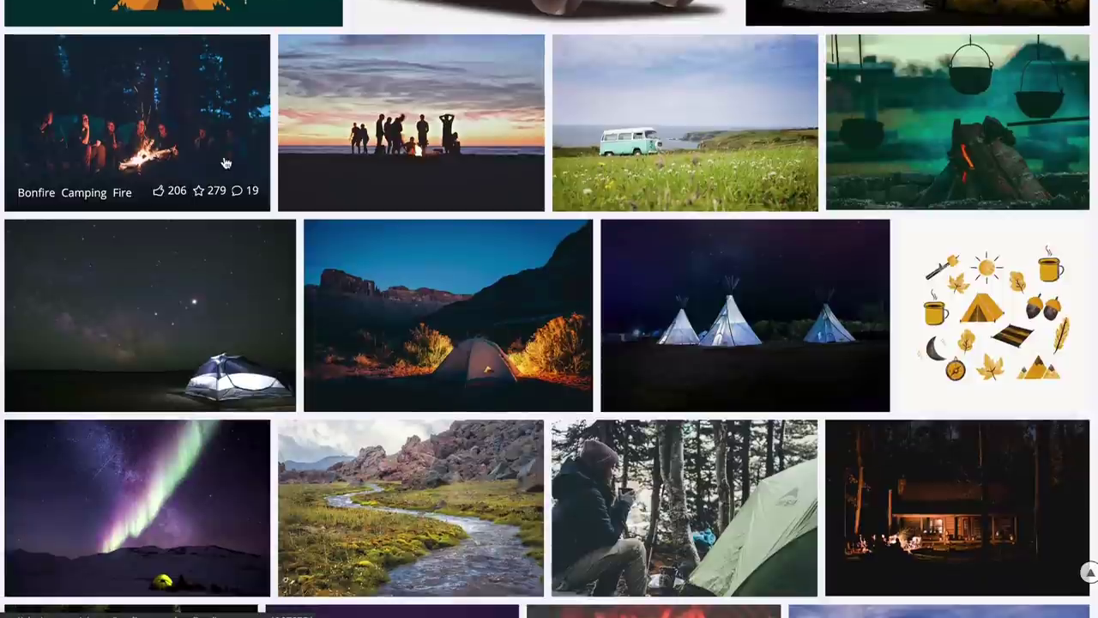
left_click(423, 165)
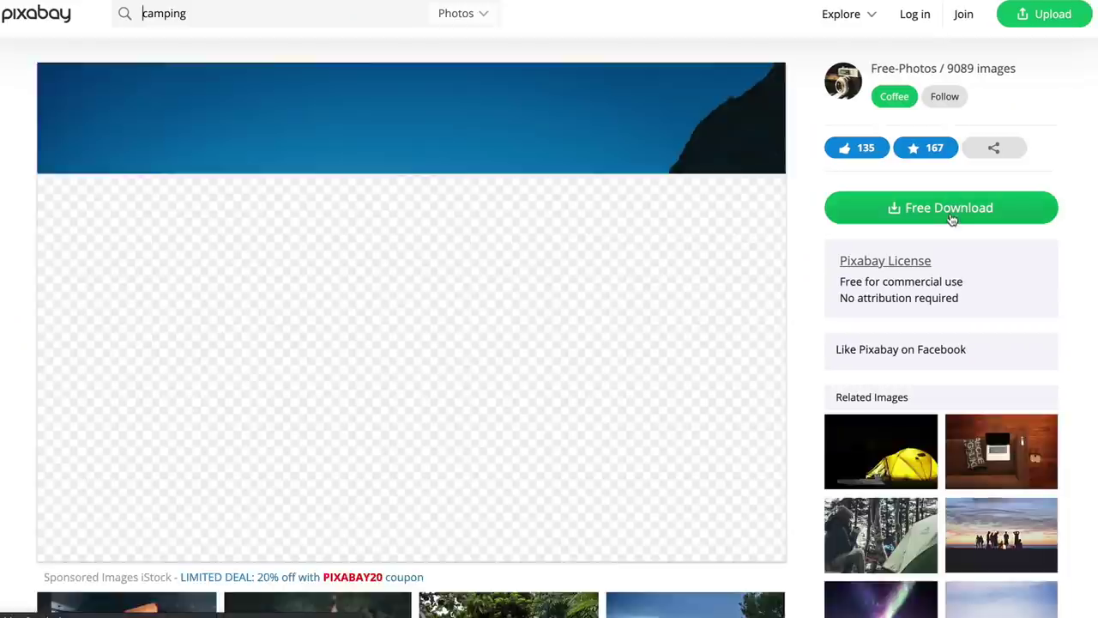
left_click(951, 219)
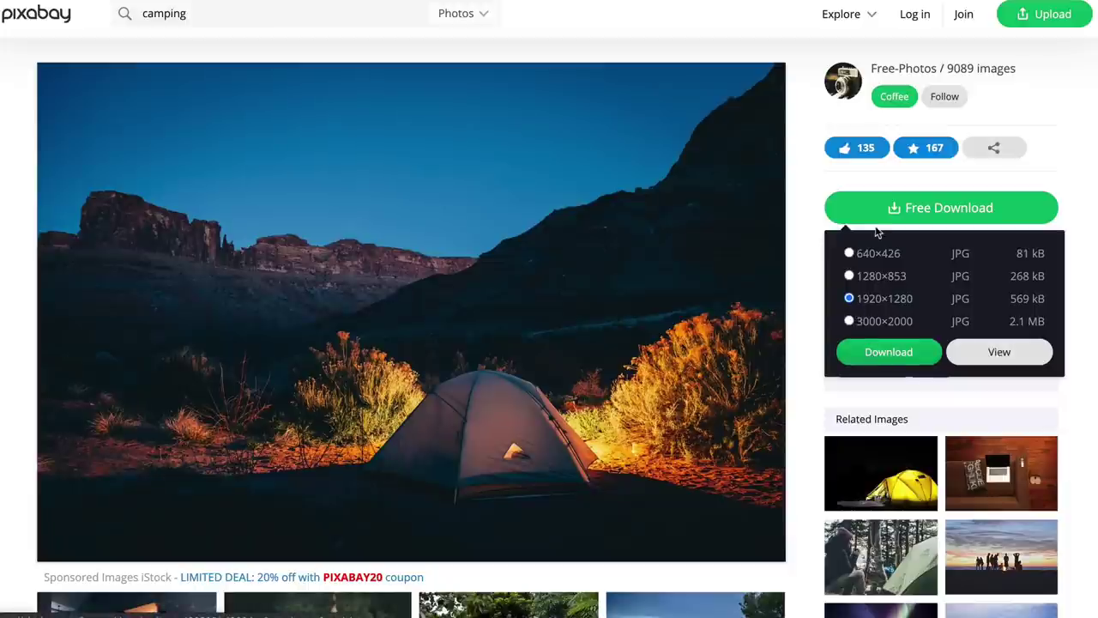
left_click(873, 353)
left_click(477, 391)
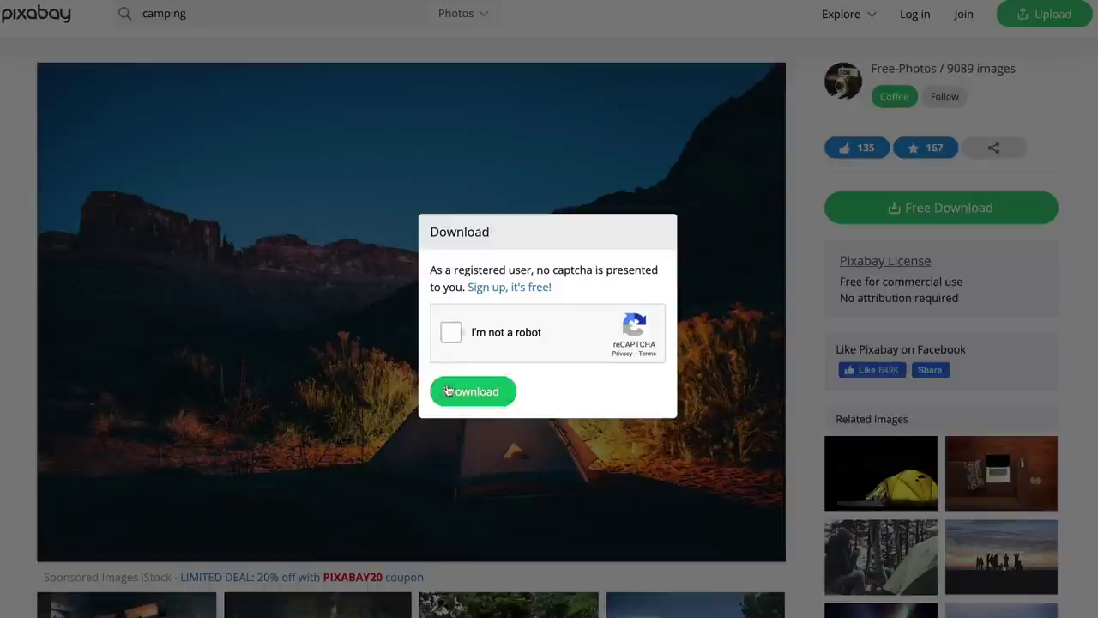
left_click(448, 335)
left_click(448, 337)
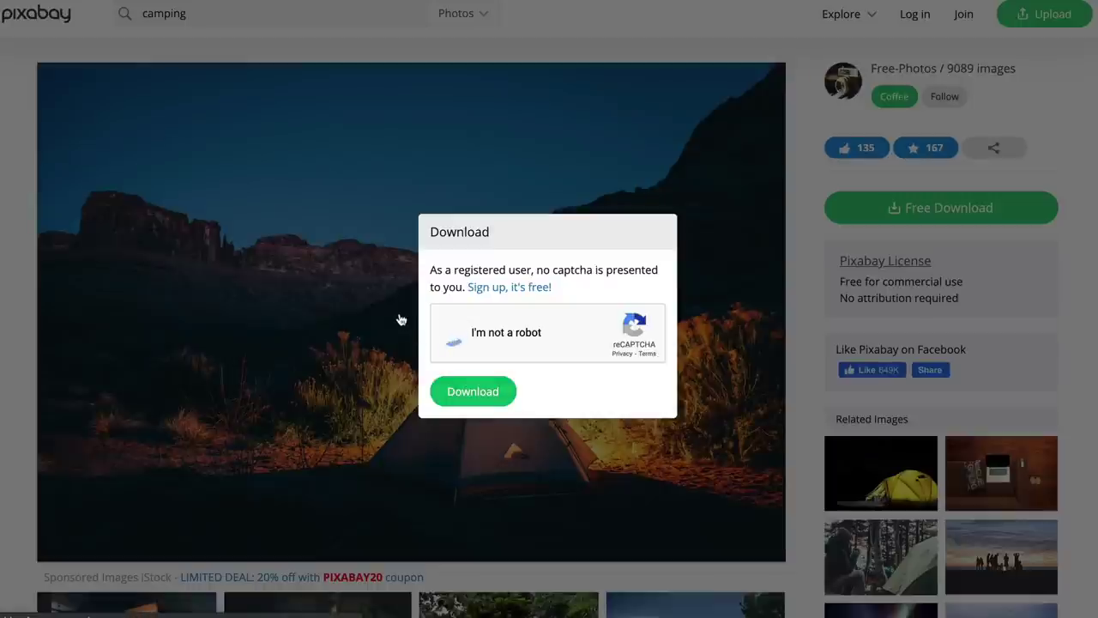
left_click(472, 393)
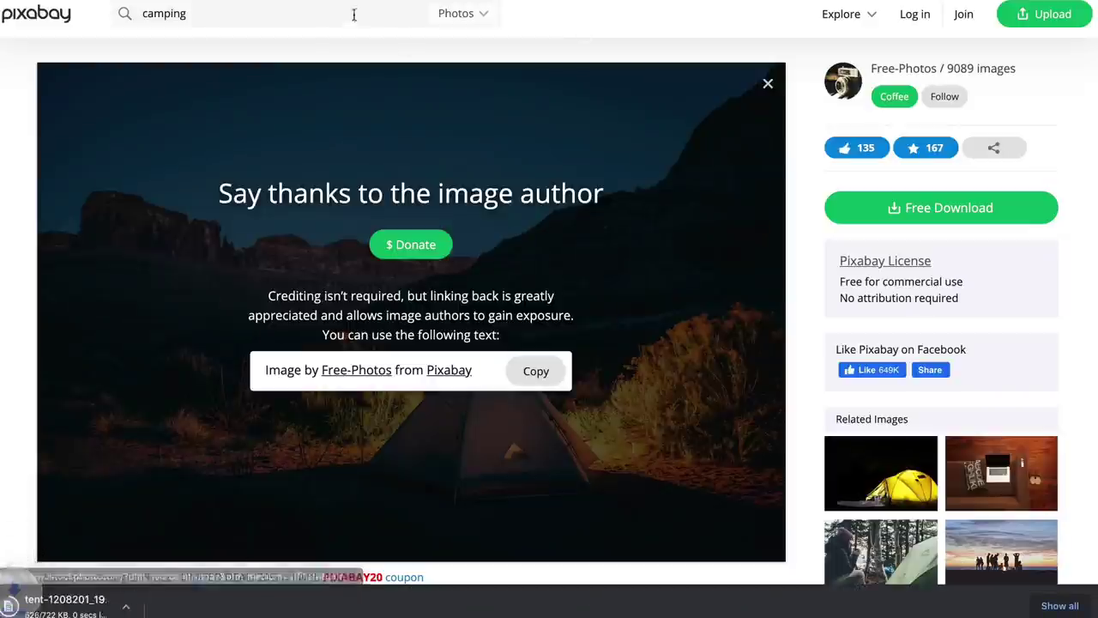
- Switch to Google Sites and replace the header image with the downloaded tent-1208201_1920.jpg
left_click(403, 2)
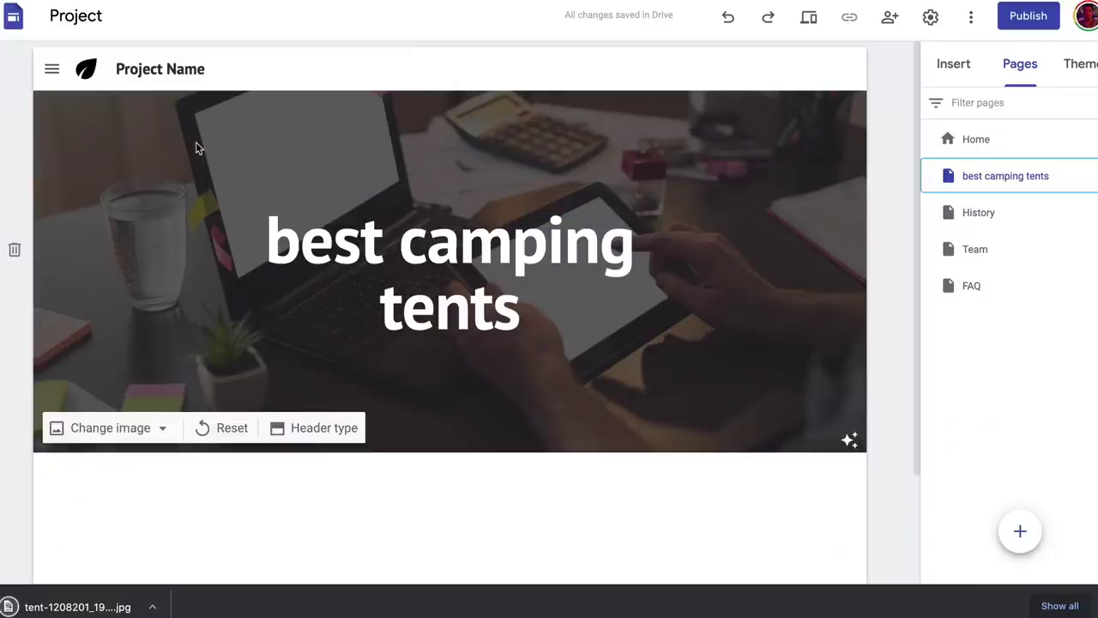
left_click(112, 428)
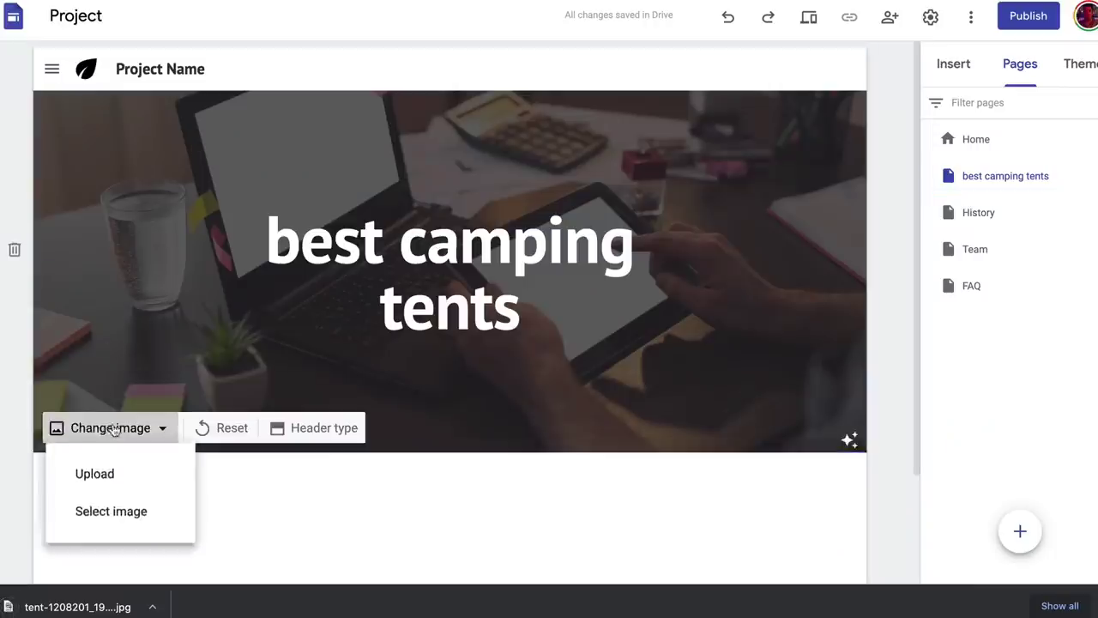
left_click(100, 470)
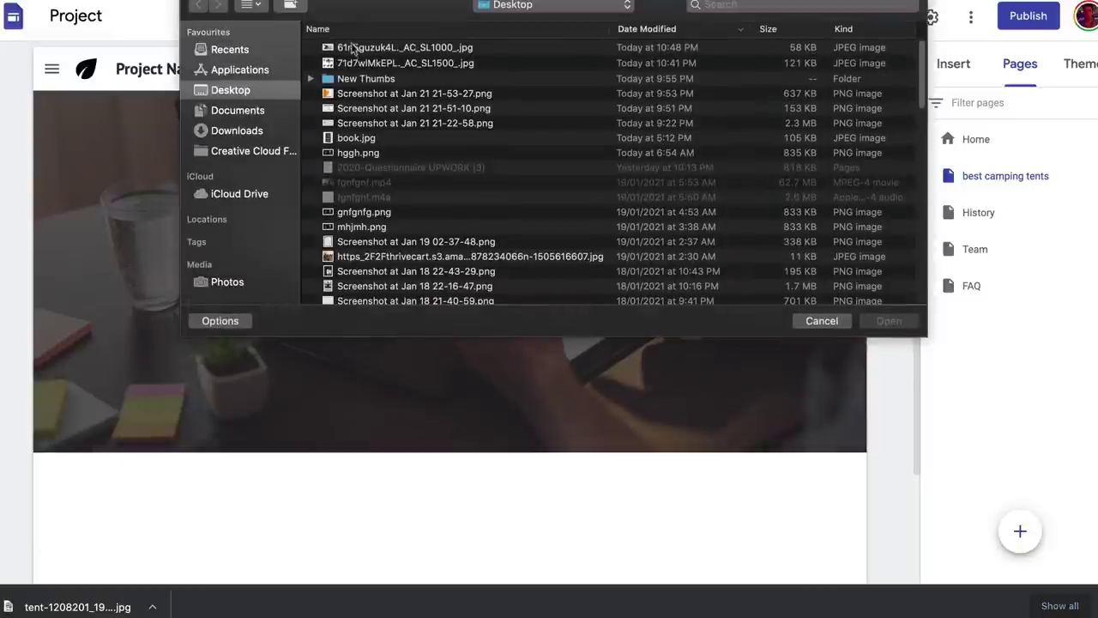
left_click(237, 131)
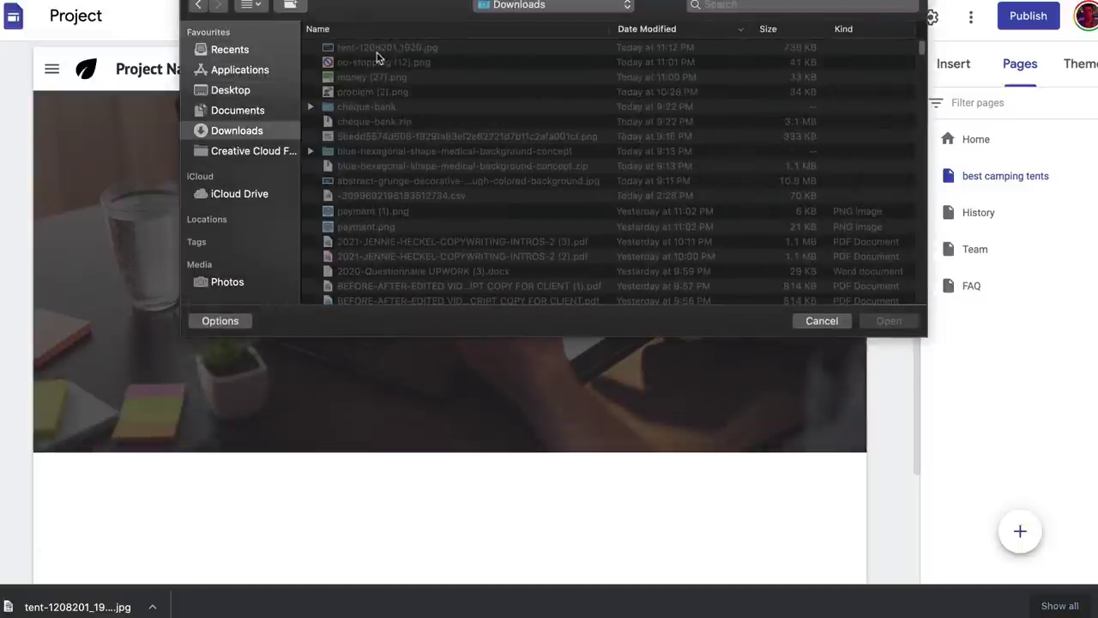
left_click(377, 52)
key("Return")
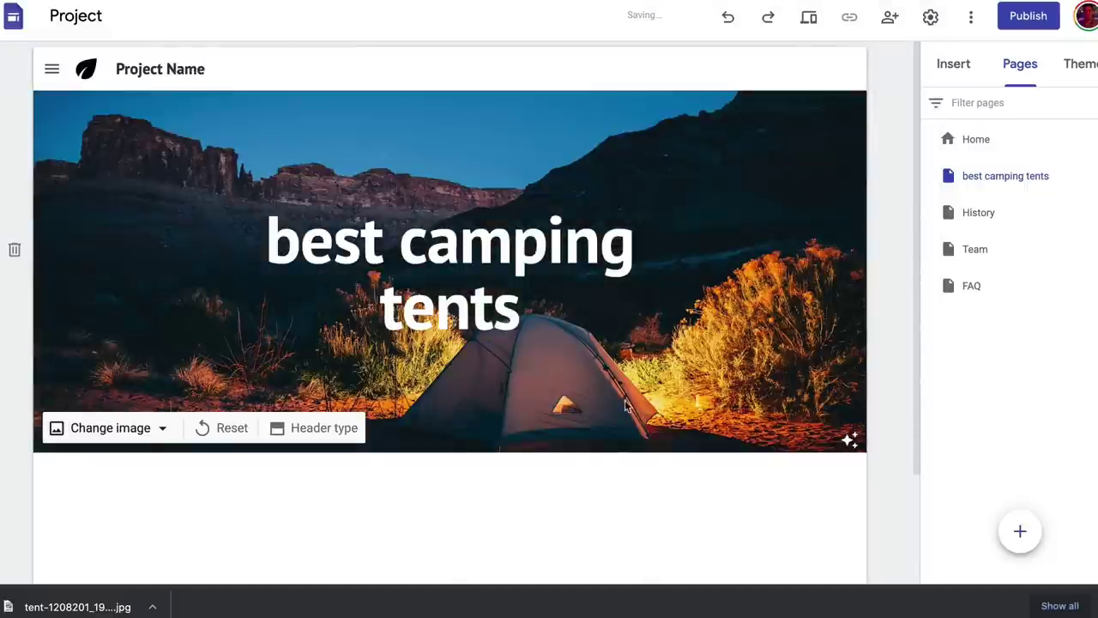
- Replace the page title with "7 Best Camping Tents Big Enough For The Family ($100 And Under)", copied from the Google Docs document
left_click(360, 247)
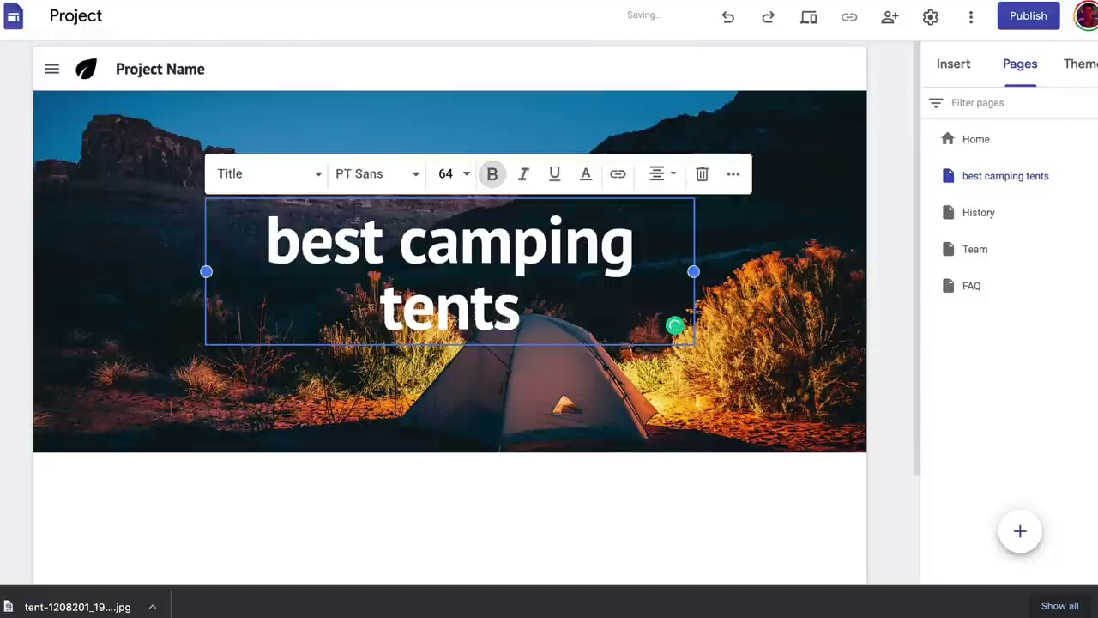
key("ctrl+Tab")
left_click_drag(285, 176, 631, 178)
right_click(626, 199)
left_click(635, 188)
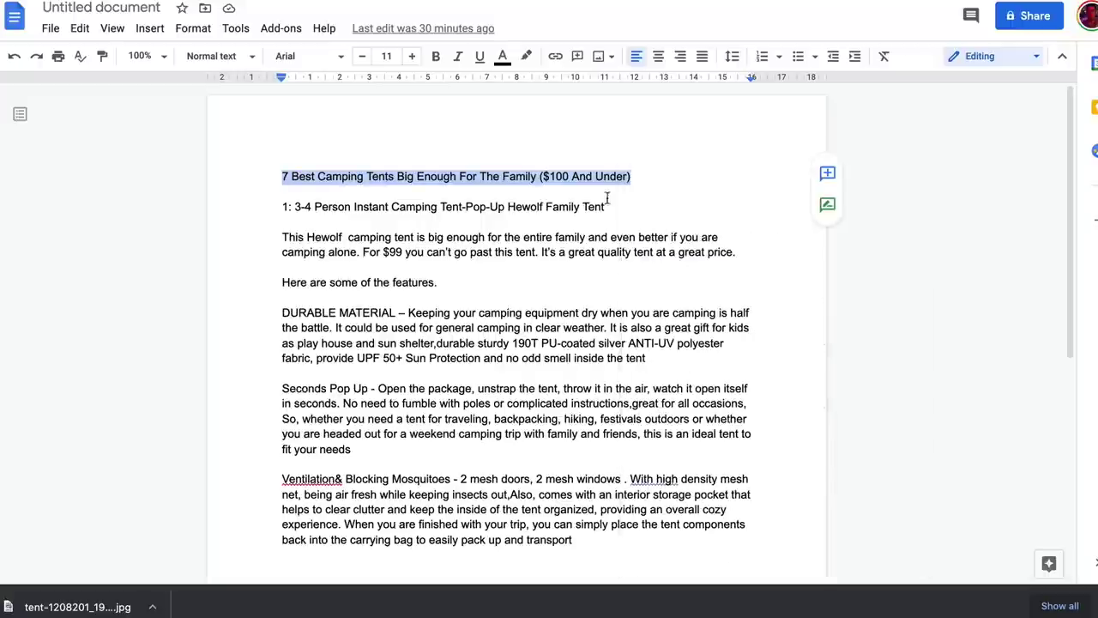
key("ctrl+shift+Tab")
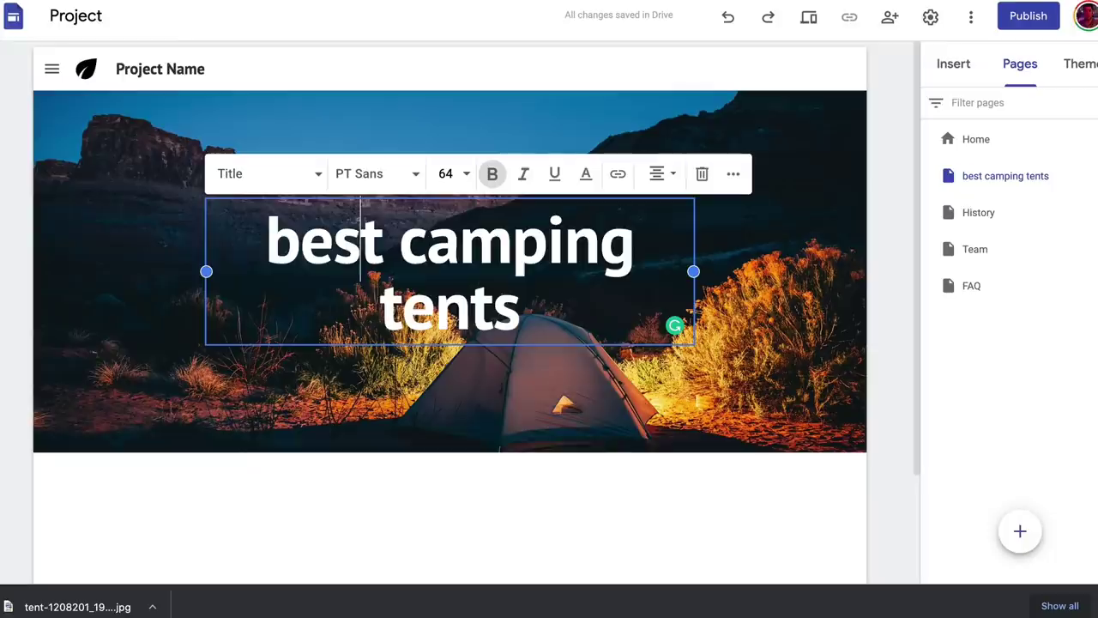
left_click_drag(276, 233, 531, 292)
right_click(496, 251)
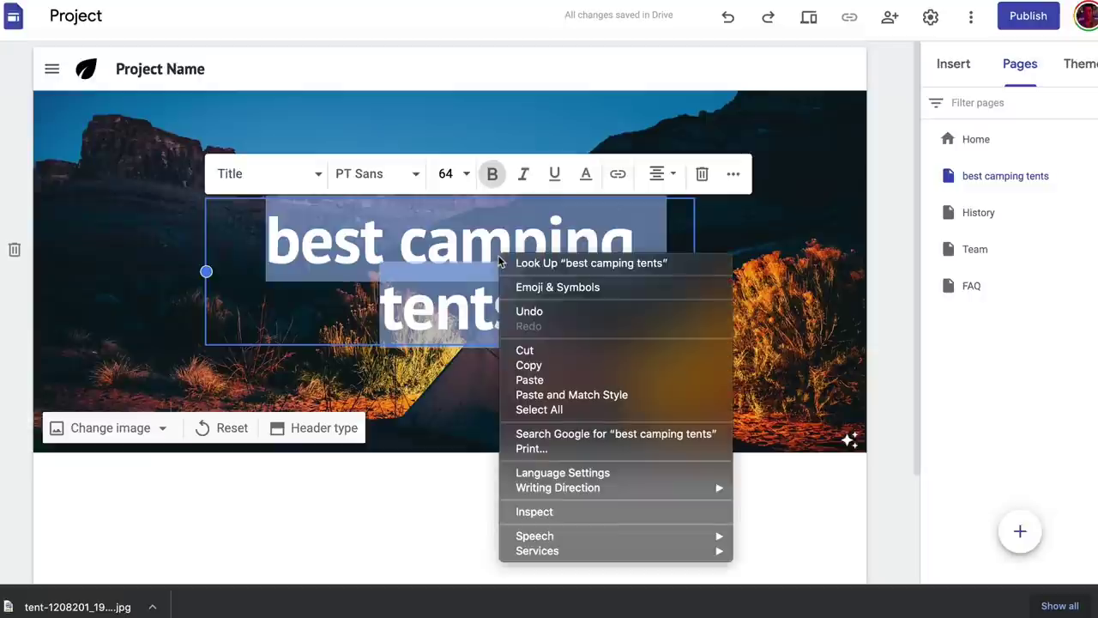
left_click(515, 381)
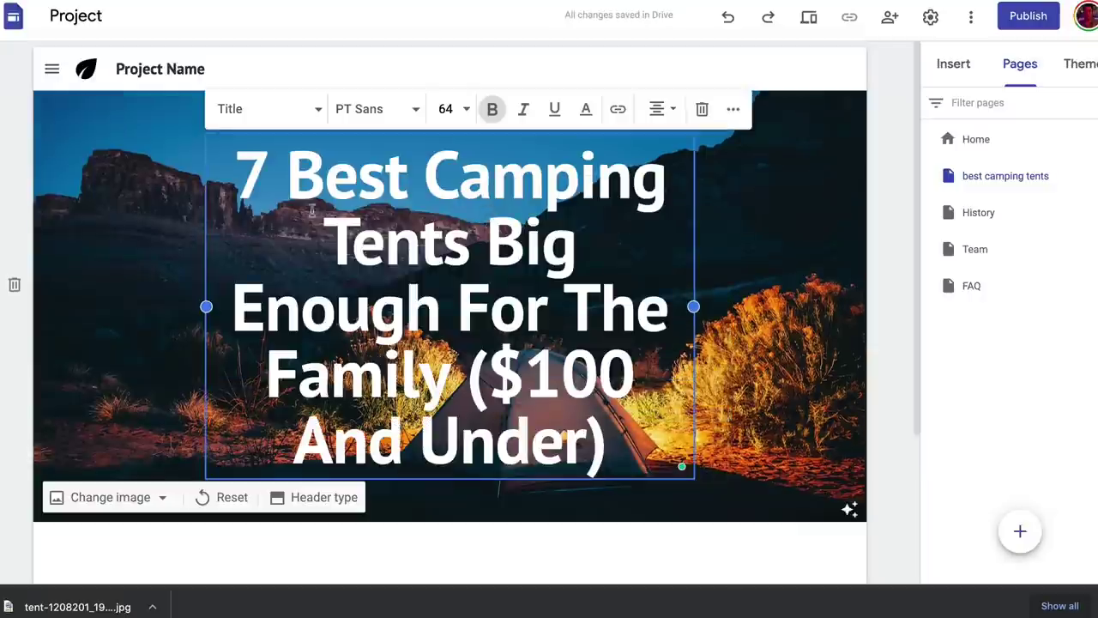
- Widen the header title box on both sides and set the title's font size to 48
left_click_drag(206, 306, 62, 297)
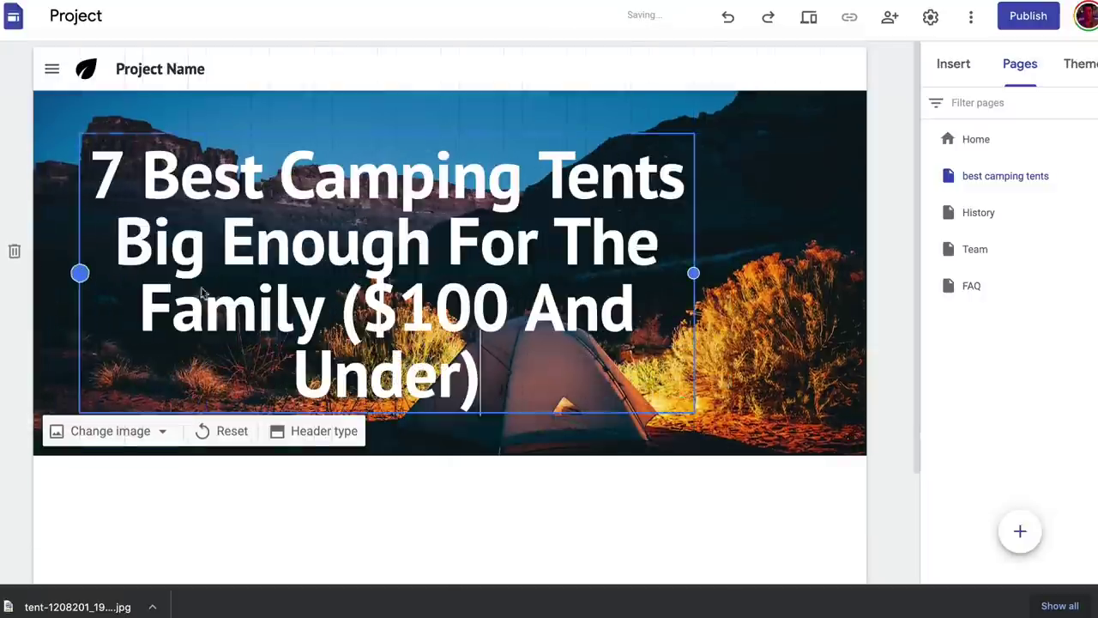
left_click_drag(693, 272, 856, 270)
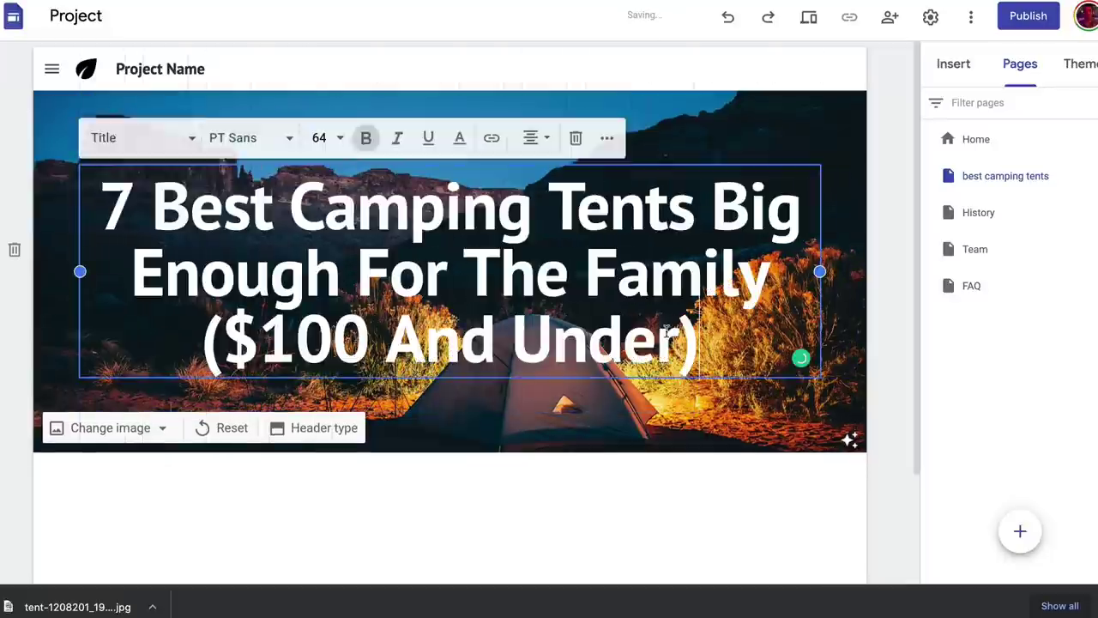
left_click_drag(695, 343, 113, 216)
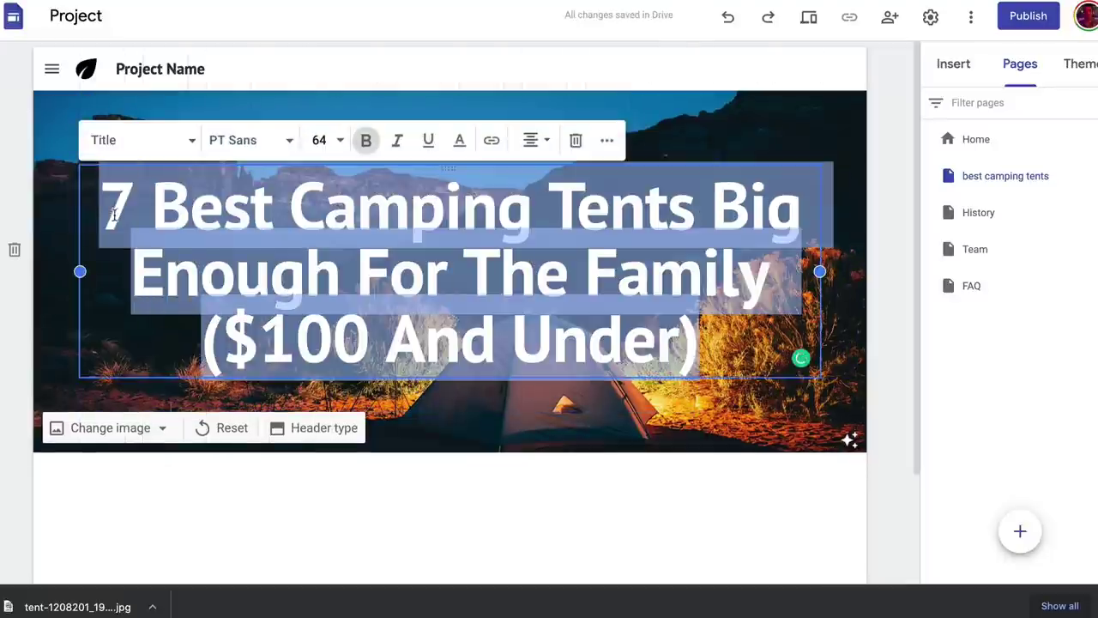
left_click(319, 140)
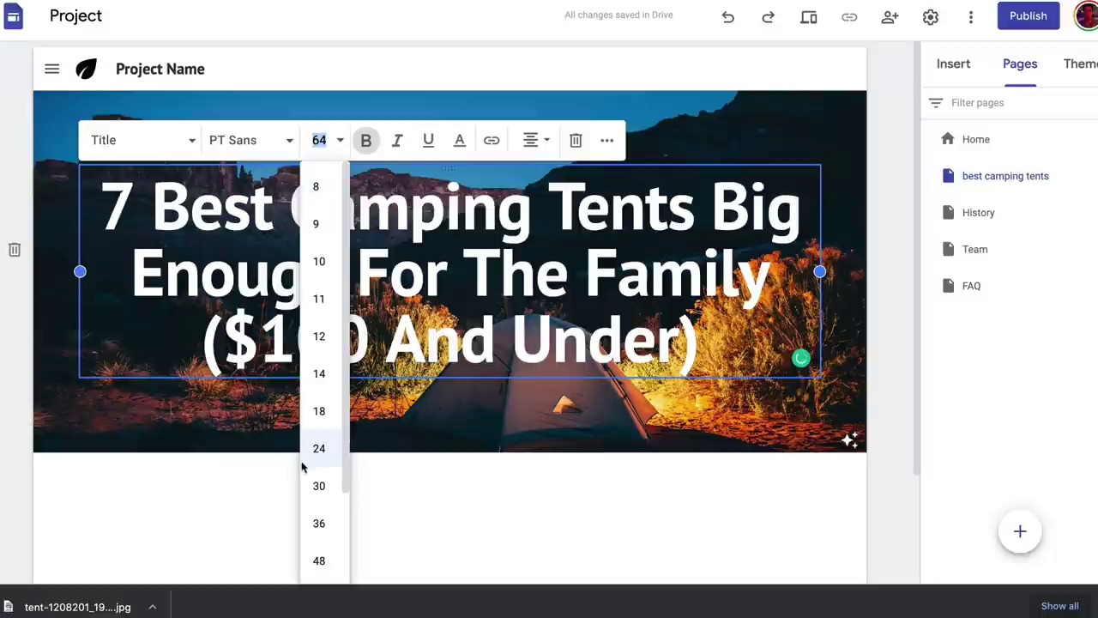
left_click(319, 482)
left_click(319, 173)
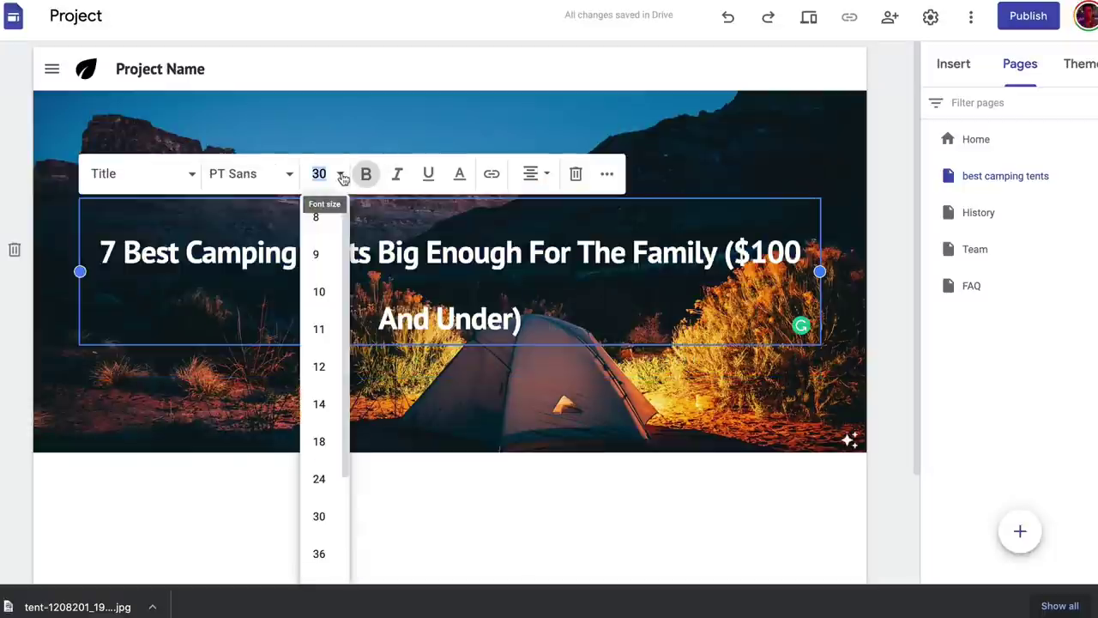
scroll(311, 474, "down", 2)
left_click(319, 529)
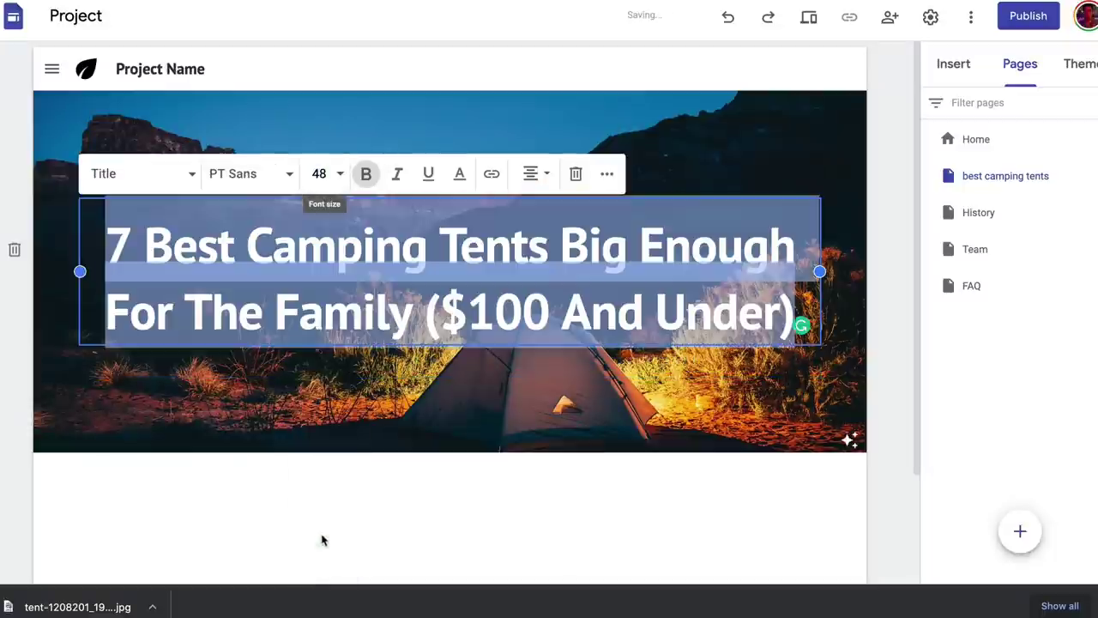
left_click(66, 246)
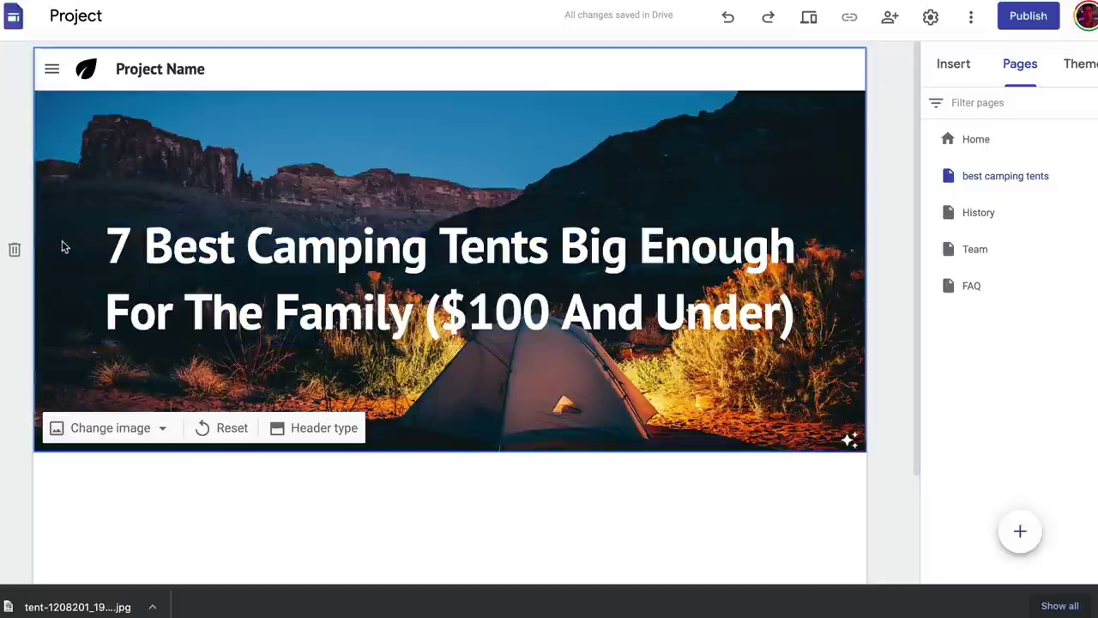
- Review the new header, view the Home page and return to the best camping tents page
scroll(209, 139, "down", 1)
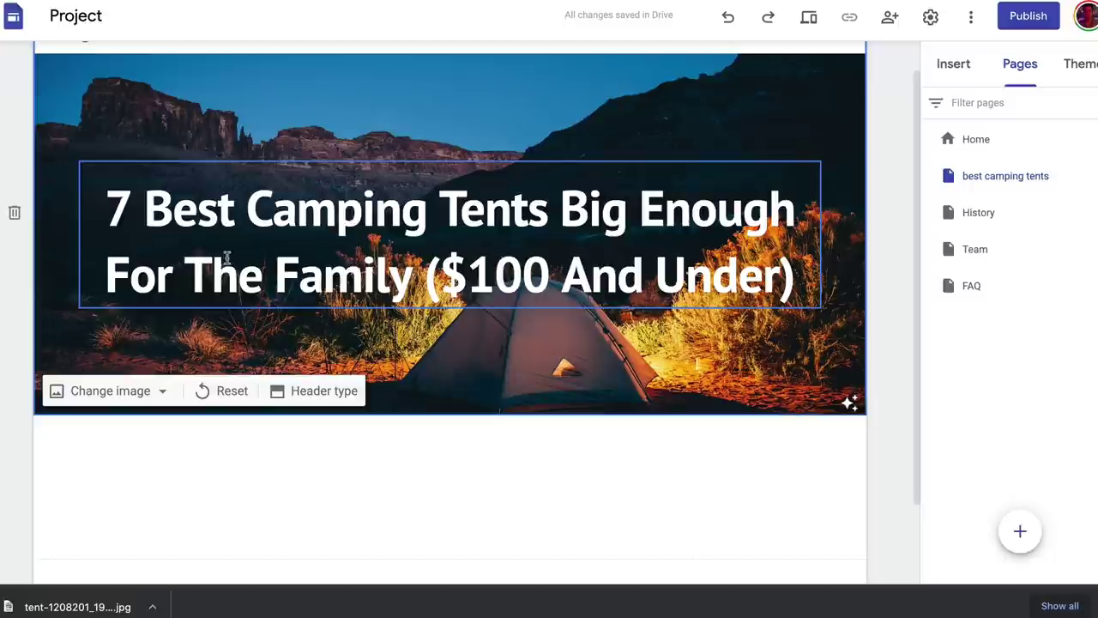
scroll(474, 286, "down", 1)
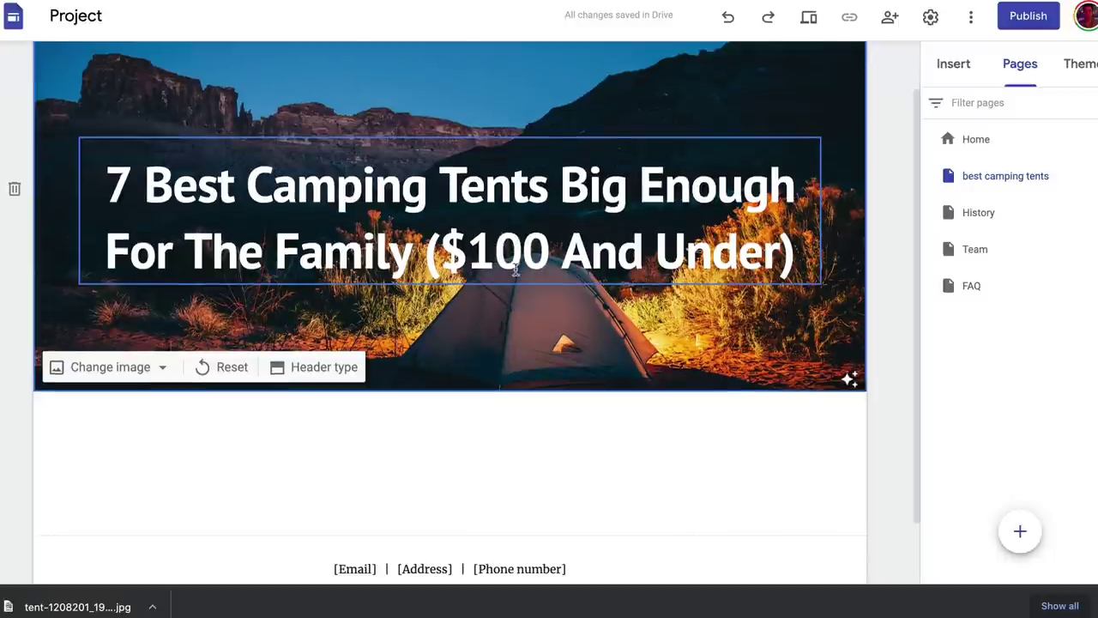
scroll(364, 334, "up", 2)
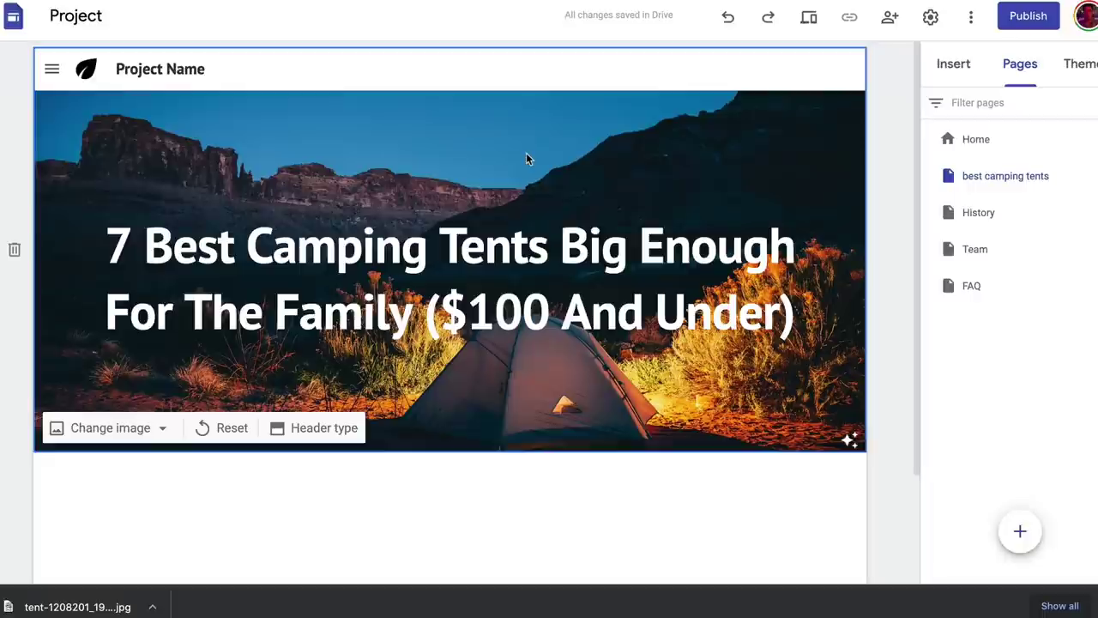
left_click(991, 140)
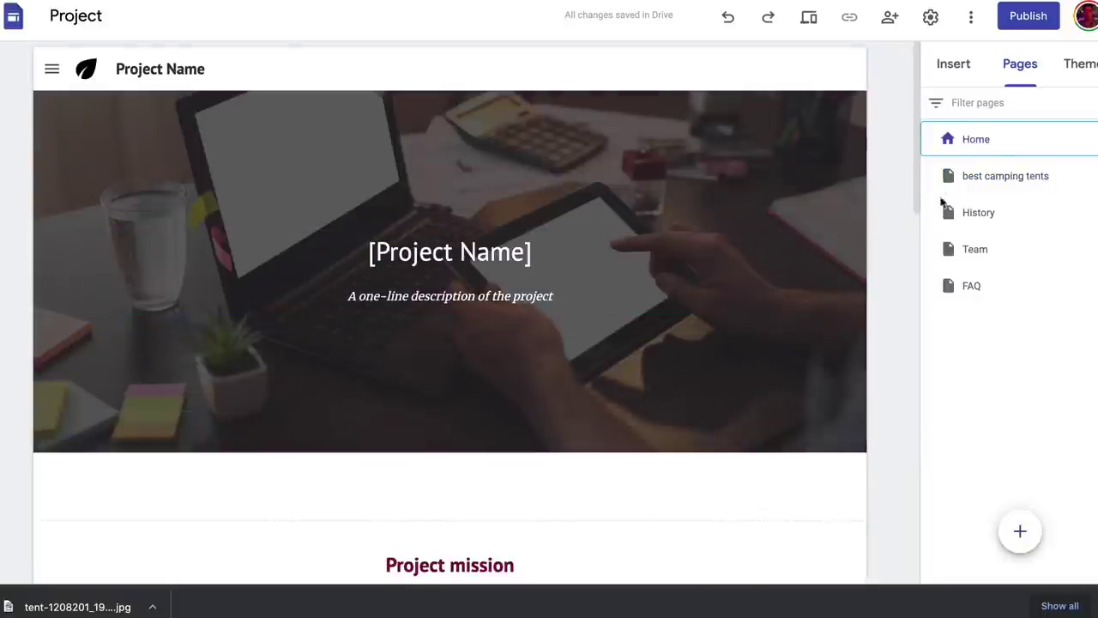
left_click(969, 177)
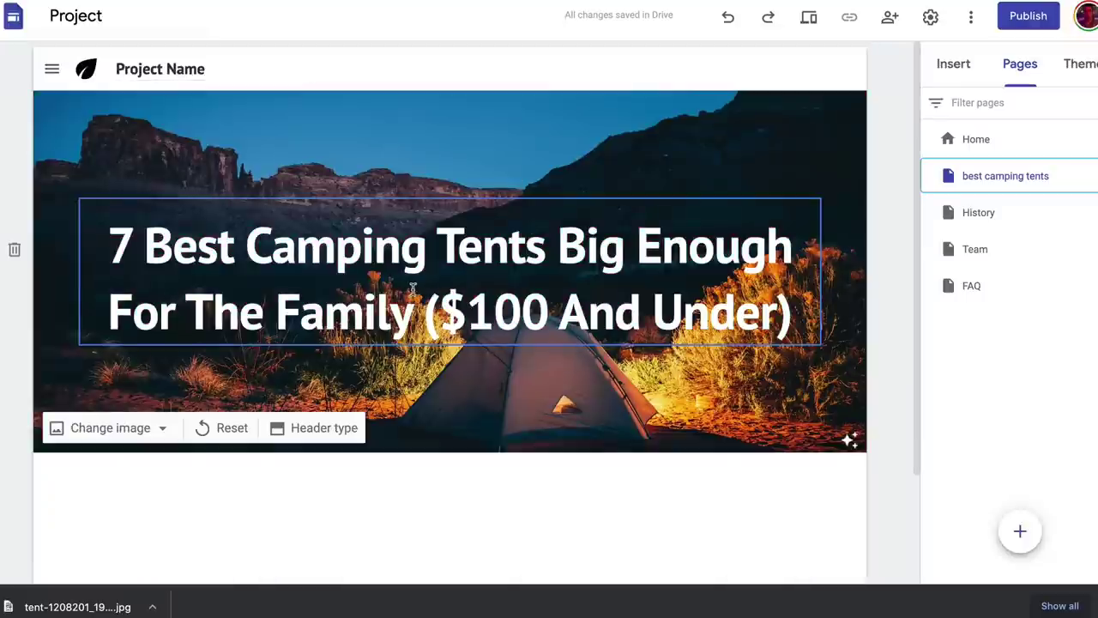
- Examine the layouts and content elements that can be inserted into the empty area below the header
scroll(412, 289, "down", 3)
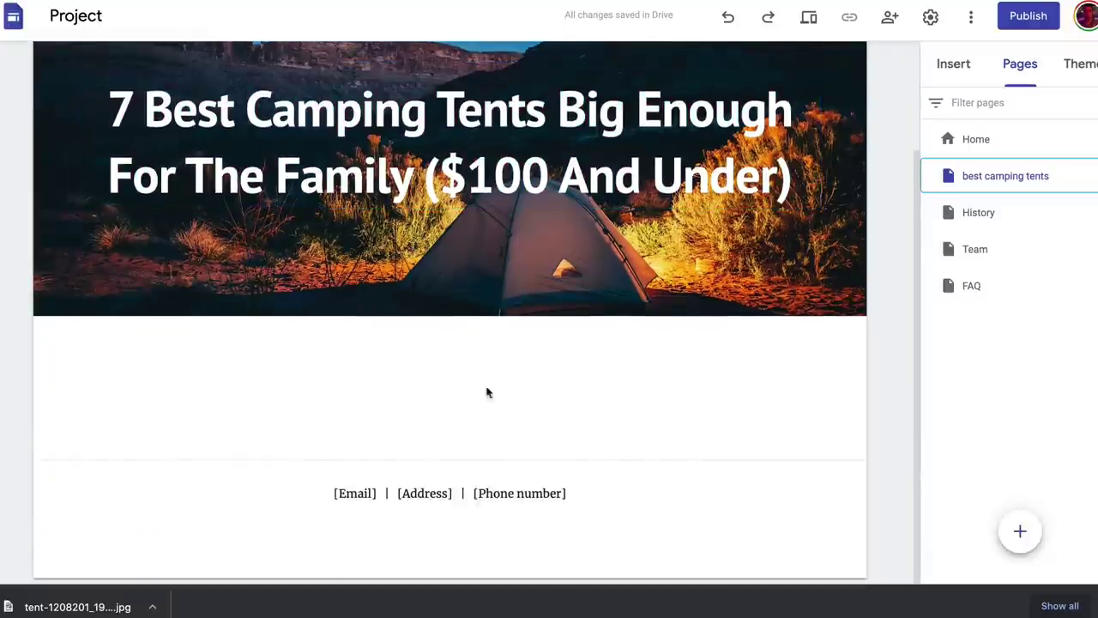
left_click(956, 69)
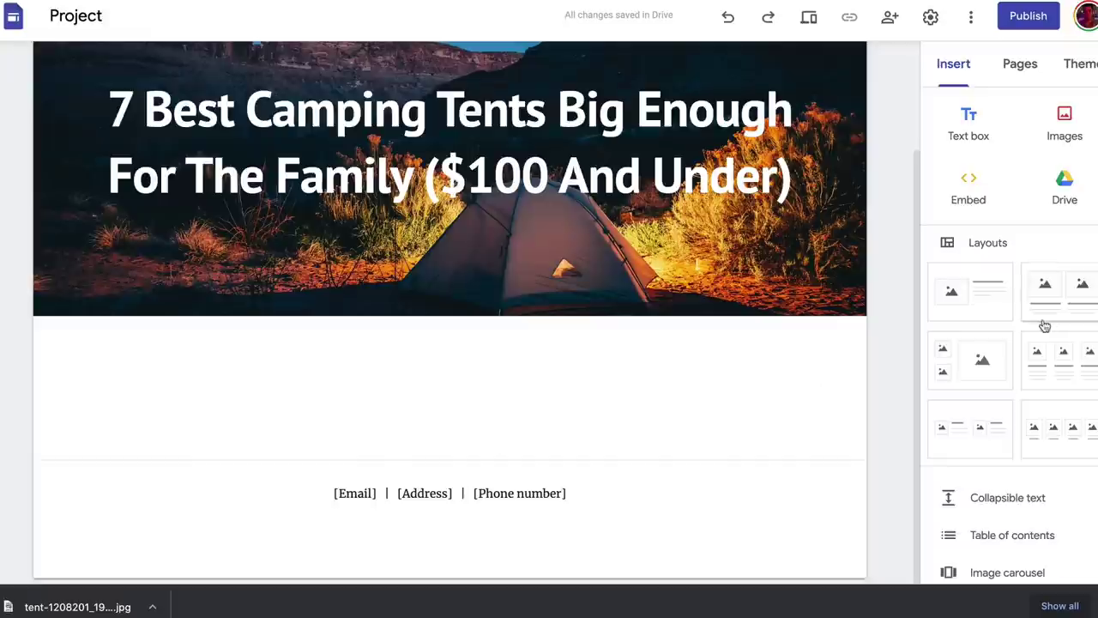
scroll(1003, 315, "down", 1)
scroll(987, 350, "down", 5)
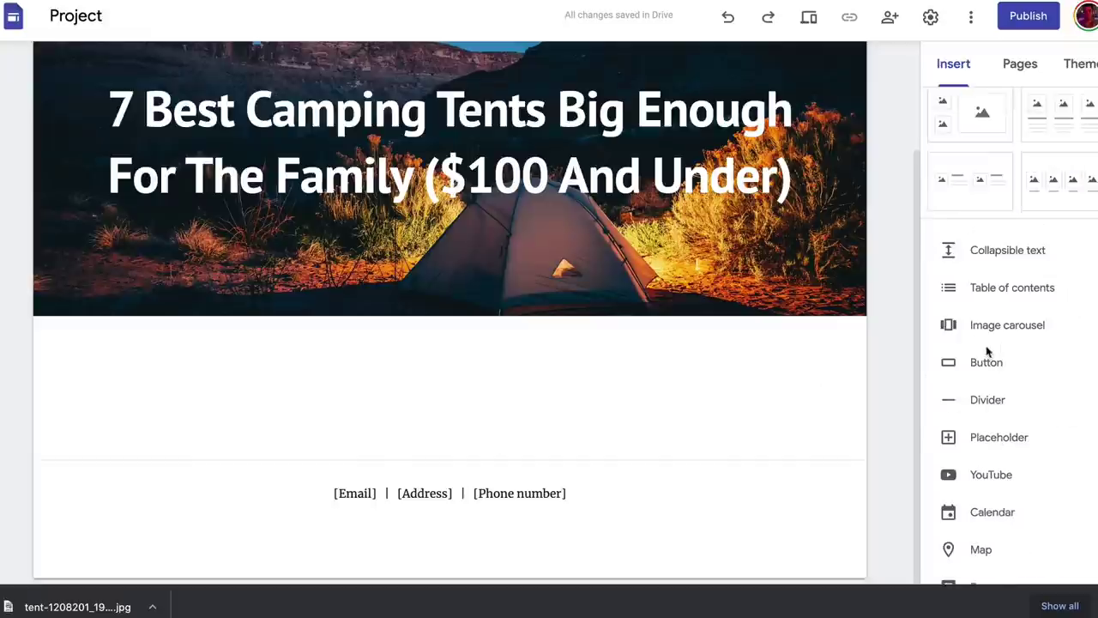
scroll(987, 351, "down", 2)
scroll(988, 352, "up", 2)
scroll(988, 352, "up", 2)
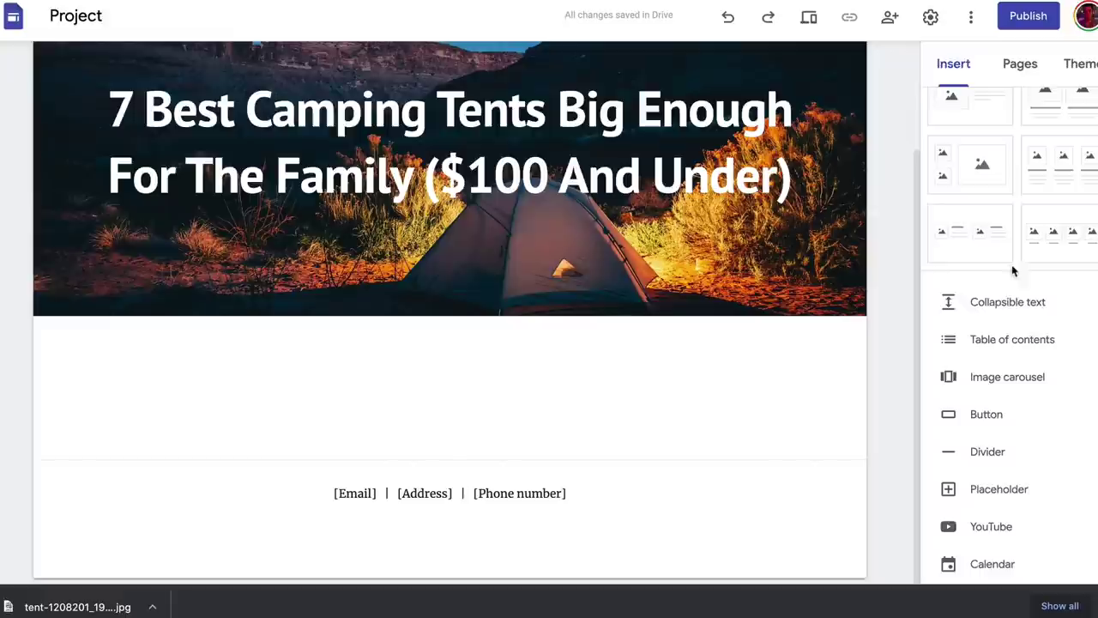
scroll(998, 332, "down", 2)
scroll(1013, 316, "down", 4)
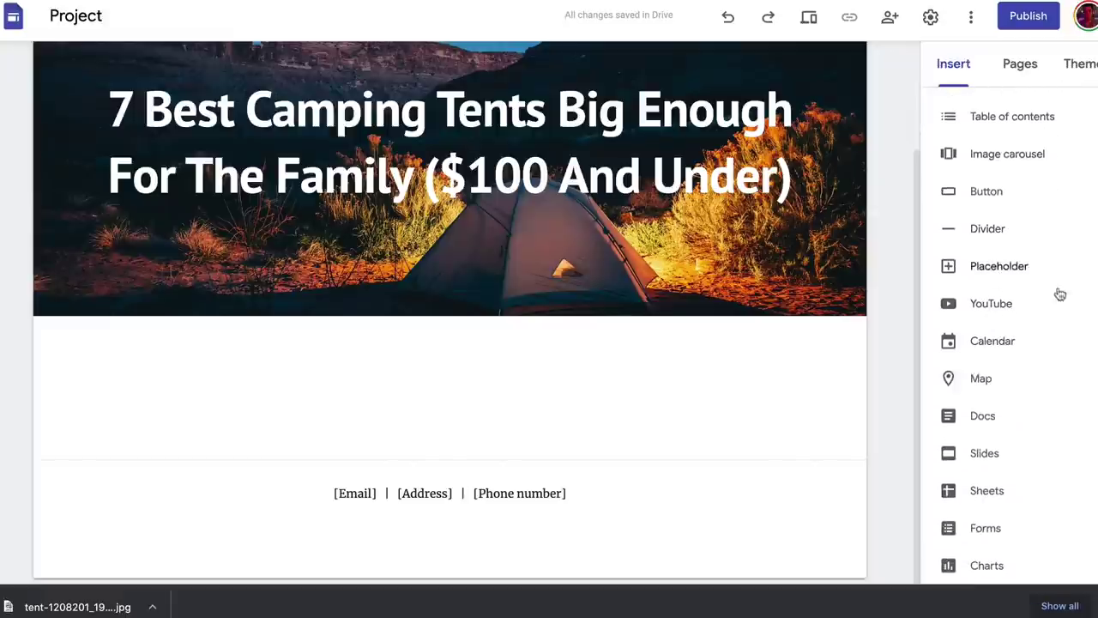
scroll(987, 434, "up", 5)
scroll(978, 455, "up", 3)
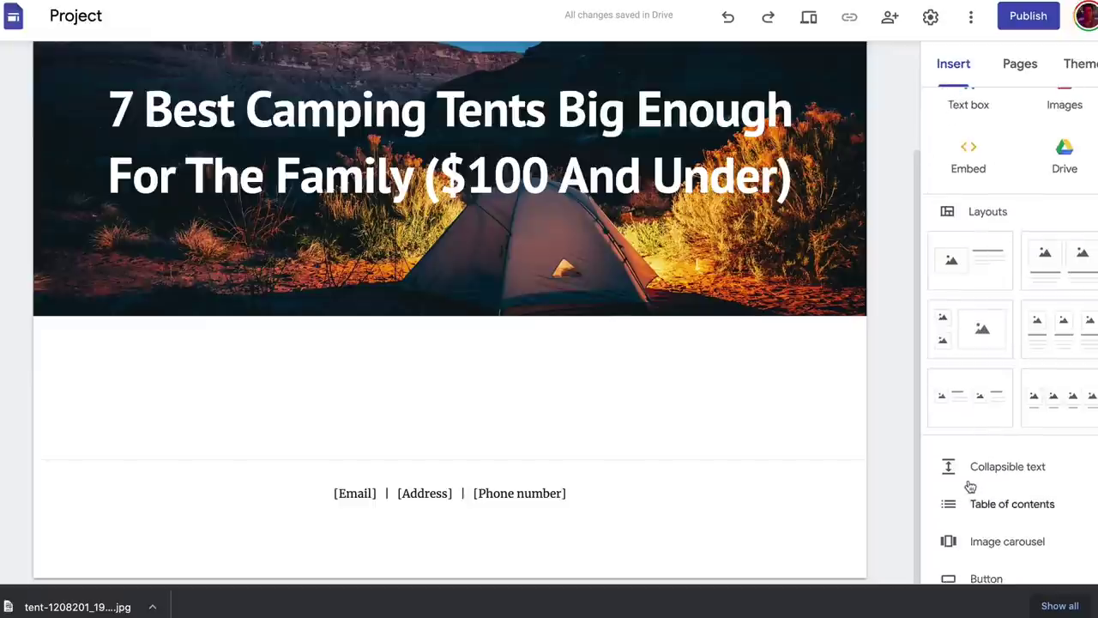
scroll(970, 487, "down", 1)
scroll(975, 463, "up", 1)
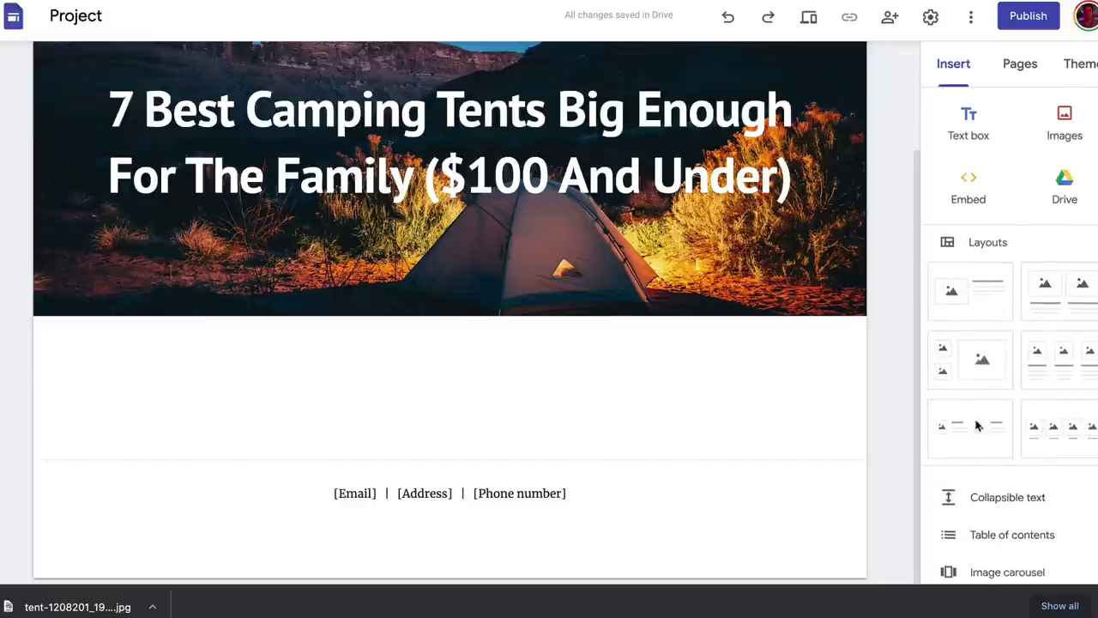
- Insert a text box in the empty area directly below the page header
left_click(970, 128)
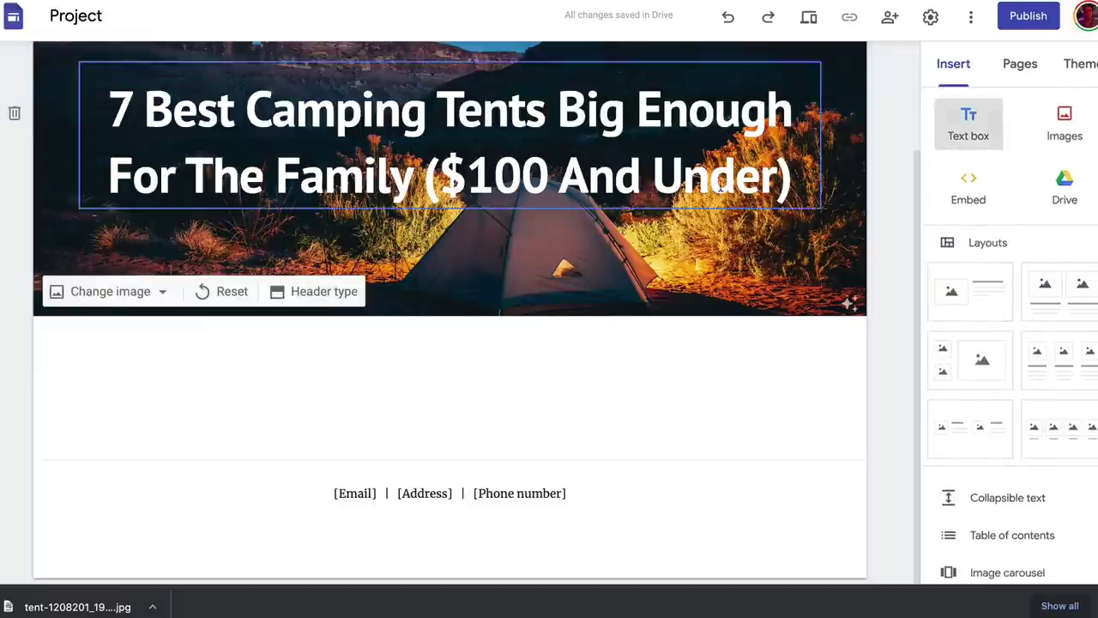
left_click(964, 130)
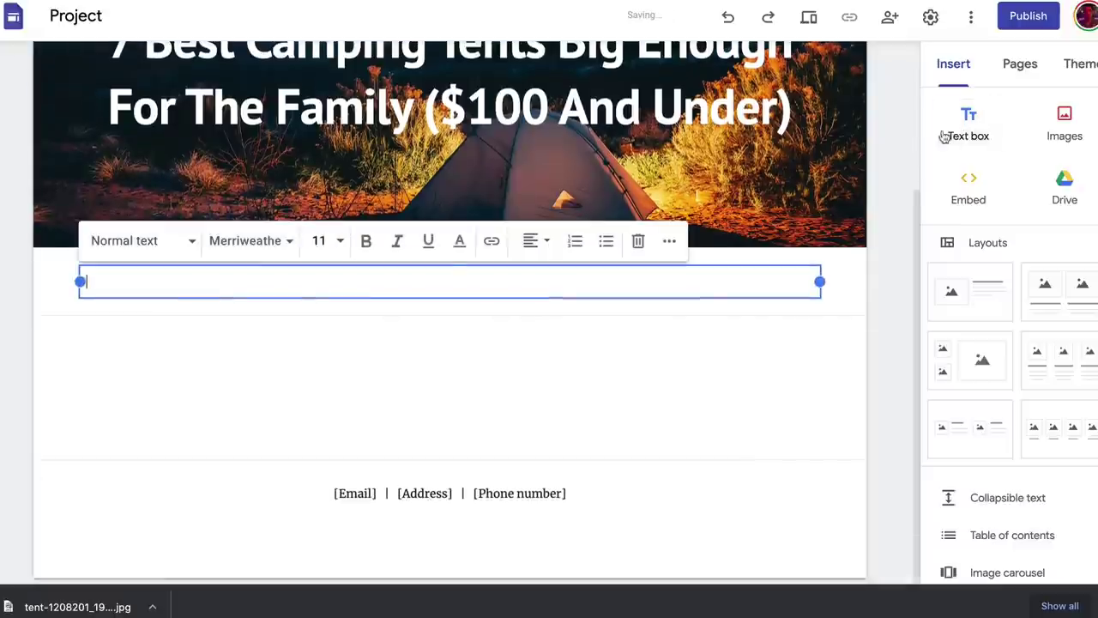
left_click(101, 355)
left_click(154, 287)
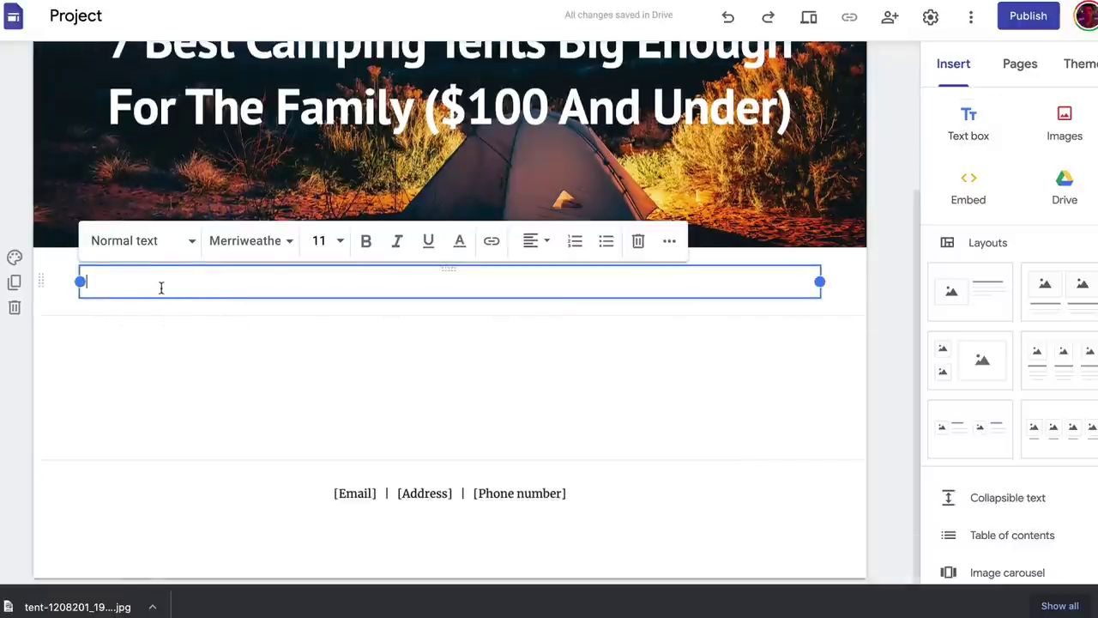
scroll(161, 288, "up", 1)
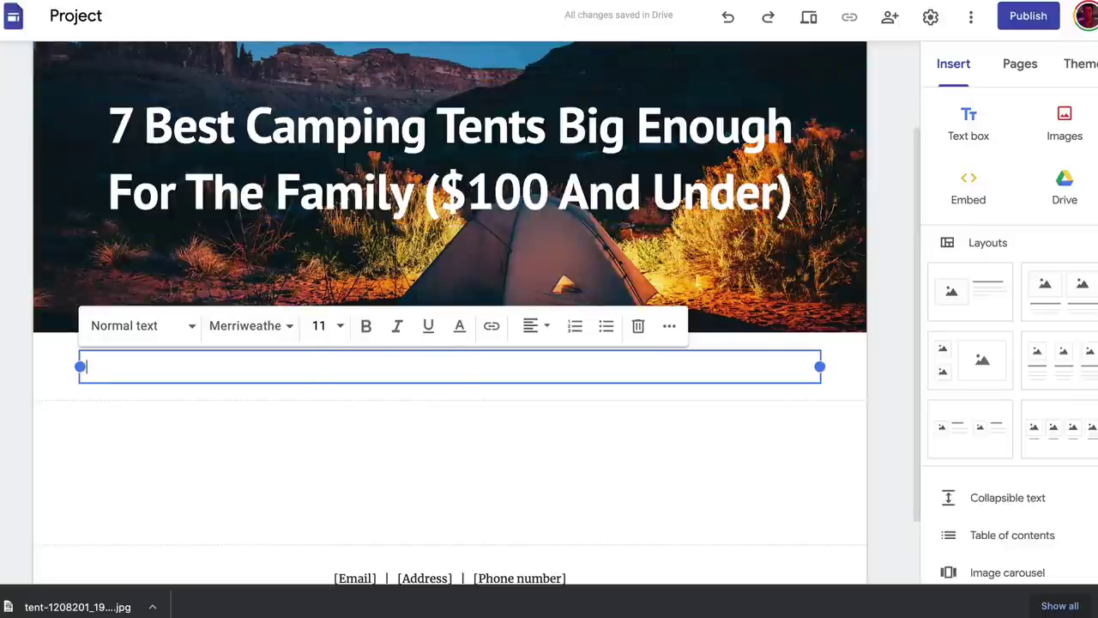
- Copy the line "1: 3-4 Person Instant Camping Tent-Pop-Up Hewolf Family Tent" from the Google Docs document into the new text box
key("ctrl+Tab")
left_click_drag(609, 206, 285, 210)
right_click(309, 209)
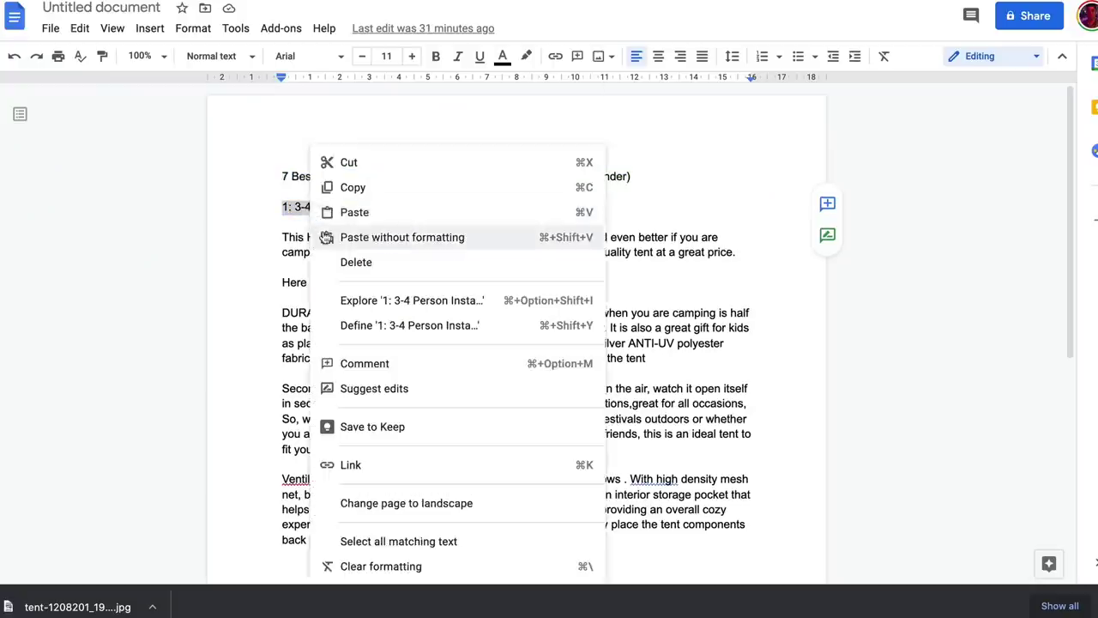
left_click(348, 186)
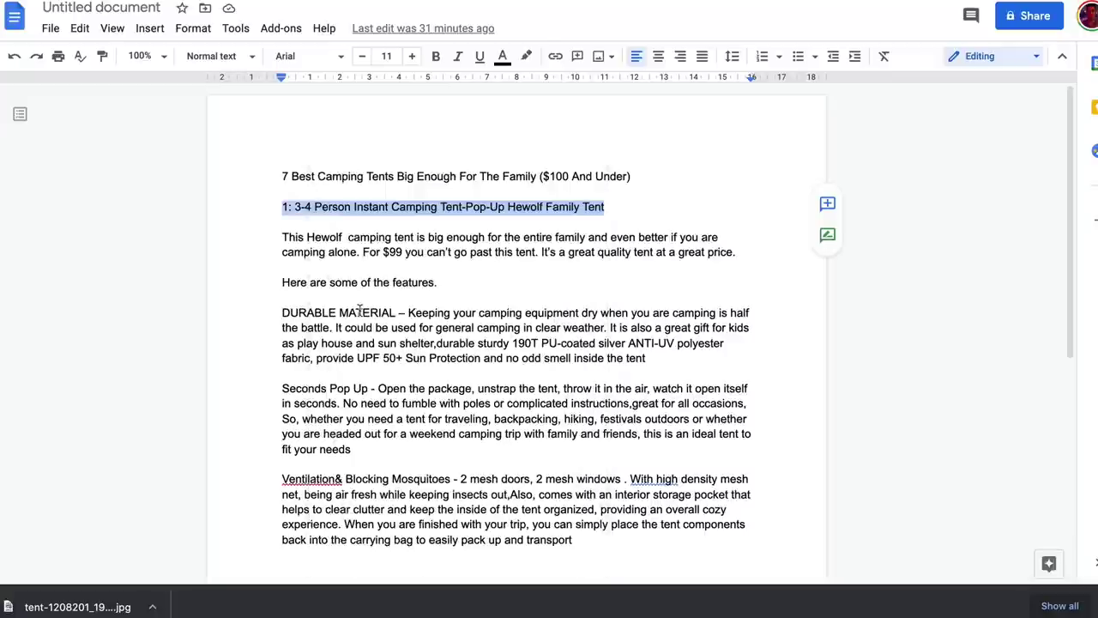
key("ctrl+Tab")
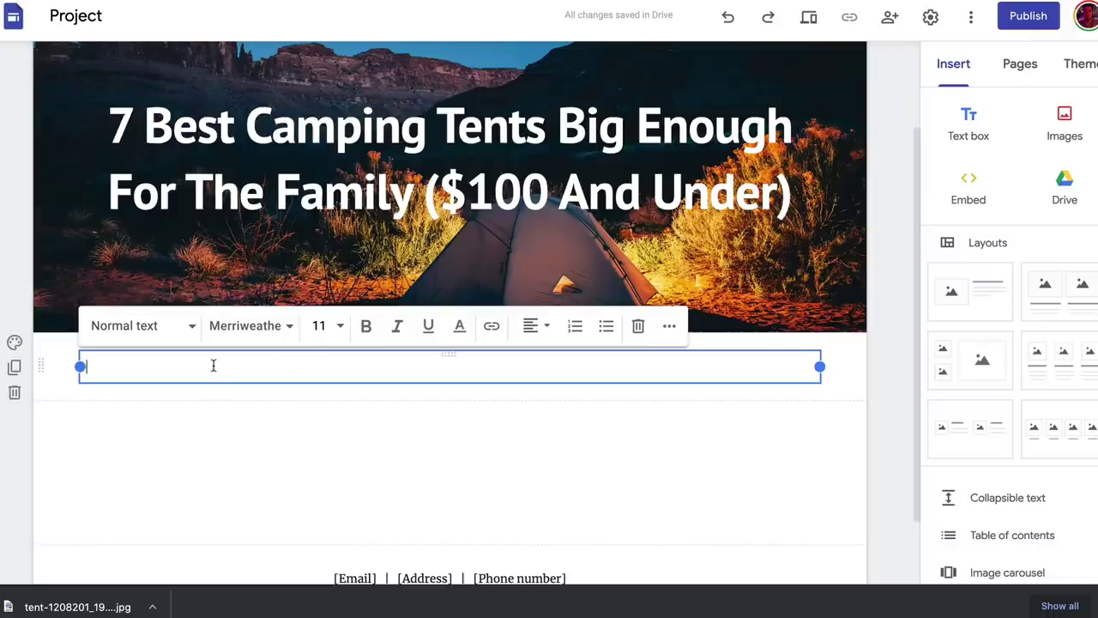
key("ctrl+v")
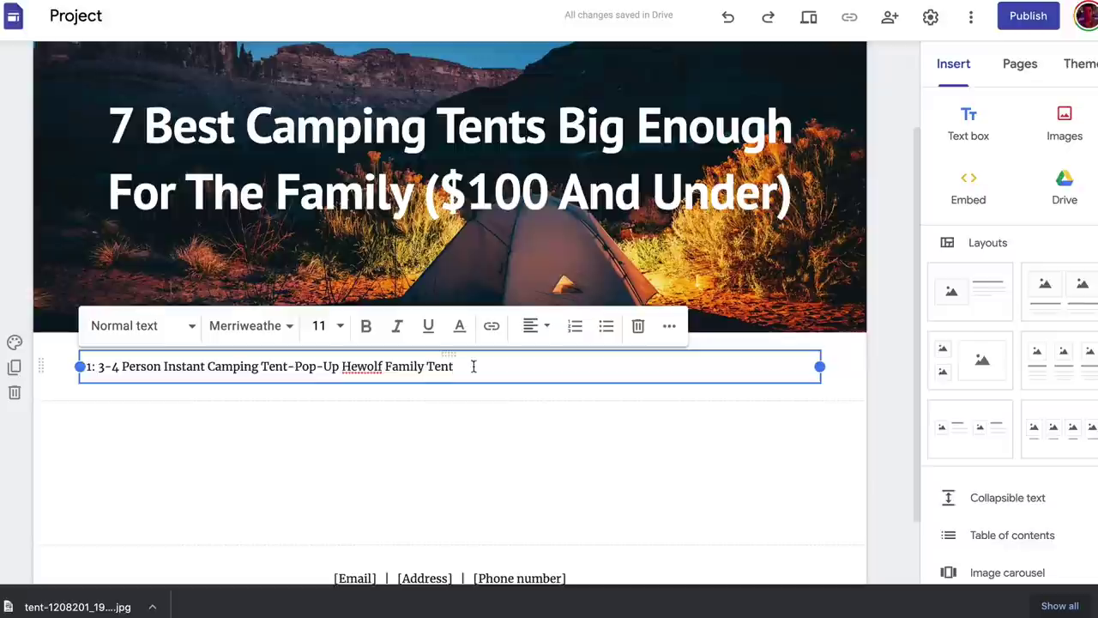
- Change the pasted tent heading's font to Arial and its size to 24
left_click_drag(467, 366, 89, 366)
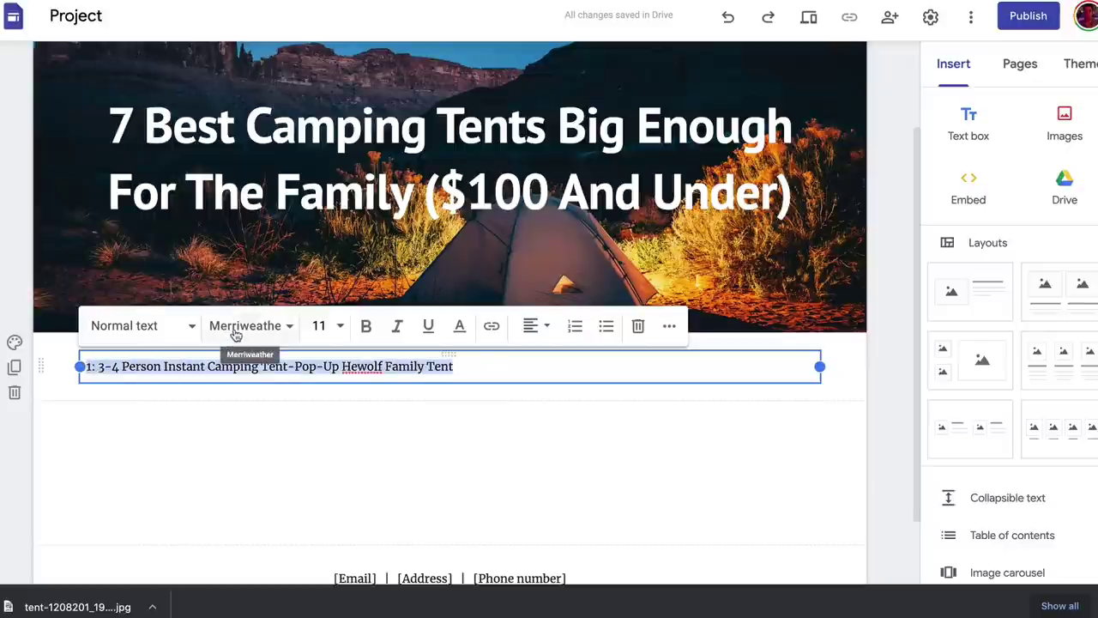
left_click(289, 424)
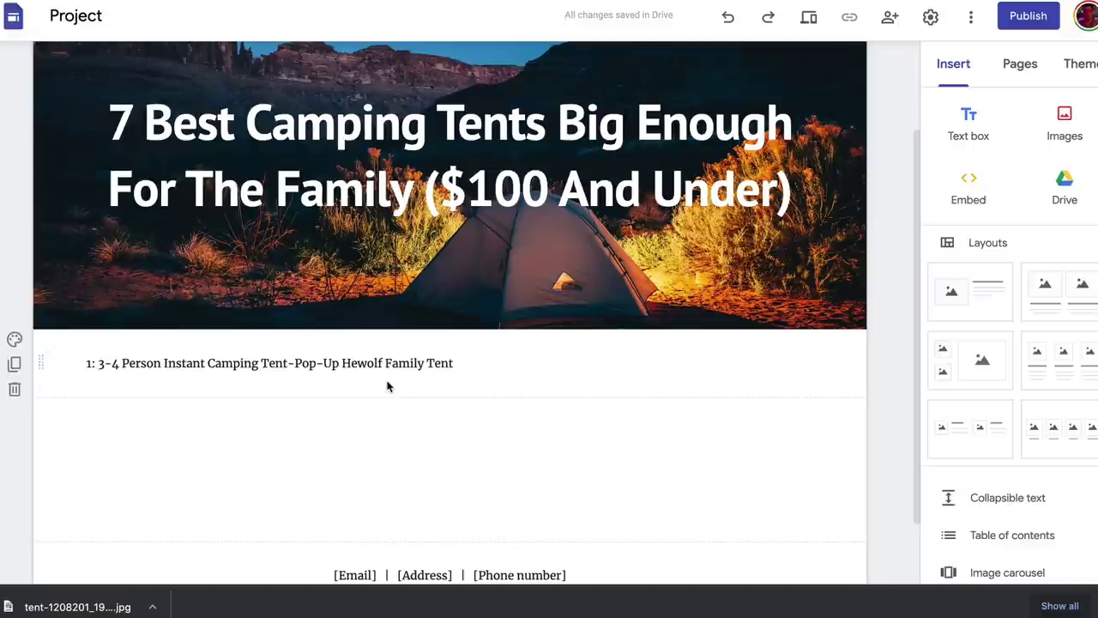
left_click(471, 362)
left_click_drag(471, 362, 102, 362)
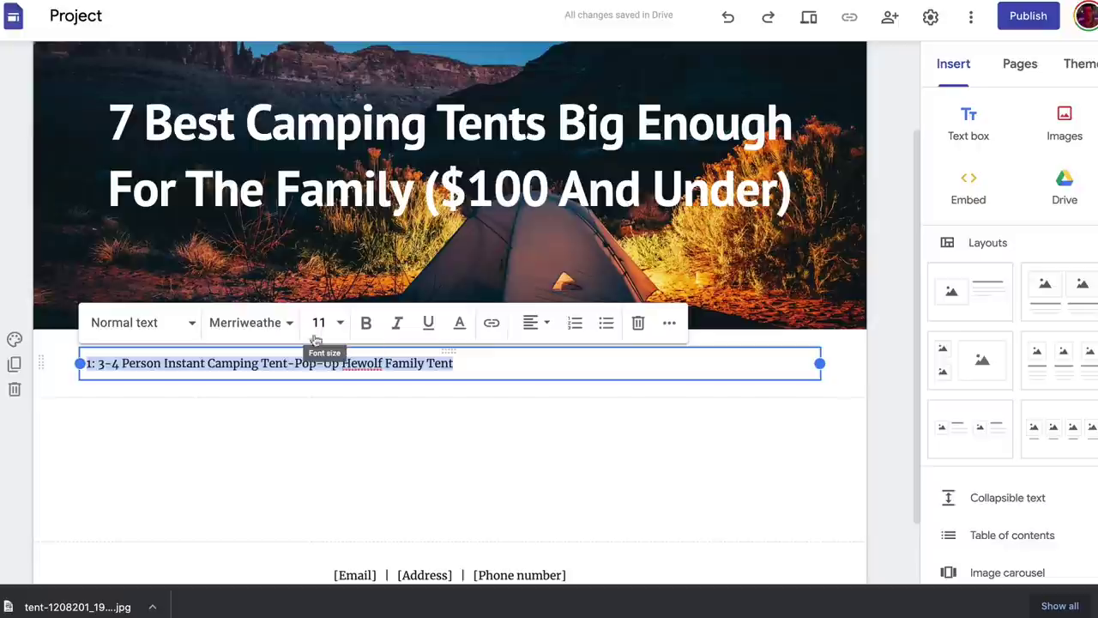
left_click(283, 324)
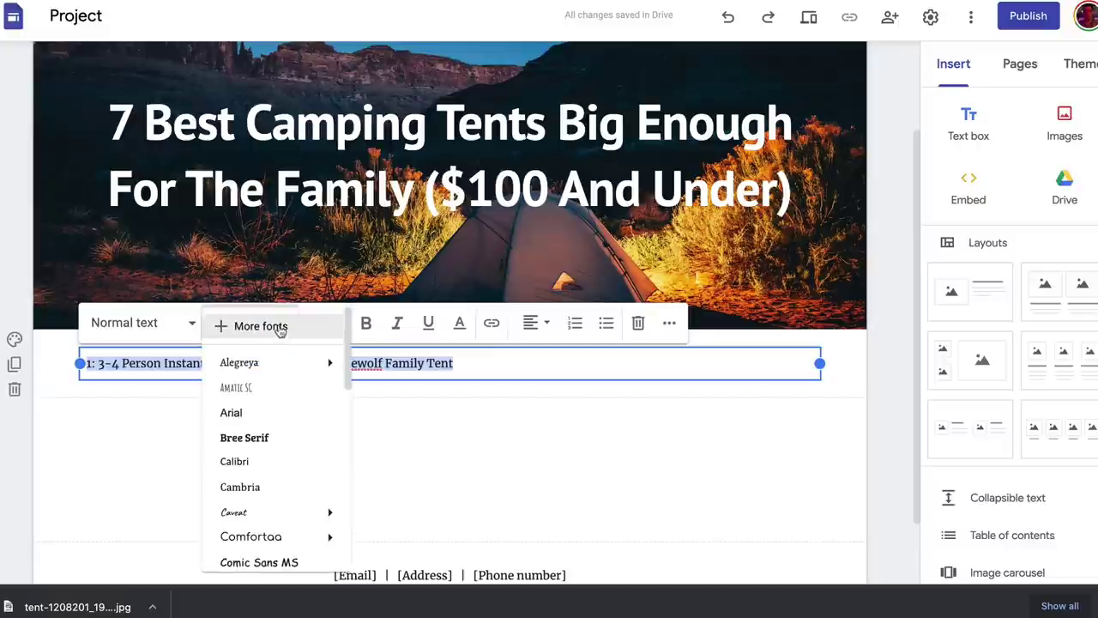
left_click(279, 420)
left_click(333, 325)
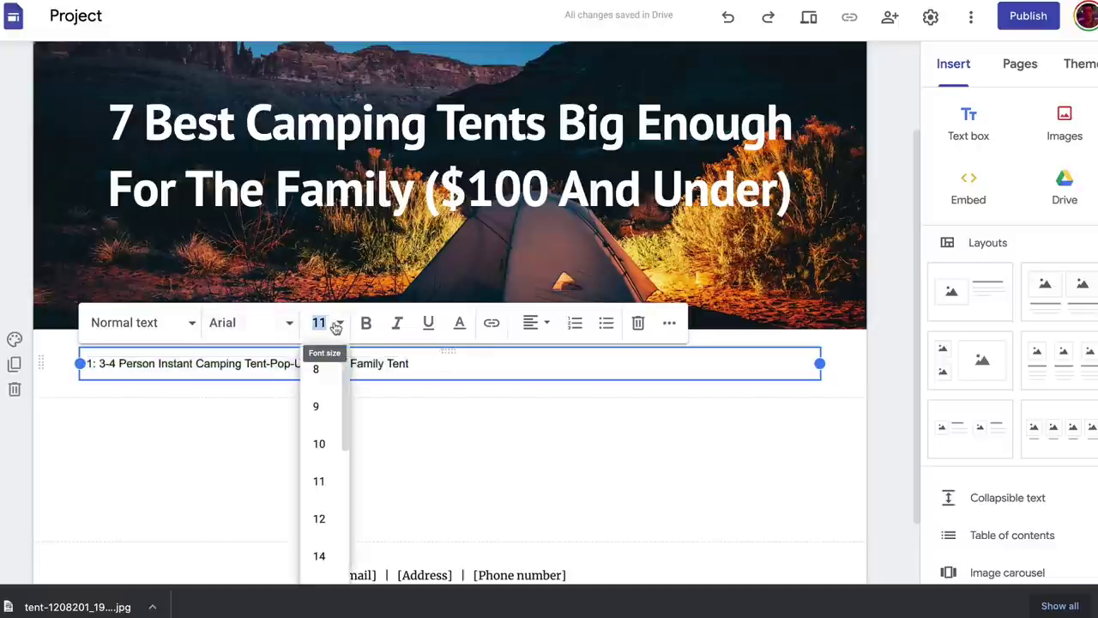
scroll(329, 487, "down", 2)
left_click(322, 506)
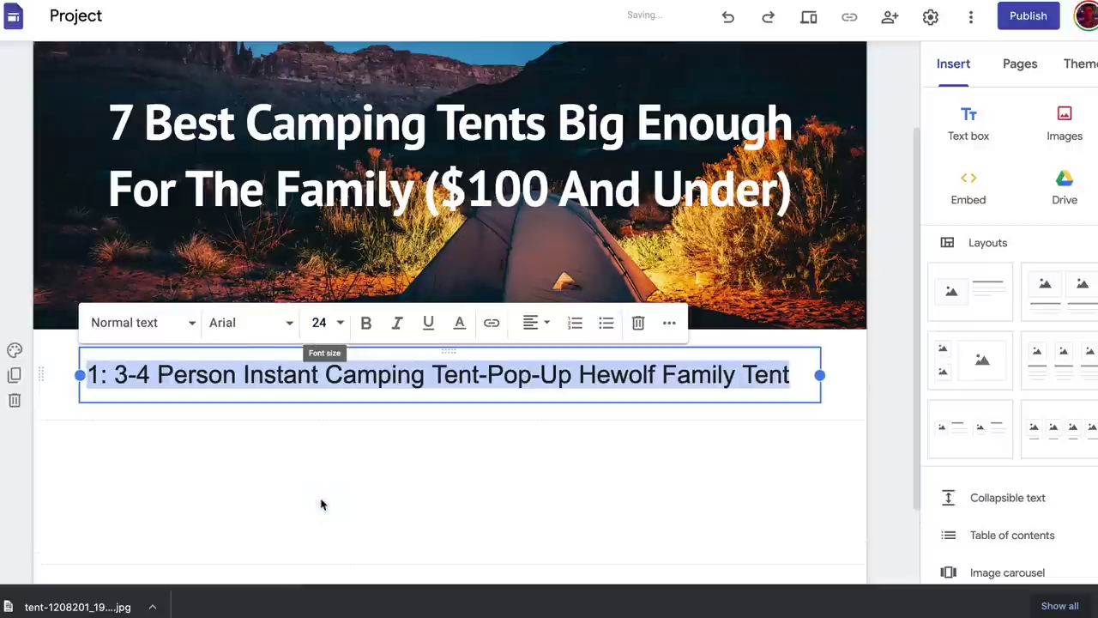
- Reduce the tent heading's font size to 20
left_click(330, 324)
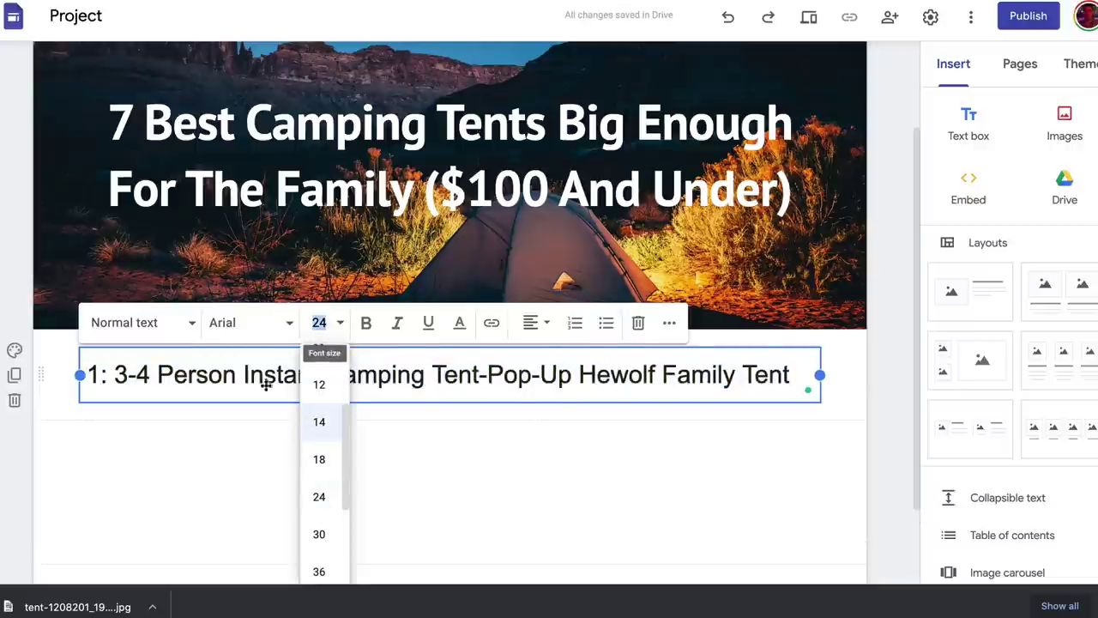
left_click(317, 323)
key("BackSpace")
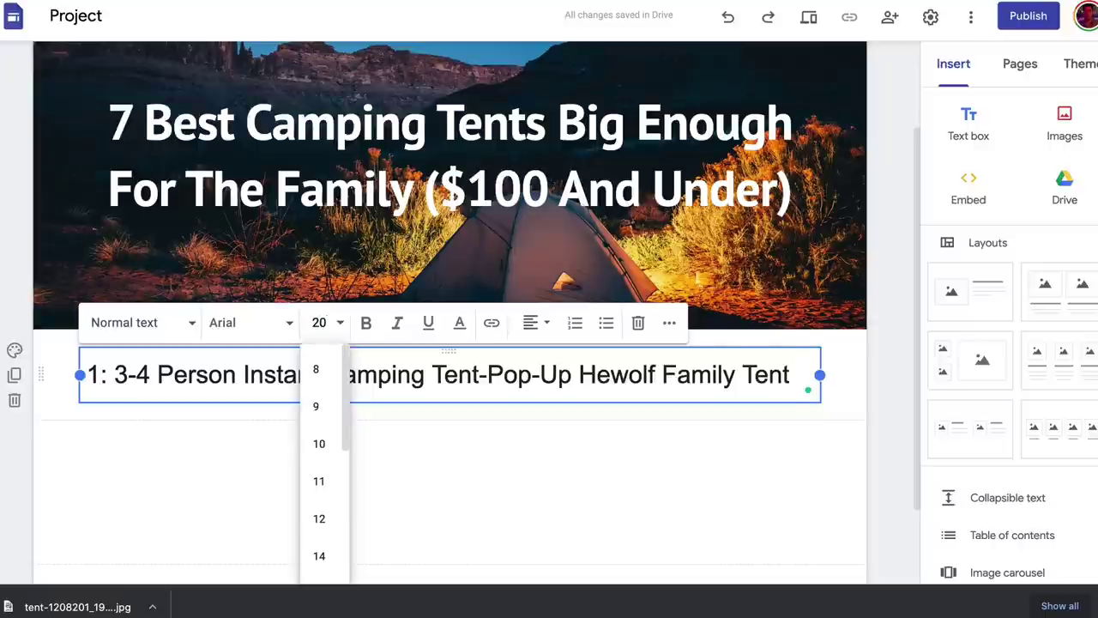
type("20")
key("Return")
left_click(332, 441)
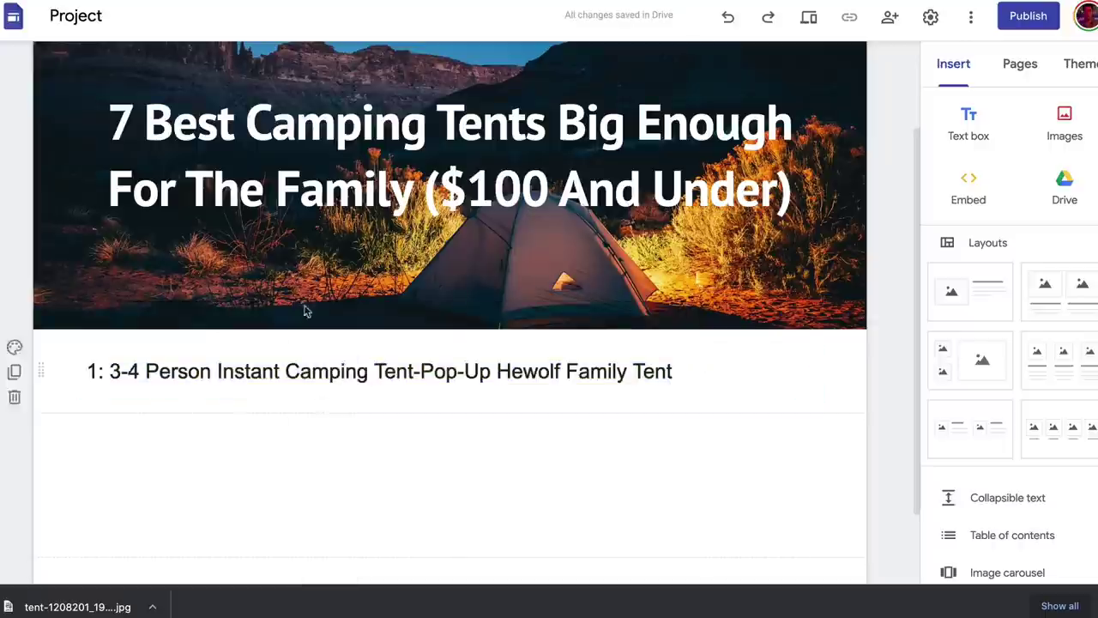
scroll(304, 311, "down", 1)
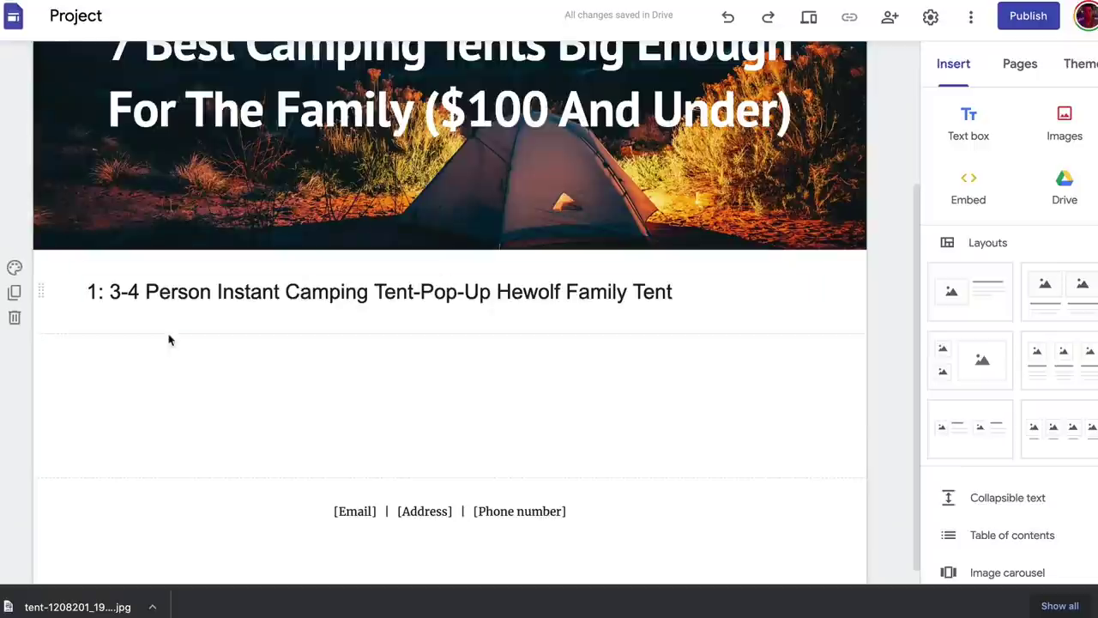
double_click(130, 293)
left_click(210, 292)
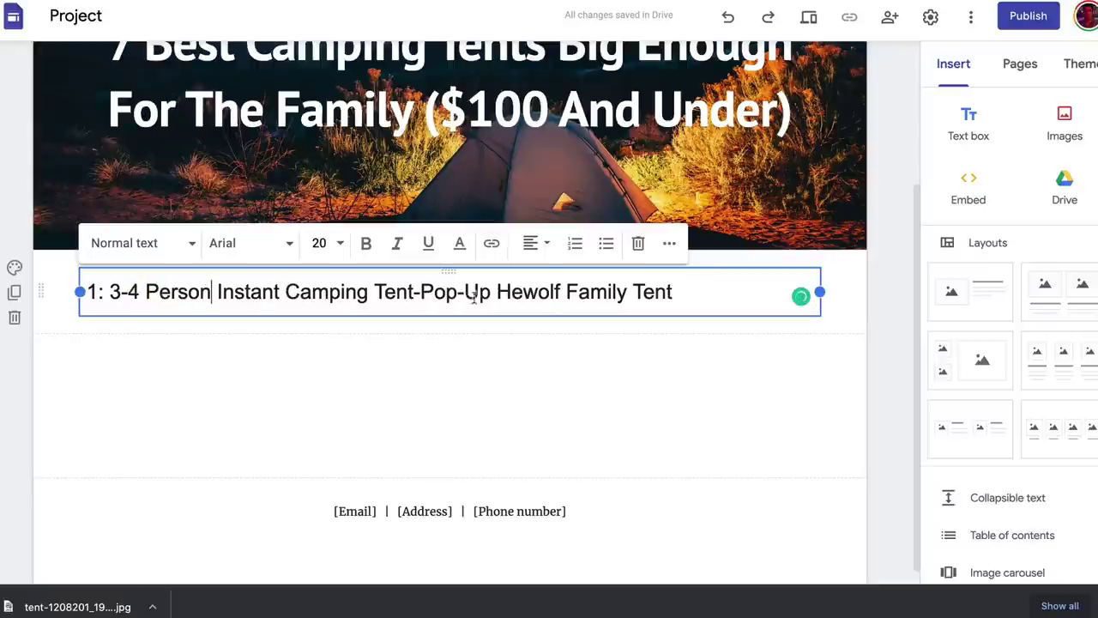
left_click(654, 345)
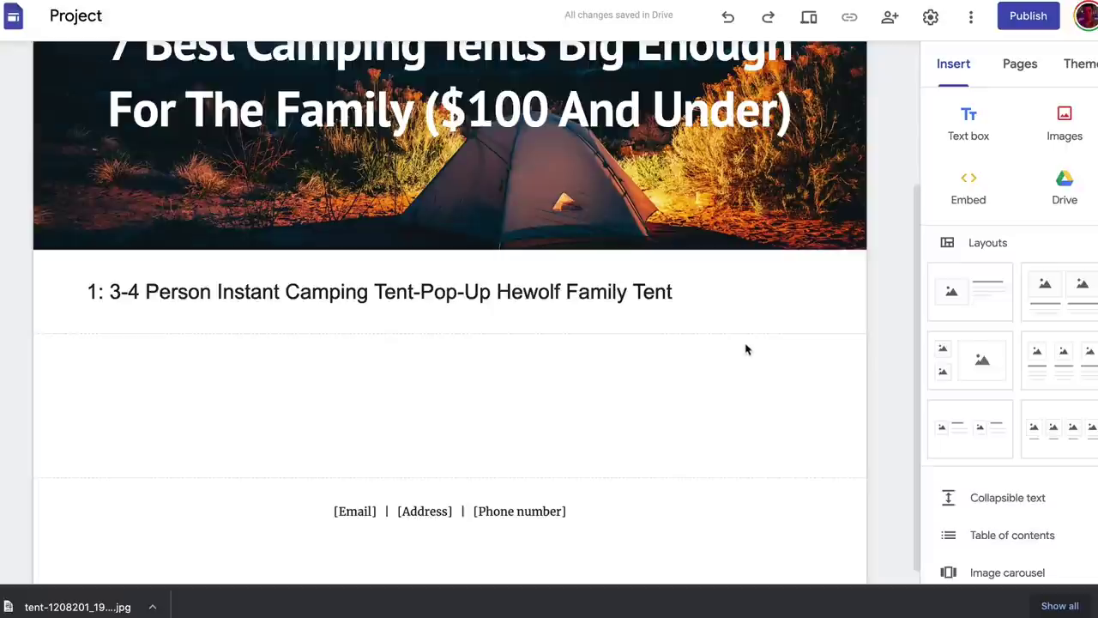
- Add a text box under the tent heading and fill it with the "This Hewolf camping tent is big enough" paragraph copied from the Google Docs document
left_click(969, 123)
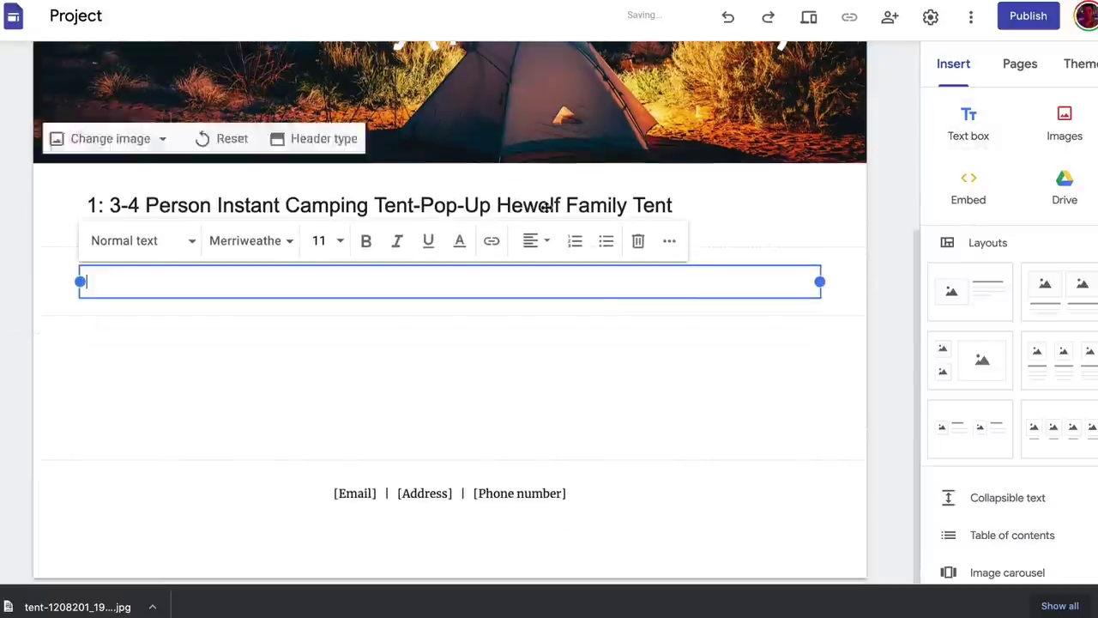
key("alt+Tab")
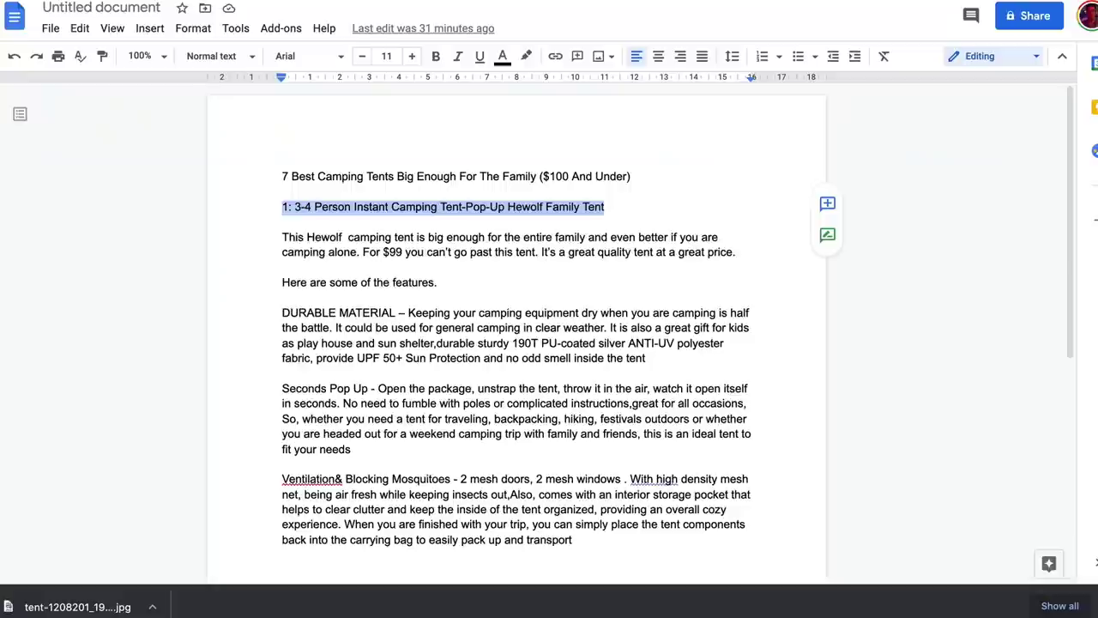
left_click(360, 251)
left_click_drag(736, 252, 280, 242)
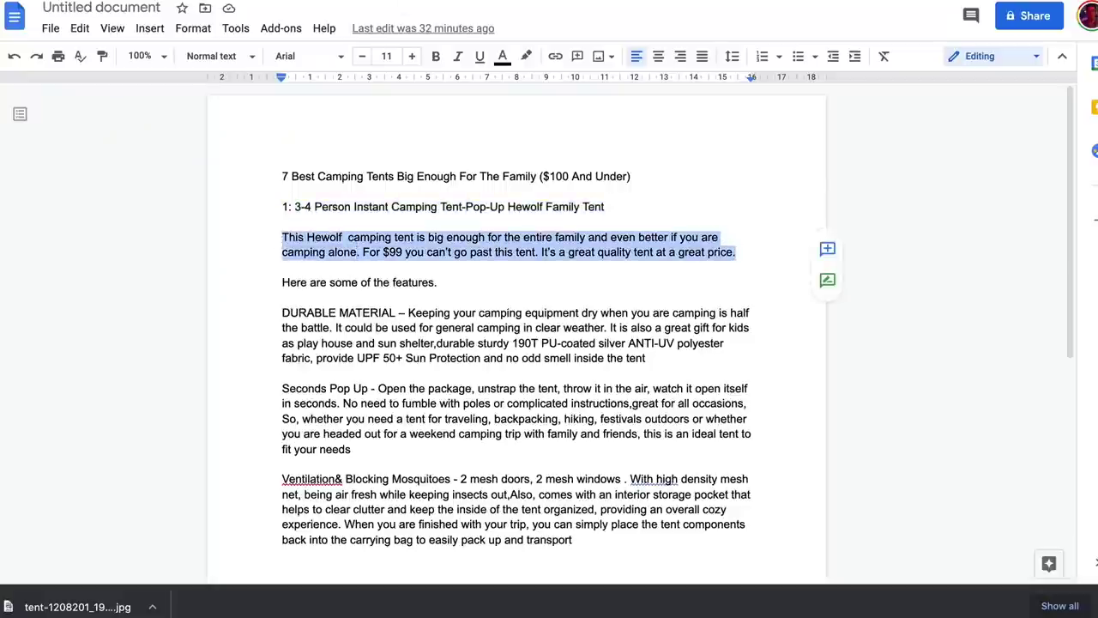
key("ctrl+c")
key("alt+Tab")
key("ctrl+v")
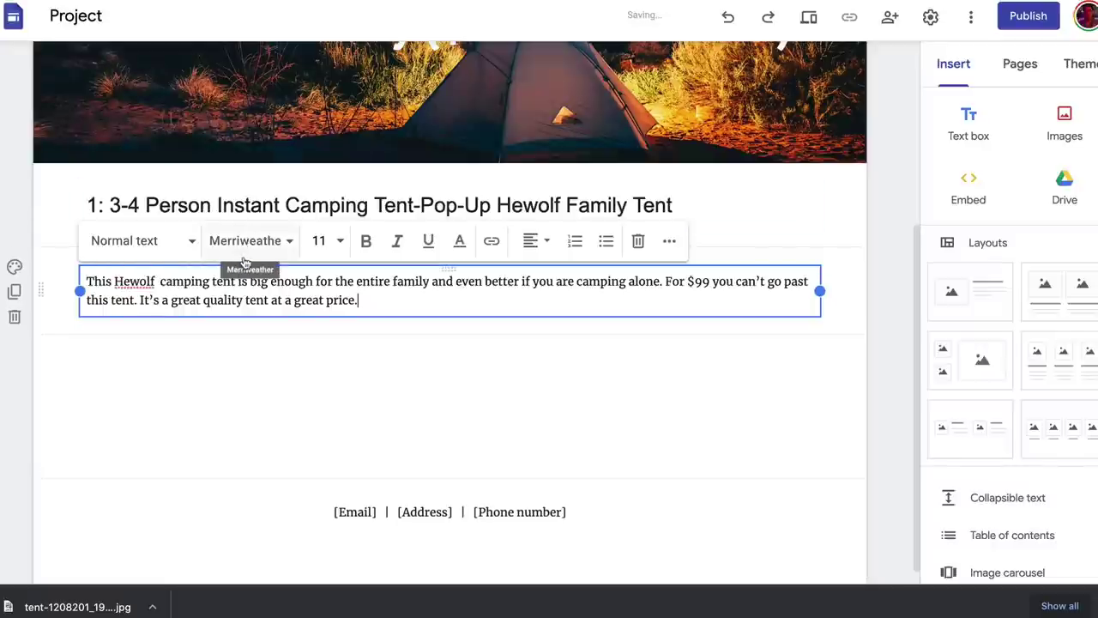
- Change the font of the Hewolf description paragraph to Arial
scroll(249, 406, "up", 2)
scroll(250, 406, "down", 3)
left_click(357, 280)
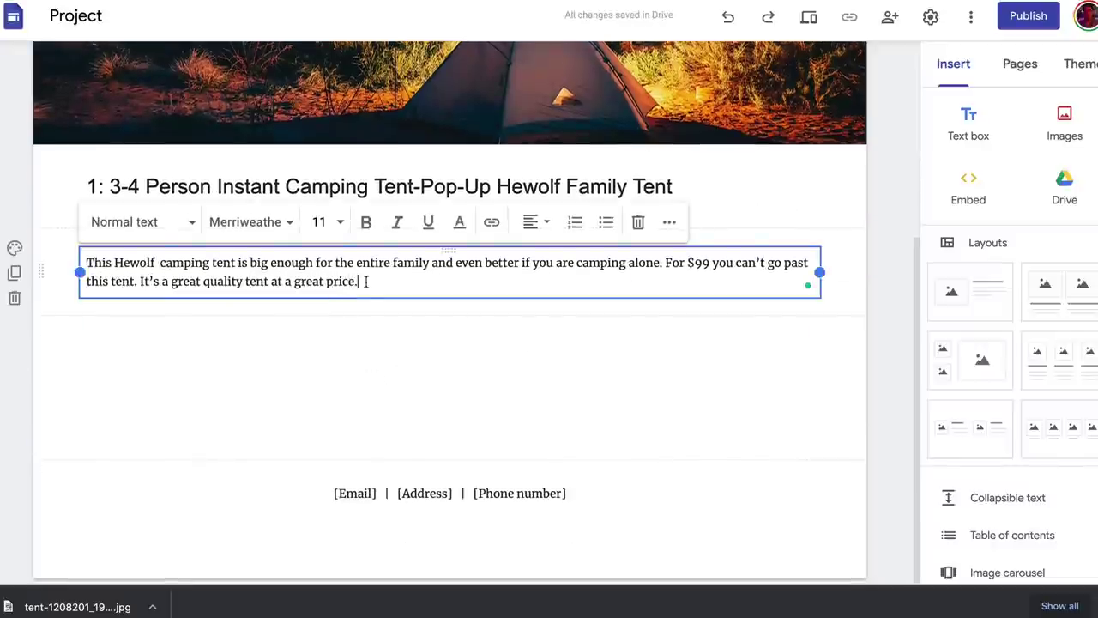
left_click_drag(357, 282, 82, 263)
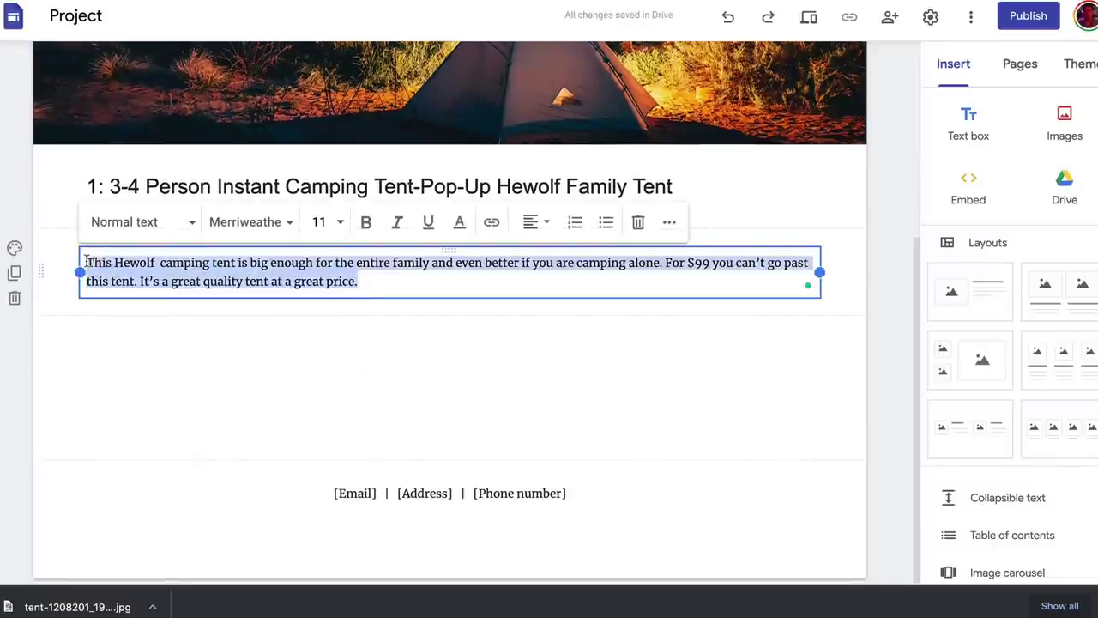
left_click(247, 222)
left_click(251, 311)
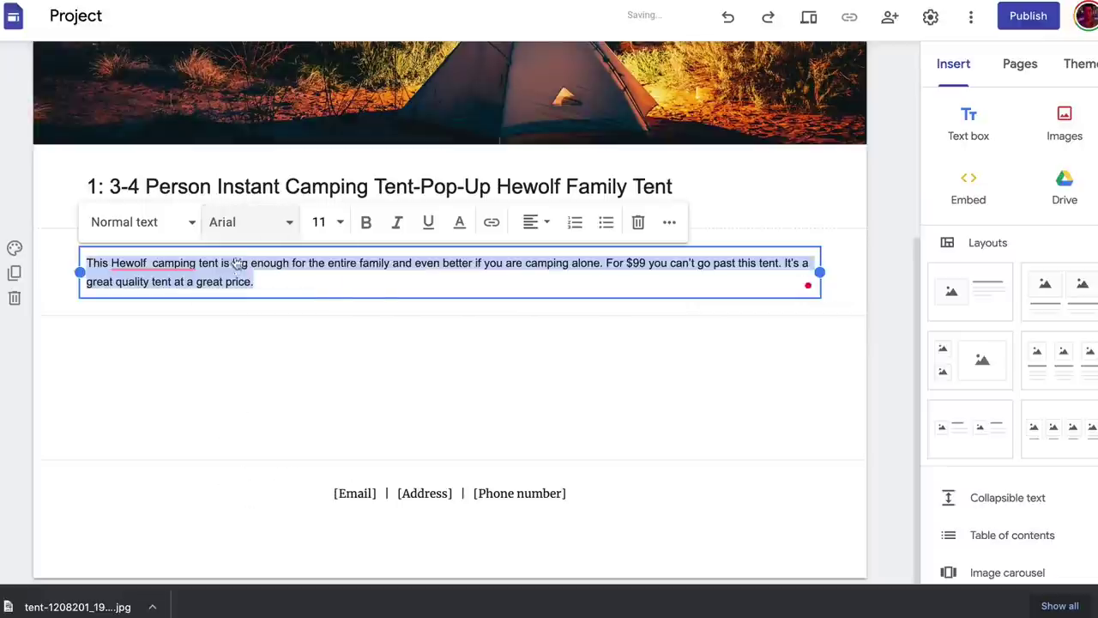
- Remove the extra space between "Hewolf" and "camping" in the description paragraph
left_click(150, 262)
key("BackSpace")
left_click(339, 305)
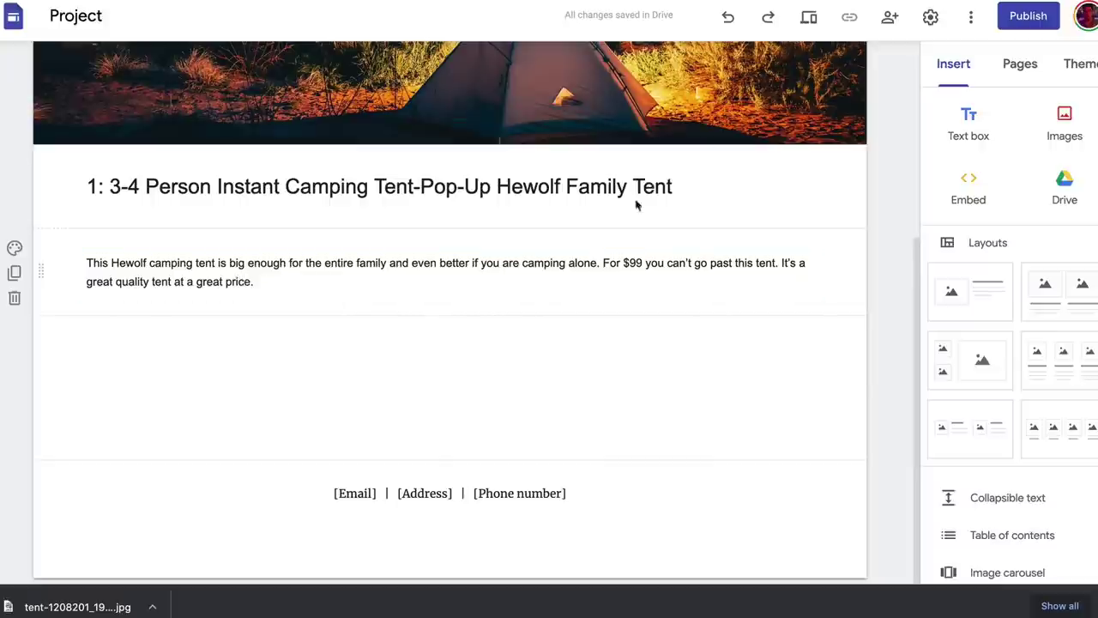
- Preview the best camping tents page, check the heading and paragraph, and return to the editor
left_click(808, 17)
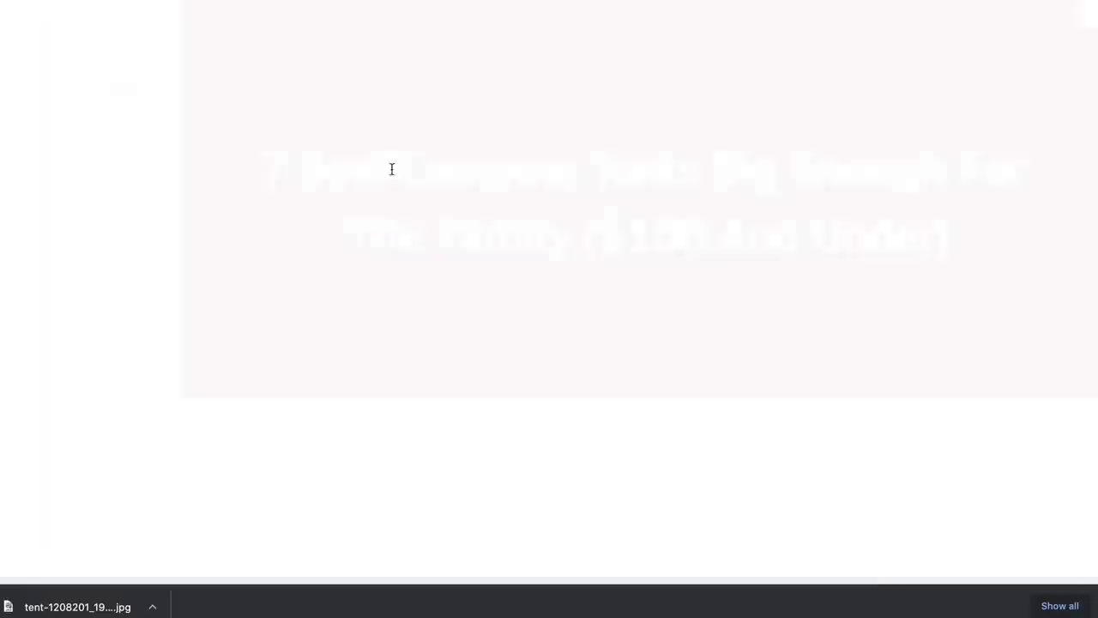
scroll(458, 139, "down", 1)
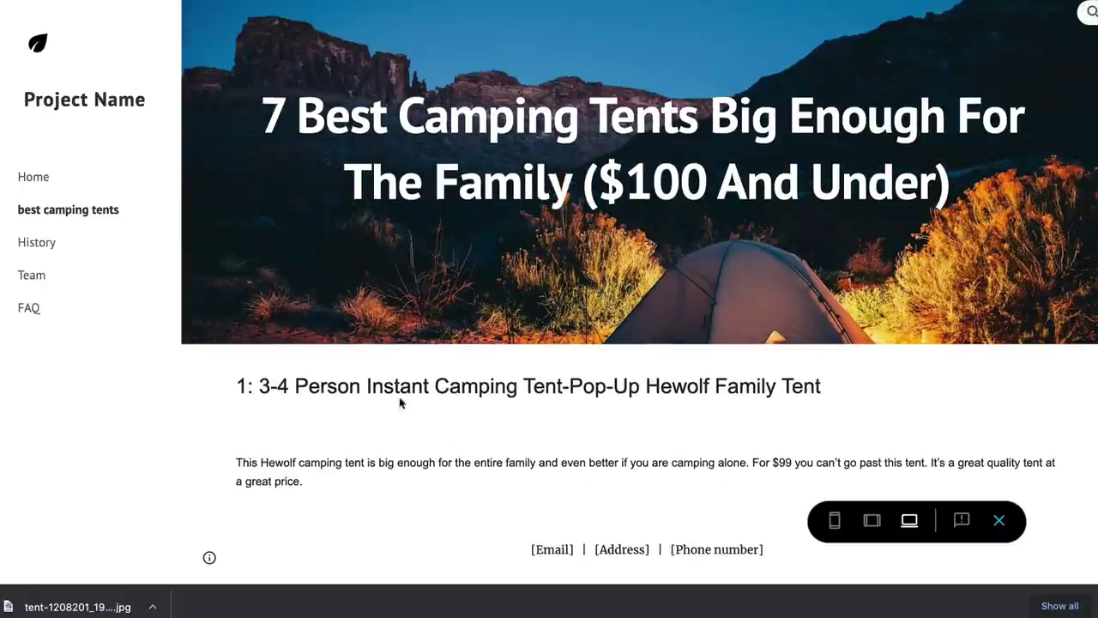
scroll(269, 439, "up", 1)
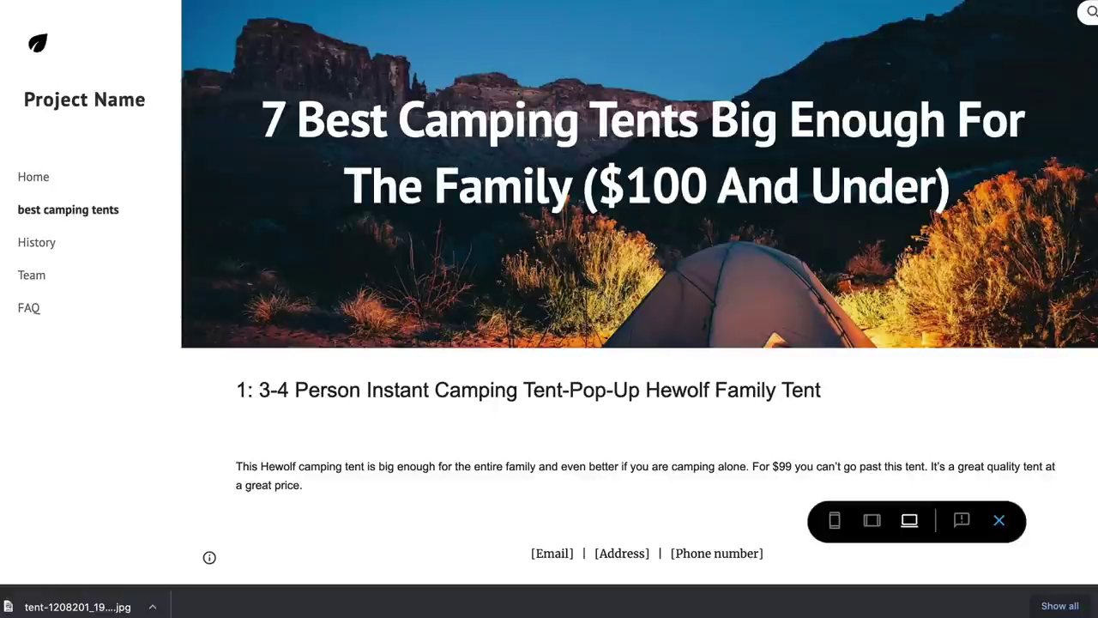
key("Escape")
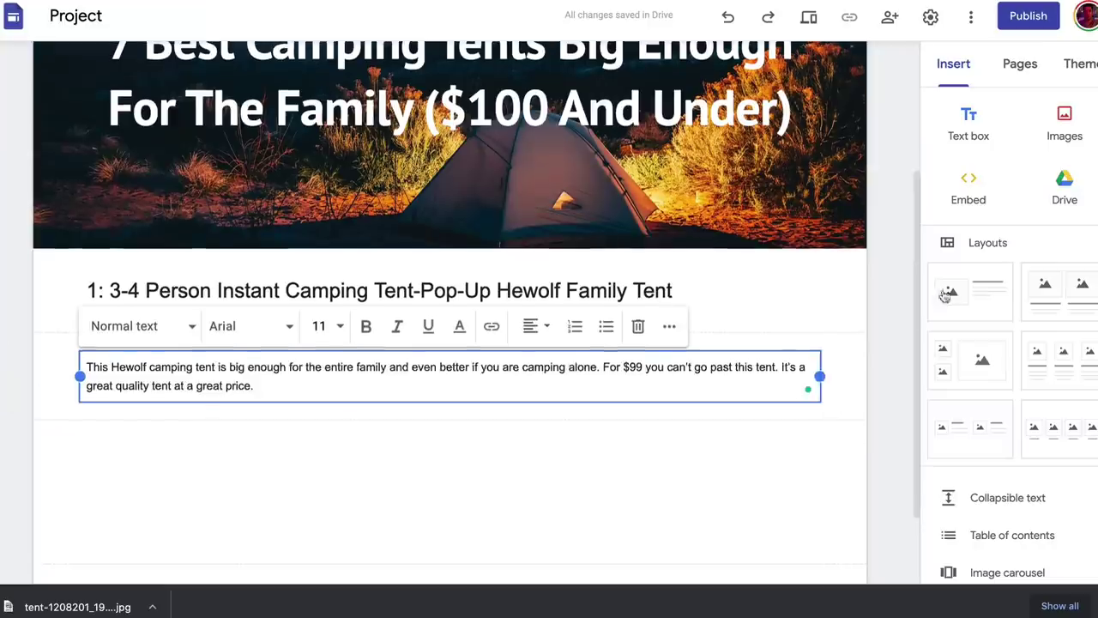
- Insert the layout with a single image placeholder beside a title and text below the Hewolf description
left_click(972, 294)
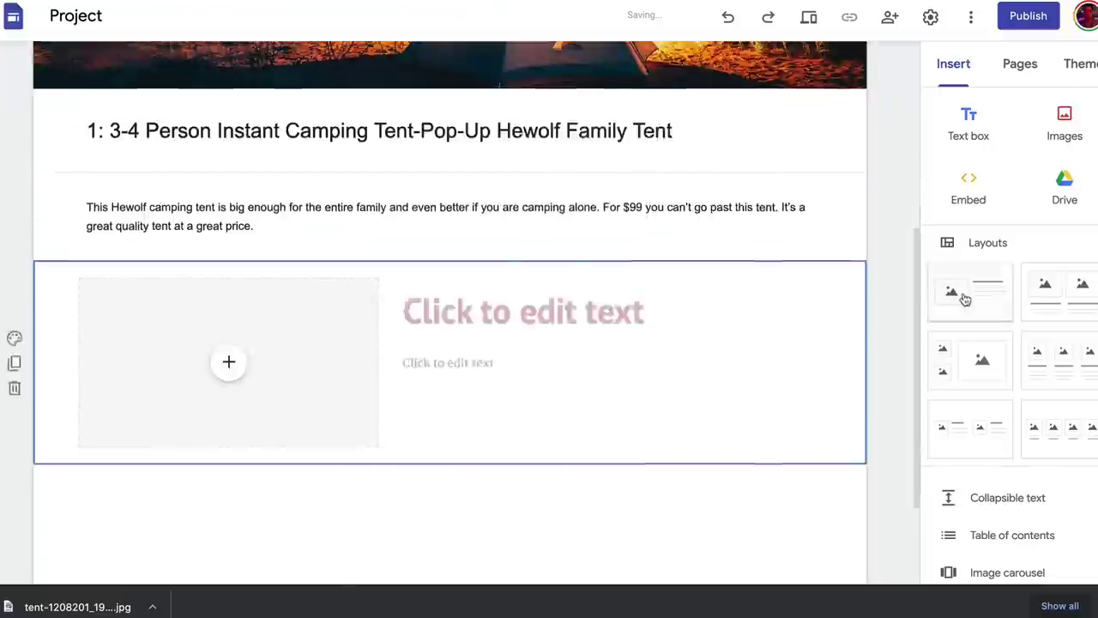
scroll(363, 172, "down", 2)
scroll(355, 162, "up", 1)
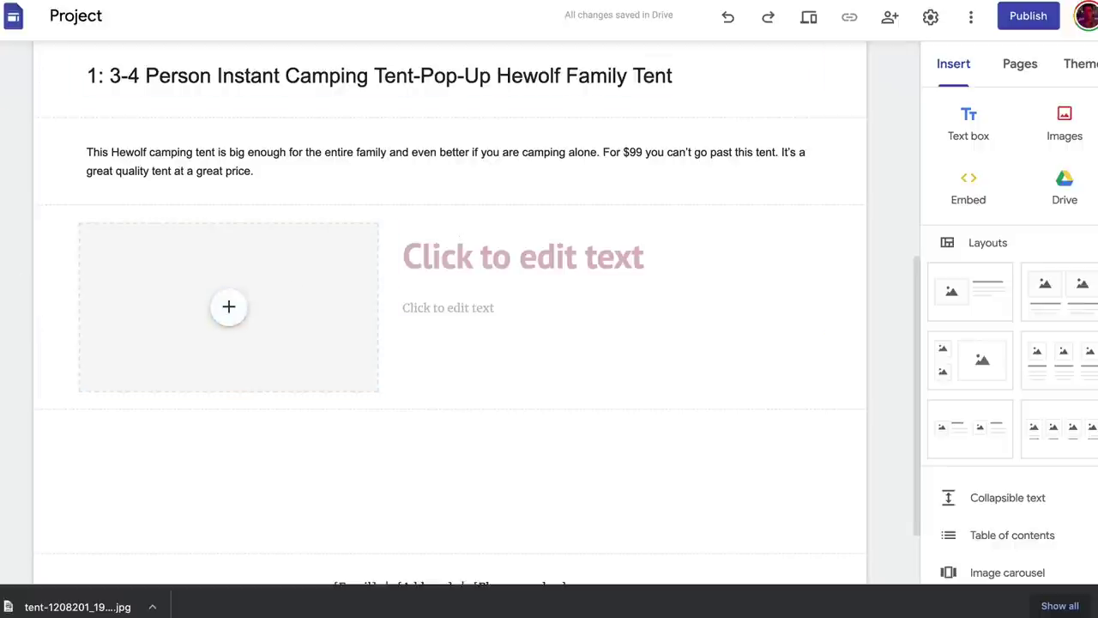
- View the Hewolf tent's enlarged photo on its Amazon product page, and add the tent photo to the empty image placeholder in Google Sites
key("ctrl+Tab")
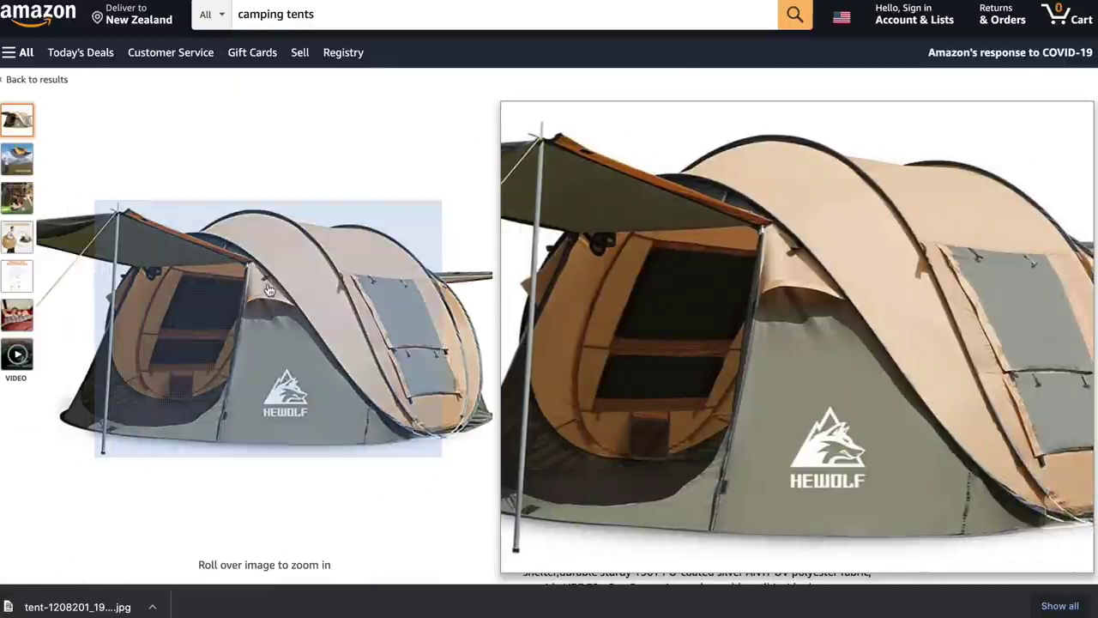
left_click(268, 290)
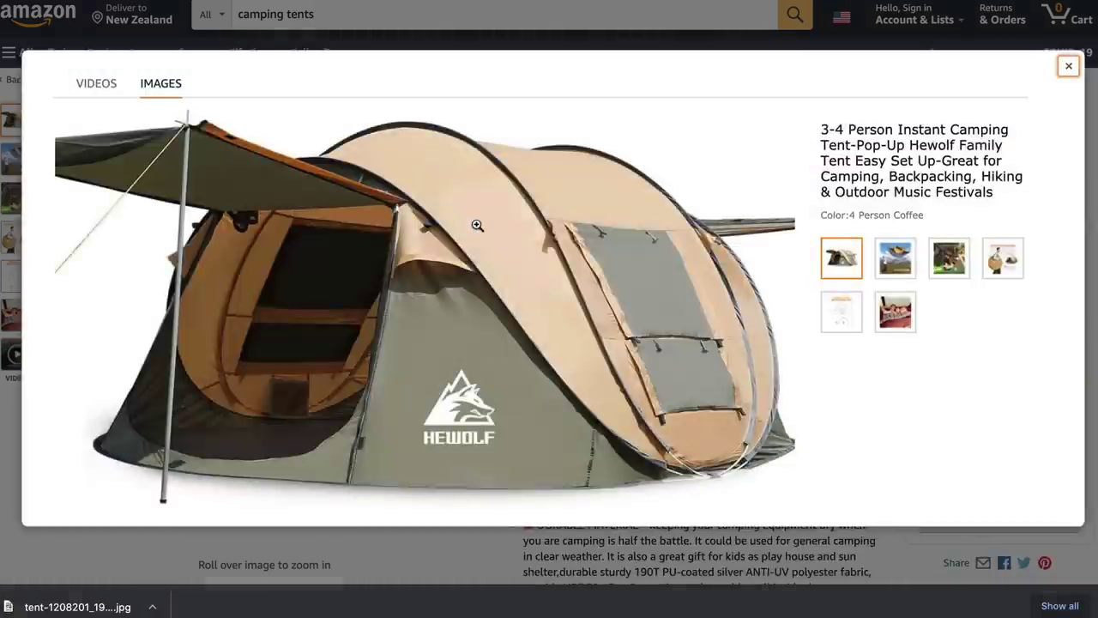
left_click(1069, 66)
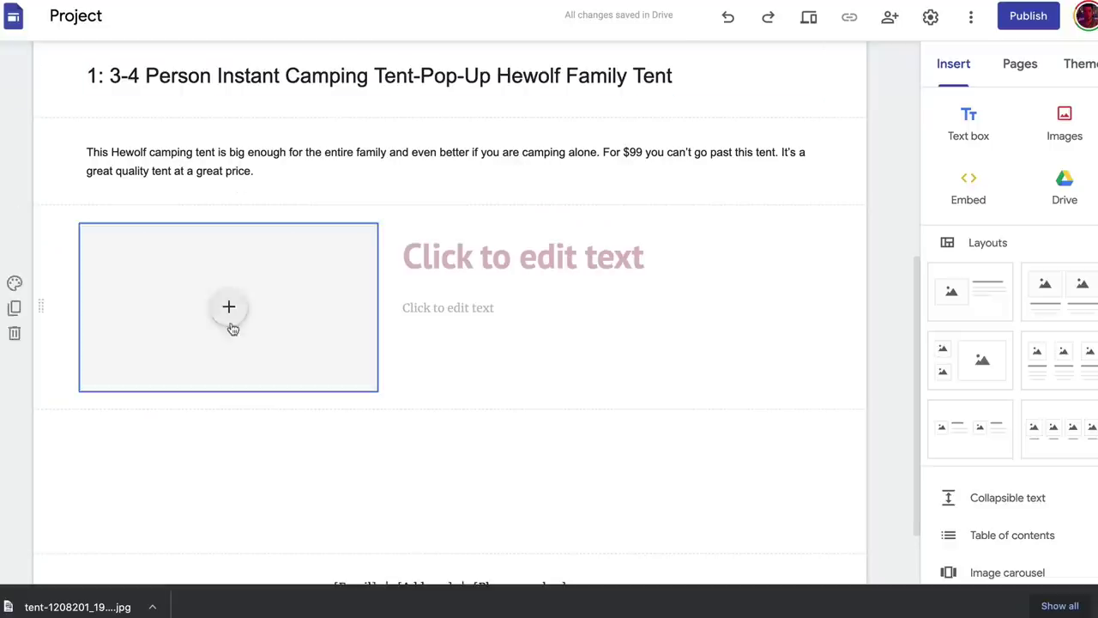
left_click(228, 306)
left_click(283, 350)
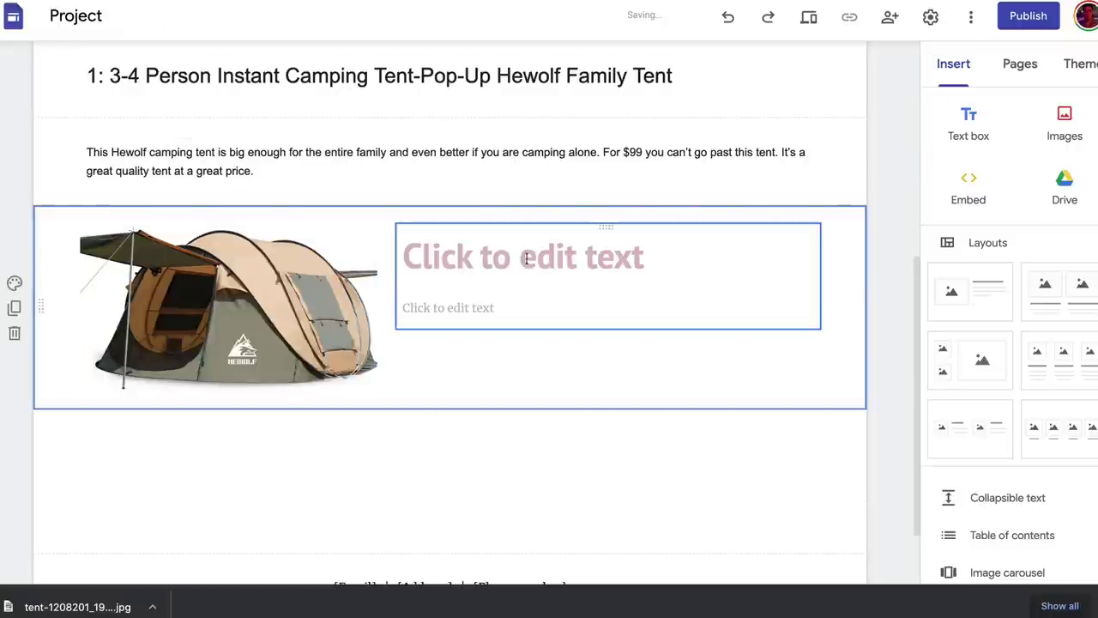
- Enter "Features" as the title beside the tent image and set its font size to 24
left_click(553, 254)
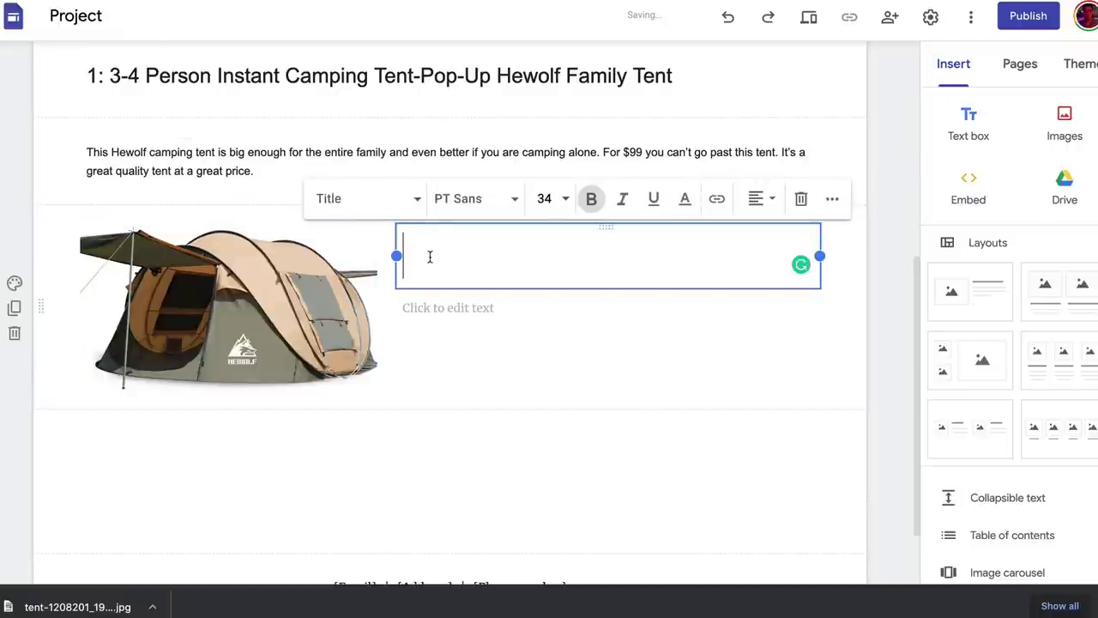
type("Feat")
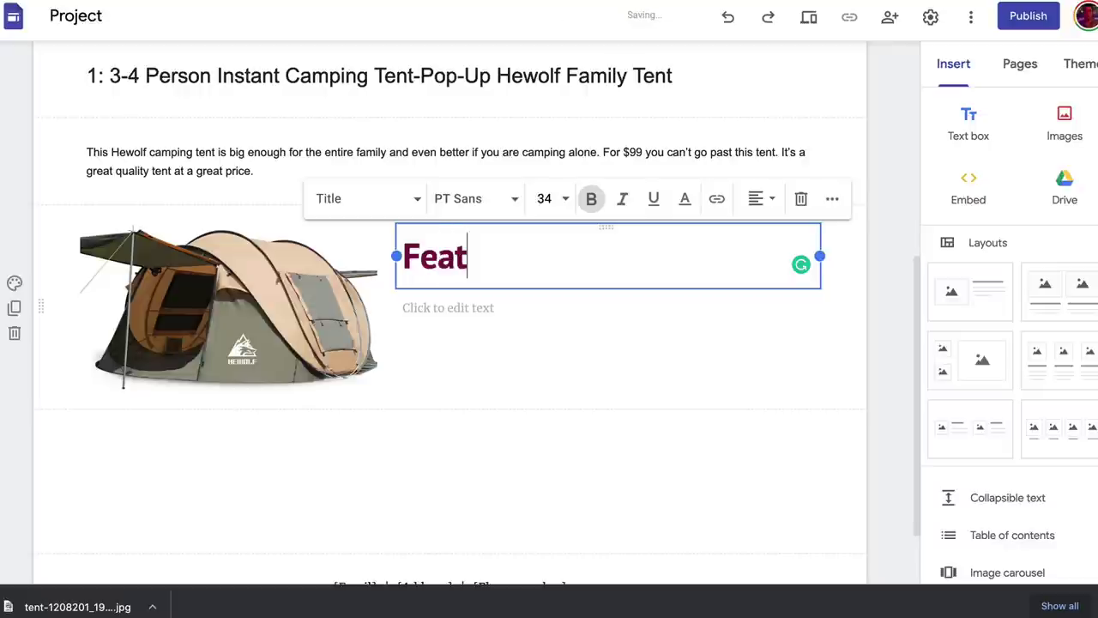
type("ures")
left_click_drag(580, 257, 404, 257)
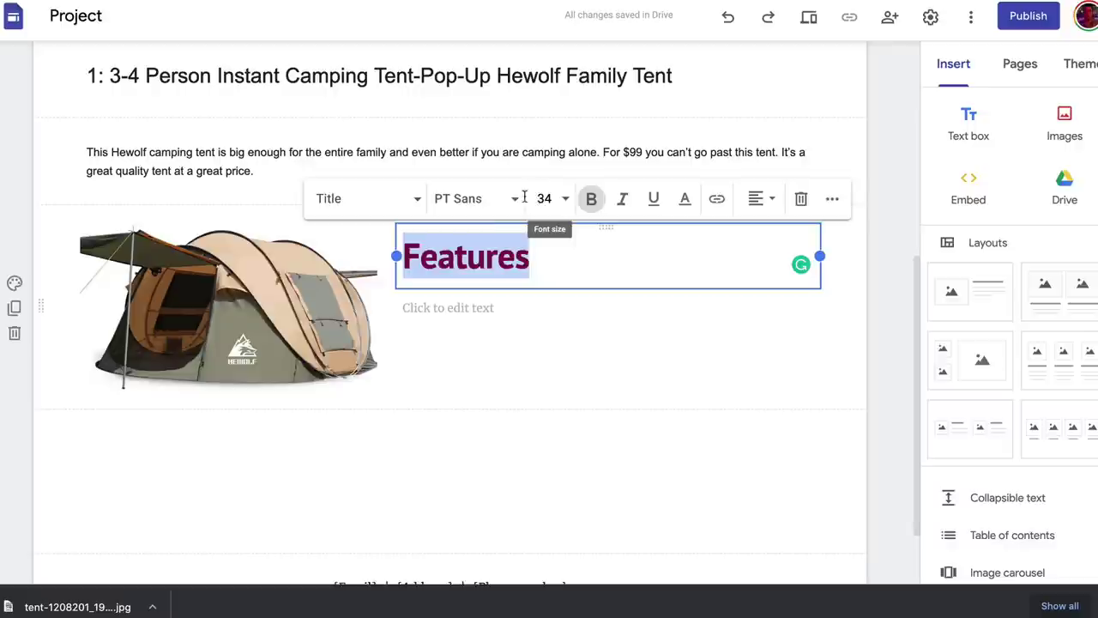
left_click(565, 200)
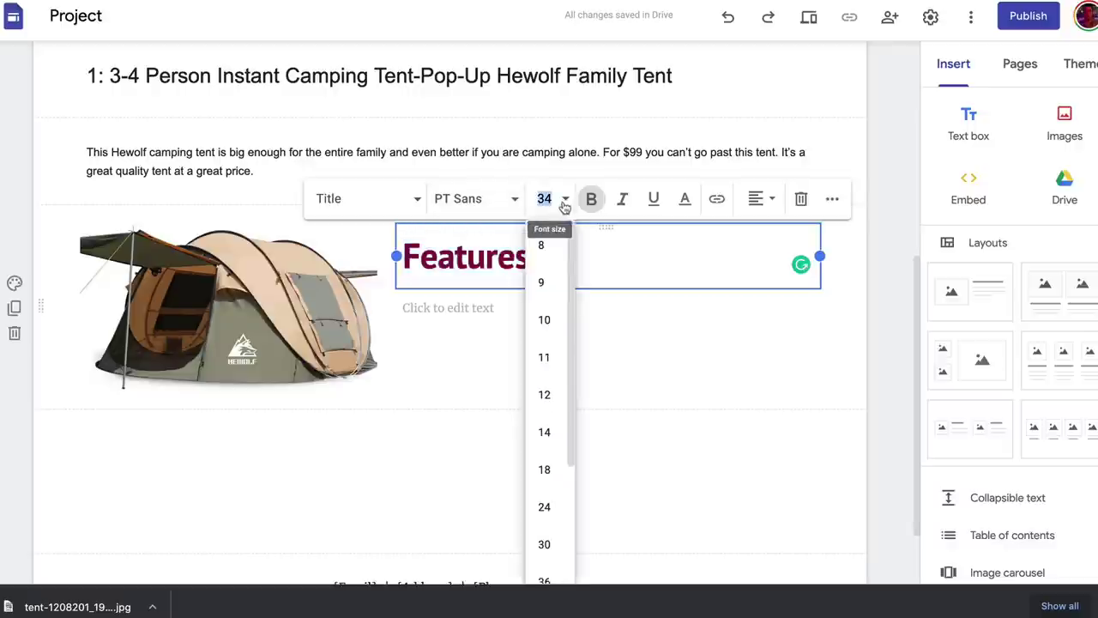
left_click(544, 507)
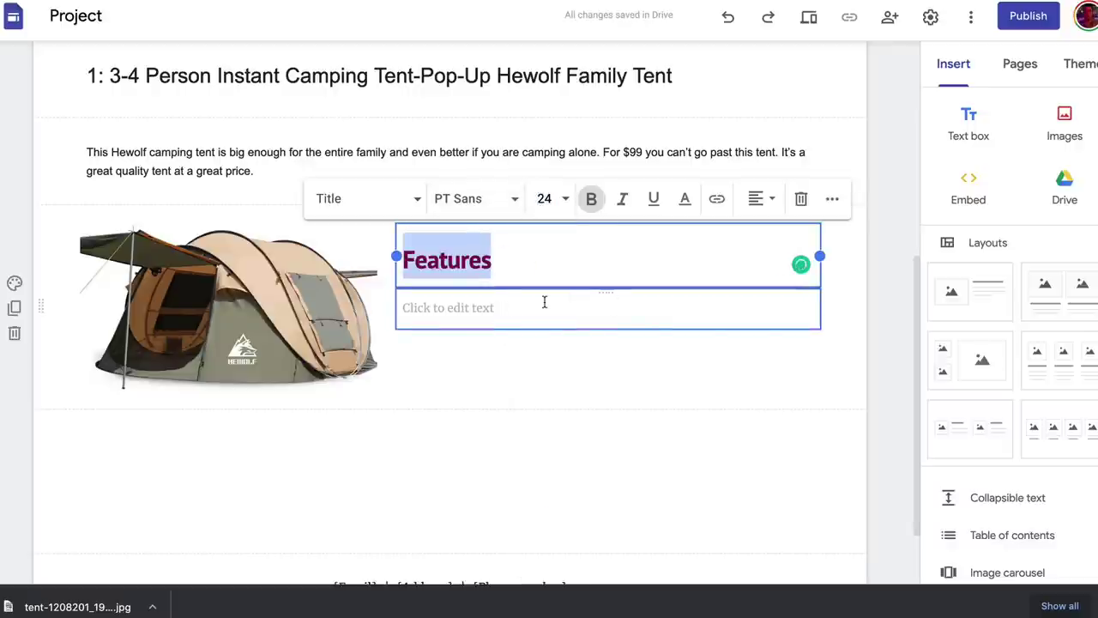
- Copy the durable material, pop up and ventilation paragraphs from the Google Docs draft into the text below the Features title
key("ctrl+Tab")
scroll(457, 333, "down", 1)
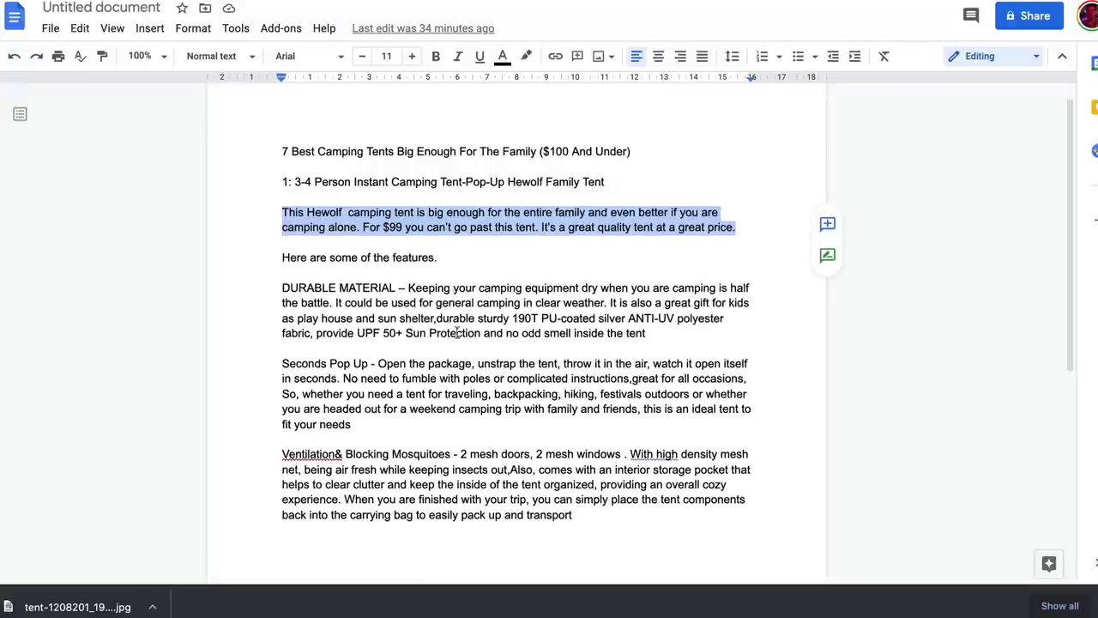
left_click_drag(573, 515, 284, 290)
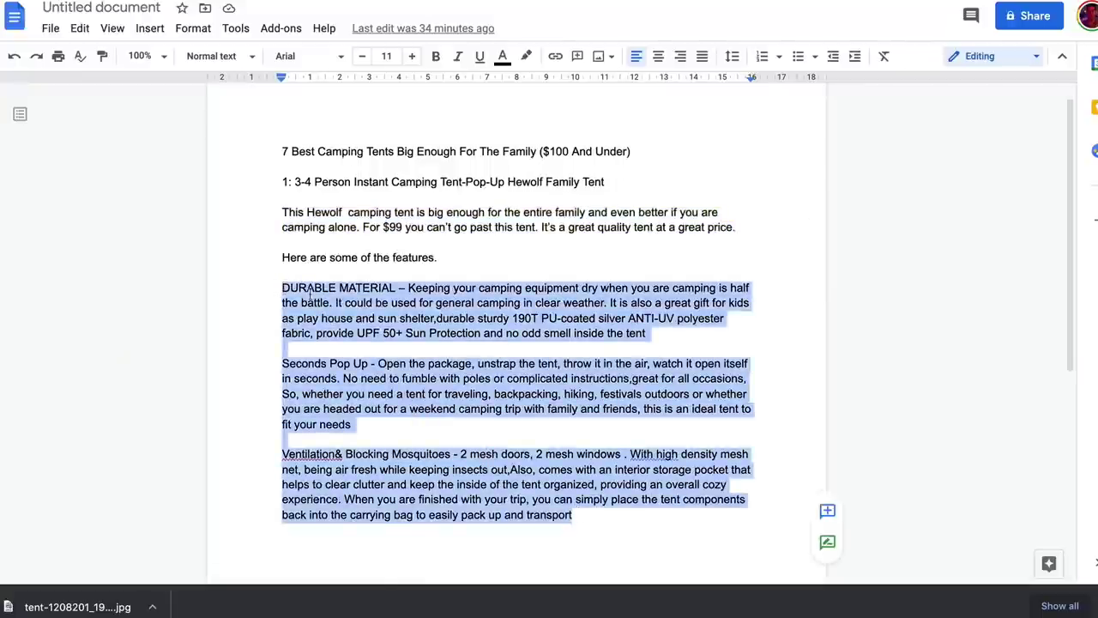
right_click(384, 309)
left_click(423, 188)
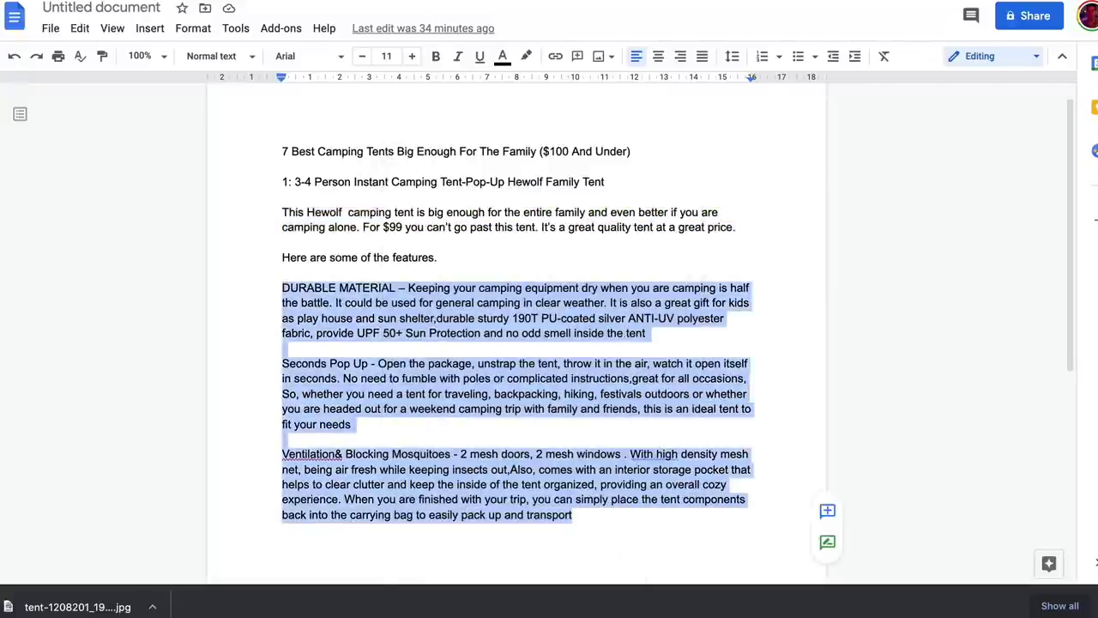
key("ctrl+Tab")
key("BackSpace")
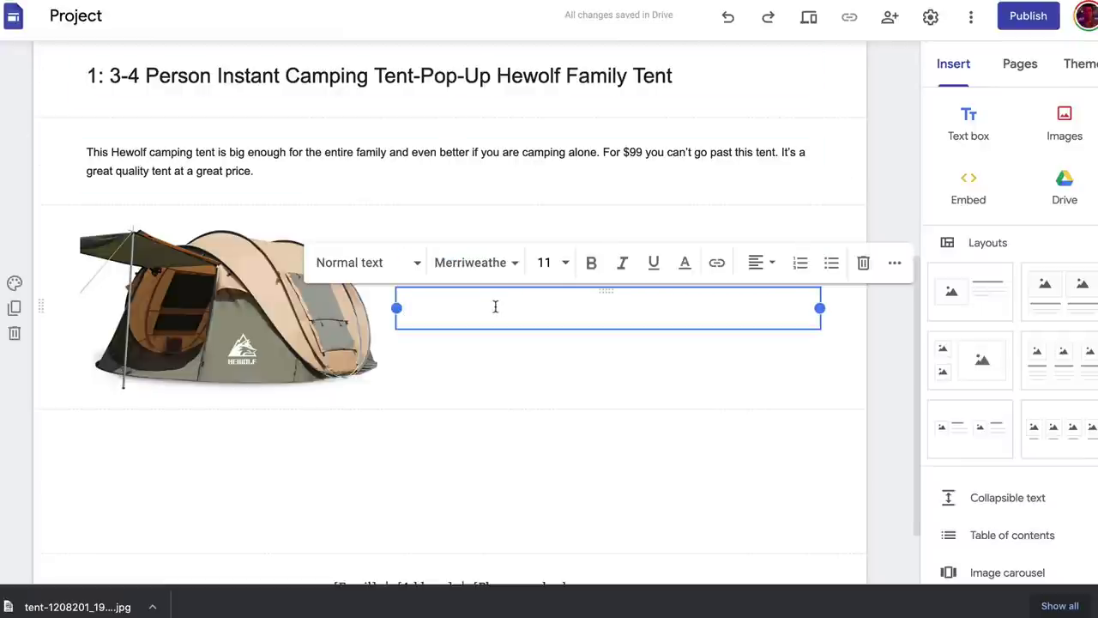
key("ctrl+v")
left_click(330, 296)
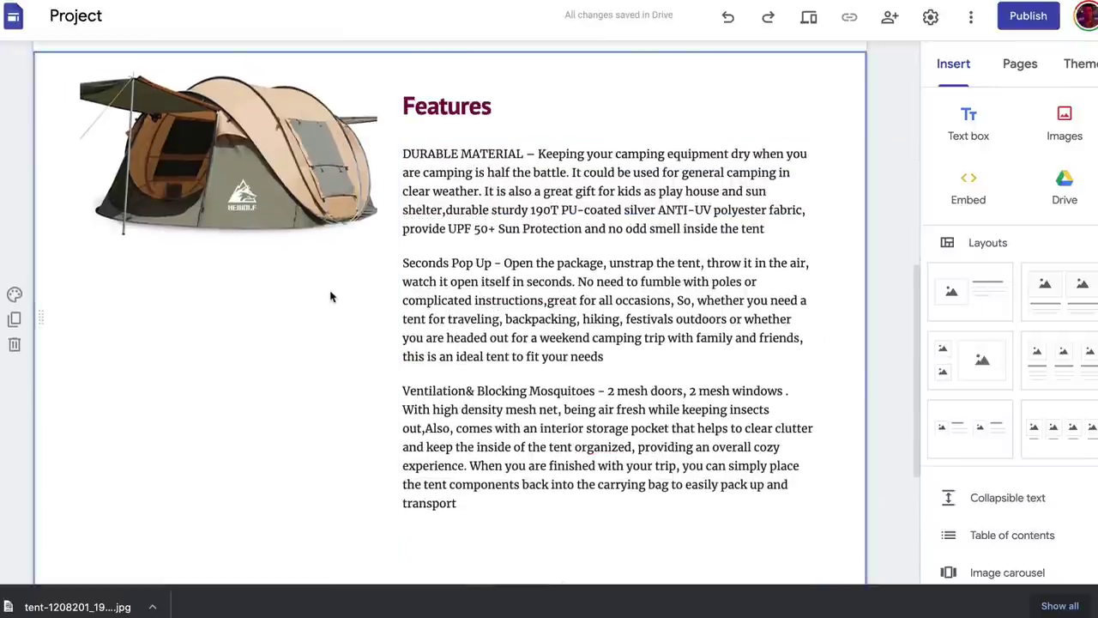
- Delete the "Ventilation& Blocking Mosquitoes" paragraph and the blank lines after it from the features text
scroll(330, 283, "up", 2)
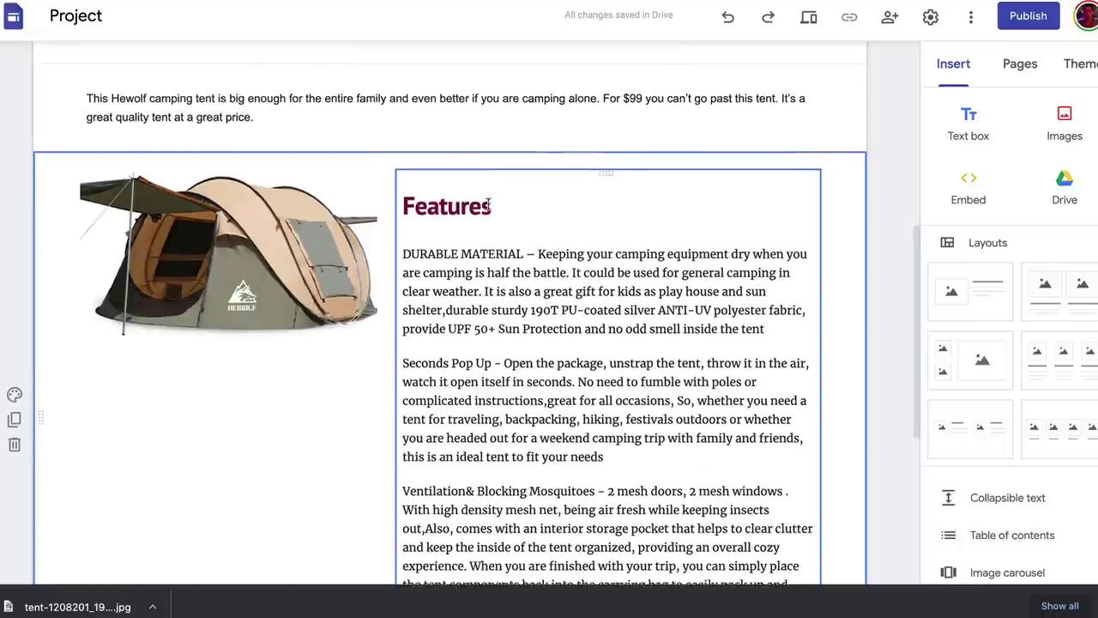
scroll(559, 262, "down", 2)
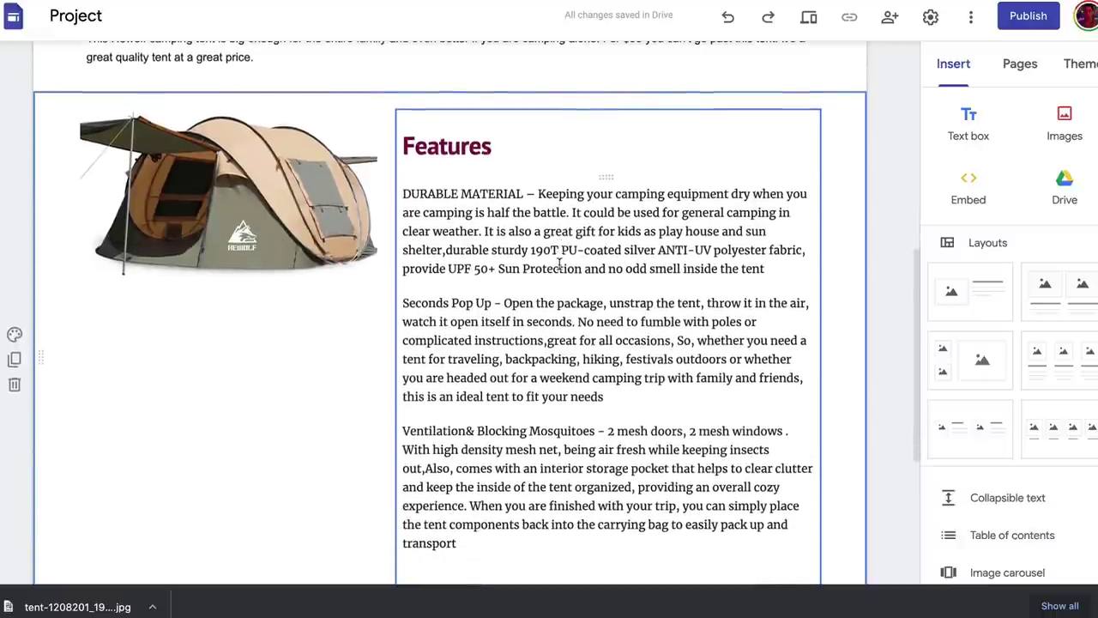
scroll(560, 263, "down", 2)
left_click_drag(462, 438, 417, 329)
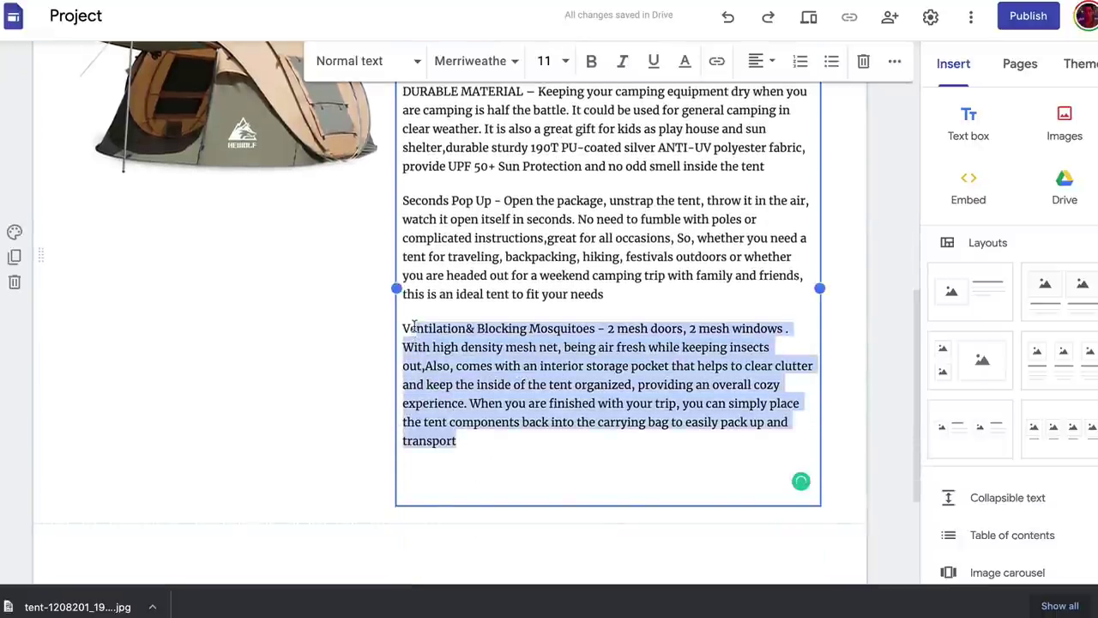
key("BackSpace")
key("BackSpace")
key("BackSpace")
key("BackSpace")
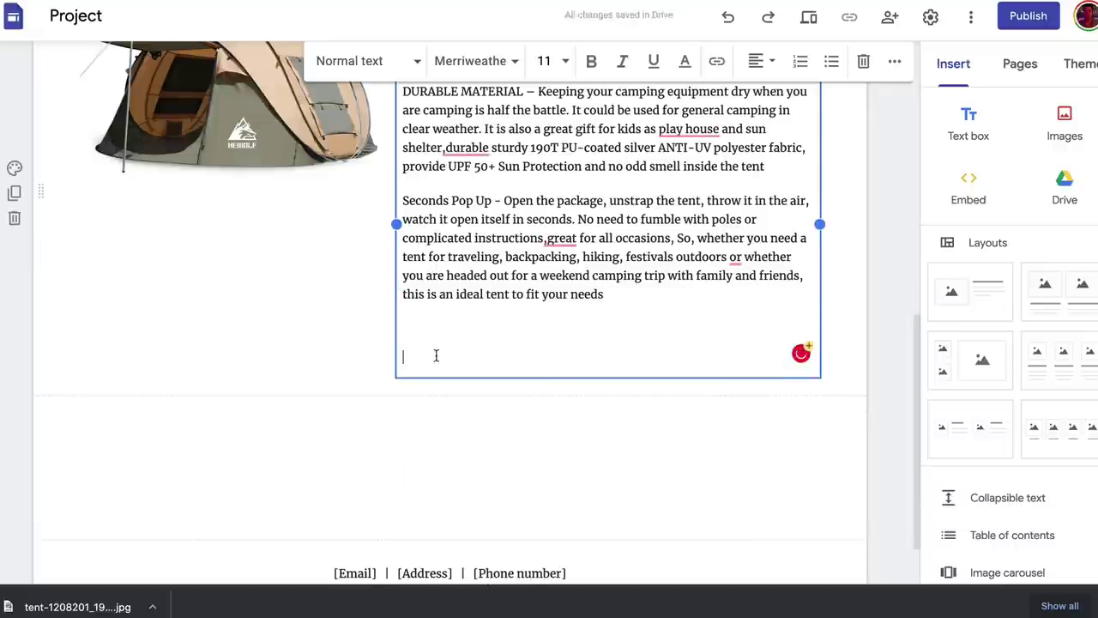
key("BackSpace")
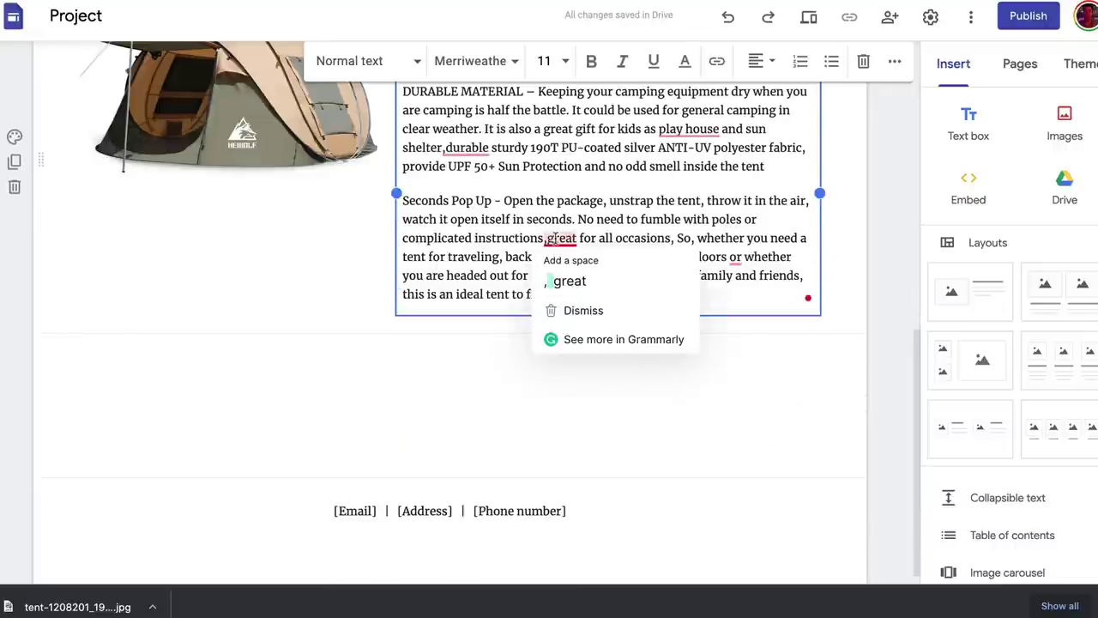
key("Escape")
left_click(287, 272)
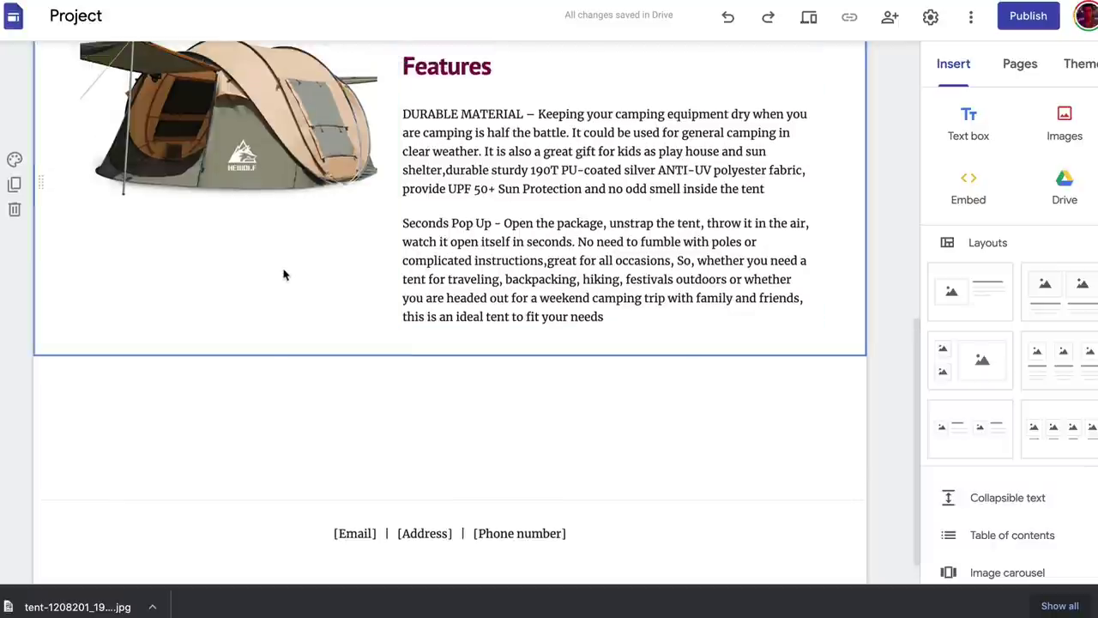
- Start inserting a button and name it "Check Pricing"
scroll(287, 267, "up", 3)
scroll(229, 162, "up", 1)
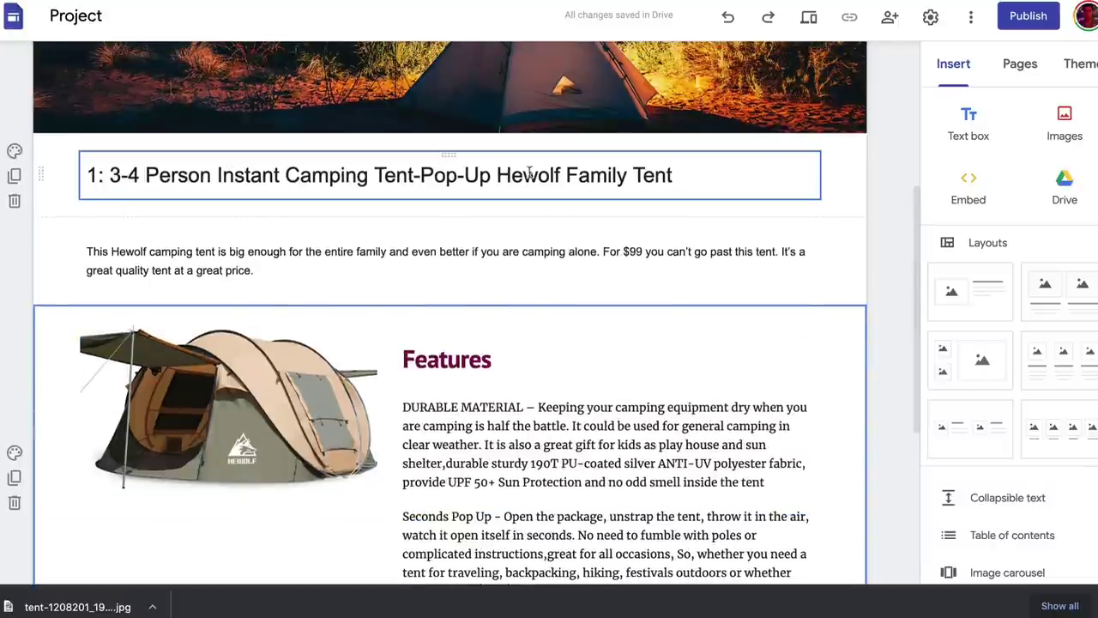
scroll(514, 223, "down", 3)
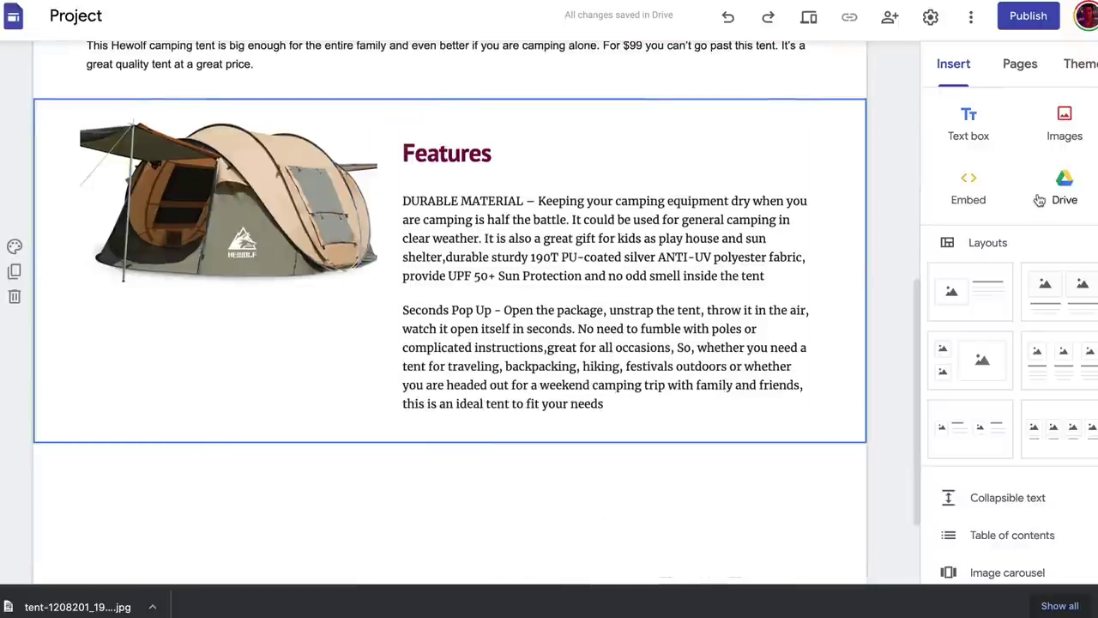
scroll(1034, 115, "down", 3)
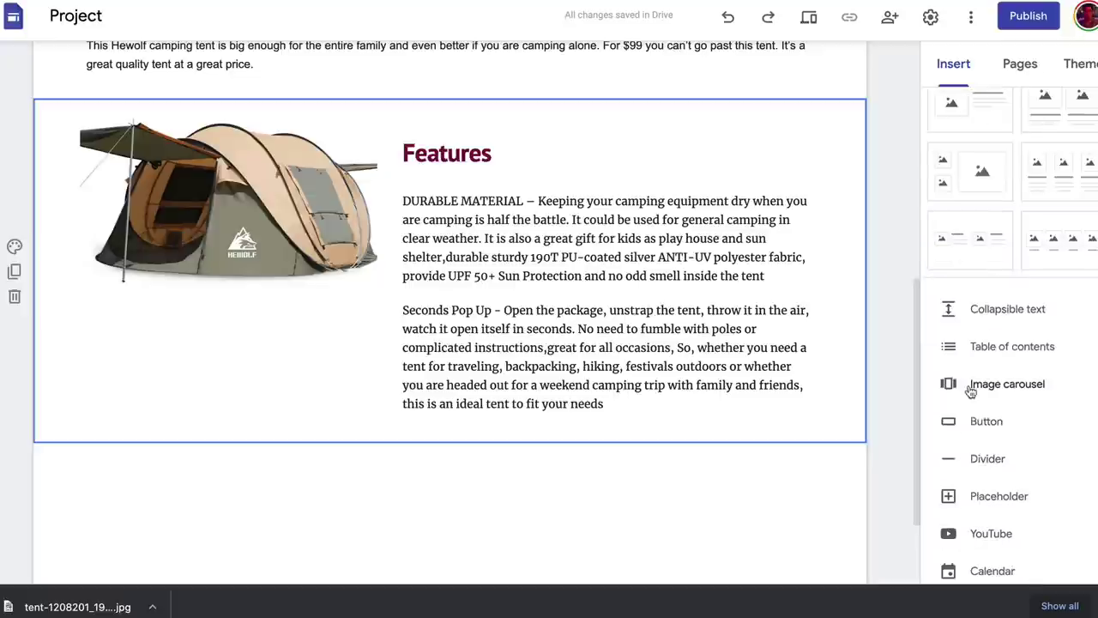
left_click(965, 418)
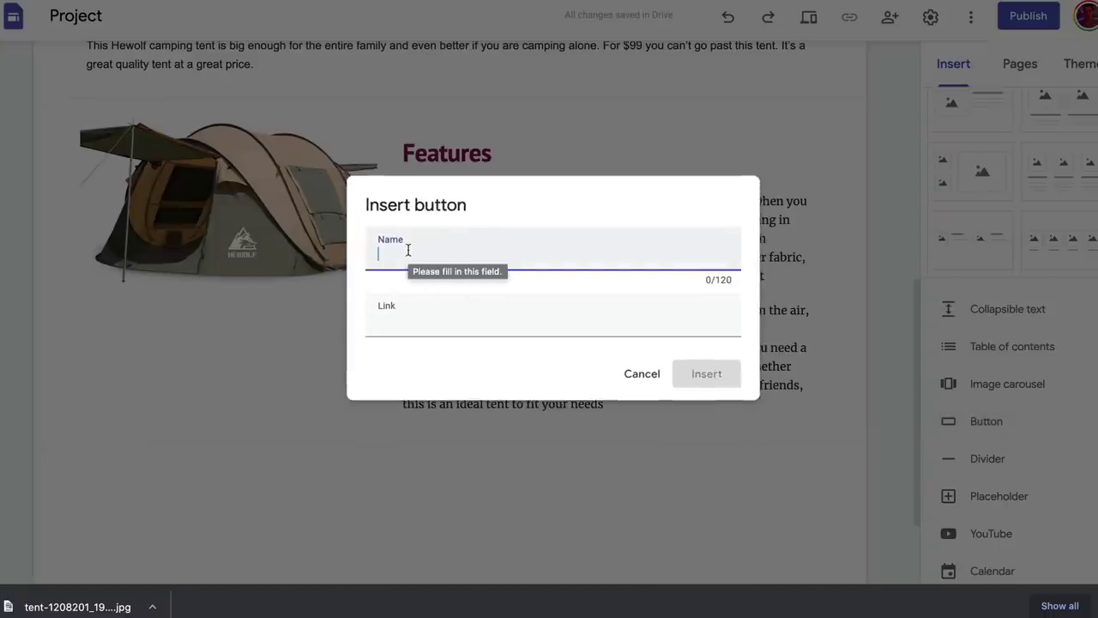
type("Check Pr")
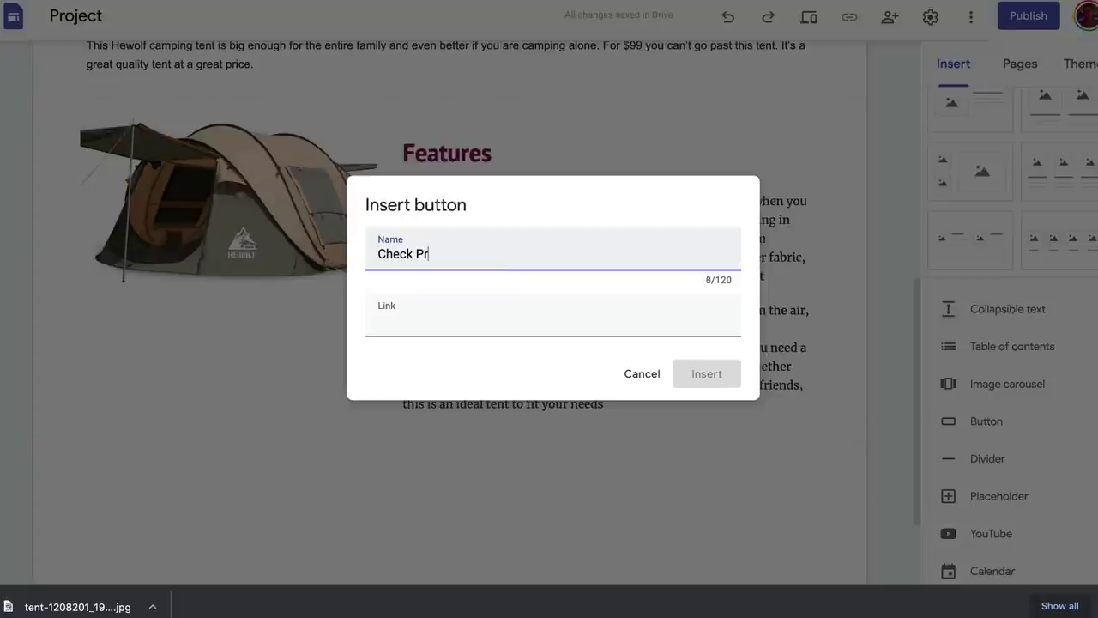
type("icing")
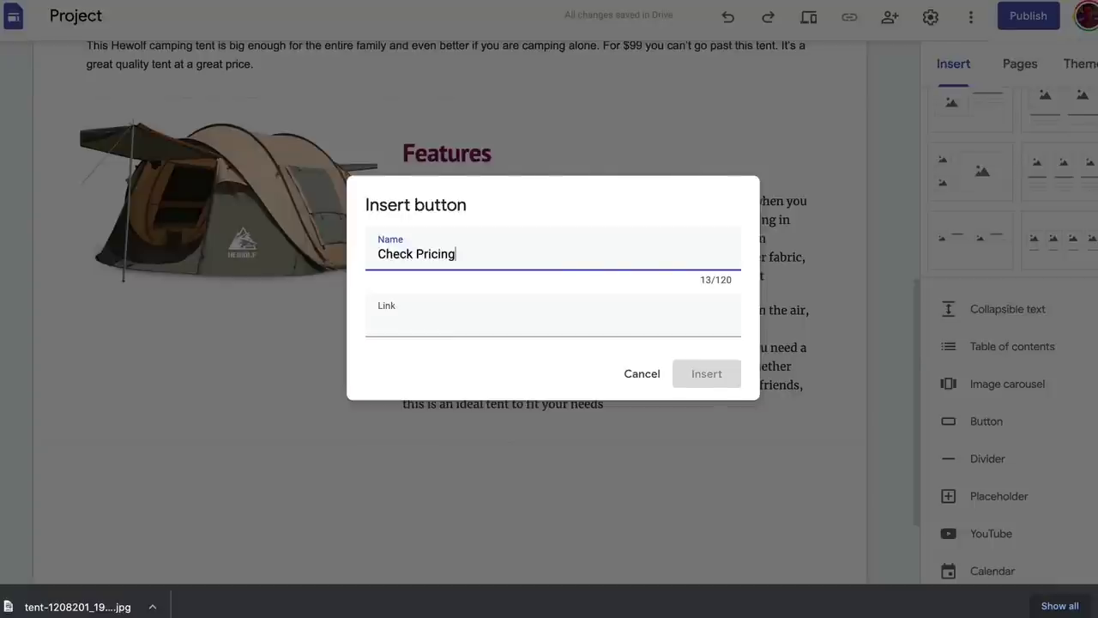
- Switch to the Amazon Associates site and open its sign-in
key("ctrl+Tab")
key("ctrl+Tab")
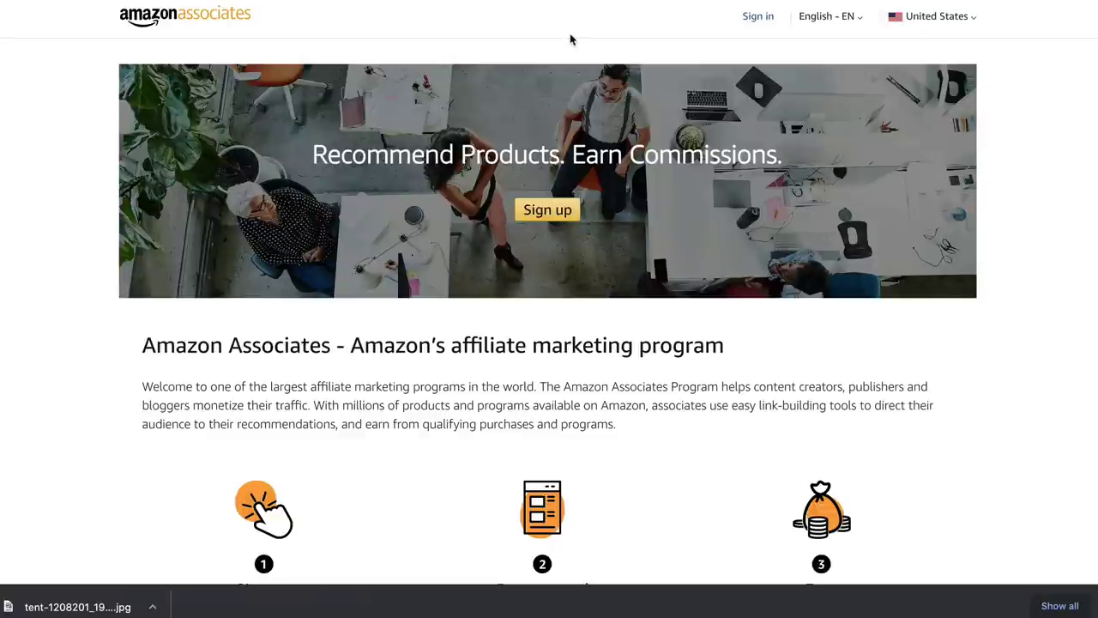
left_click(752, 19)
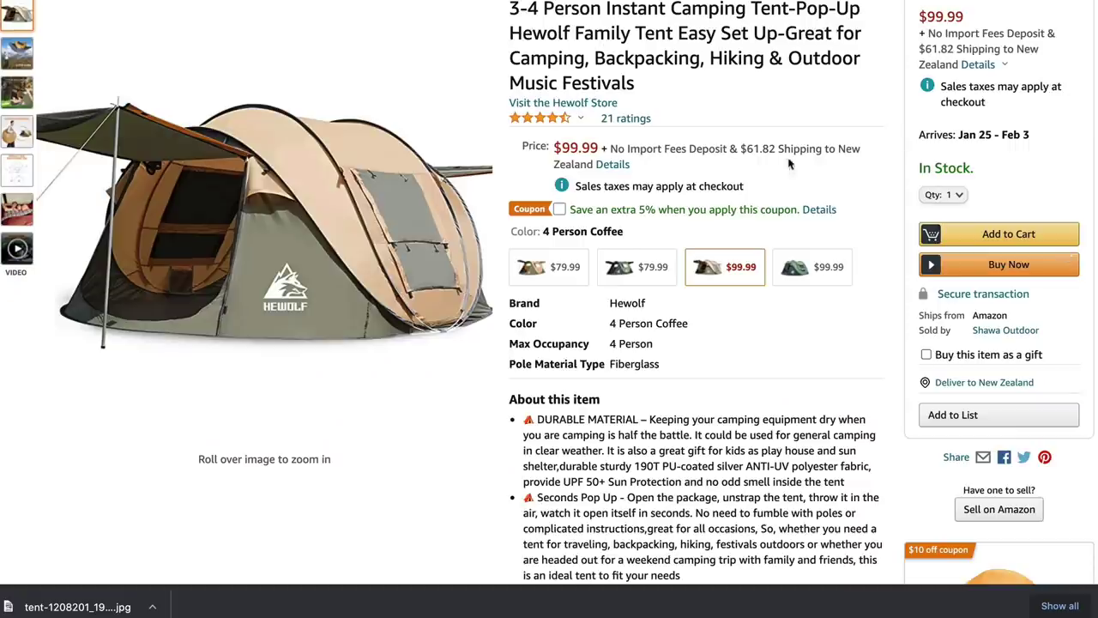
- Copy the Hewolf tent's ASIN from the product details on its Amazon page
scroll(781, 163, "down", 4)
scroll(277, 273, "down", 11)
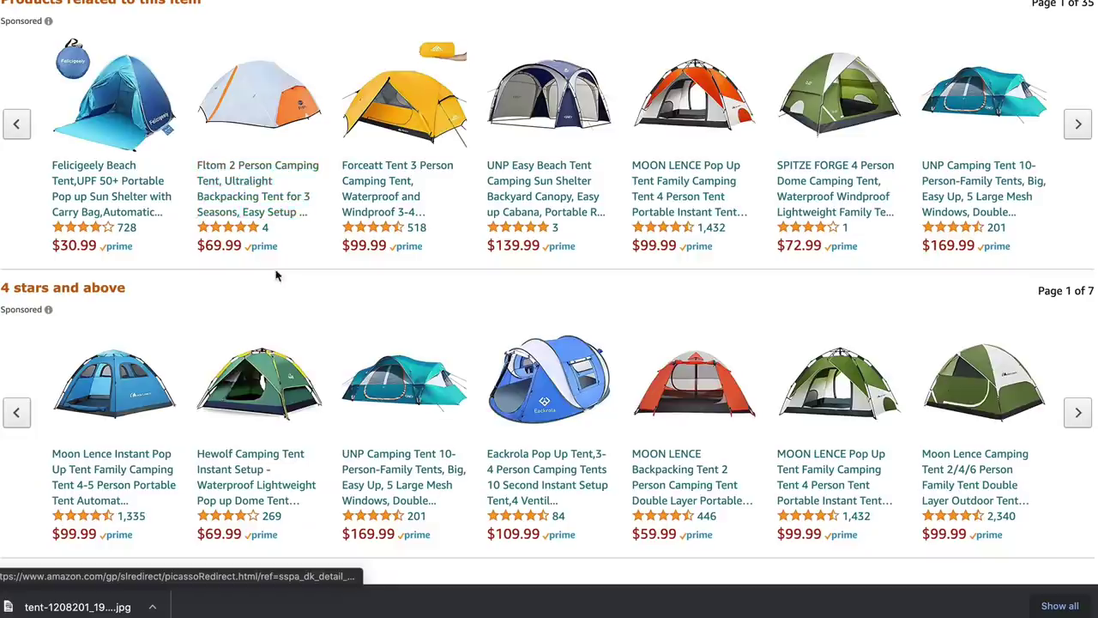
scroll(277, 273, "down", 4)
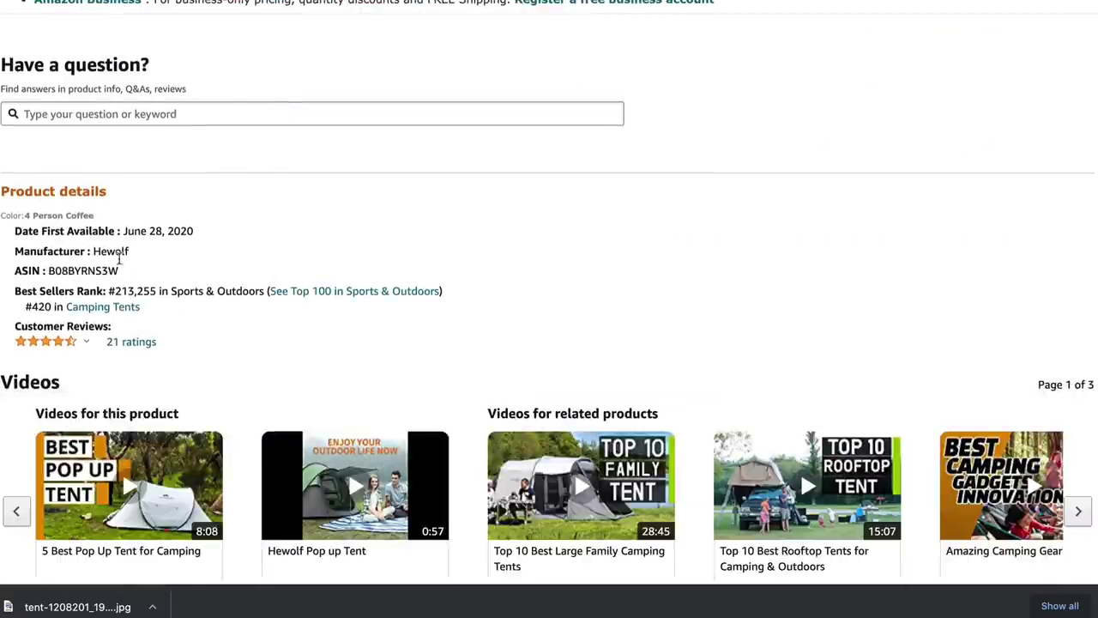
left_click_drag(48, 270, 118, 271)
key("super+c")
right_click(96, 268)
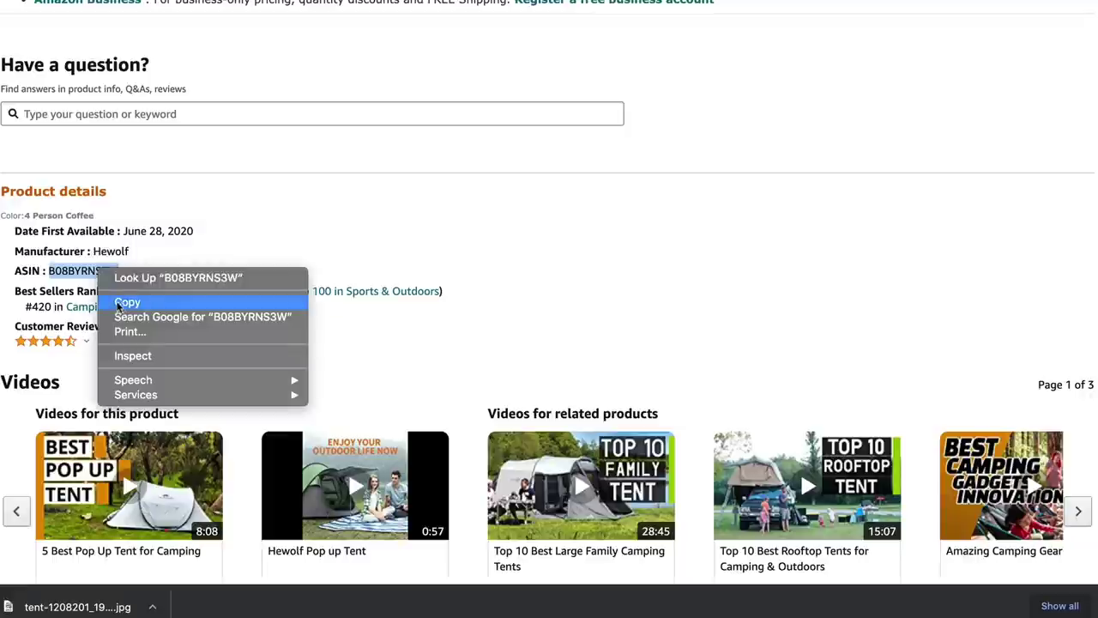
left_click(43, 279)
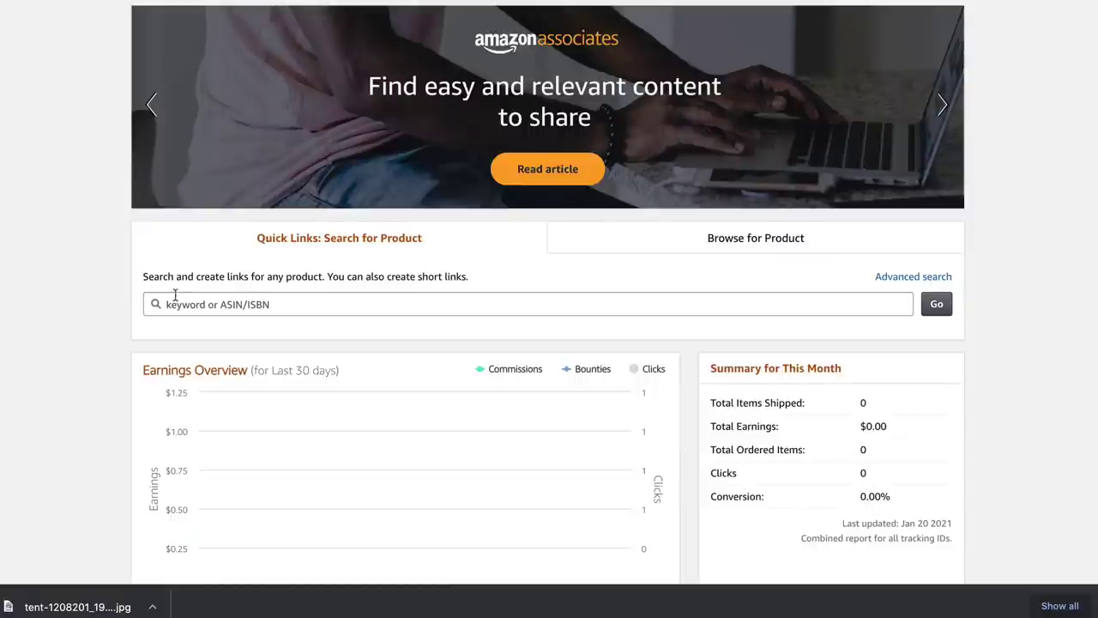
- Search Amazon Associates Quick Links for the product with ASIN B08BYRNS3W
right_click(177, 302)
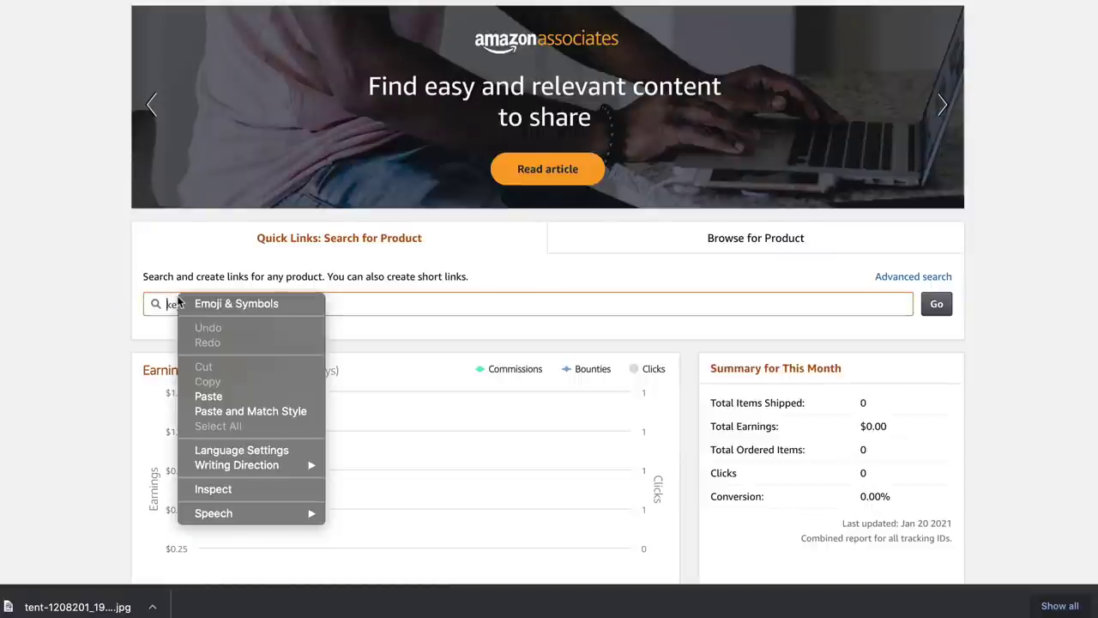
left_click(206, 395)
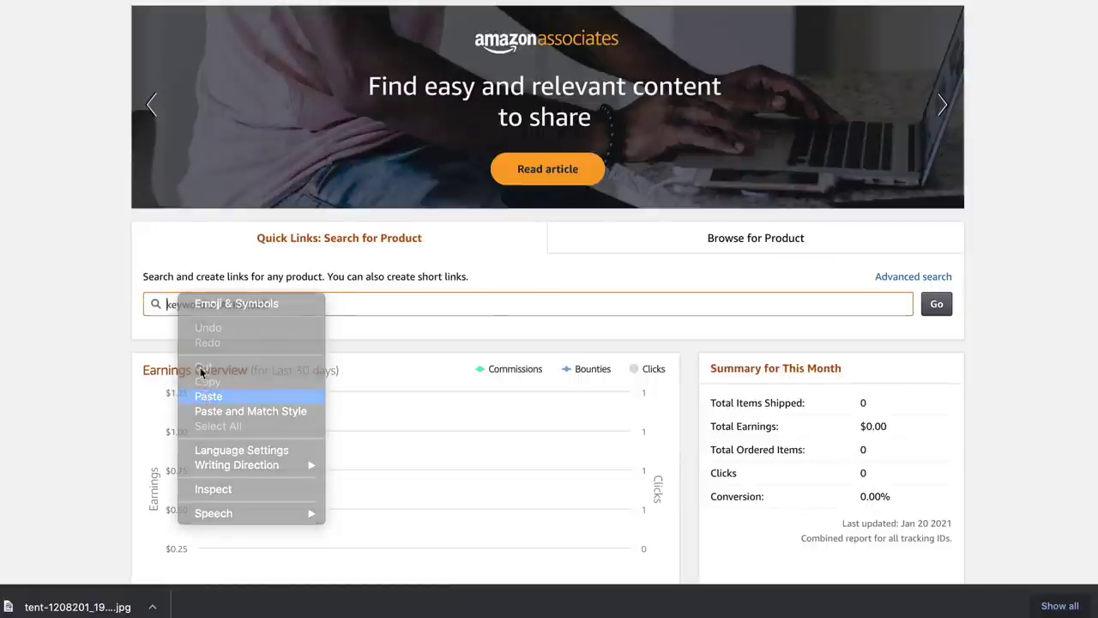
left_click(937, 303)
scroll(82, 257, "down", 3)
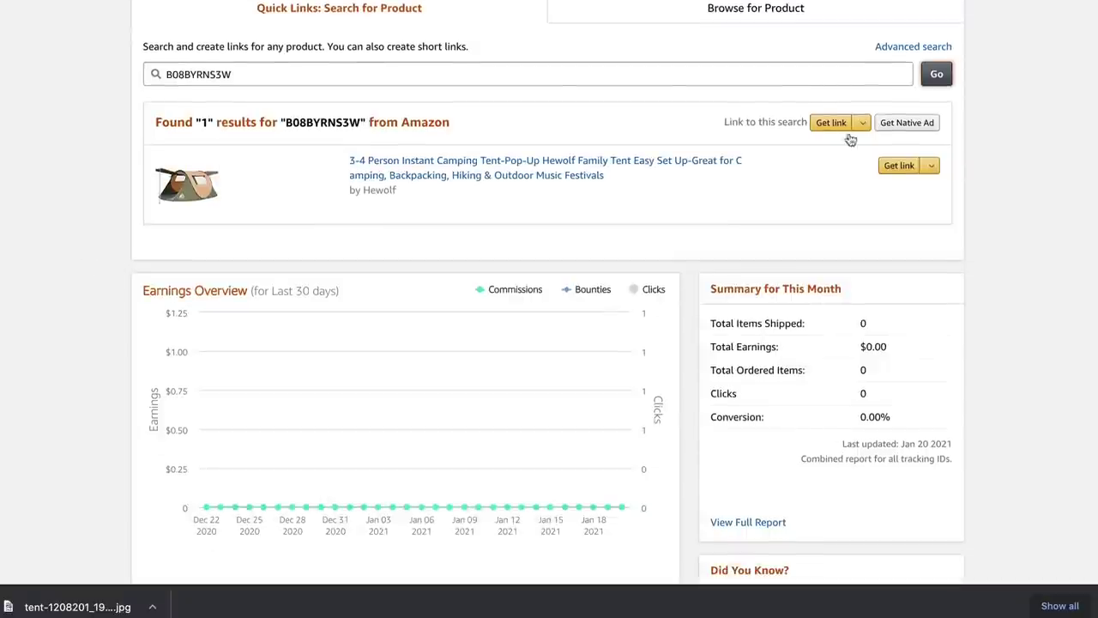
- Get the affiliate link for the B08BYRNS3W search as a short link and copy it
left_click(826, 123)
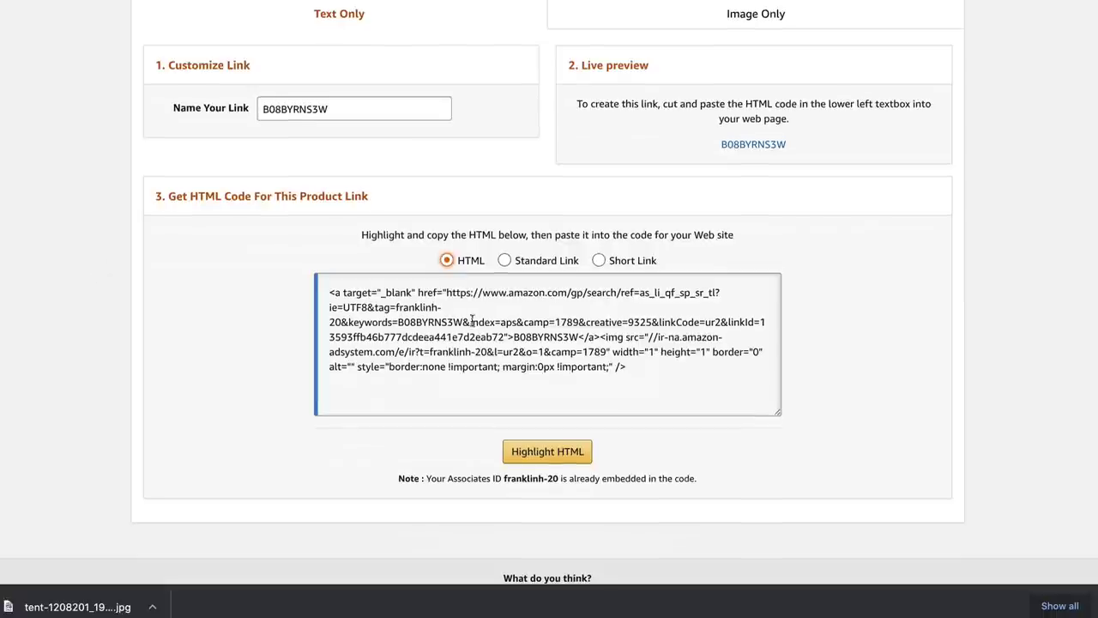
left_click(505, 257)
left_click(599, 258)
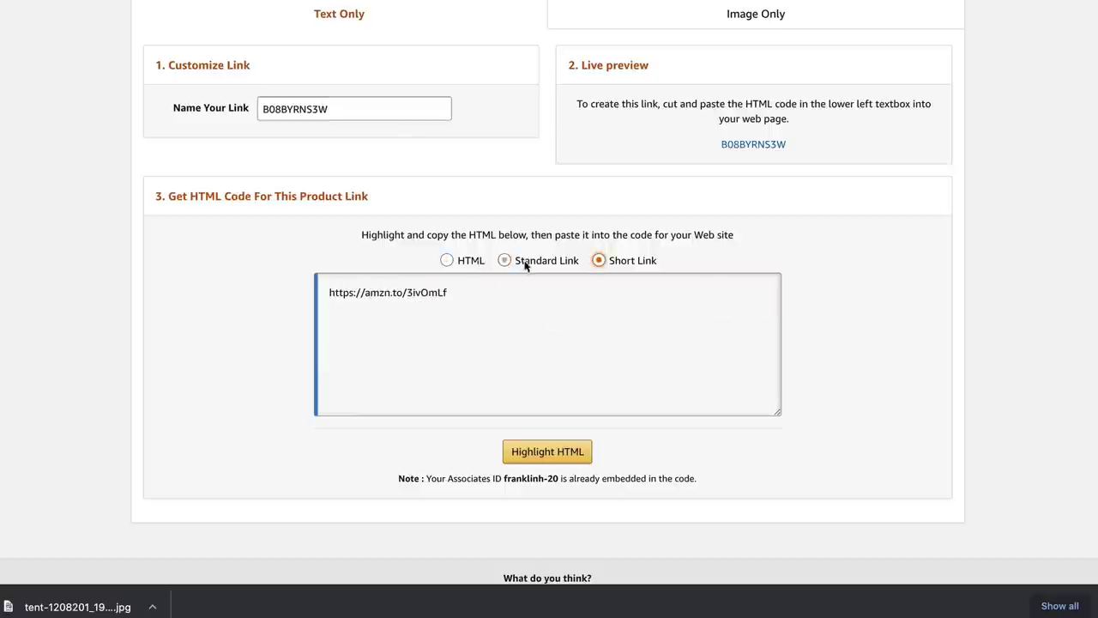
left_click_drag(467, 295, 340, 291)
right_click(328, 293)
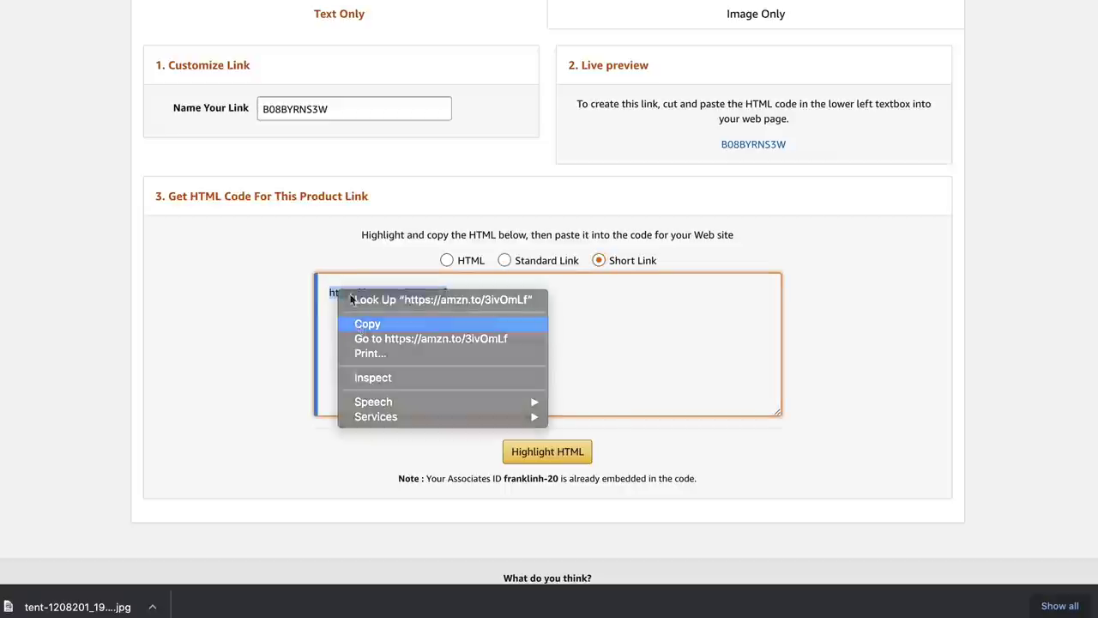
left_click(358, 323)
key("ctrl+Tab")
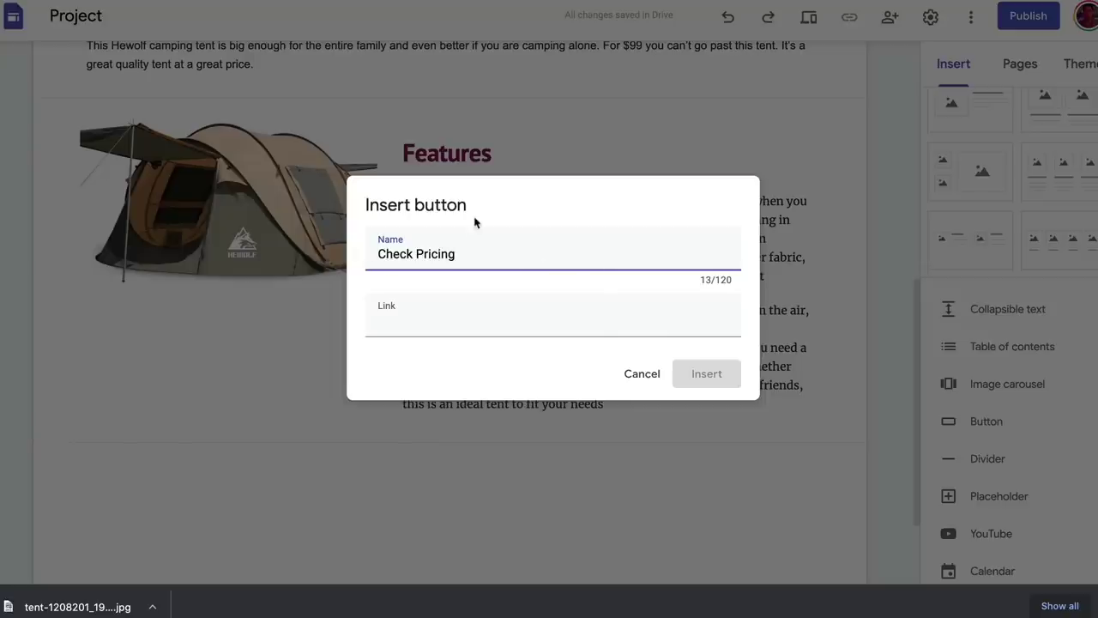
left_click(412, 316)
right_click(414, 317)
left_click(444, 418)
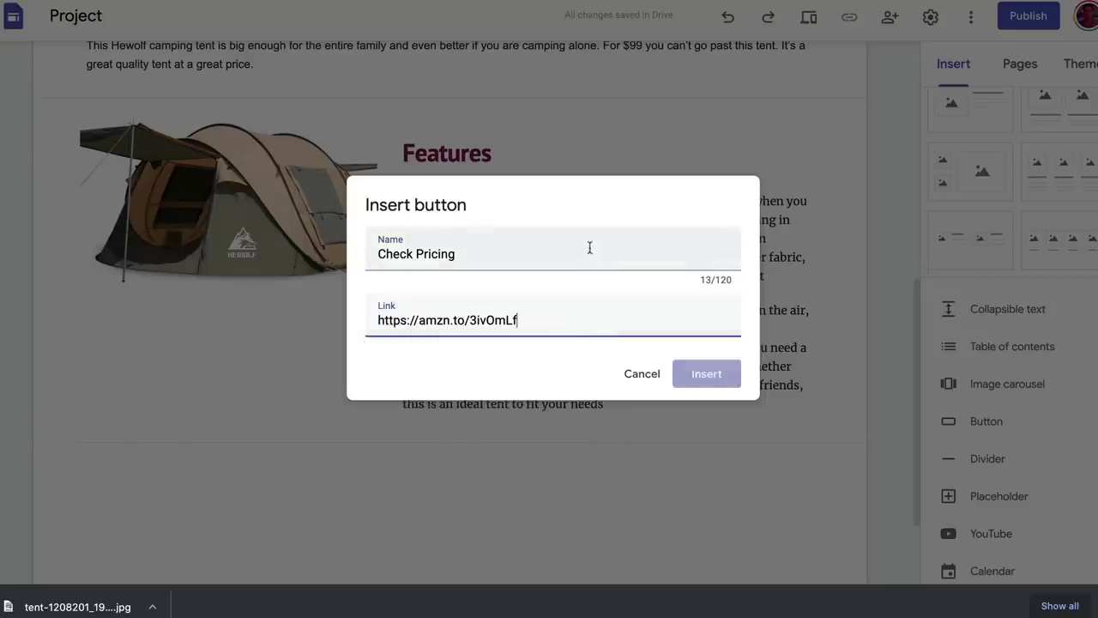
left_click(706, 373)
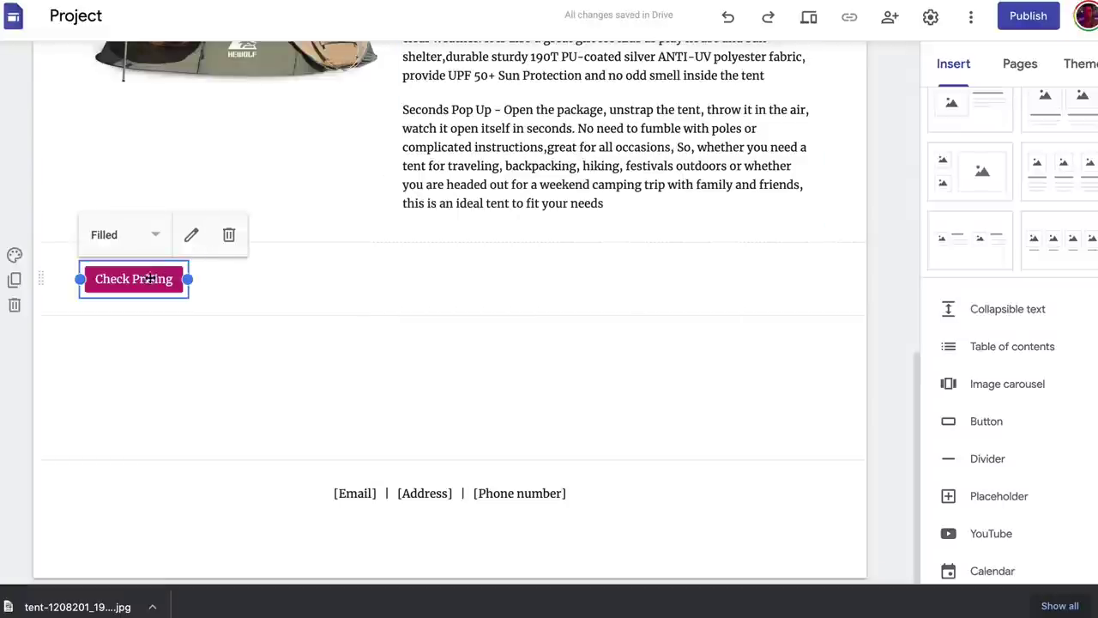
- Move the "Check Pricing" button directly beneath the Hewolf tent image
left_click_drag(170, 278, 232, 496)
scroll(257, 506, "down", 1)
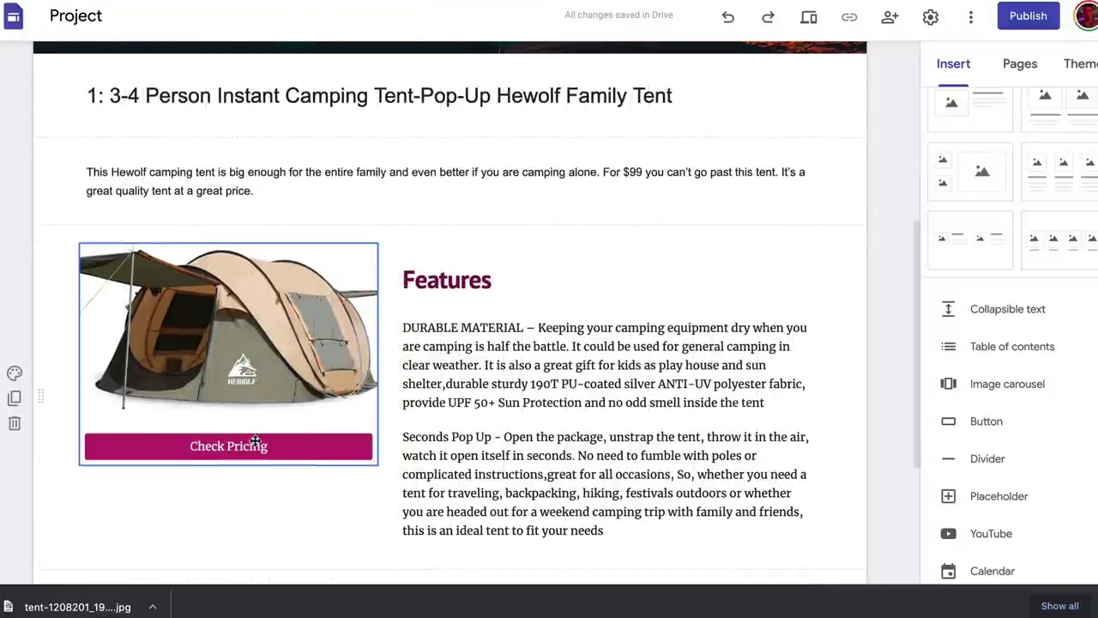
scroll(280, 513, "down", 1)
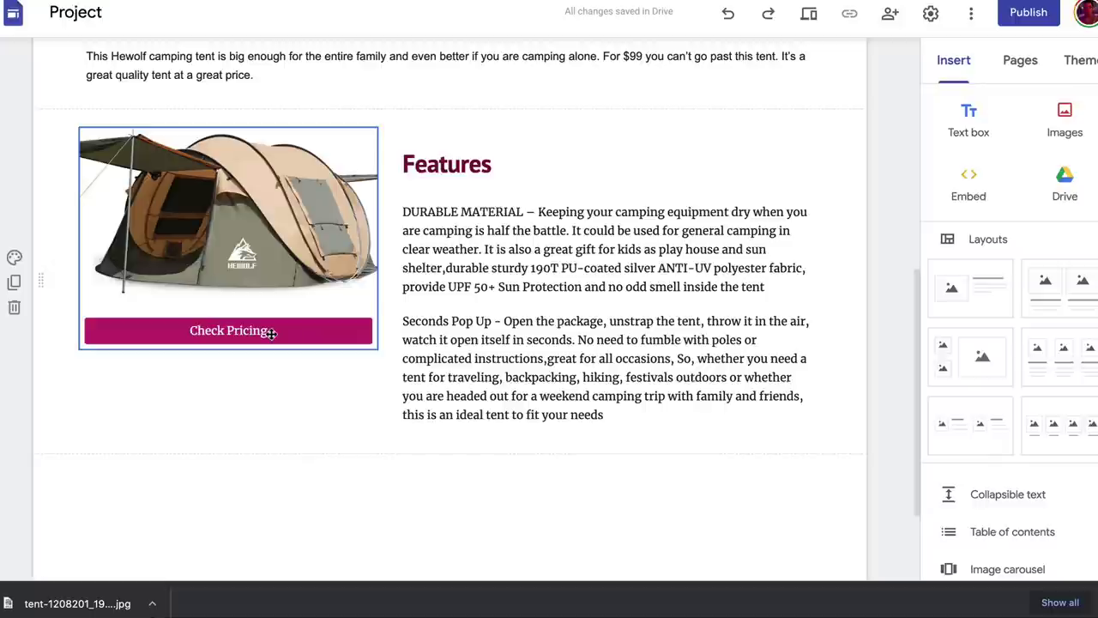
scroll(480, 214, "up", 3)
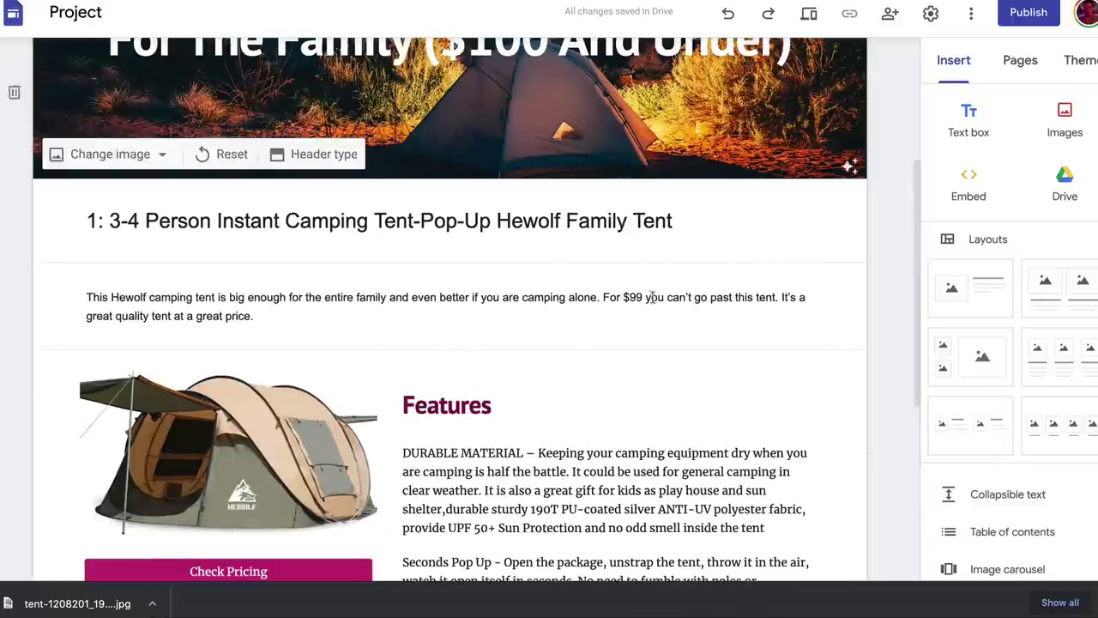
scroll(510, 260, "down", 2)
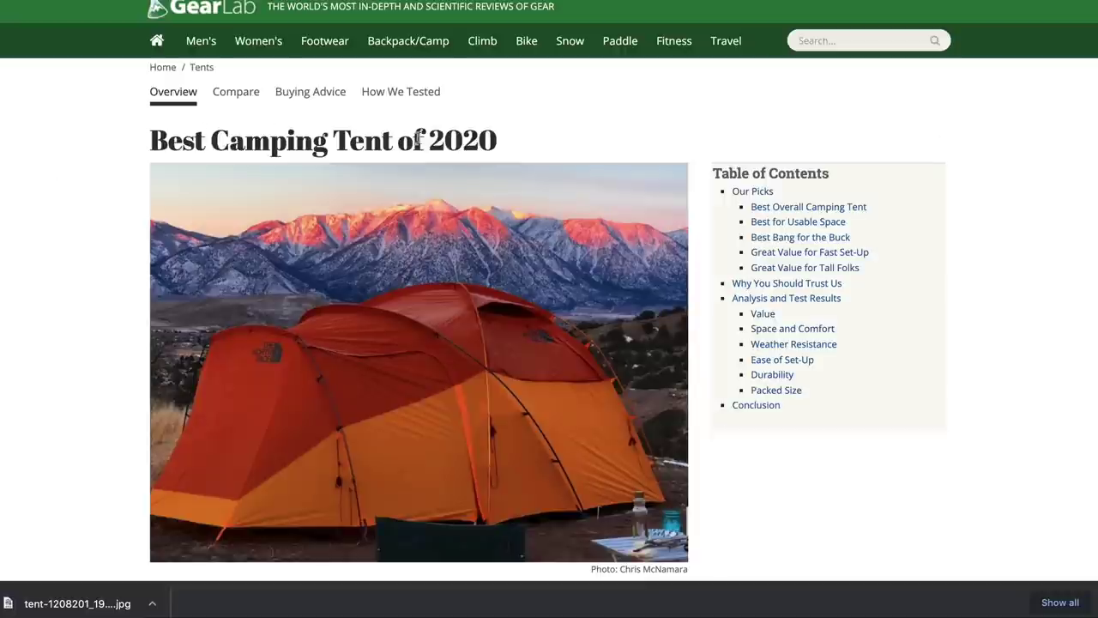
- Examine how GearLab's "Best Camping Tent of 2020" article presents each tent's image, ratings, pros and cons, and review text
scroll(417, 139, "down", 20)
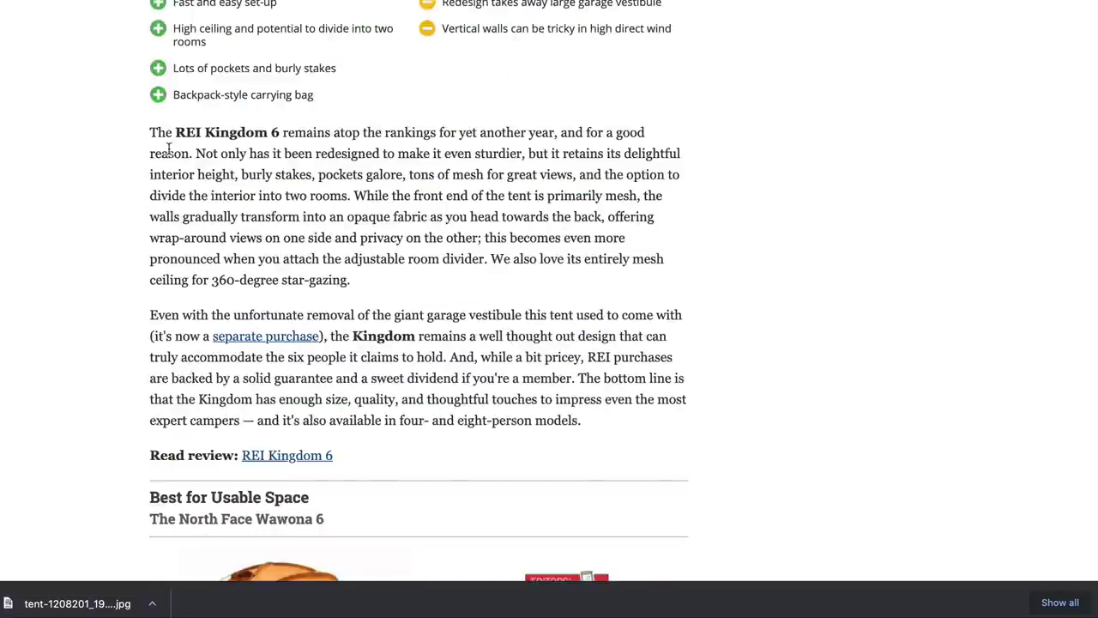
scroll(301, 214, "down", 6)
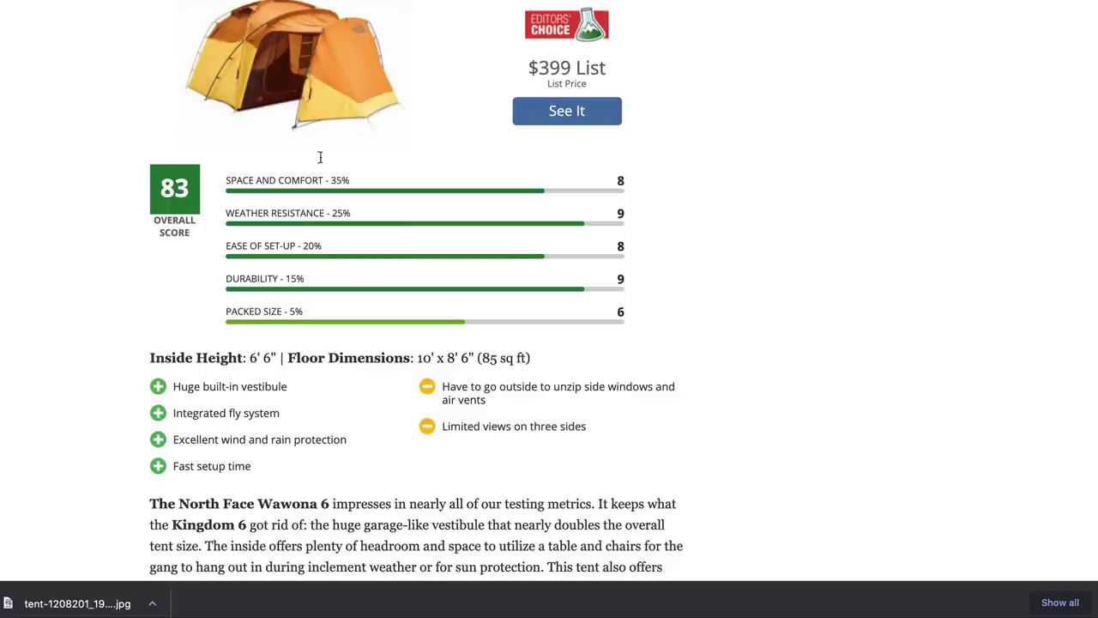
scroll(359, 151, "down", 10)
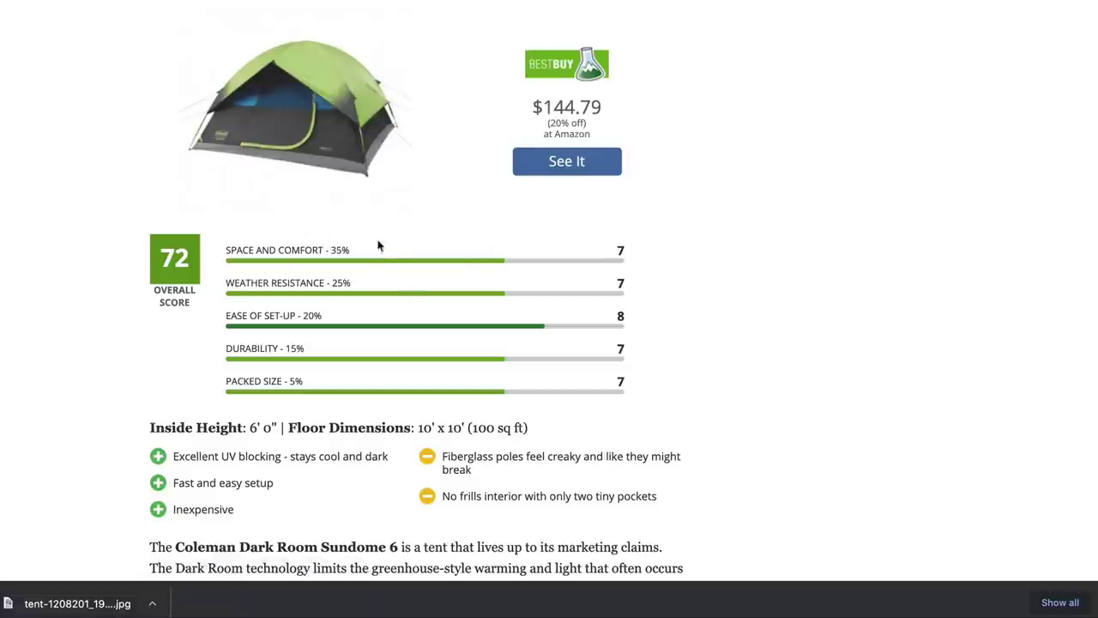
scroll(264, 245, "down", 3)
scroll(264, 244, "down", 20)
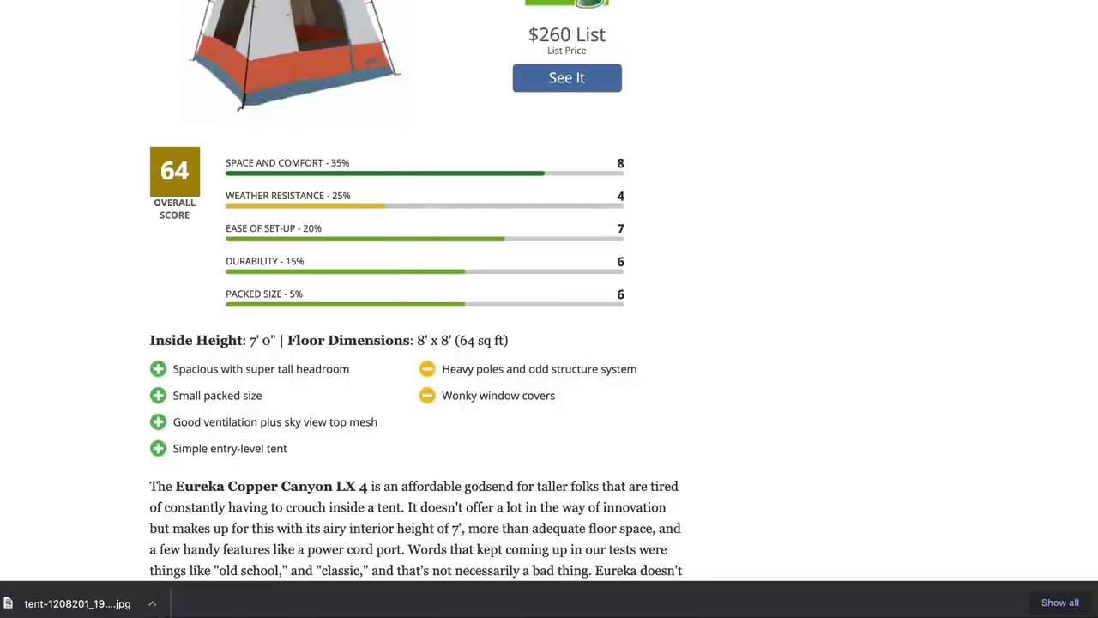
- Return to the Google Sites page and add an image-and-text layout and a three-column image layout below the Hewolf section
key("ctrl+Tab")
scroll(937, 296, "down", 1)
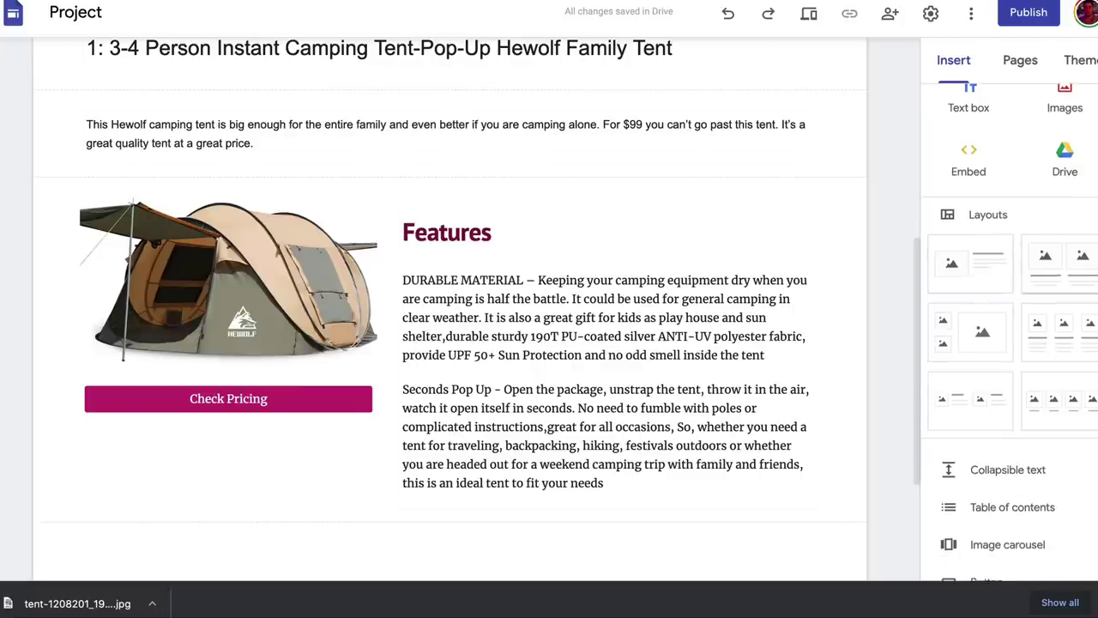
left_click(976, 275)
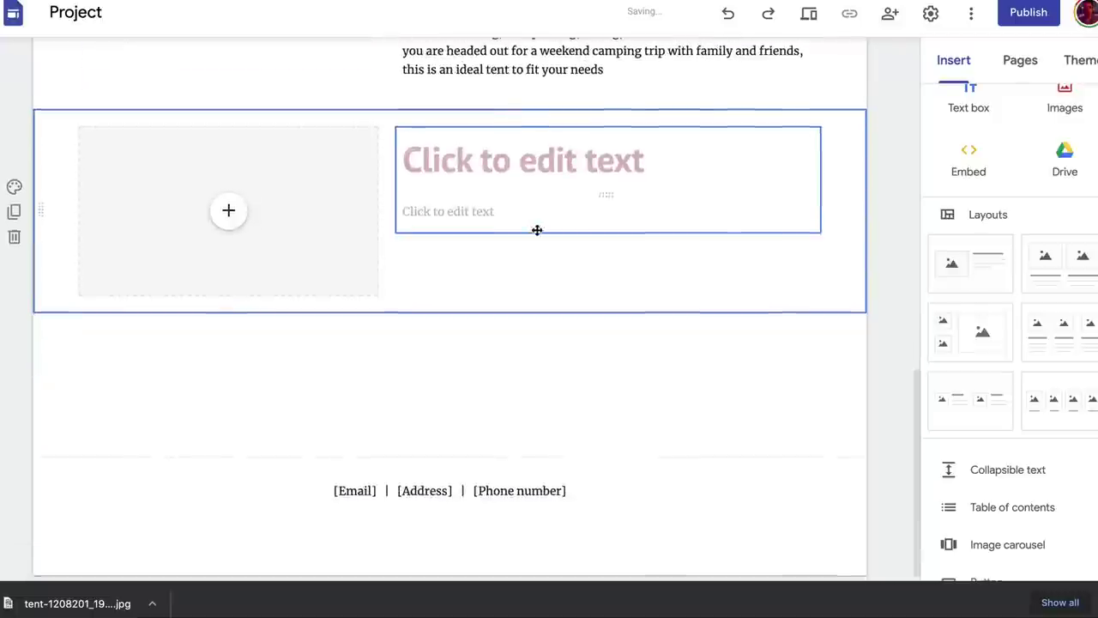
left_click(1034, 331)
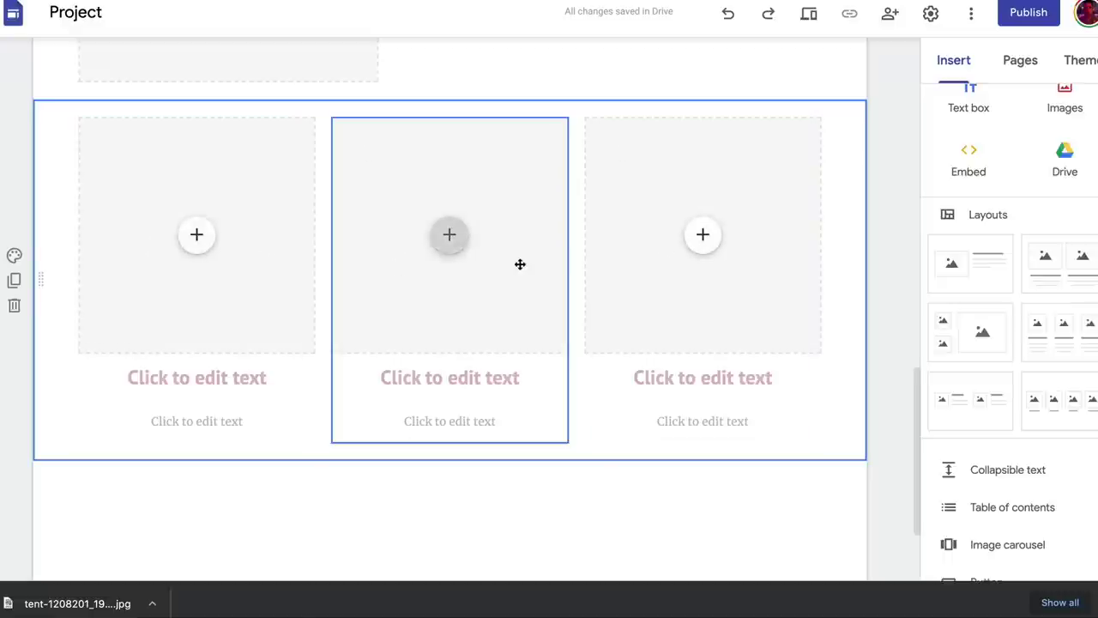
- Review the tents page content from header to footer and the other element types available for insertion
scroll(519, 266, "down", 2)
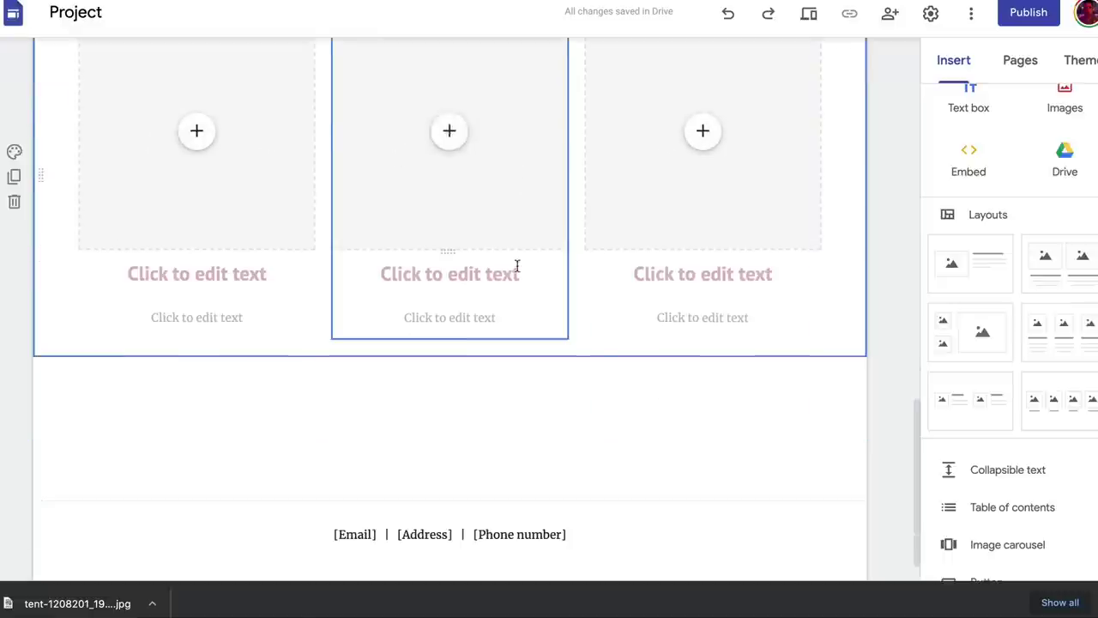
scroll(519, 266, "up", 15)
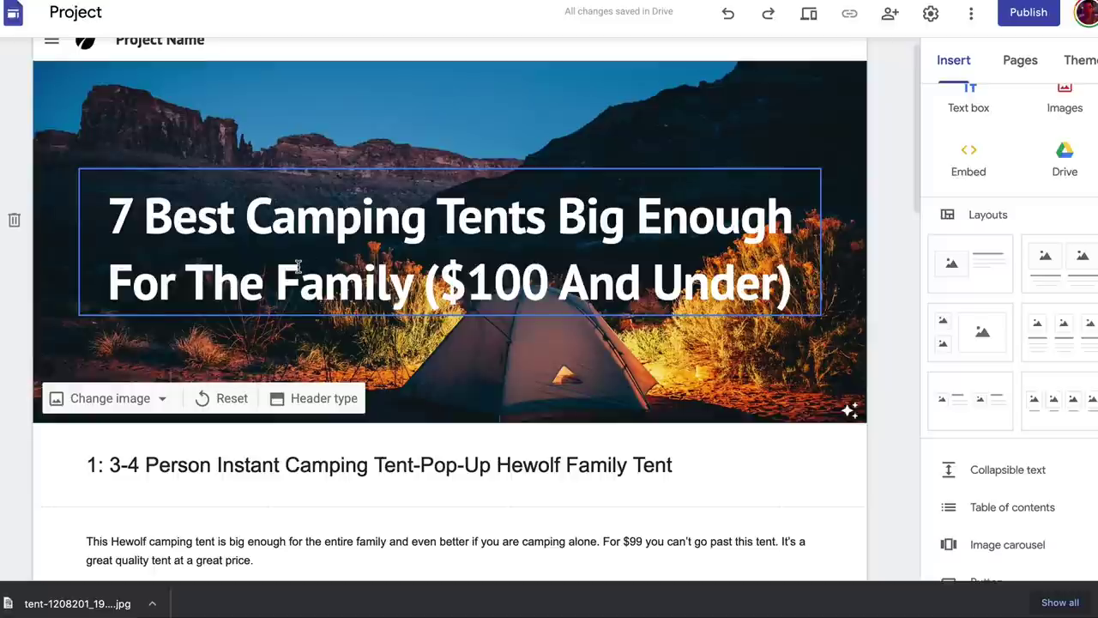
scroll(300, 223, "down", 3)
scroll(490, 265, "down", 2)
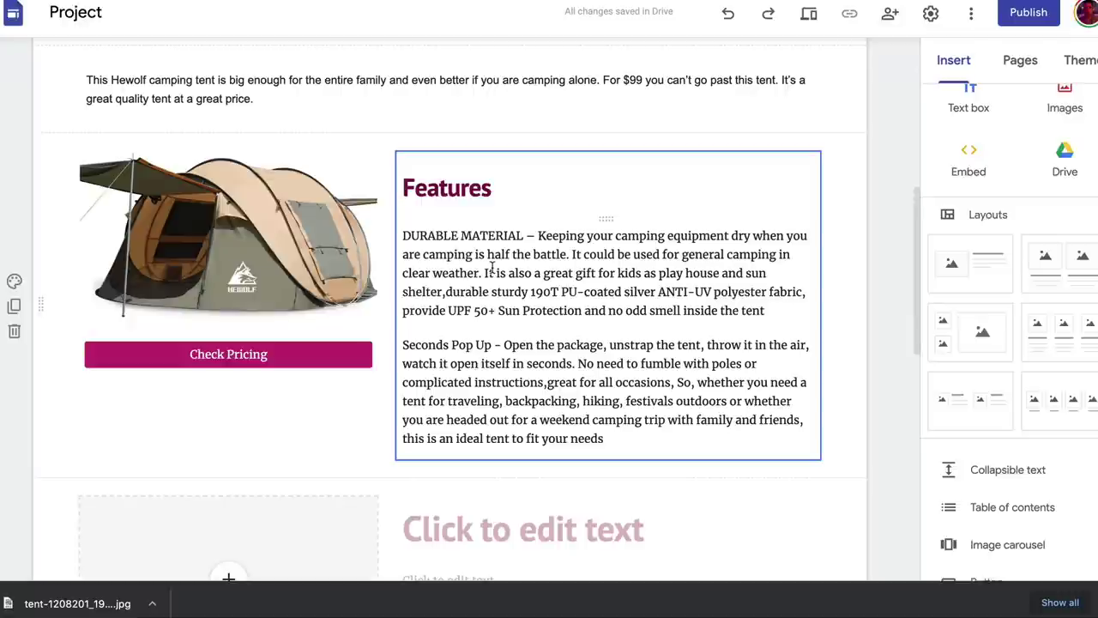
scroll(1062, 361, "down", 5)
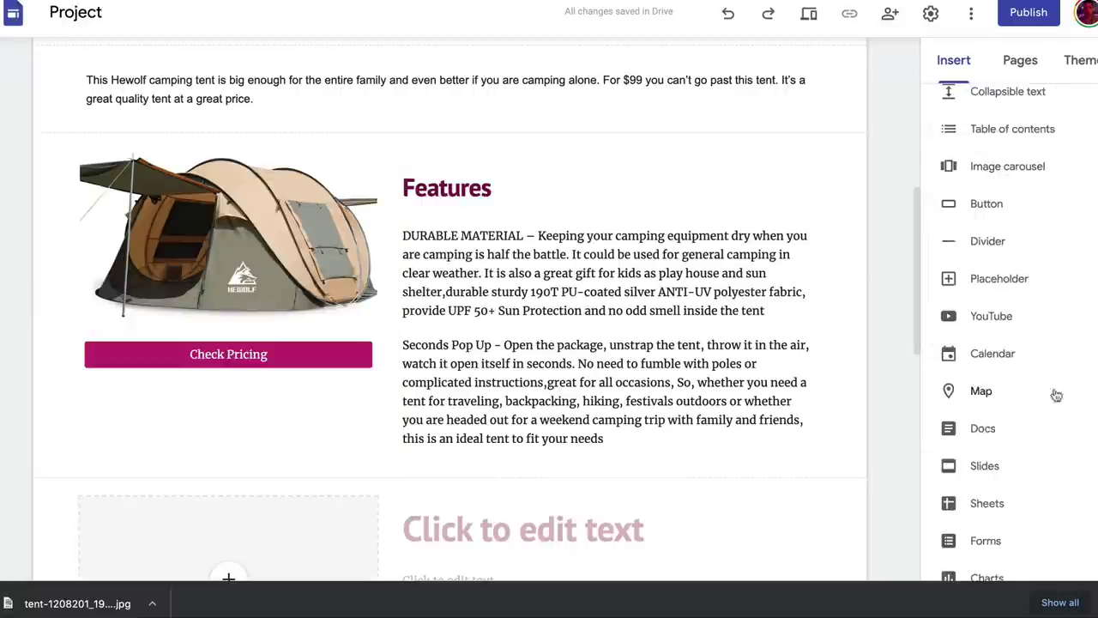
scroll(998, 354, "down", 1)
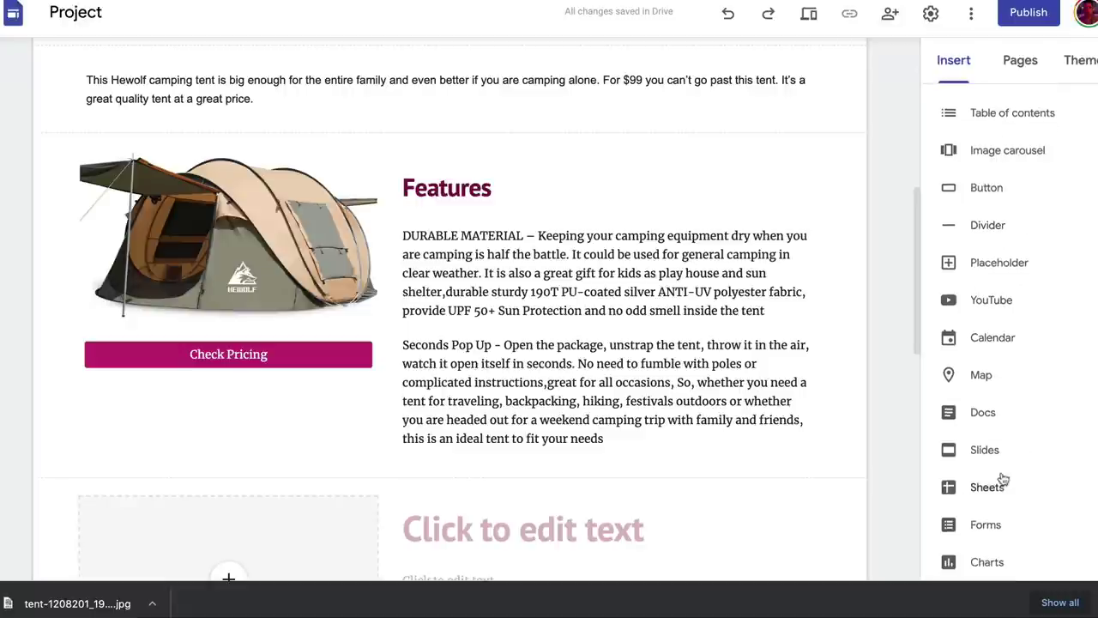
- Preview the best camping tents page as a visitor would see it, and return to the editor
scroll(531, 179, "up", 5)
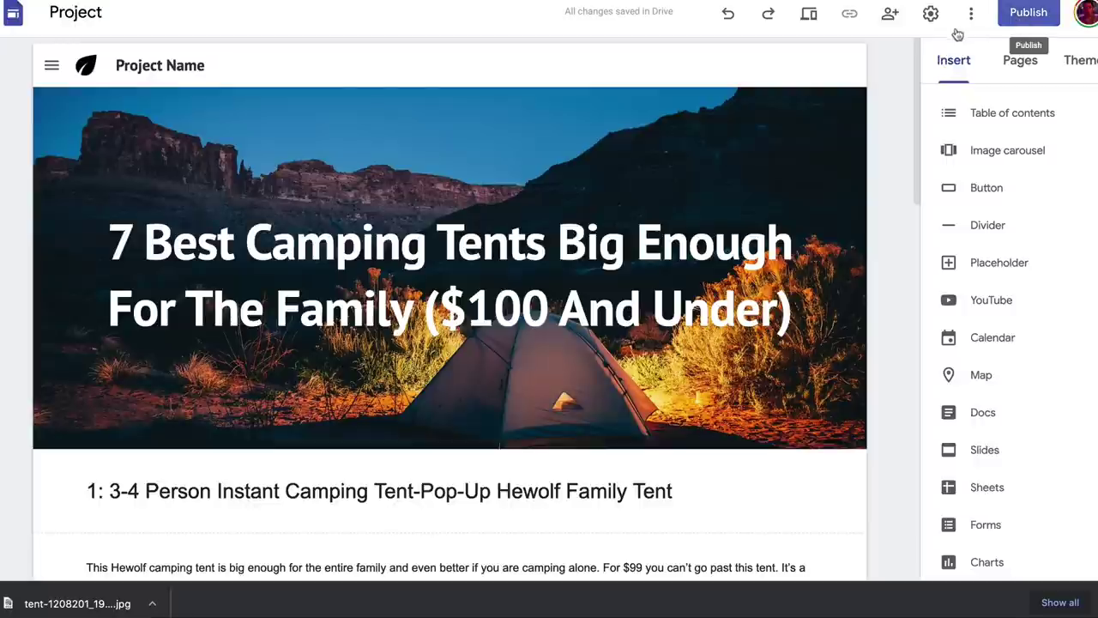
left_click(813, 19)
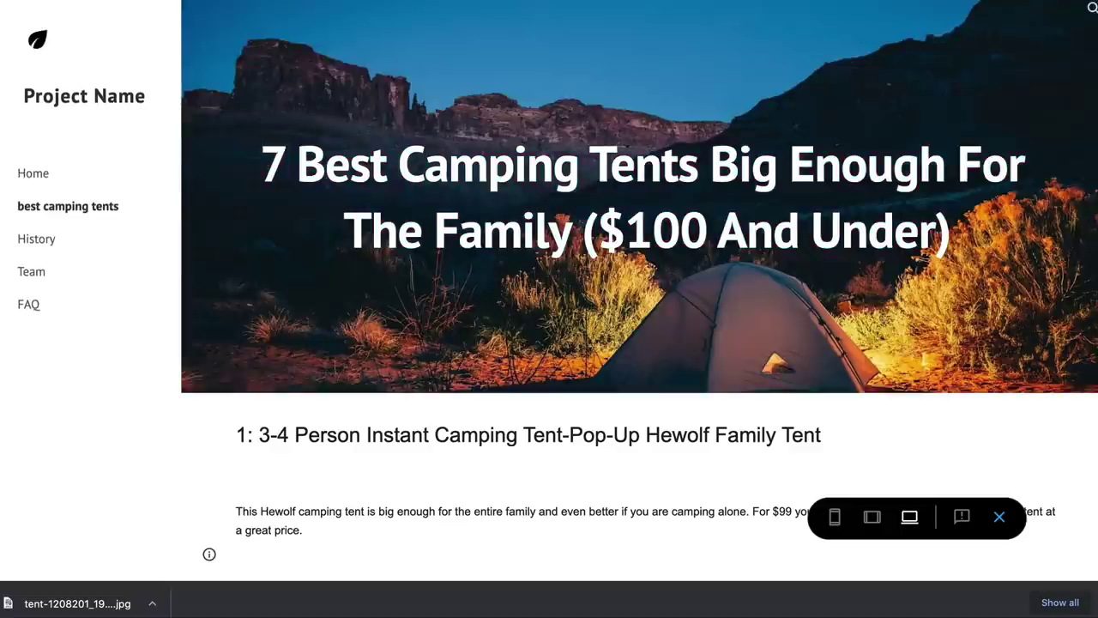
key("Escape")
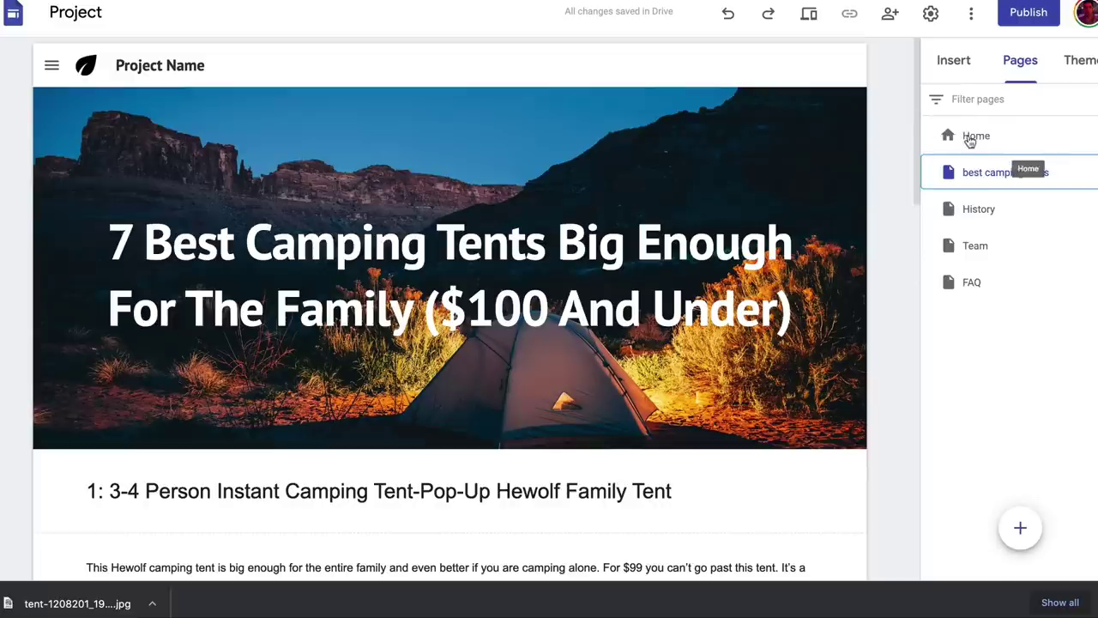
- Open the Home page and look through its project mission and effort sections
scroll(667, 215, "down", 3)
left_click(1004, 137)
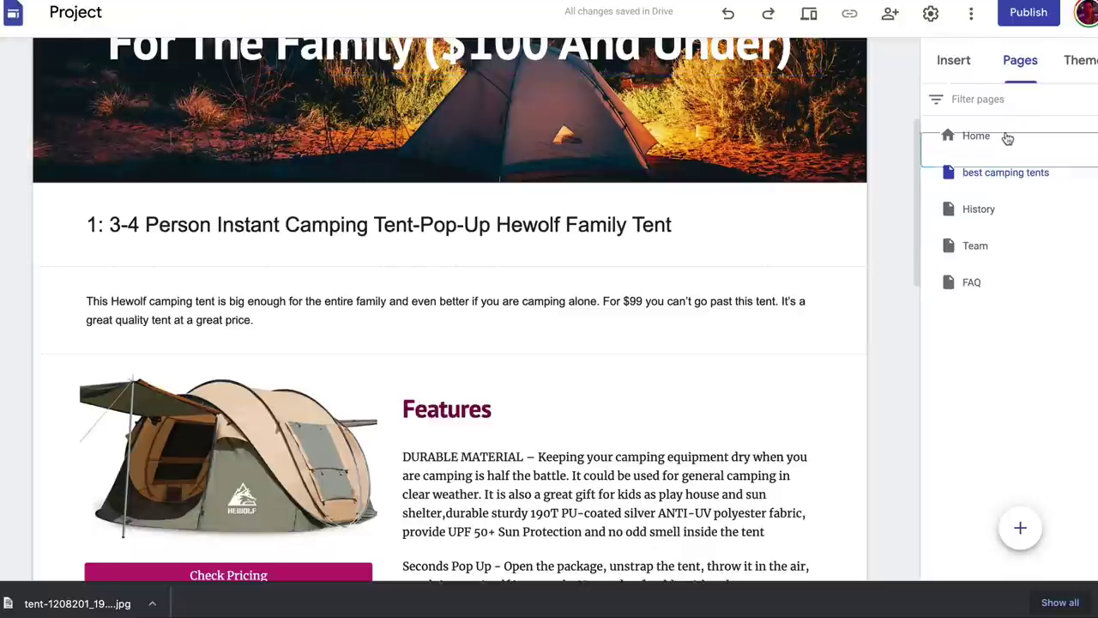
scroll(429, 115, "down", 2)
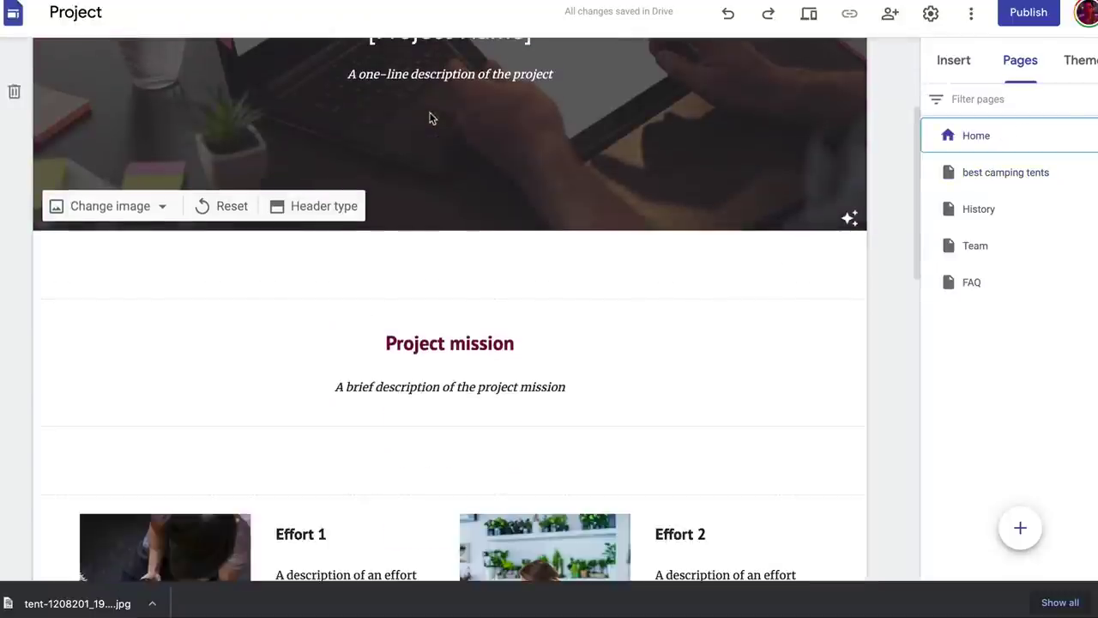
scroll(432, 118, "down", 2)
scroll(431, 117, "down", 2)
scroll(453, 110, "up", 5)
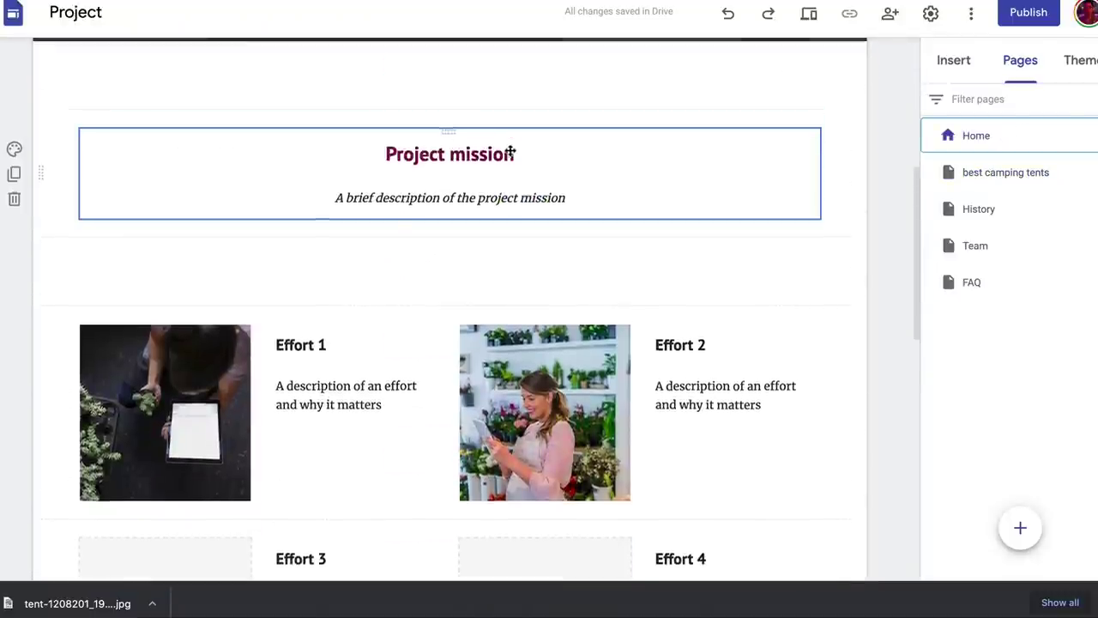
scroll(509, 151, "down", 3)
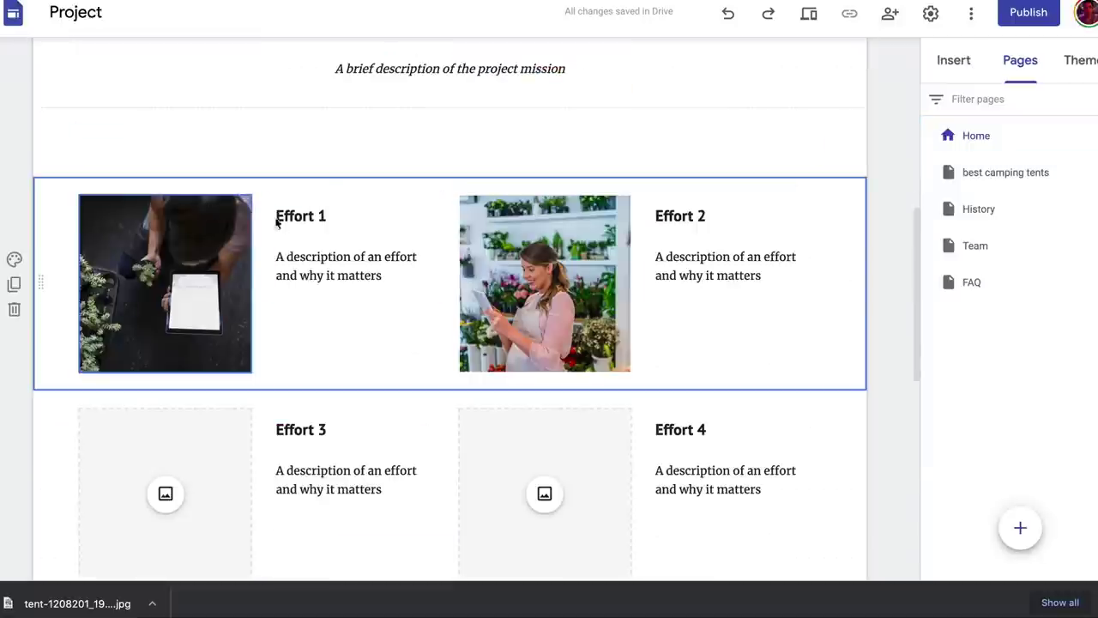
- Replace the "Effort 1" heading on the Home page with "7 Best Tents"
left_click(307, 218)
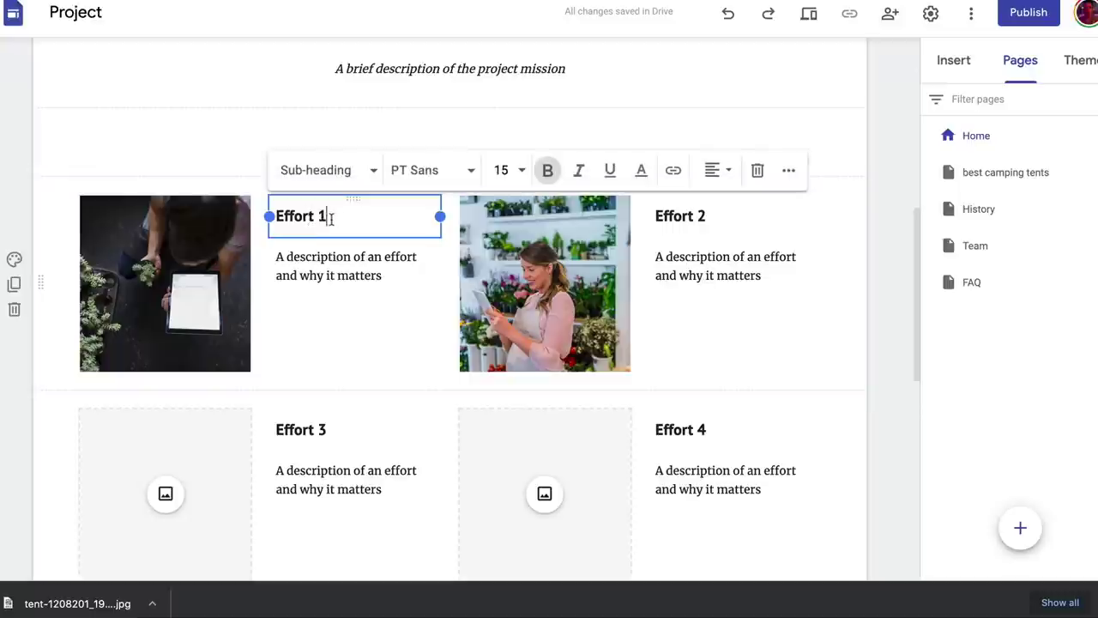
left_click_drag(331, 216, 273, 217)
type("Best")
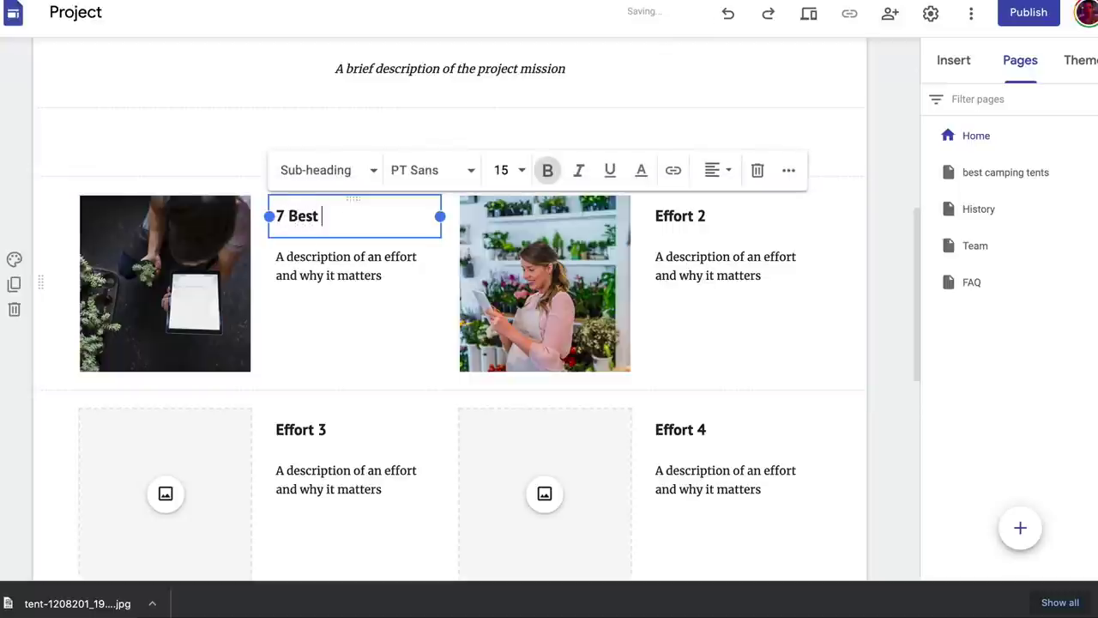
type(" Tents")
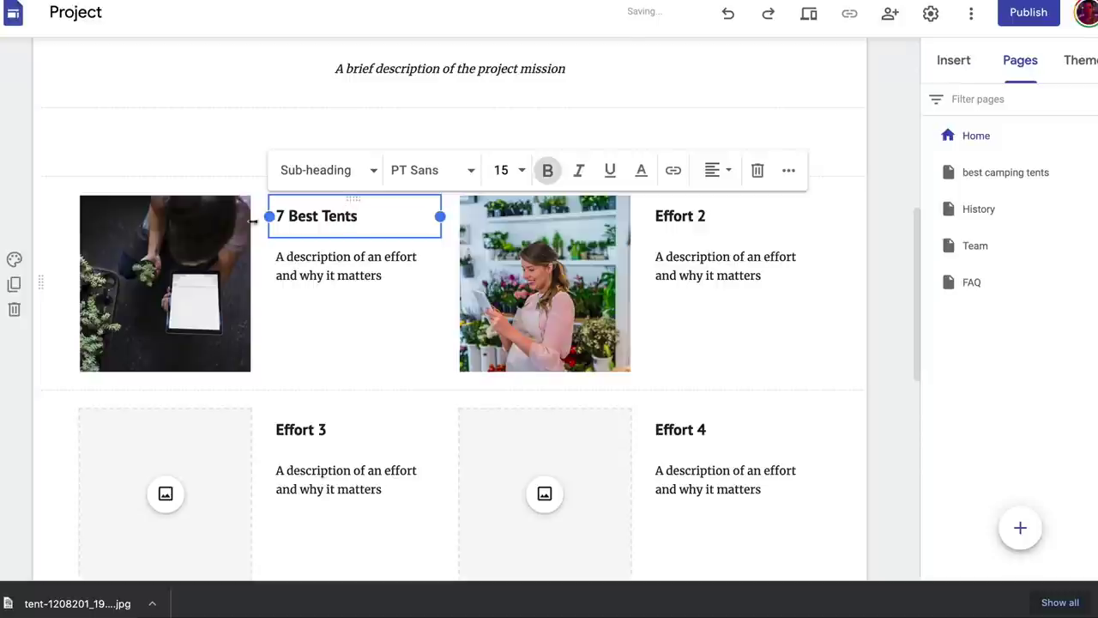
- Replace the image beside the "7 Best Tents" heading with an uploaded picture of the beige and grey Hewolf tent
left_click(248, 222)
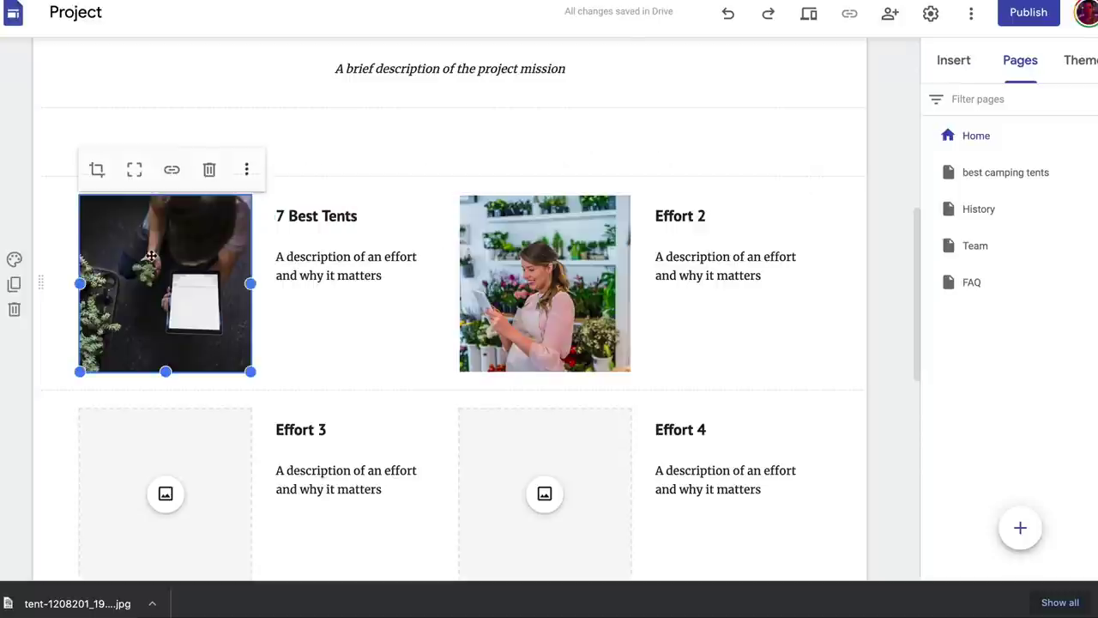
left_click(211, 335)
left_click(247, 168)
mouse_move(326, 178)
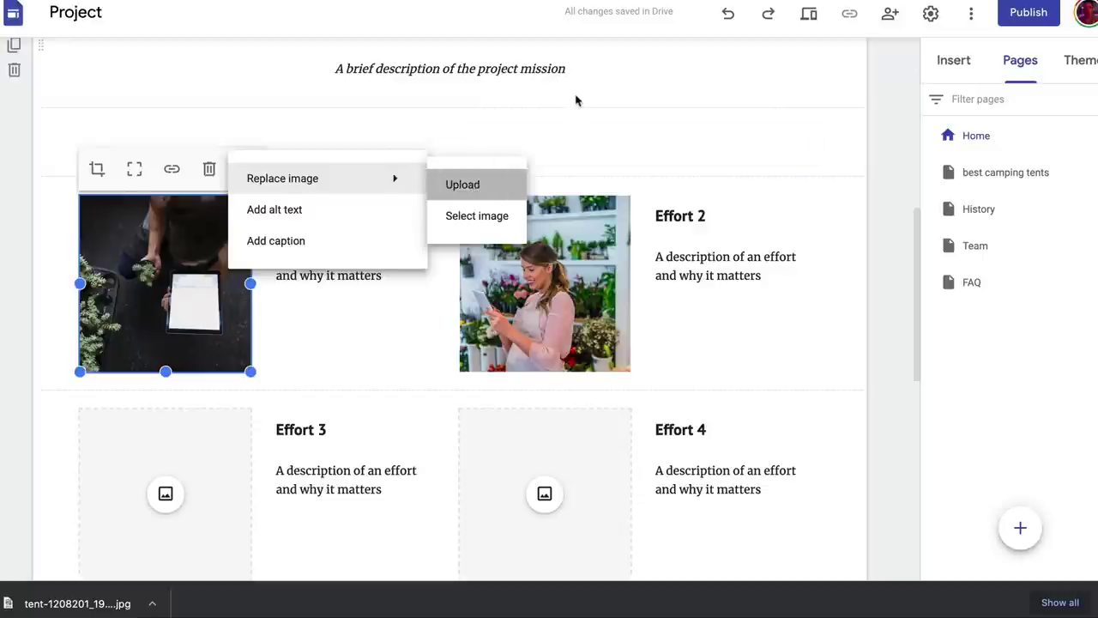
left_click(462, 185)
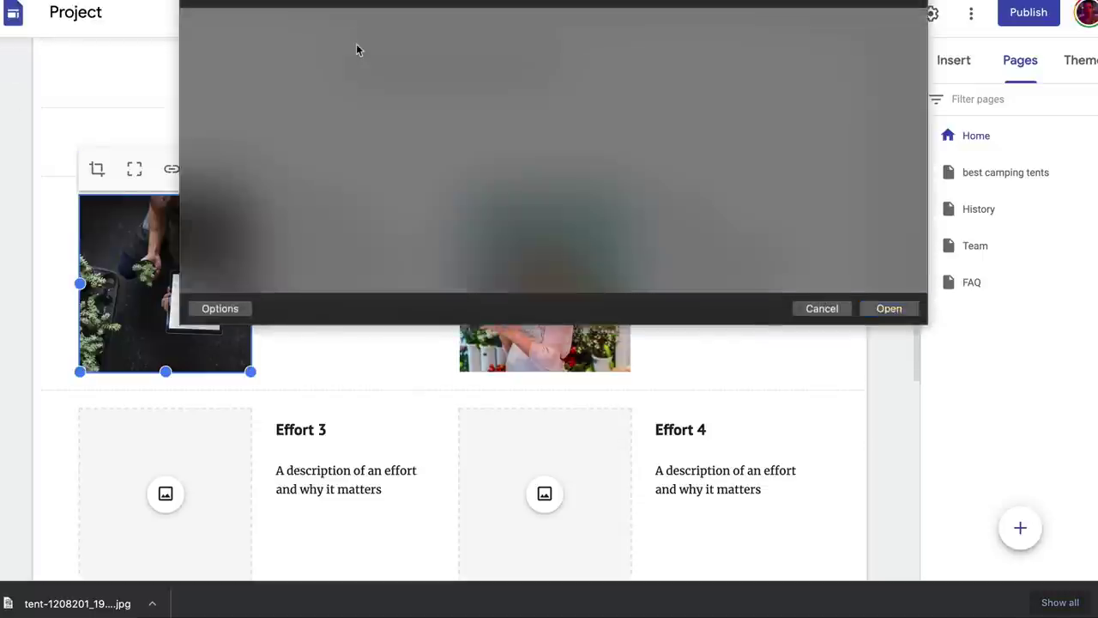
double_click(357, 50)
left_click(62, 240)
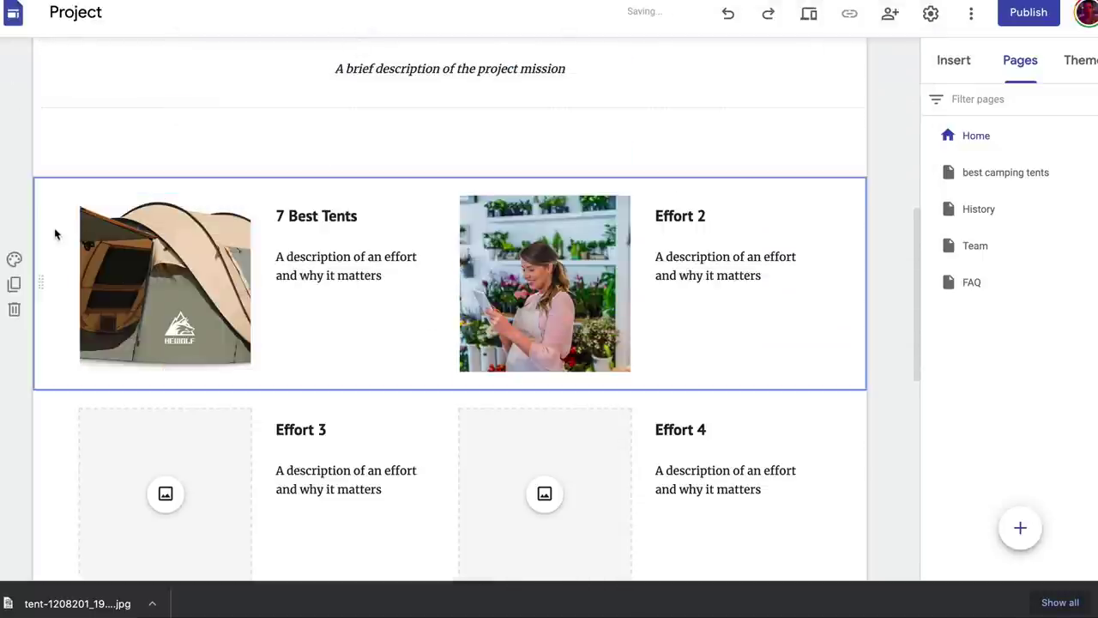
- Replace the description under the "7 Best Tents" heading with "These are the 7 best tents for your family"
left_click(356, 257)
left_click_drag(392, 276, 278, 257)
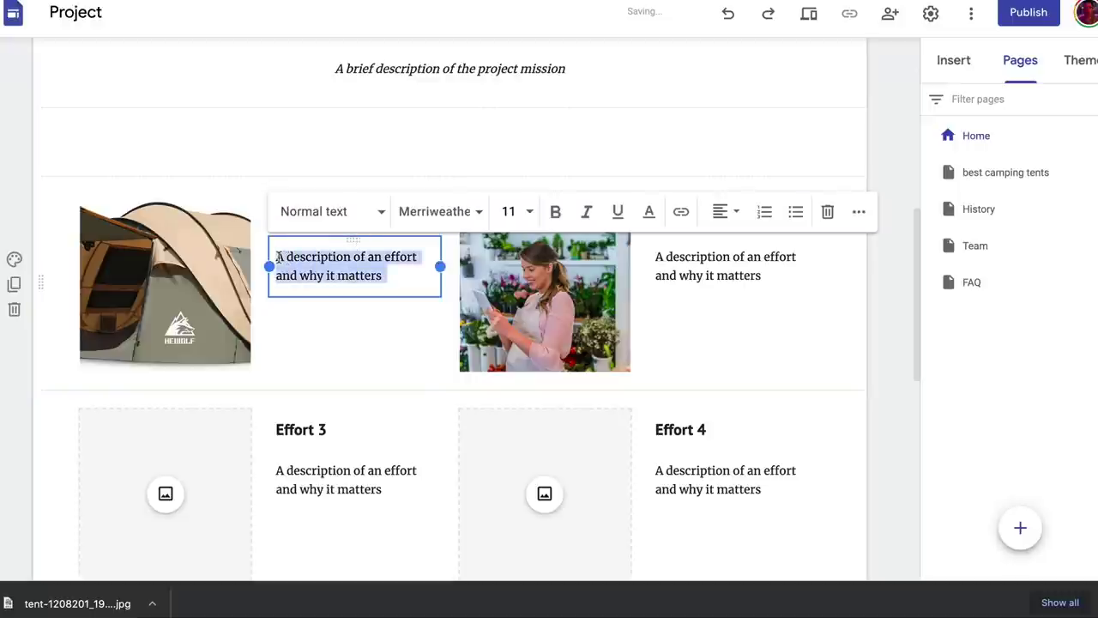
type("These a")
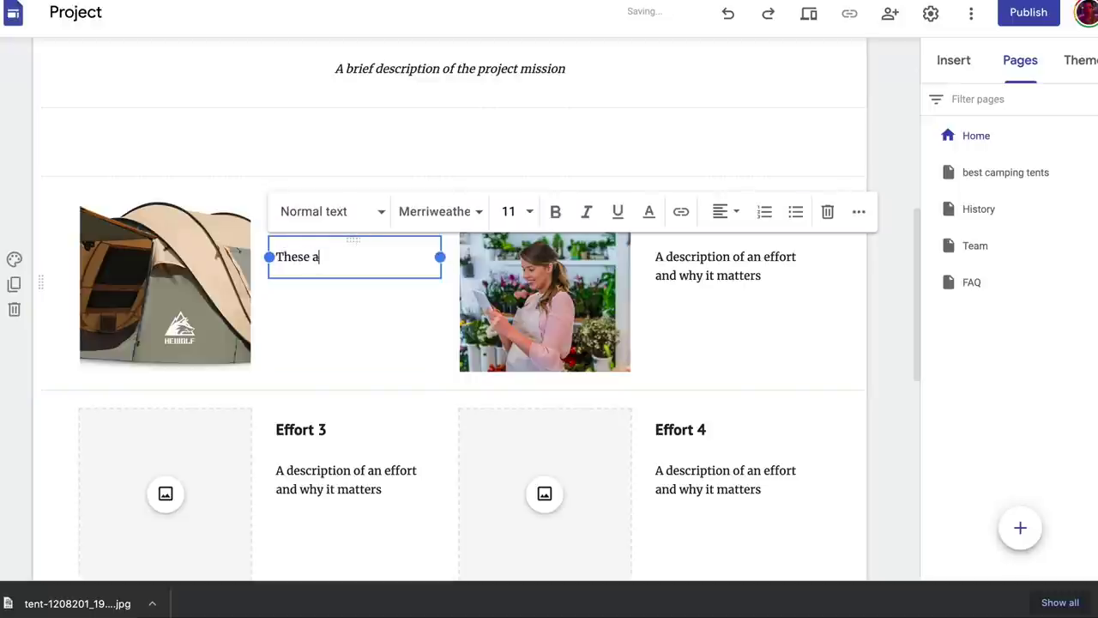
type("re the ")
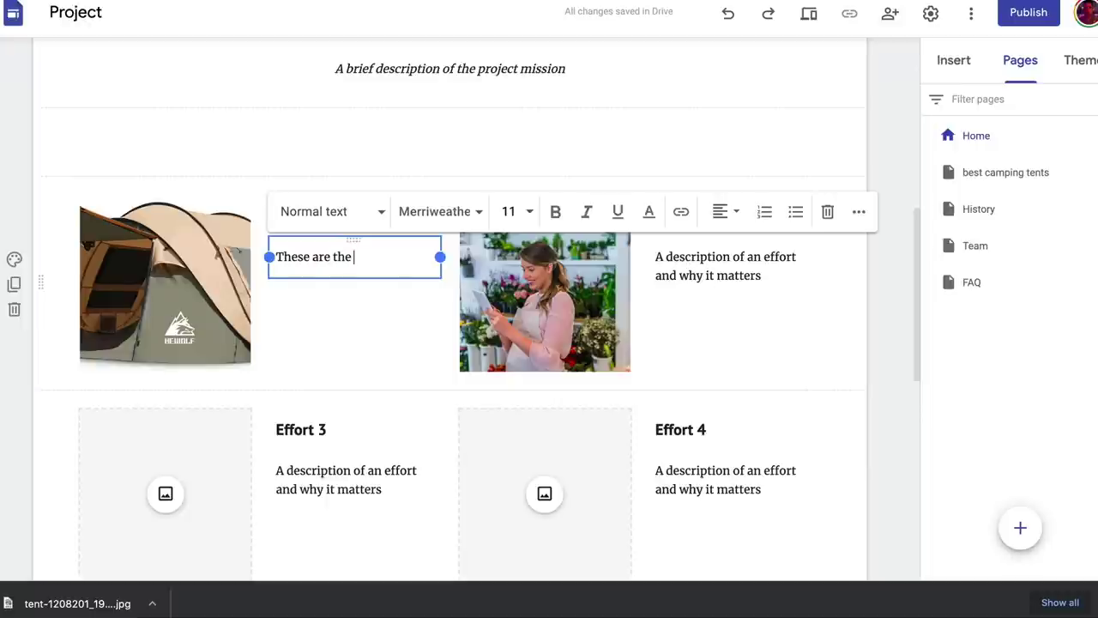
type("7 best tent")
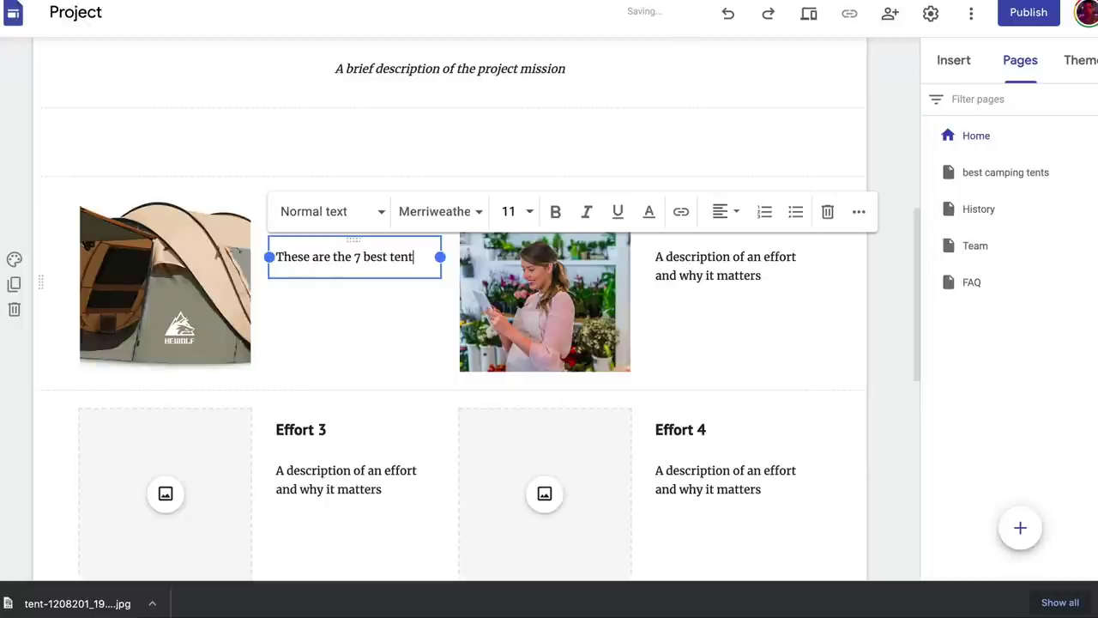
type("s for your fa")
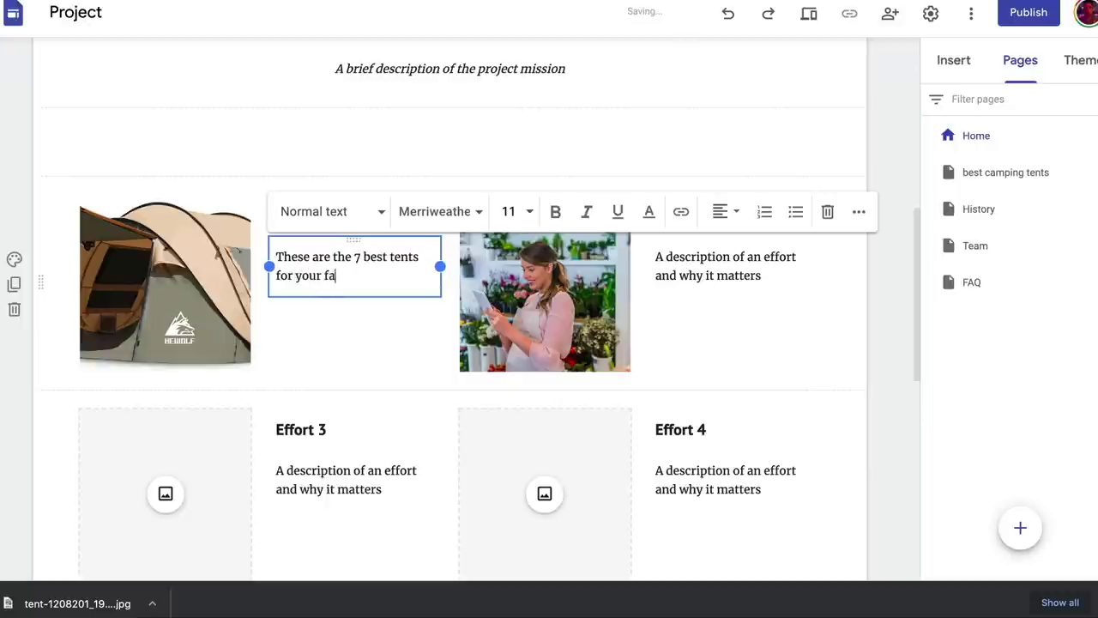
type("mily")
left_click(314, 336)
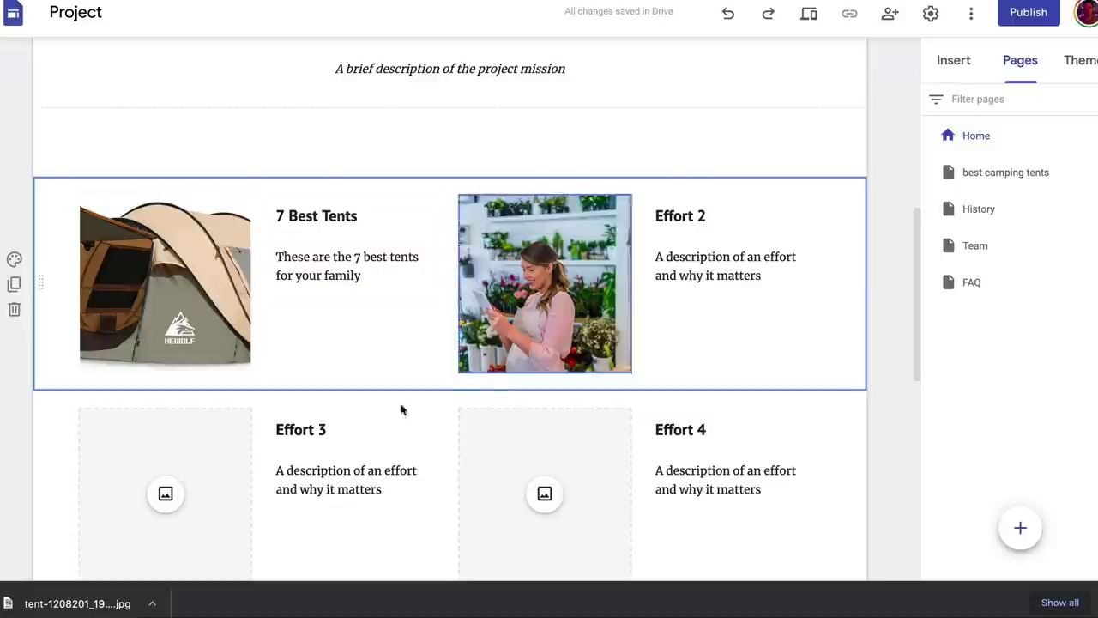
- Switch to Pixabay and open the night photo of people sitting under a tarp beside a tent from the camping results
scroll(573, 268, "down", 1)
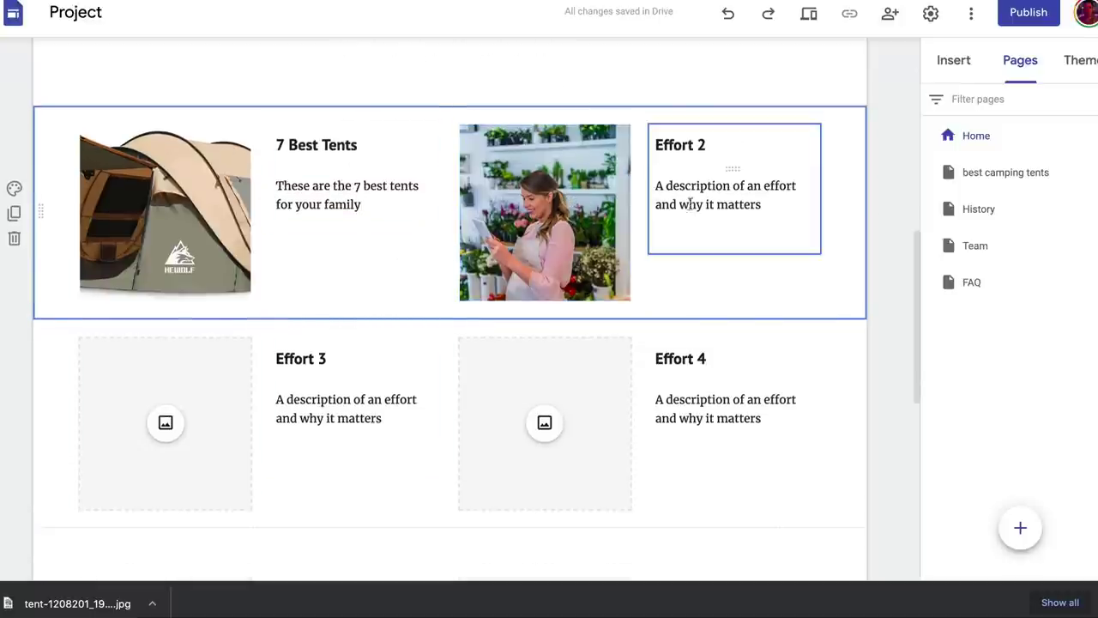
scroll(509, 361, "down", 3)
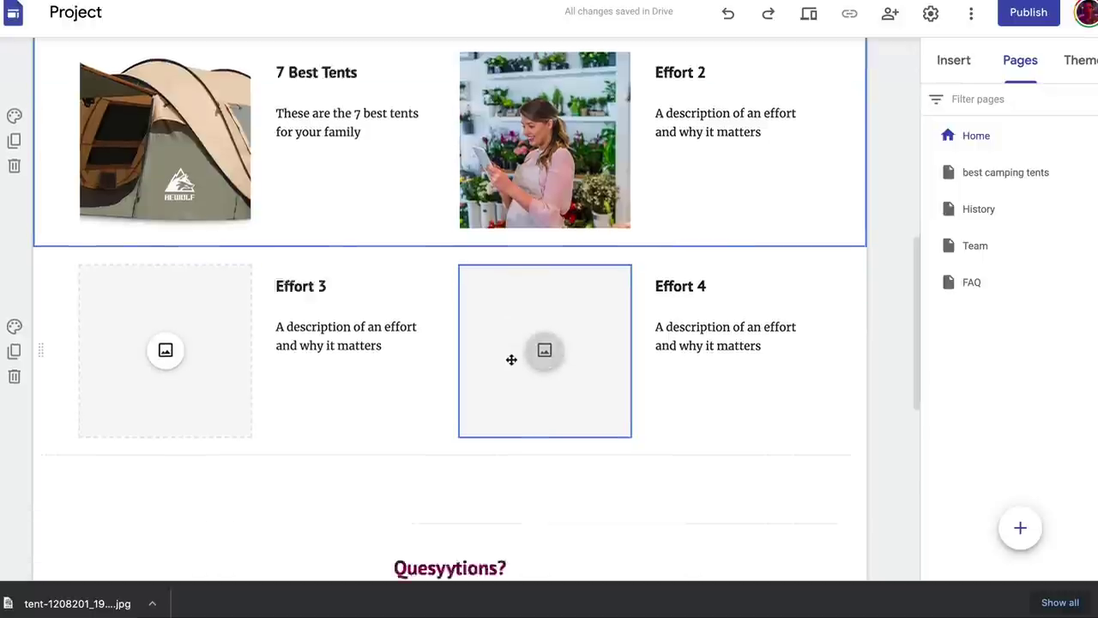
scroll(511, 363, "up", 4)
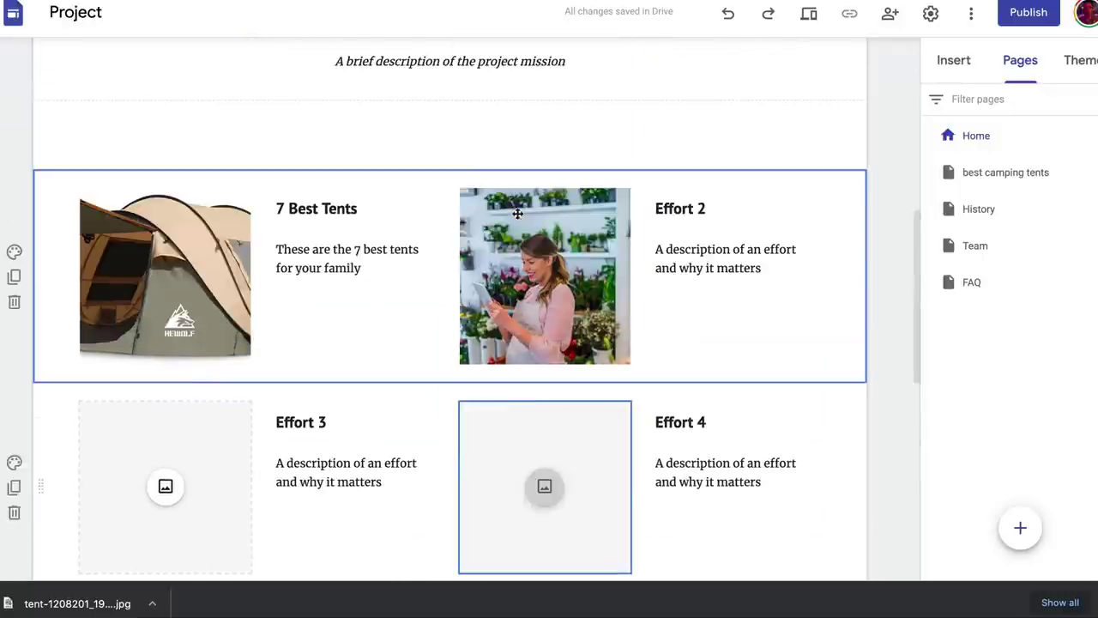
scroll(158, 232, "up", 3)
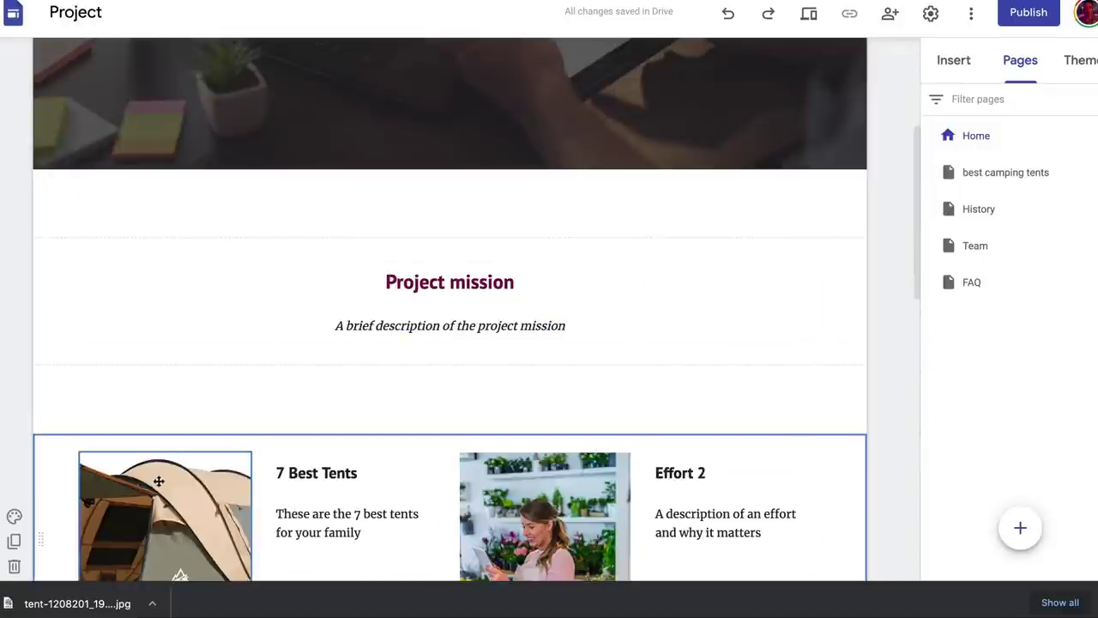
scroll(161, 482, "up", 3)
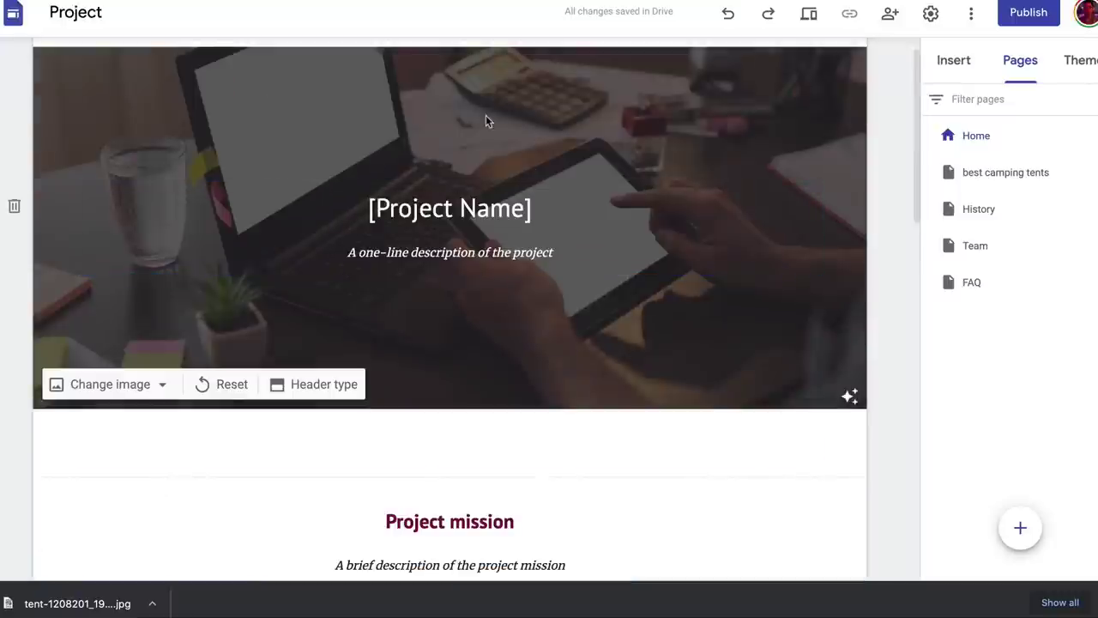
key("ctrl+Tab")
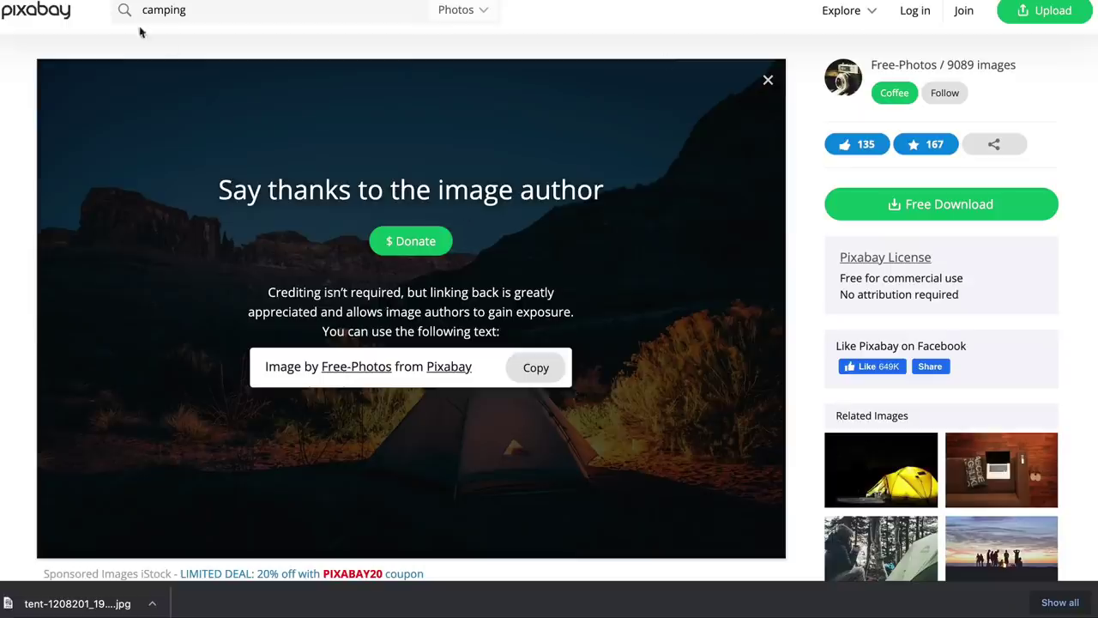
key("alt+Left")
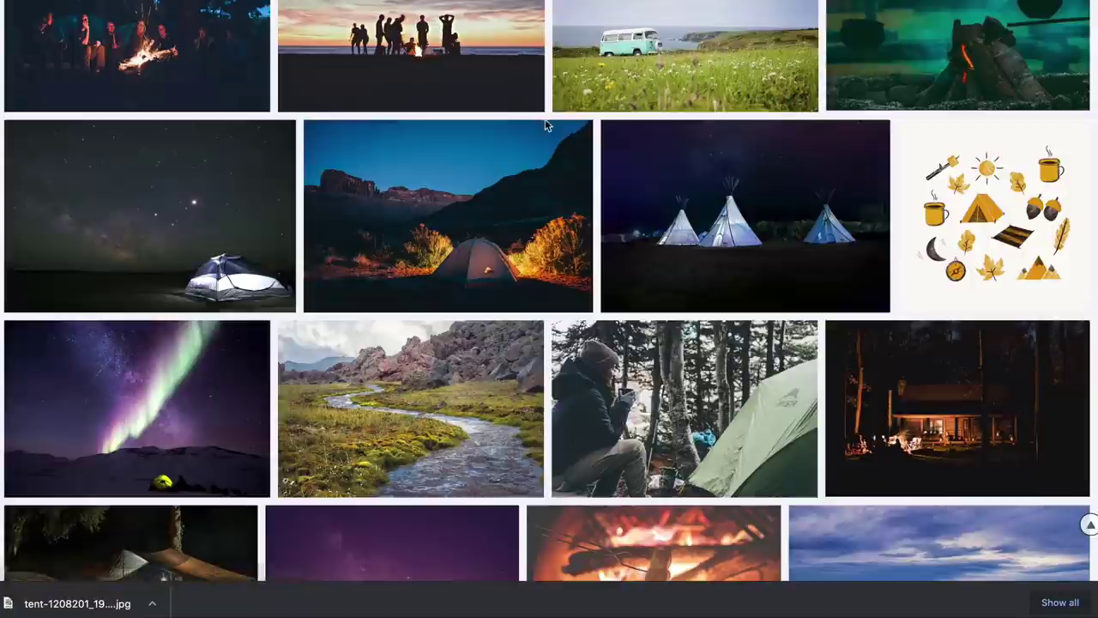
scroll(196, 218, "down", 3)
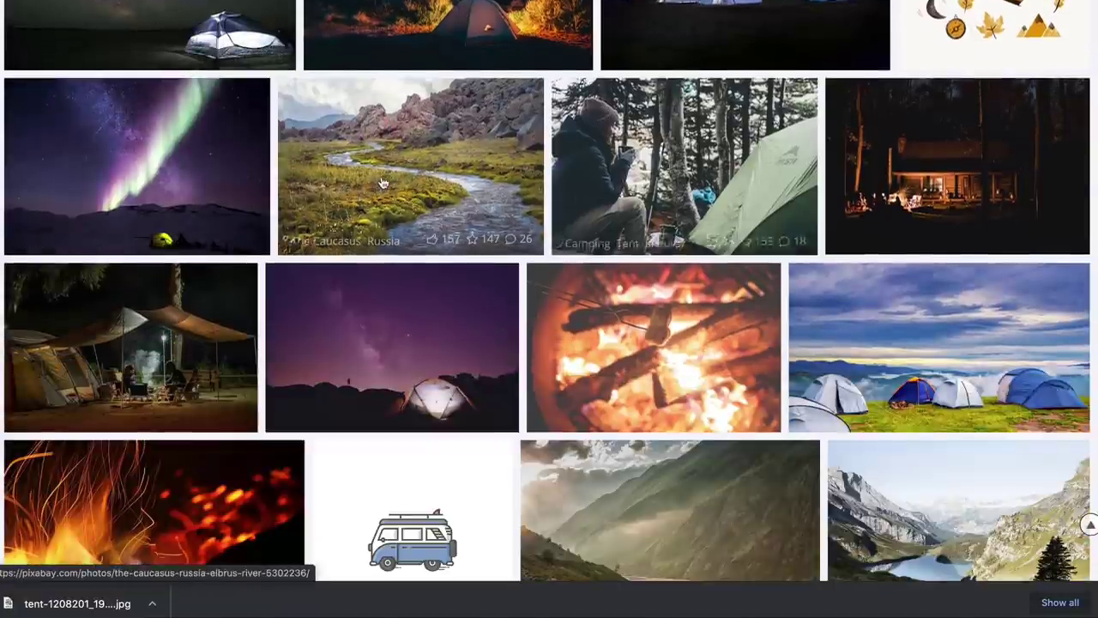
left_click(169, 286)
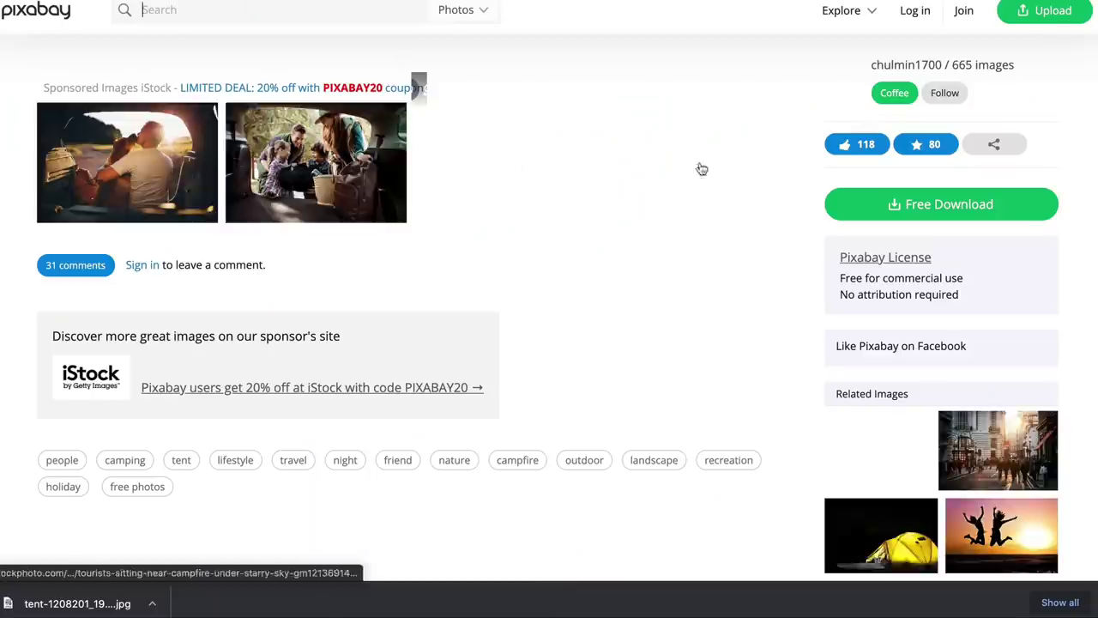
- Download the night camping photo as a 1920×1282 JPG, completing the robot check
left_click(952, 203)
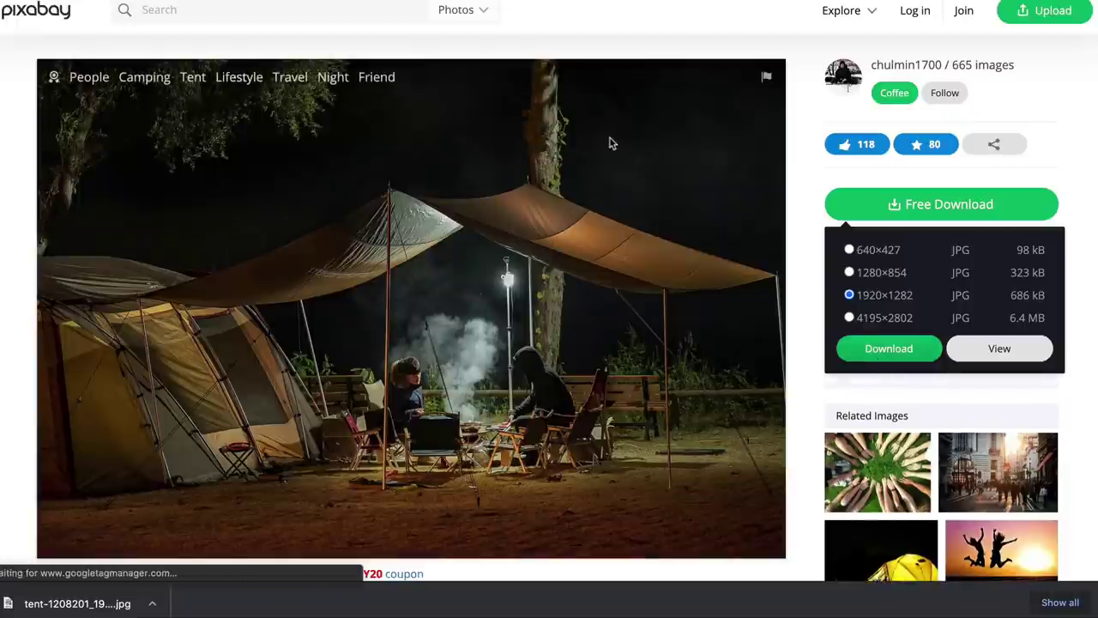
left_click(889, 348)
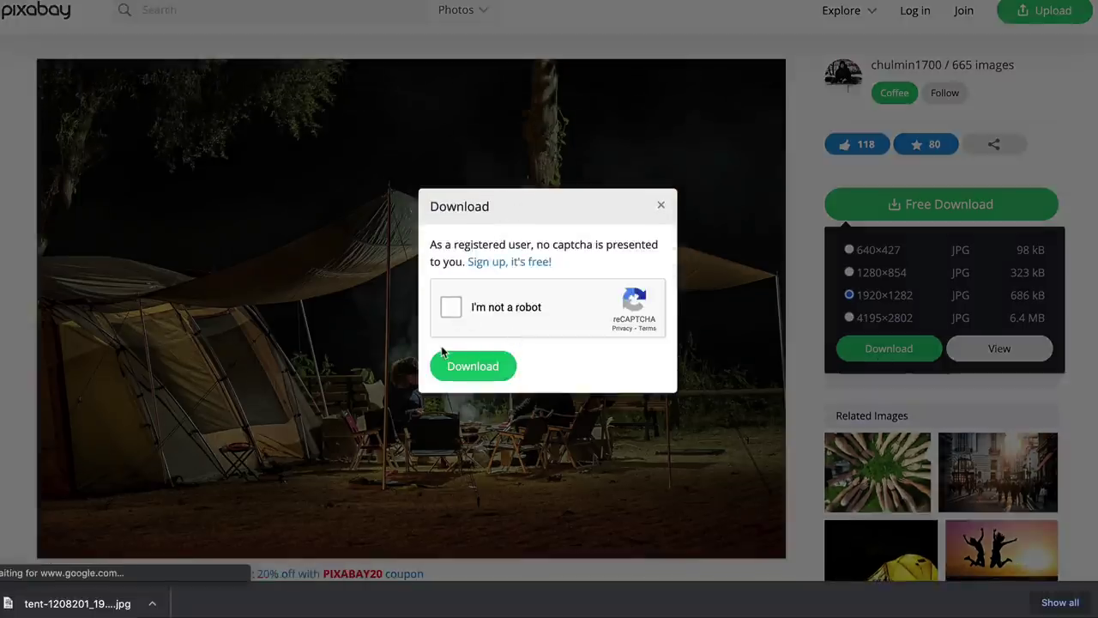
left_click(449, 307)
left_click(464, 368)
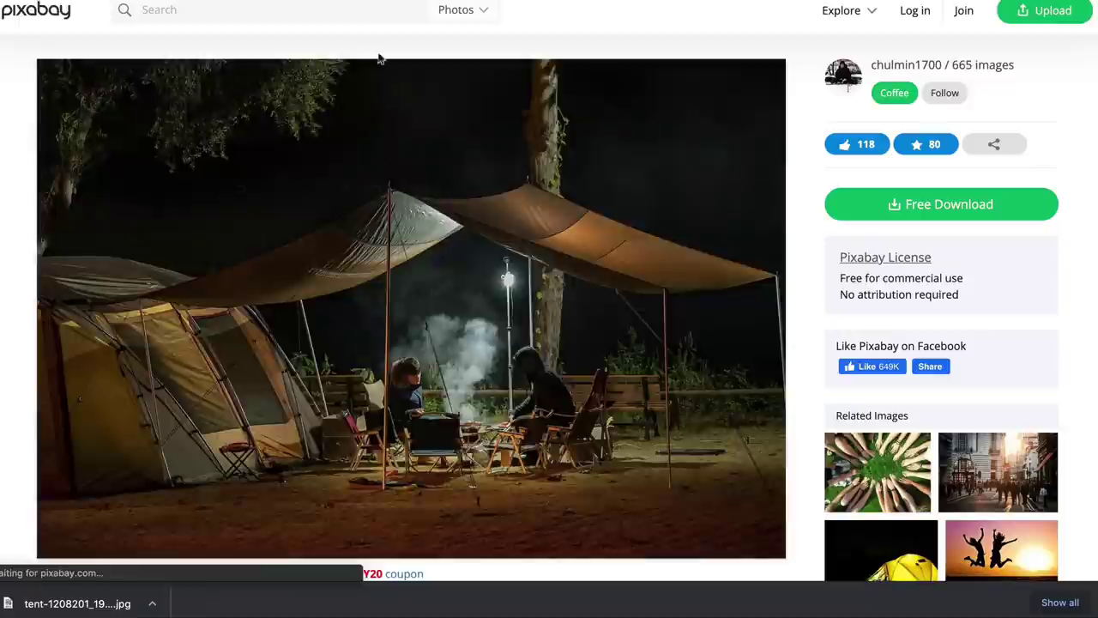
- Return to Google Sites and replace the Home page header image with people-4817872_1920.jpg from the Downloads folder
key("ctrl+Tab")
mouse_move(289, 110)
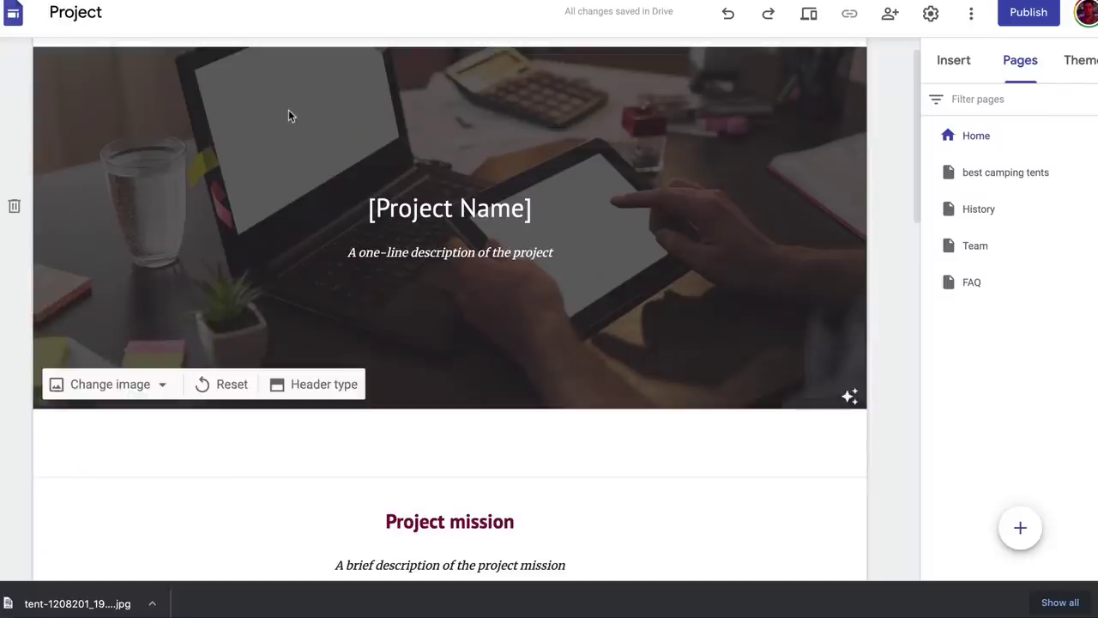
left_click(96, 386)
left_click(92, 409)
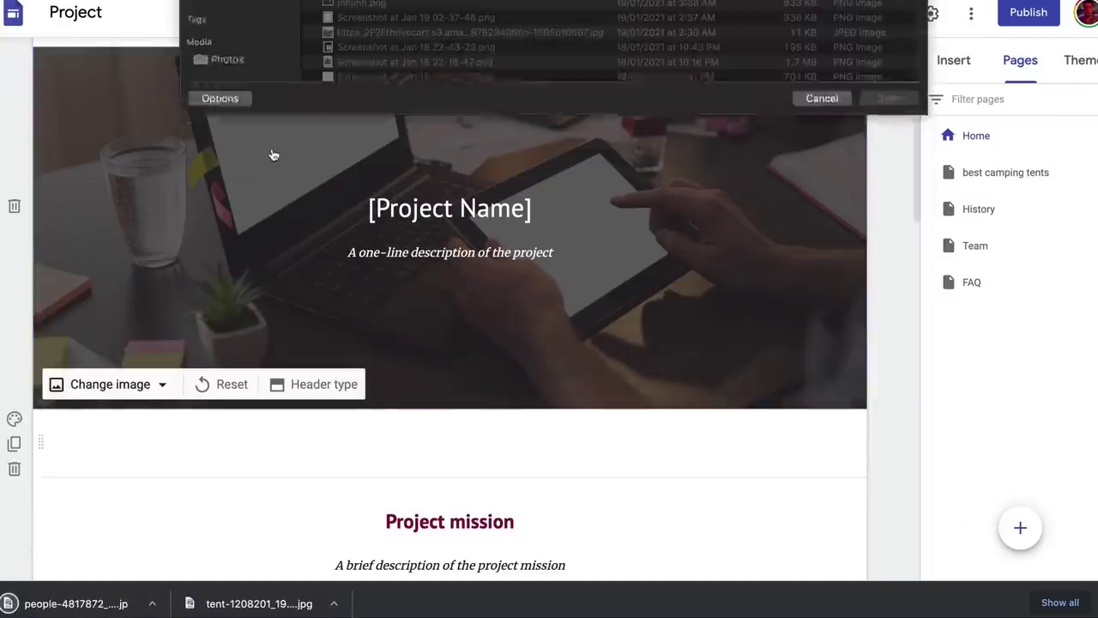
left_click(236, 127)
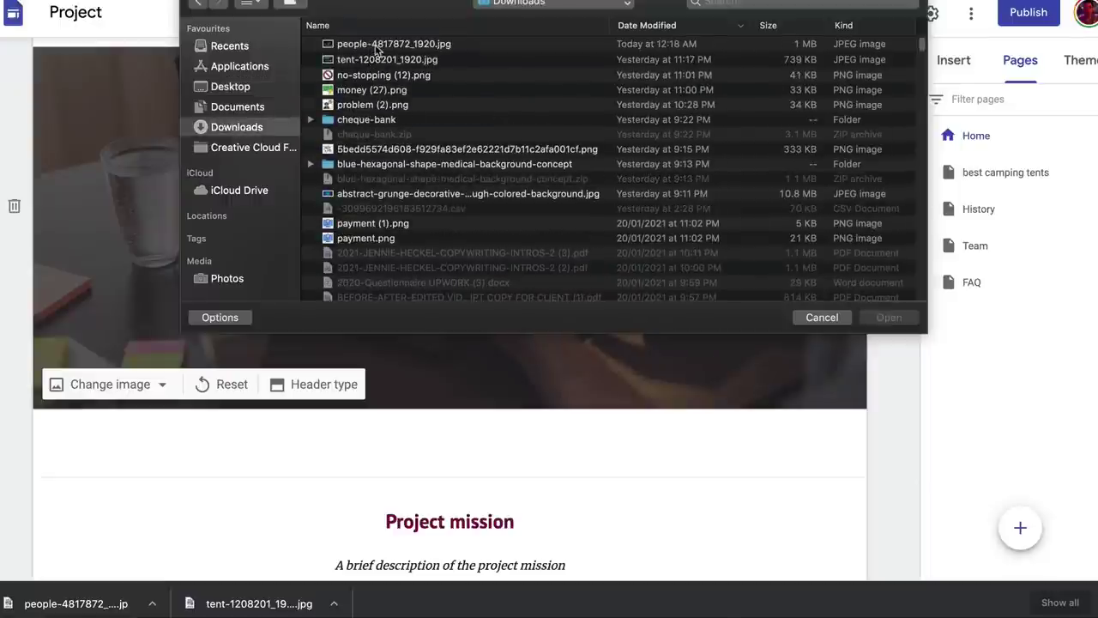
double_click(375, 44)
- Replace the "[Project Name]" title in the Home page header with "Camping Down Under"
left_click(431, 208)
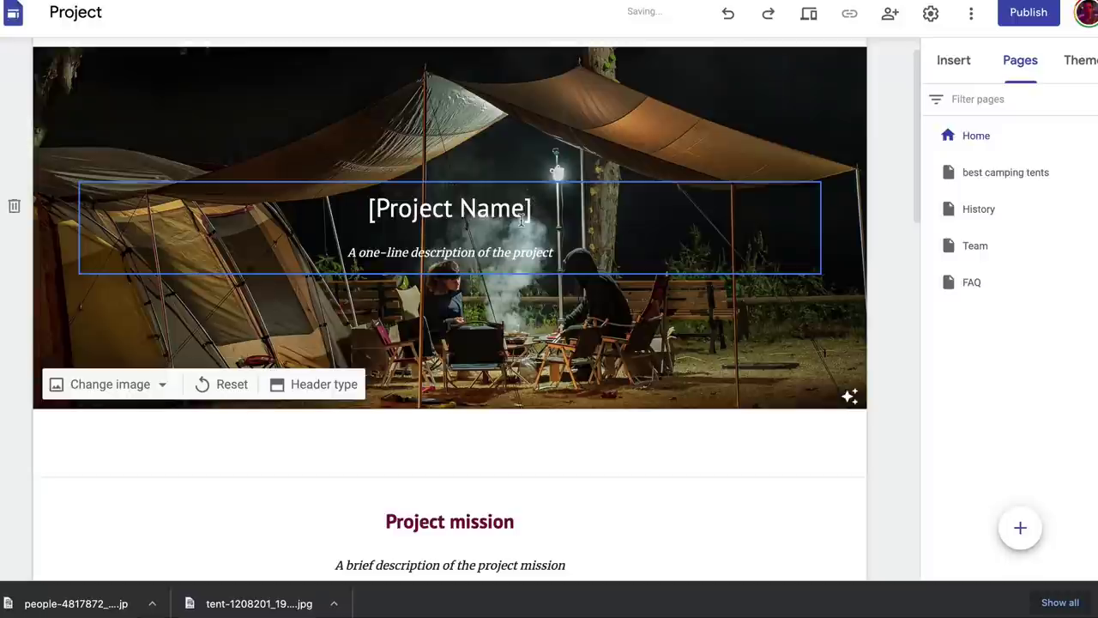
left_click_drag(525, 215, 370, 208)
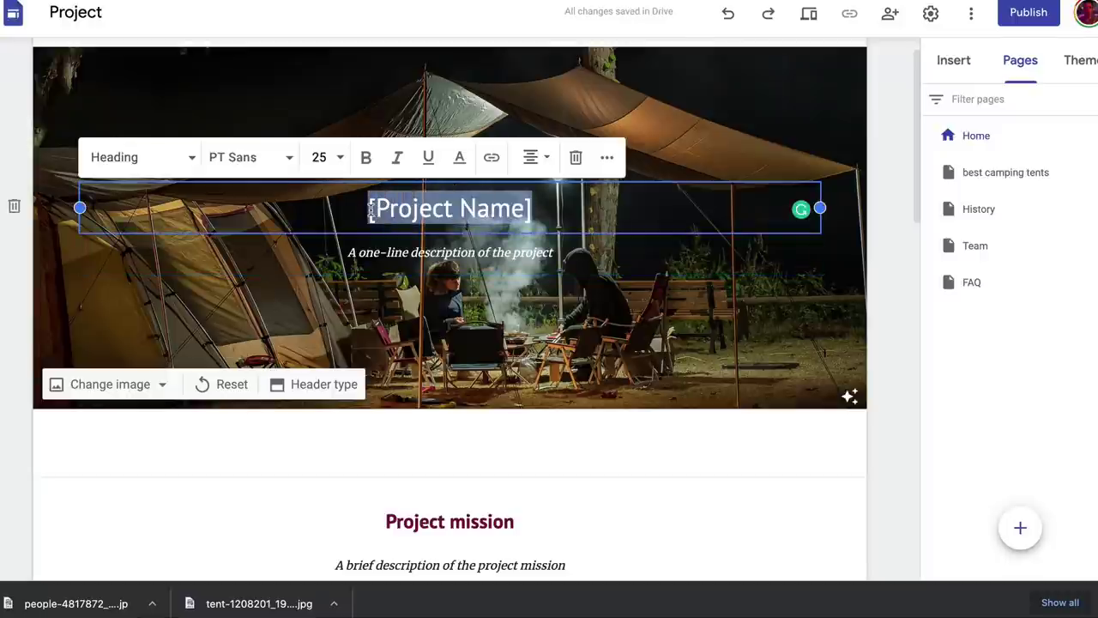
type("Camping")
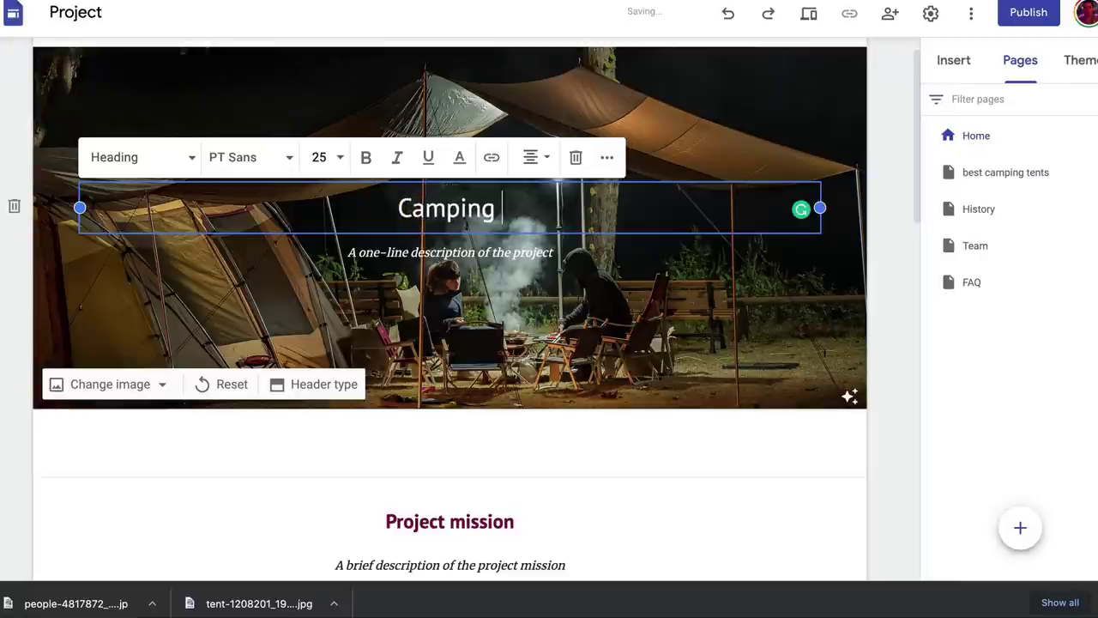
type(" Down Under")
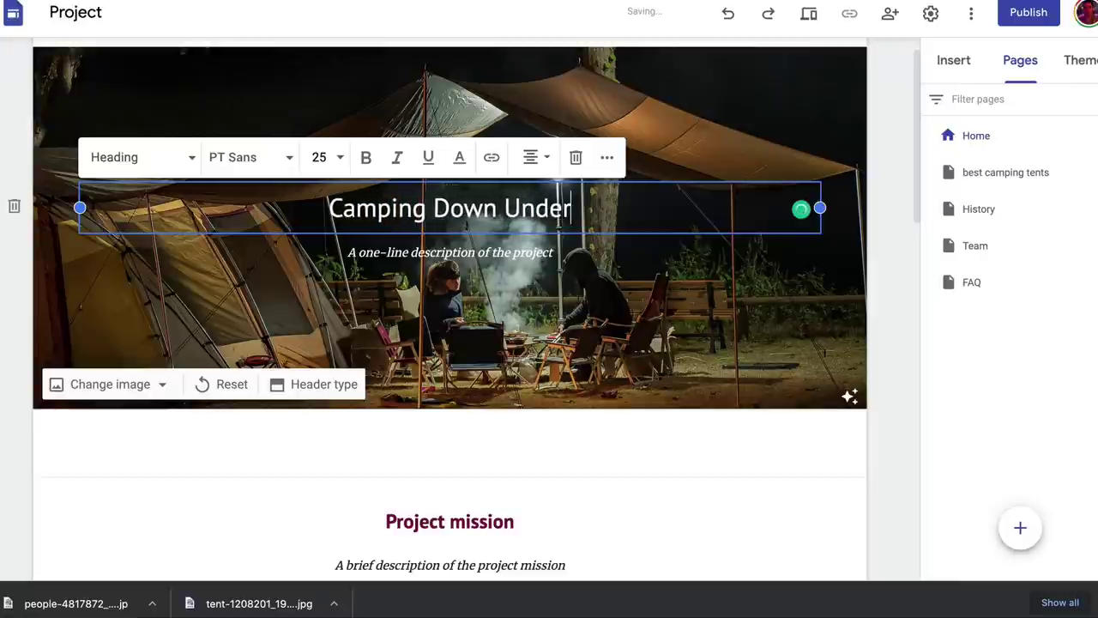
- Replace the one-line description under the header title with "We Reviews The Best And Latest Camping gear."
left_click(440, 246)
left_click_drag(556, 251, 355, 255)
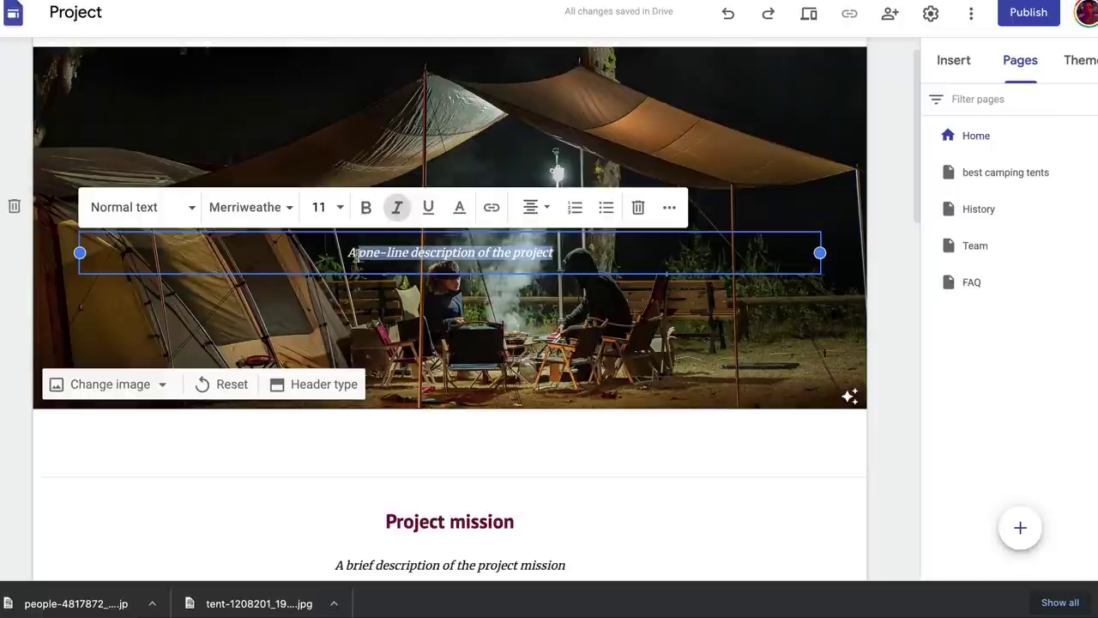
type("We")
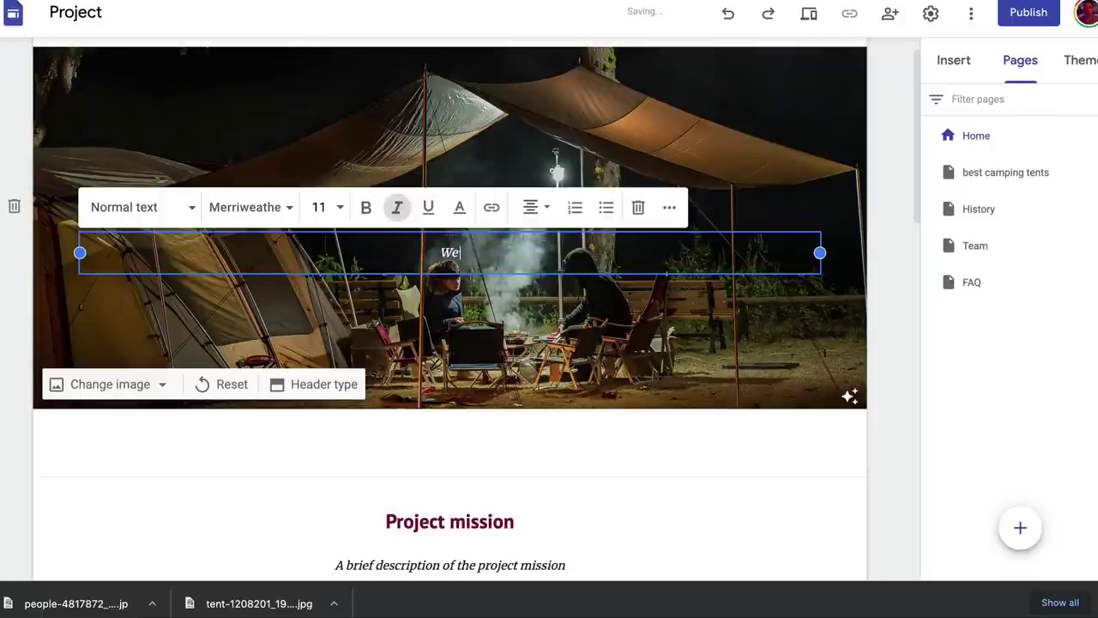
type(" Reviews The")
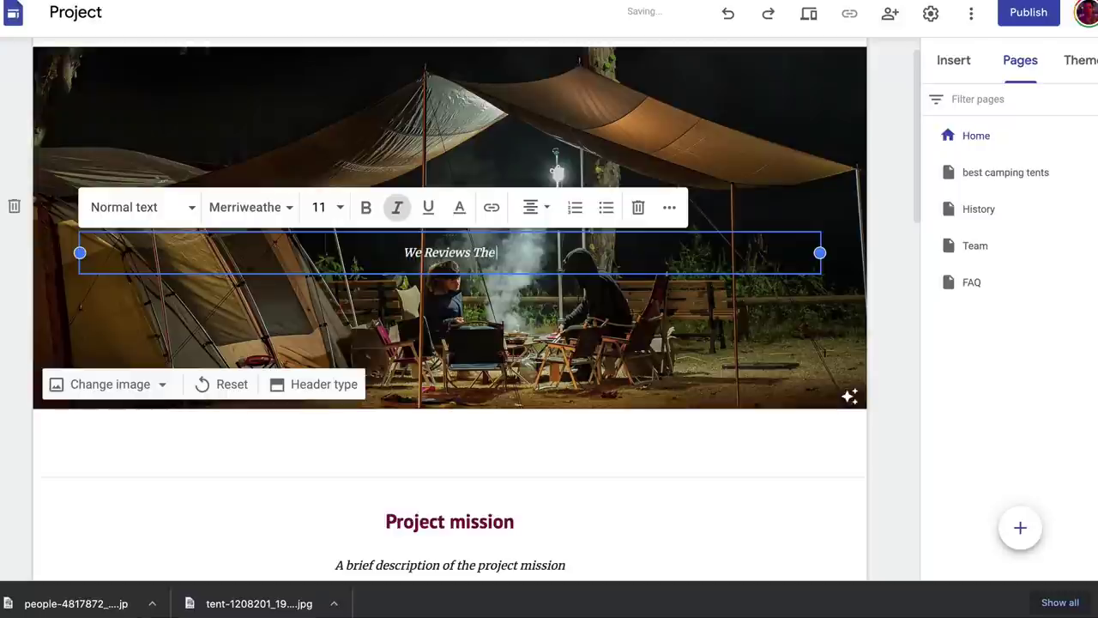
type(" Best An")
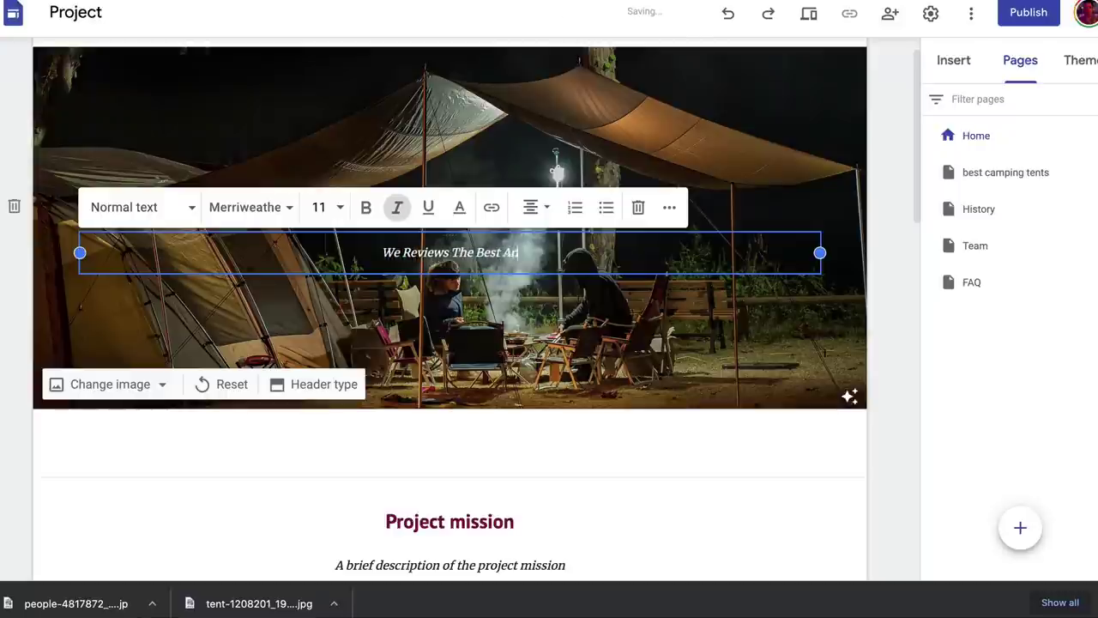
type("d Latest Ca")
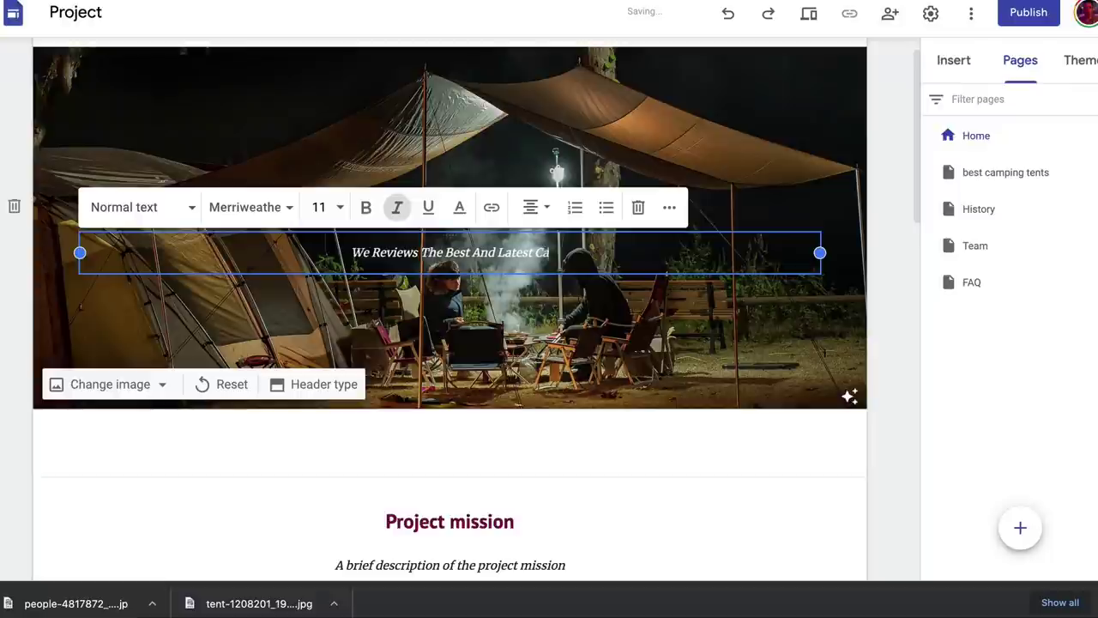
type("mping gear.")
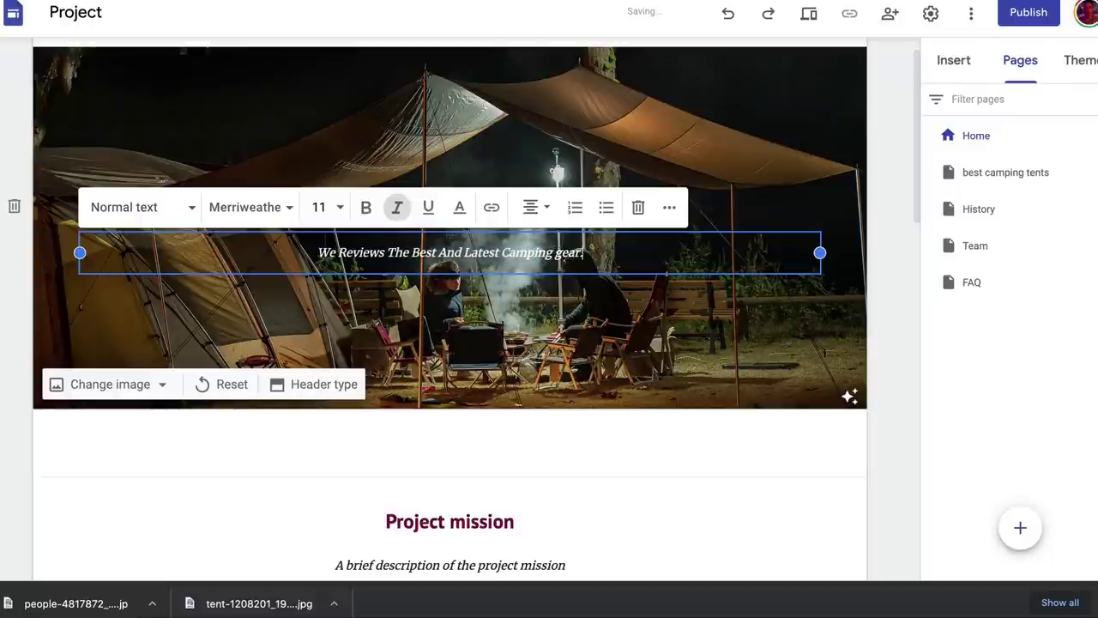
- Set the Home page header type to Banner
left_click(17, 269)
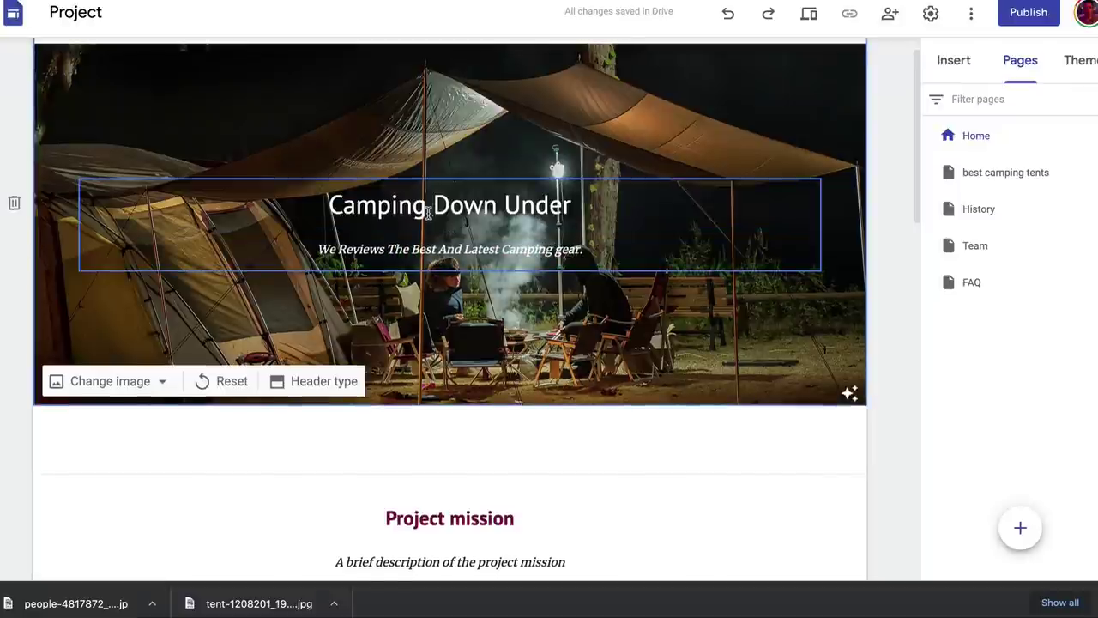
scroll(347, 221, "down", 1)
left_click(316, 318)
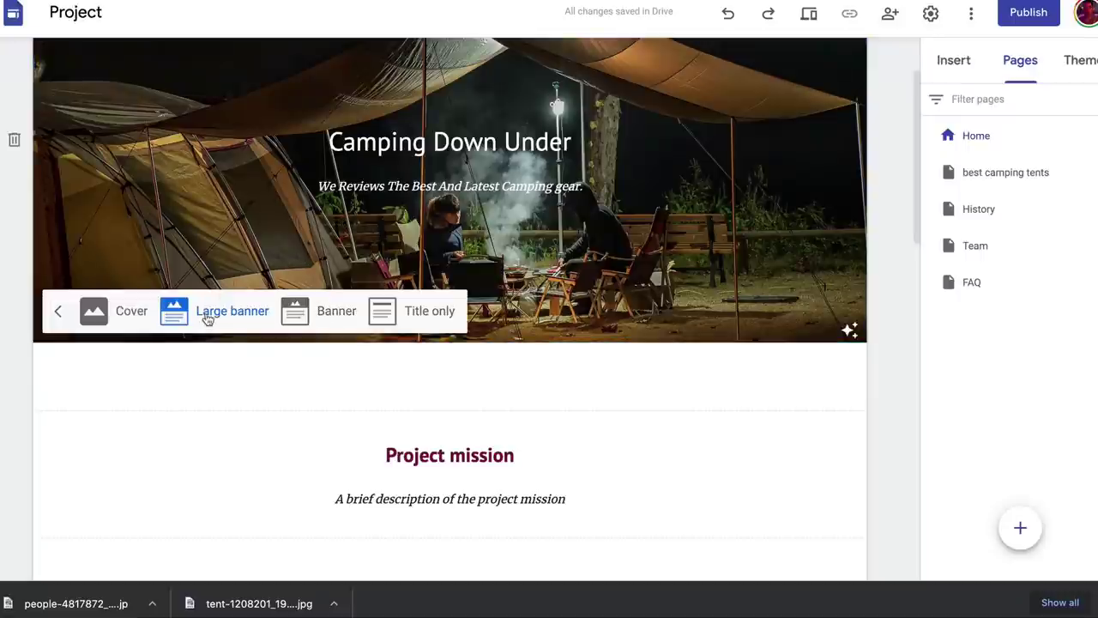
left_click(307, 317)
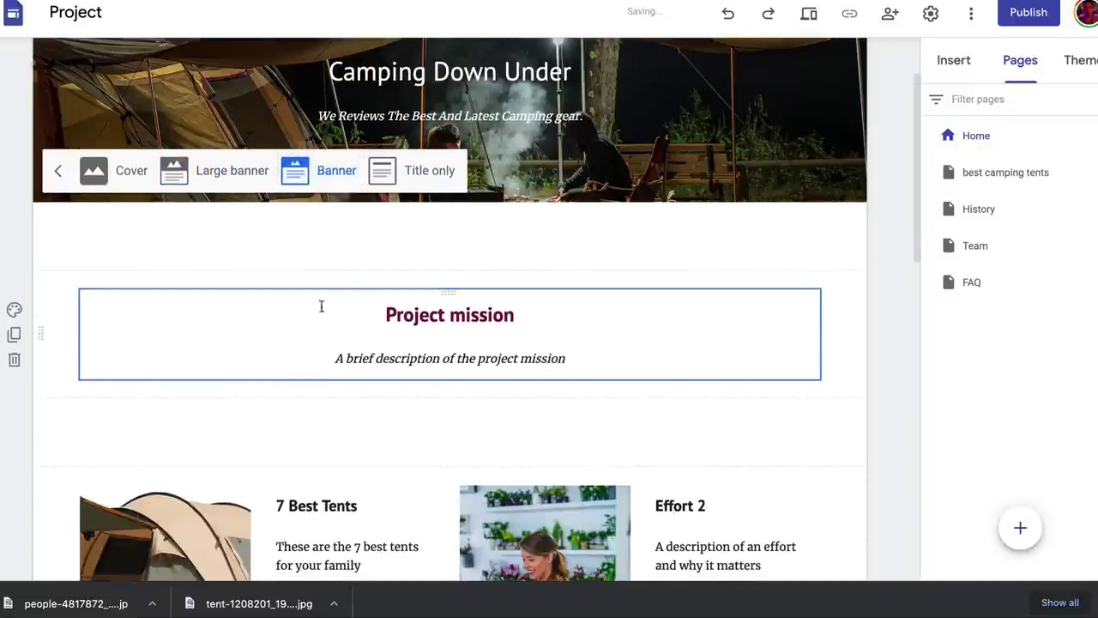
scroll(556, 139, "up", 2)
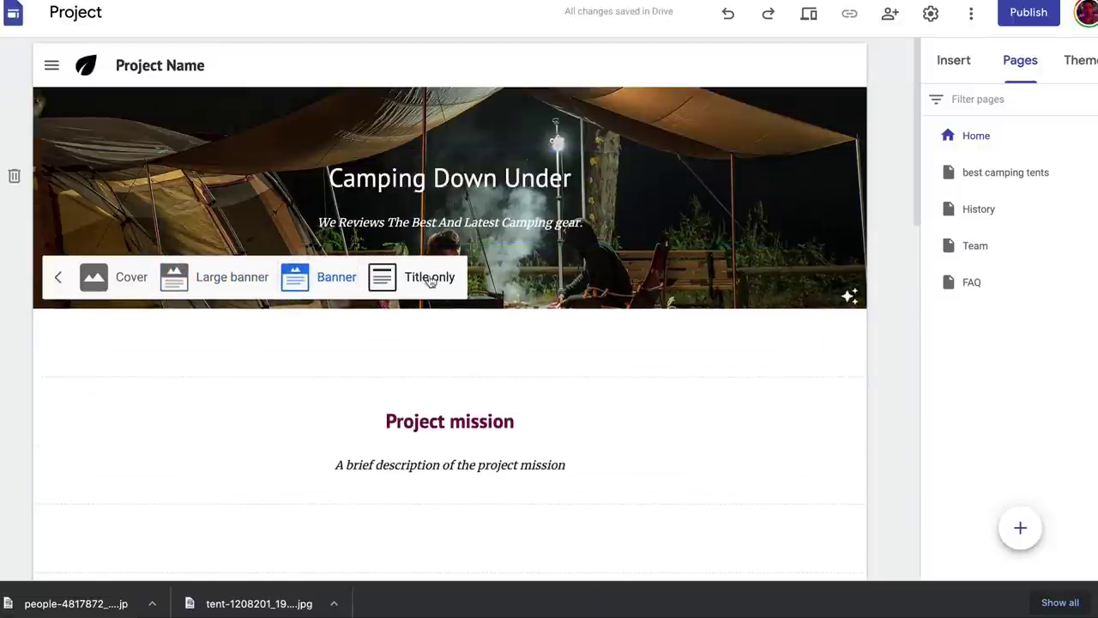
- Insert the layout with two images above captions on the Home page and place it just above the "Quesyytions?" section
scroll(433, 353, "down", 1)
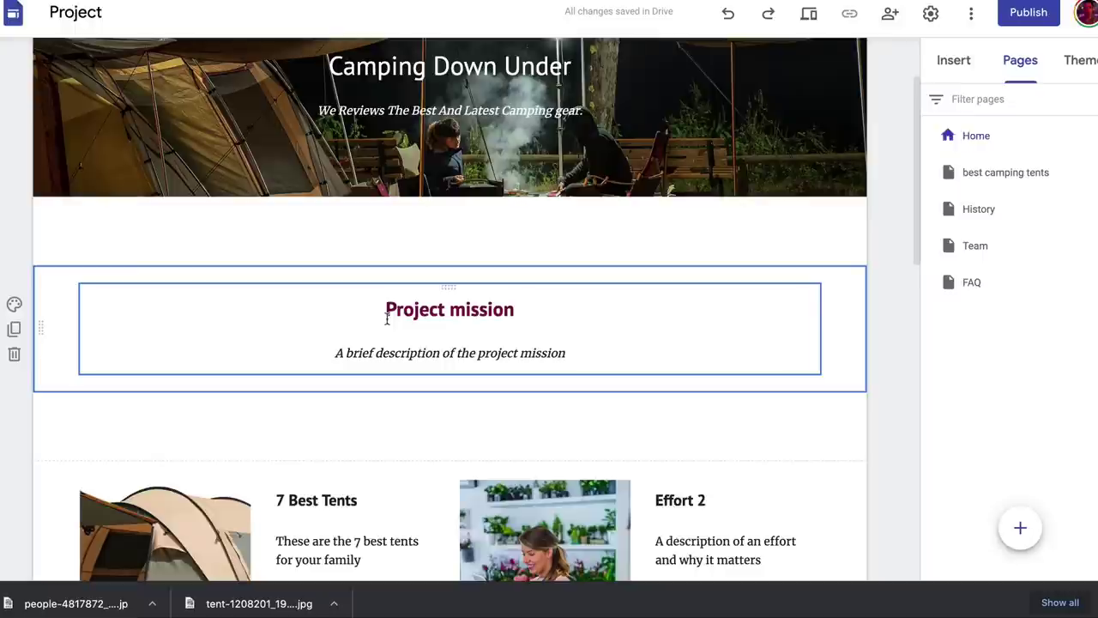
scroll(384, 324, "down", 2)
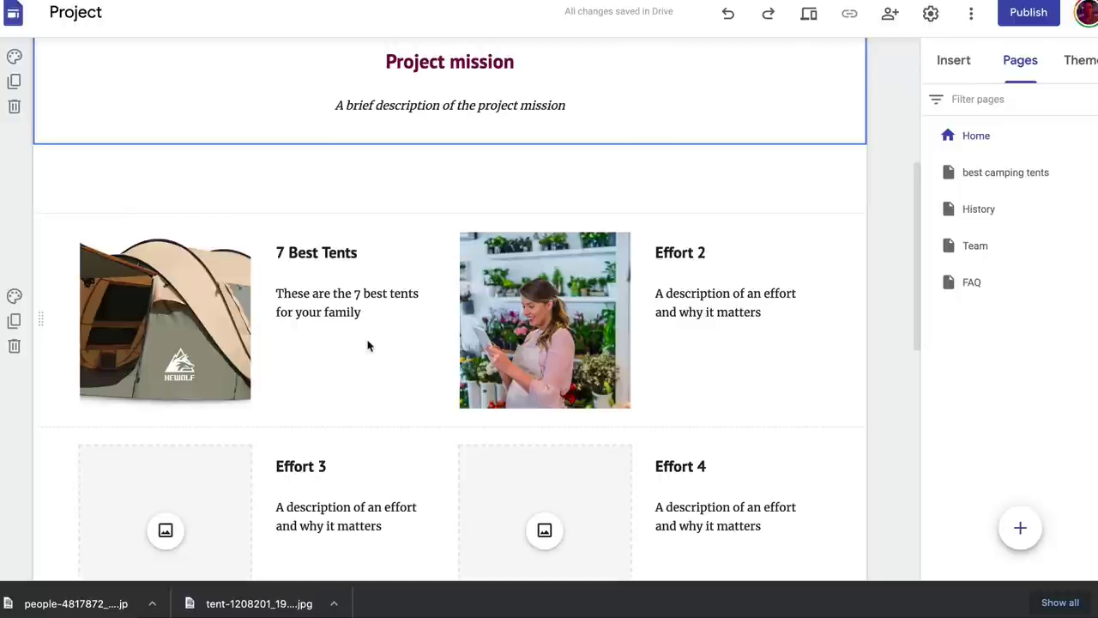
scroll(564, 328, "down", 2)
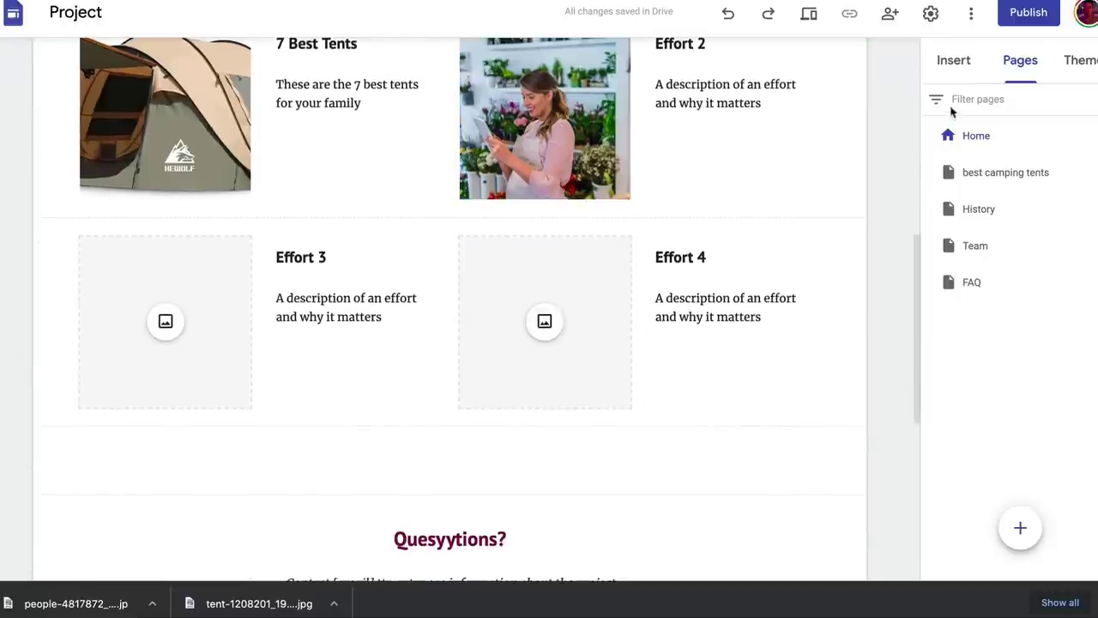
left_click(954, 61)
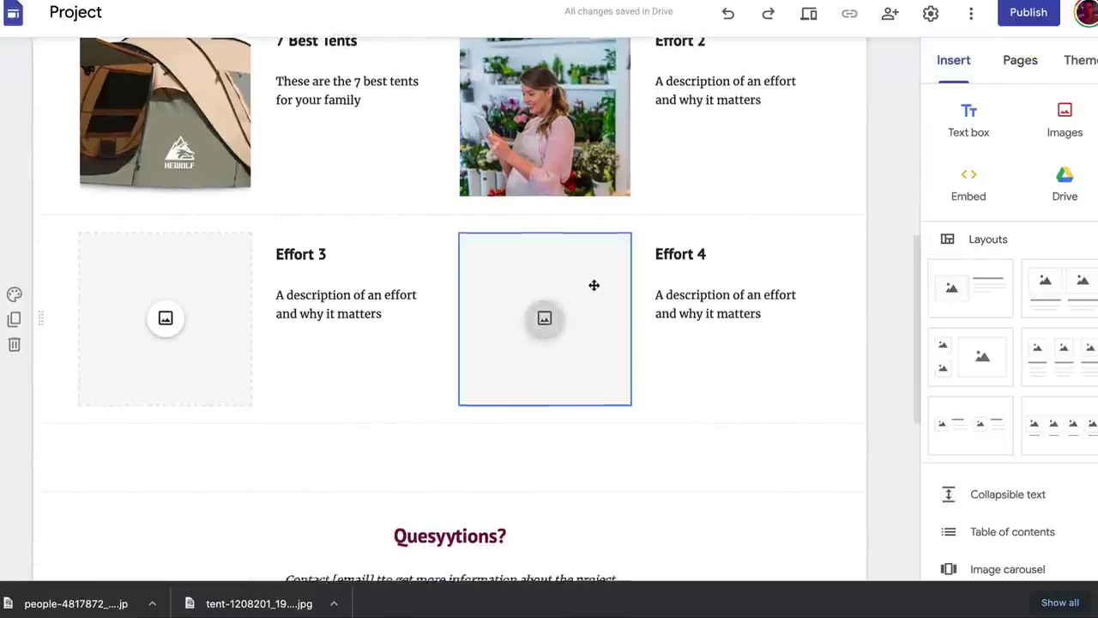
scroll(594, 285, "down", 3)
left_click(1047, 293)
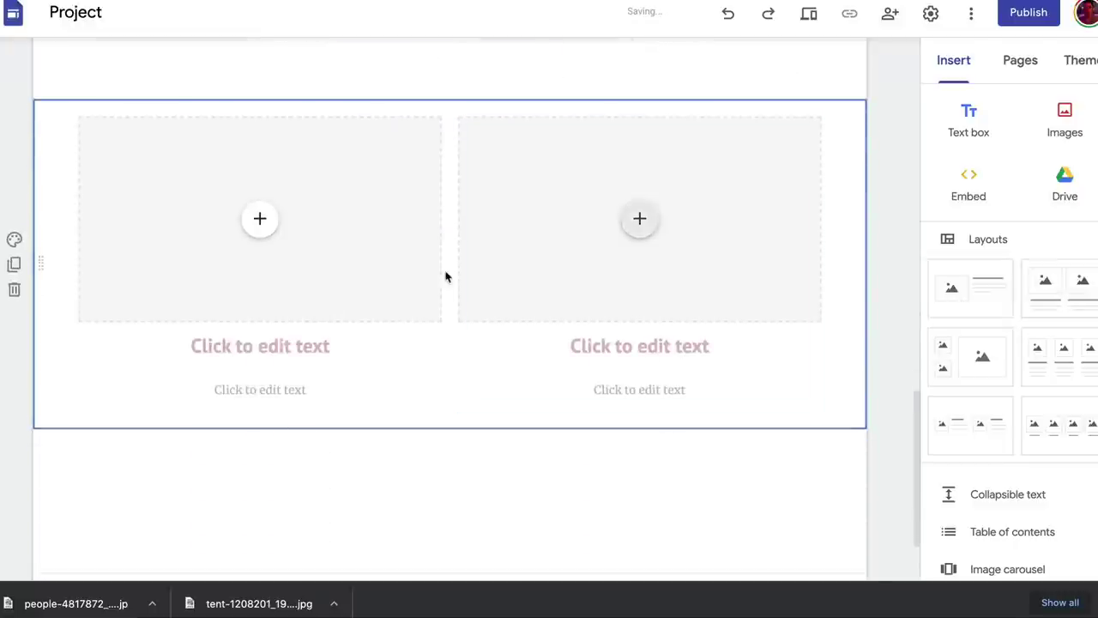
scroll(440, 169, "up", 1)
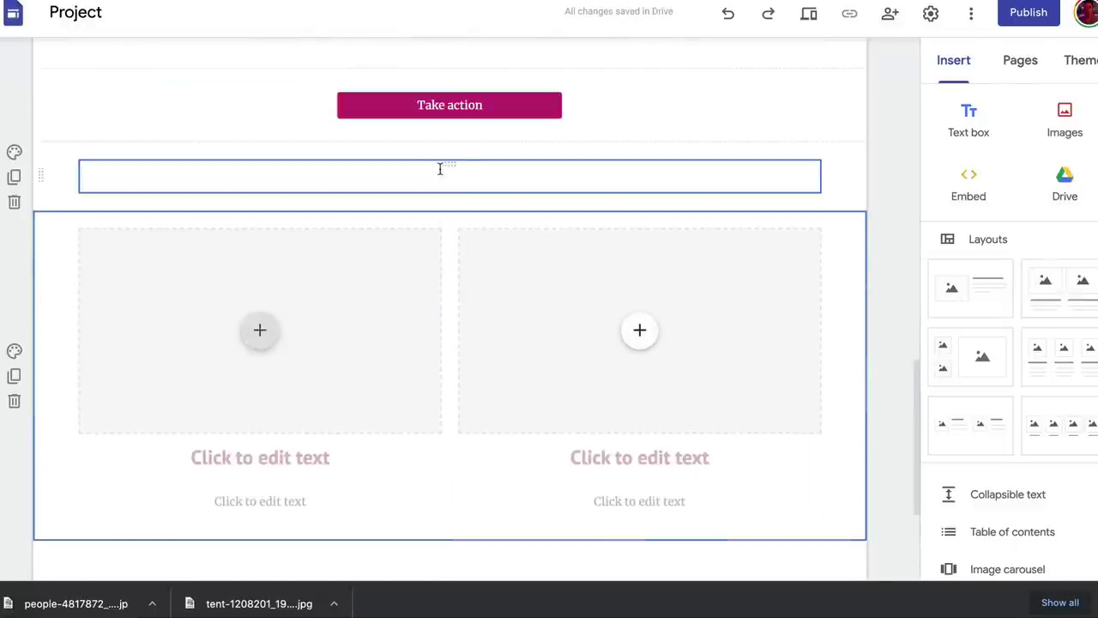
scroll(469, 561, "down", 2)
left_click(260, 172)
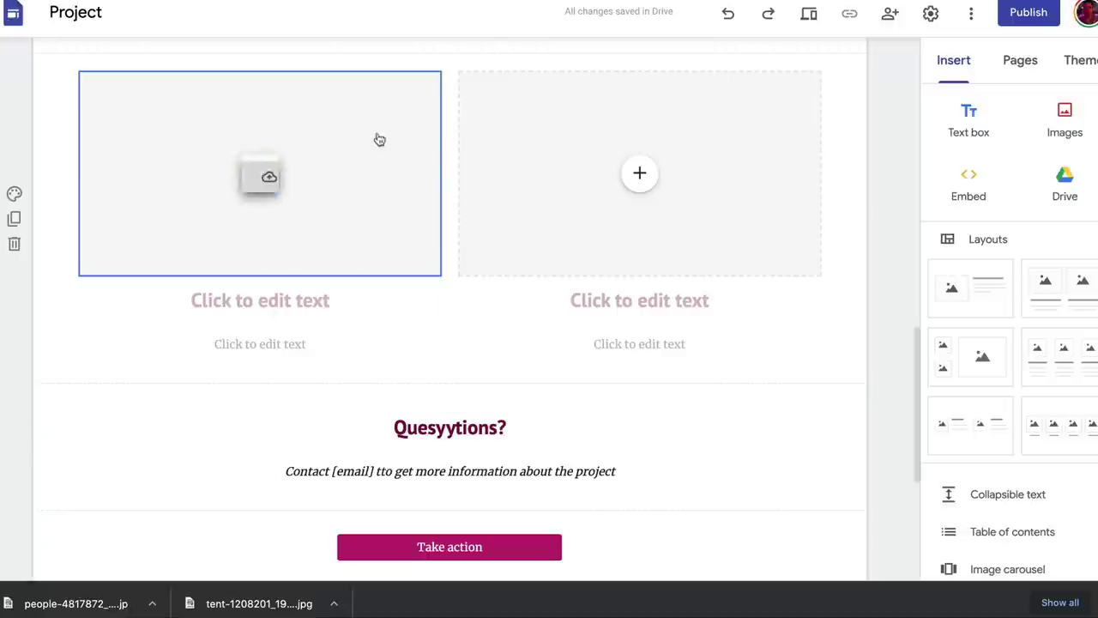
key("Escape")
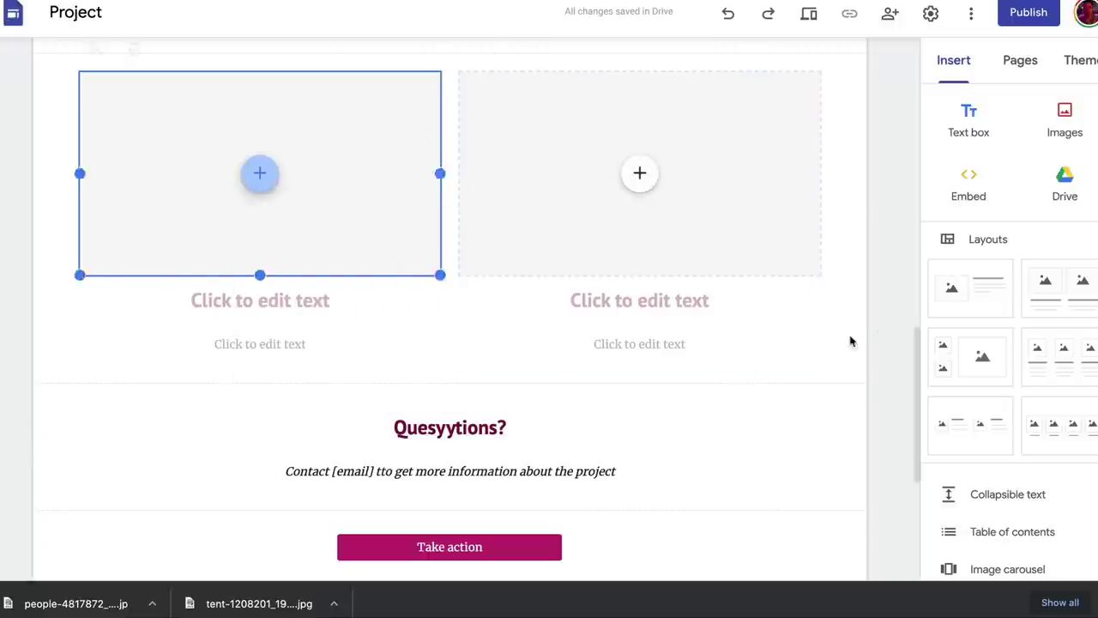
scroll(571, 240, "down", 4)
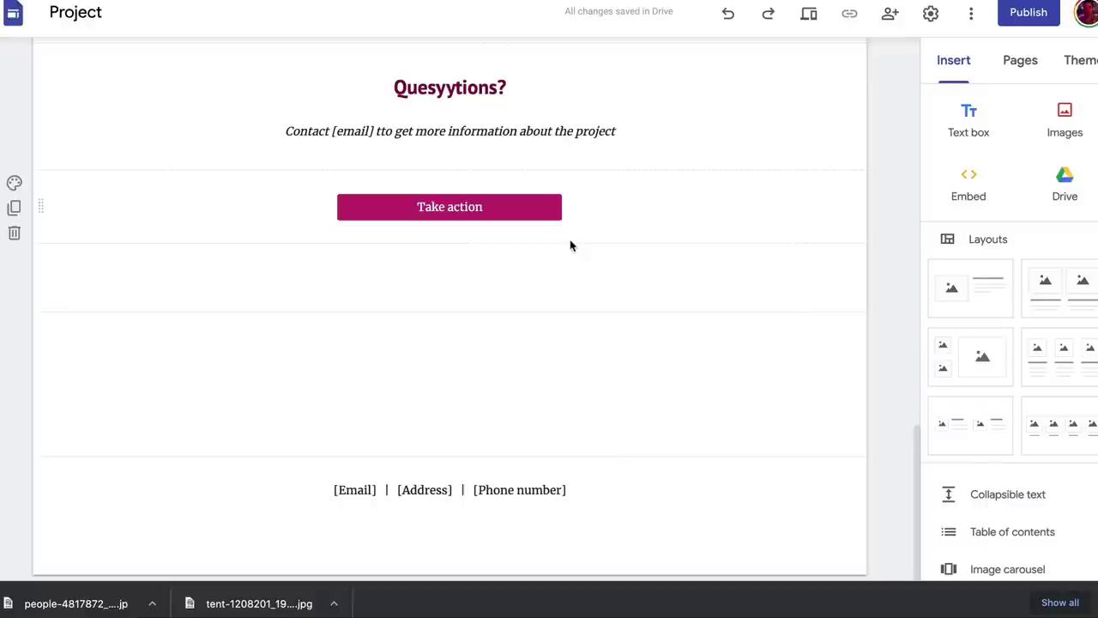
- Switch to the Google results for "free logo maker", open Shopify's Hatchful site and browse its logo templates
scroll(570, 246, "up", 10)
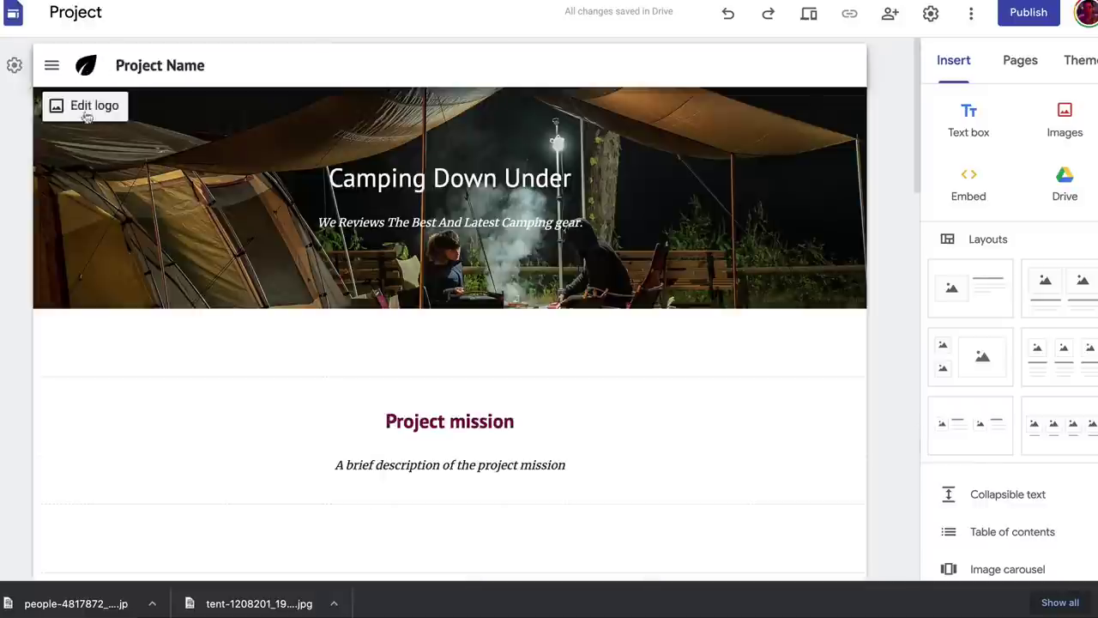
key("ctrl+Tab")
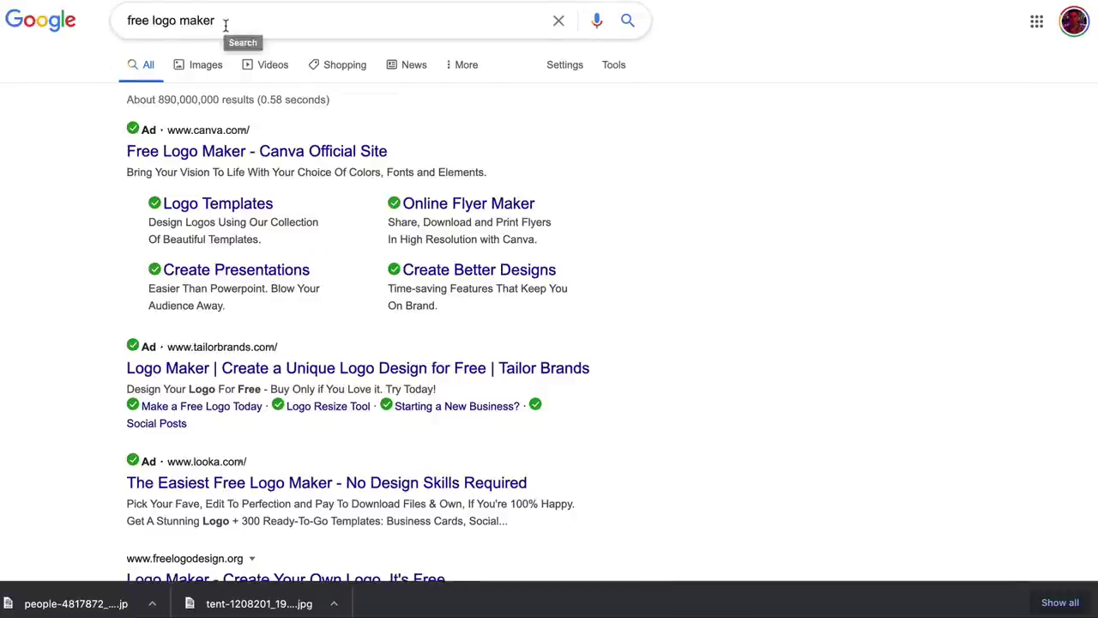
scroll(526, 465, "down", 6)
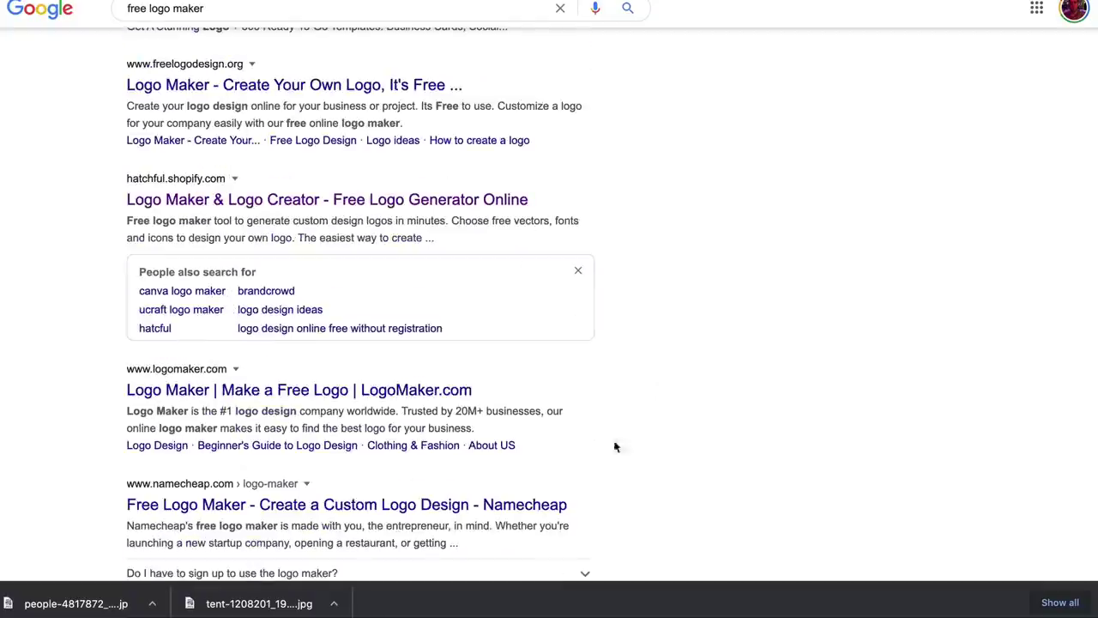
left_click(290, 206)
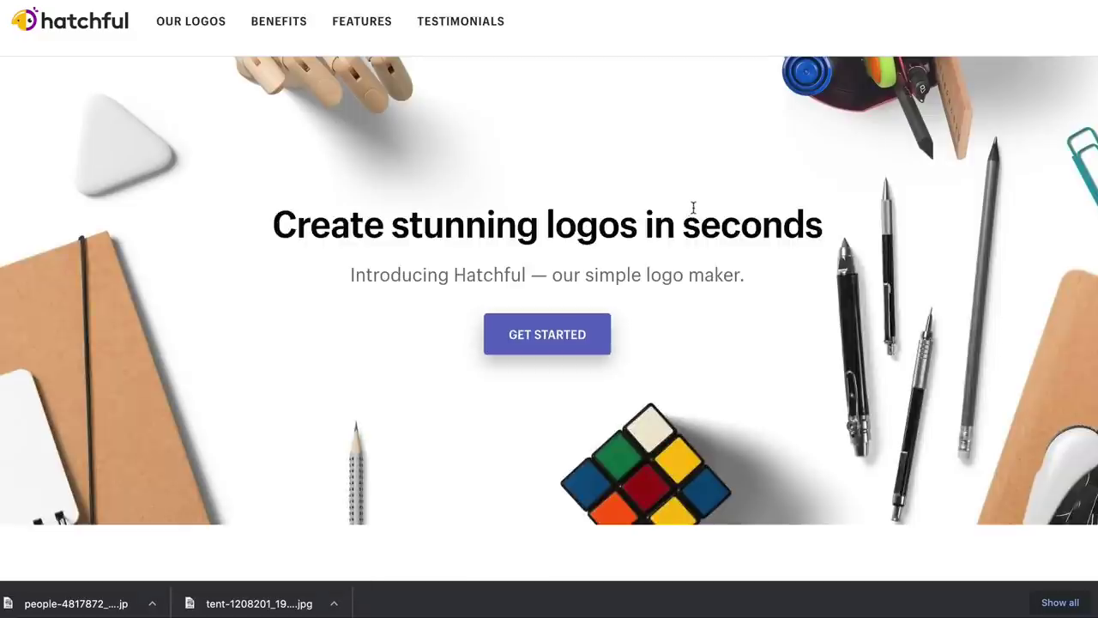
scroll(483, 351, "down", 9)
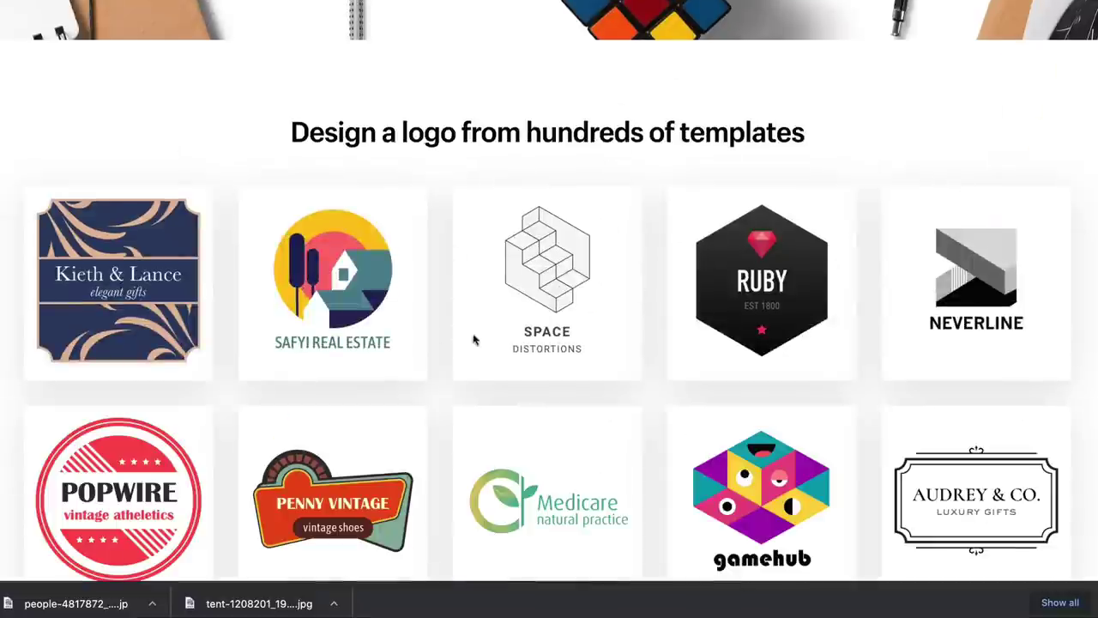
scroll(630, 252, "down", 5)
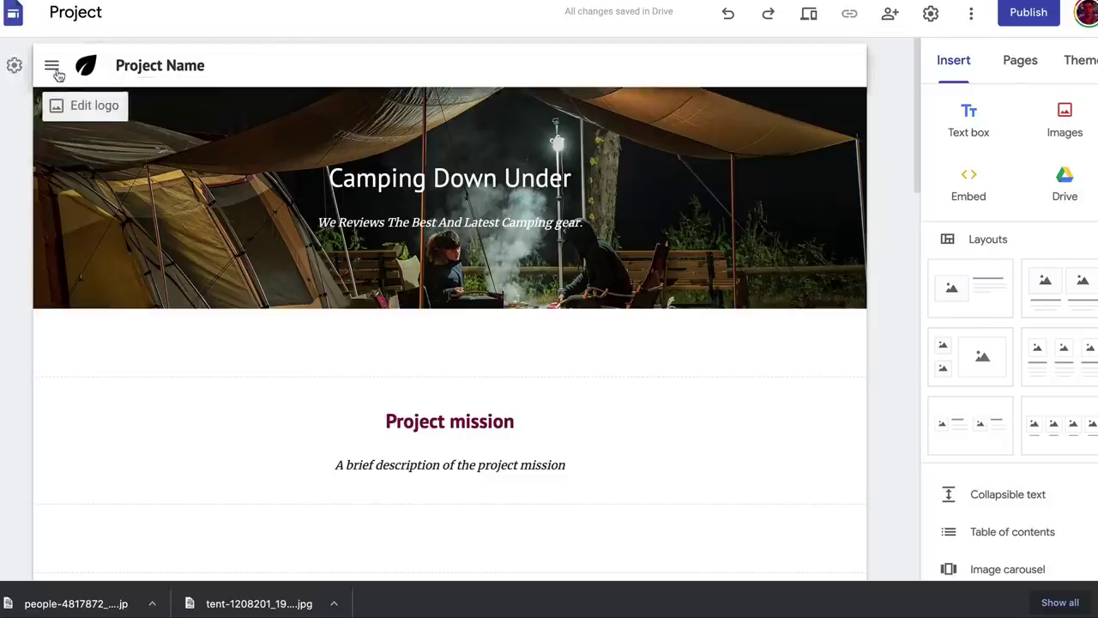
- Return to Google Sites and view the brand image settings for the site logo, leaving the logo as it is
left_click(79, 107)
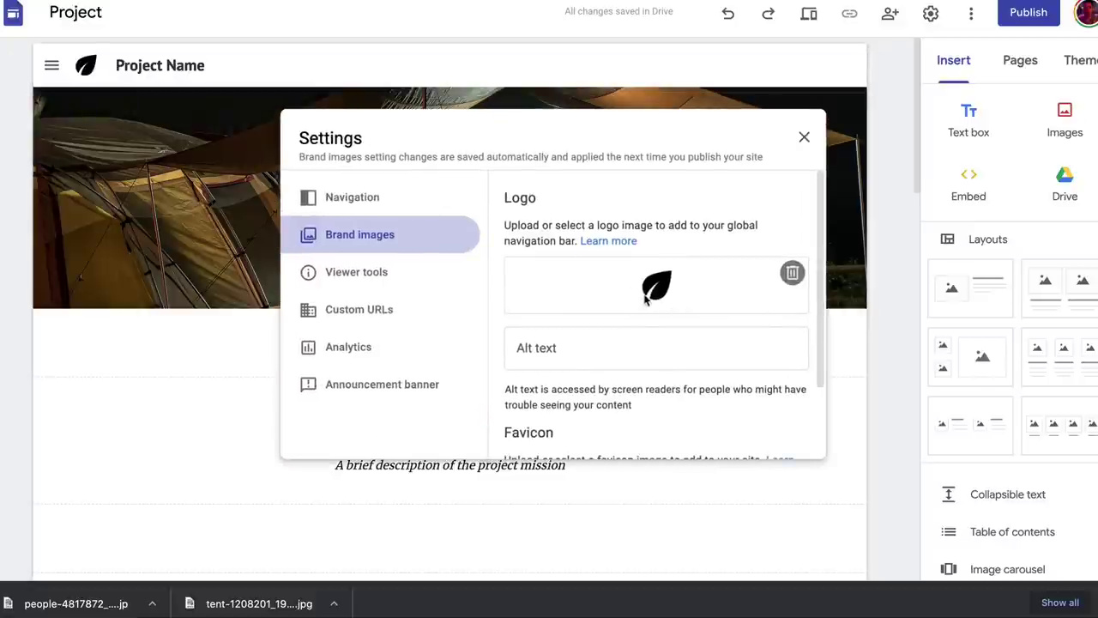
left_click(805, 139)
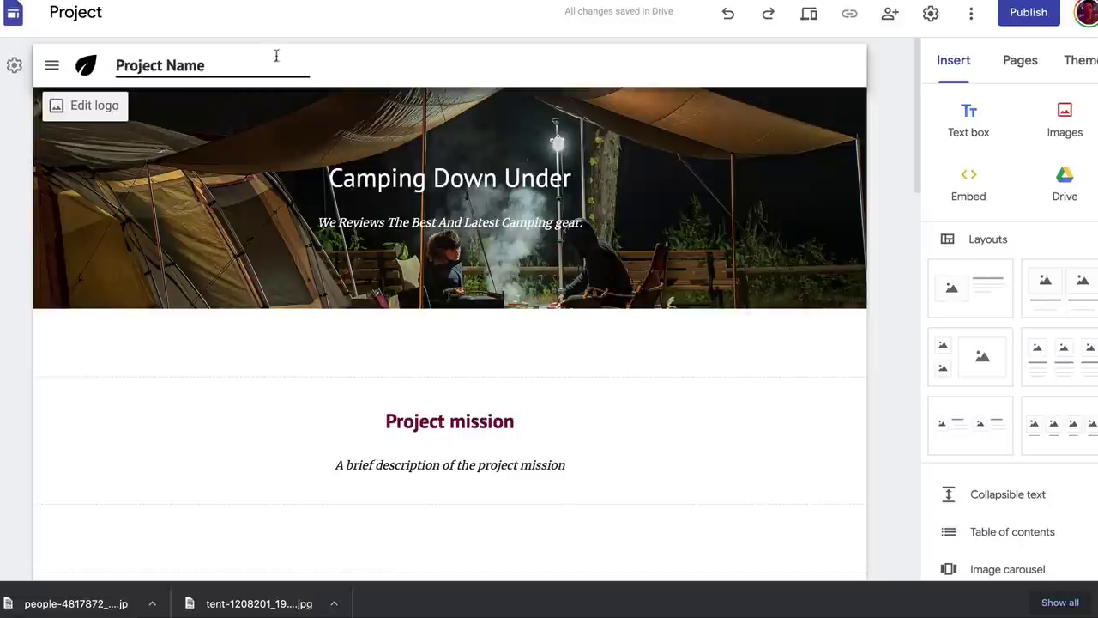
- Replace the site name "Project Name" in the navigation bar with "Camping Down Under"
left_click_drag(277, 69, 118, 68)
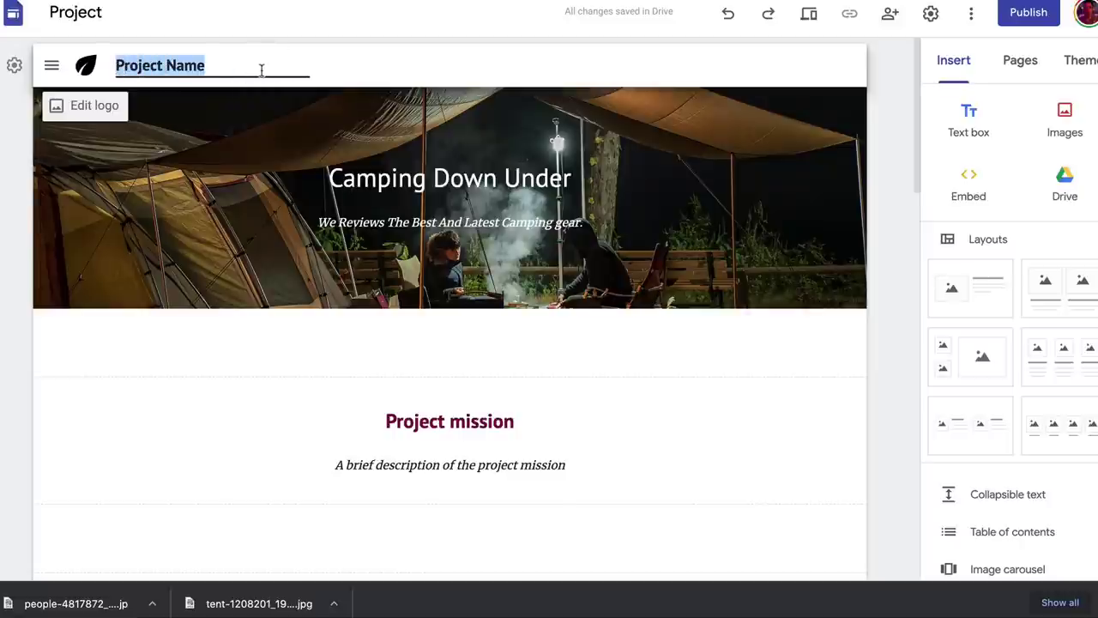
type("Campin")
type("g Down")
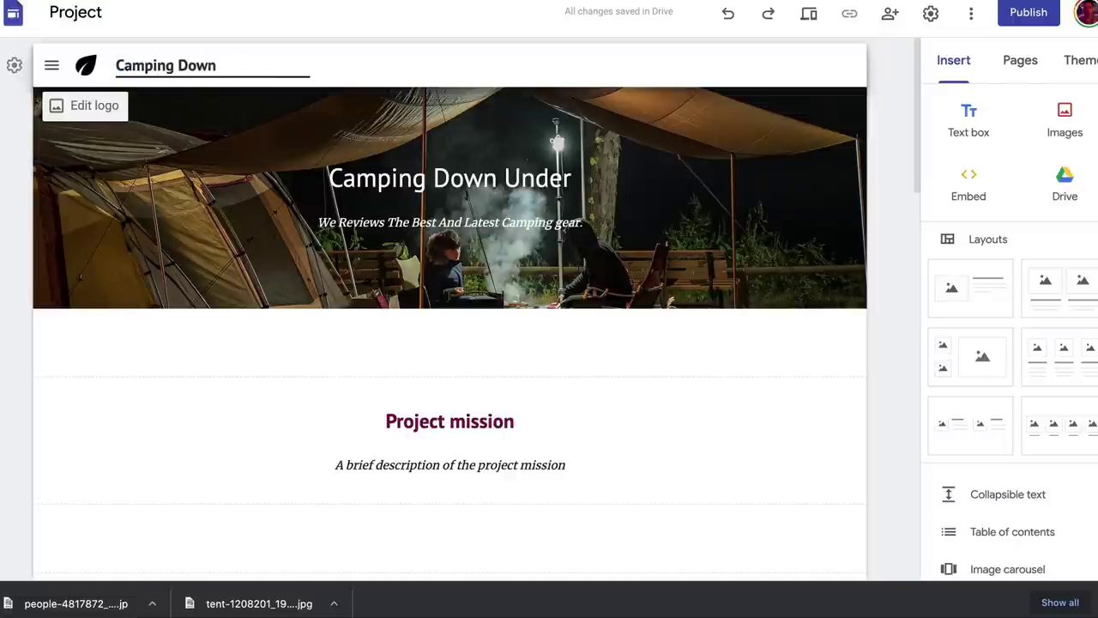
type("under")
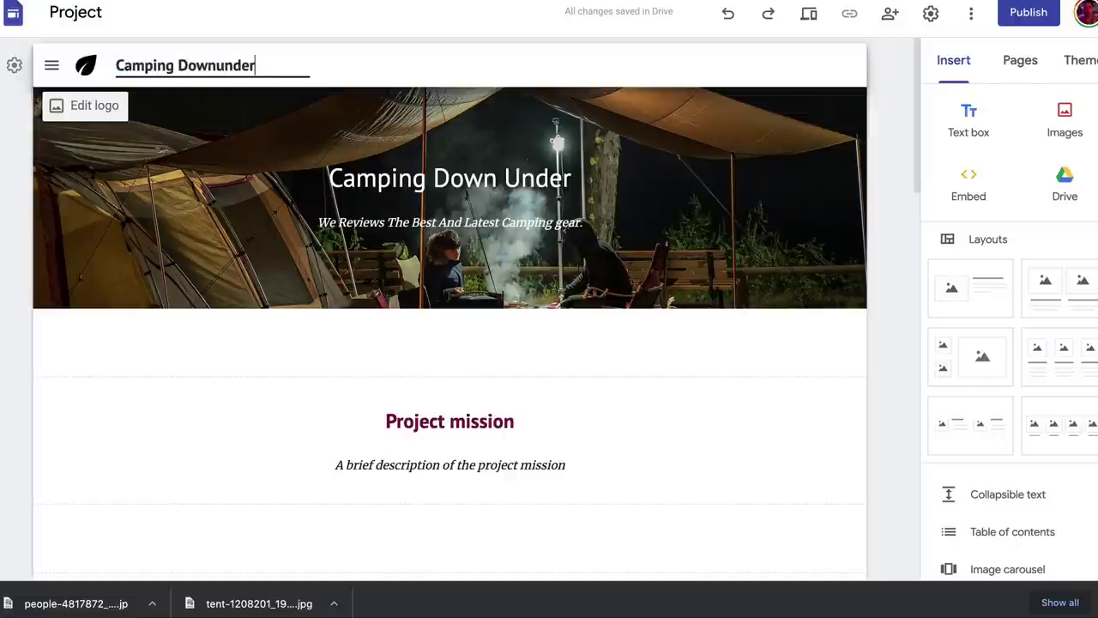
left_click(346, 76)
left_click(243, 66)
double_click(244, 65)
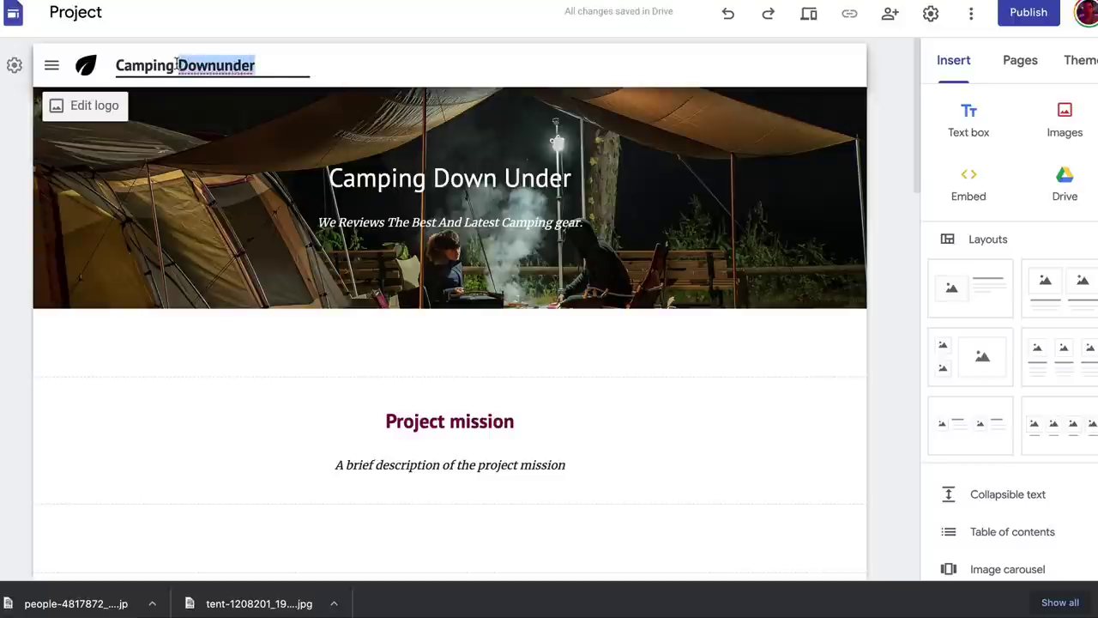
right_click(194, 68)
key("Escape")
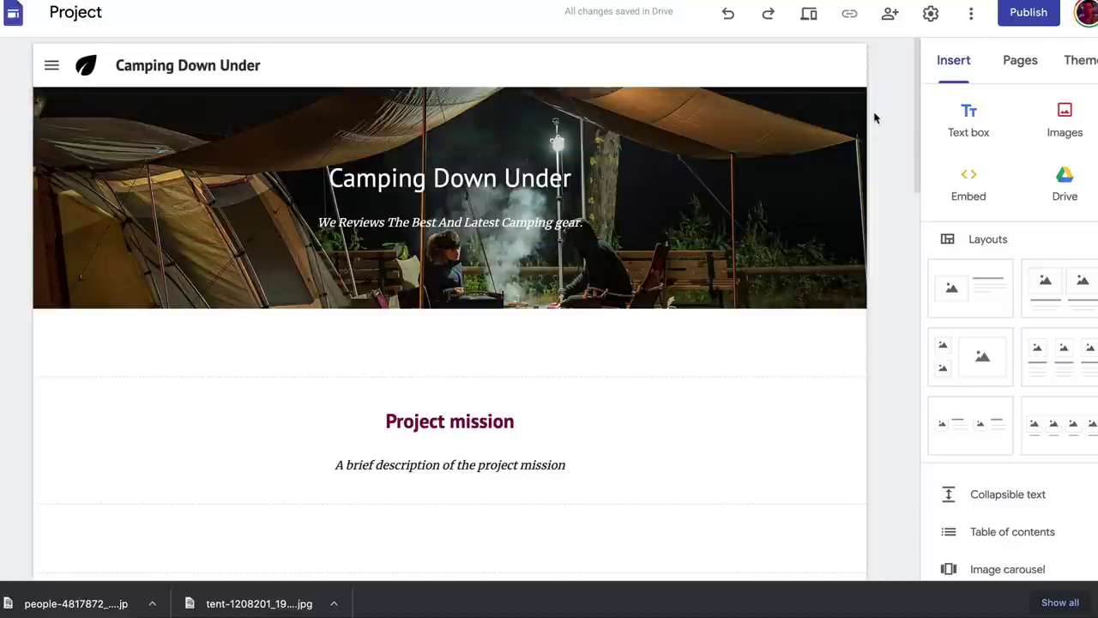
- Look over the Home page and open the site's publishing settings to examine the web address and custom URL options
scroll(649, 150, "down", 15)
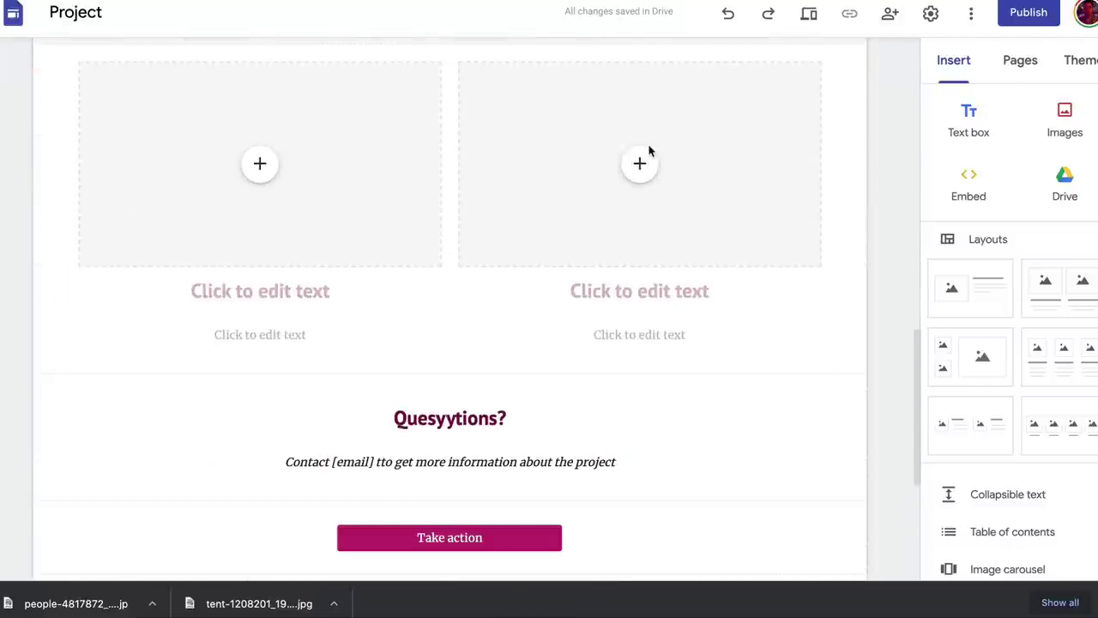
scroll(650, 150, "up", 15)
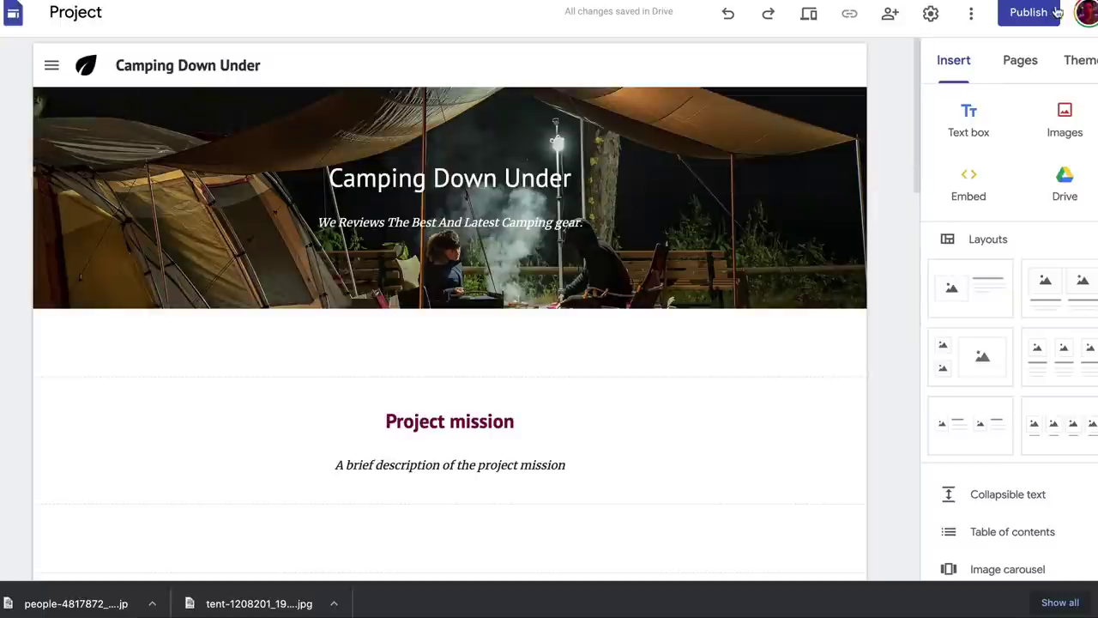
left_click(1053, 12)
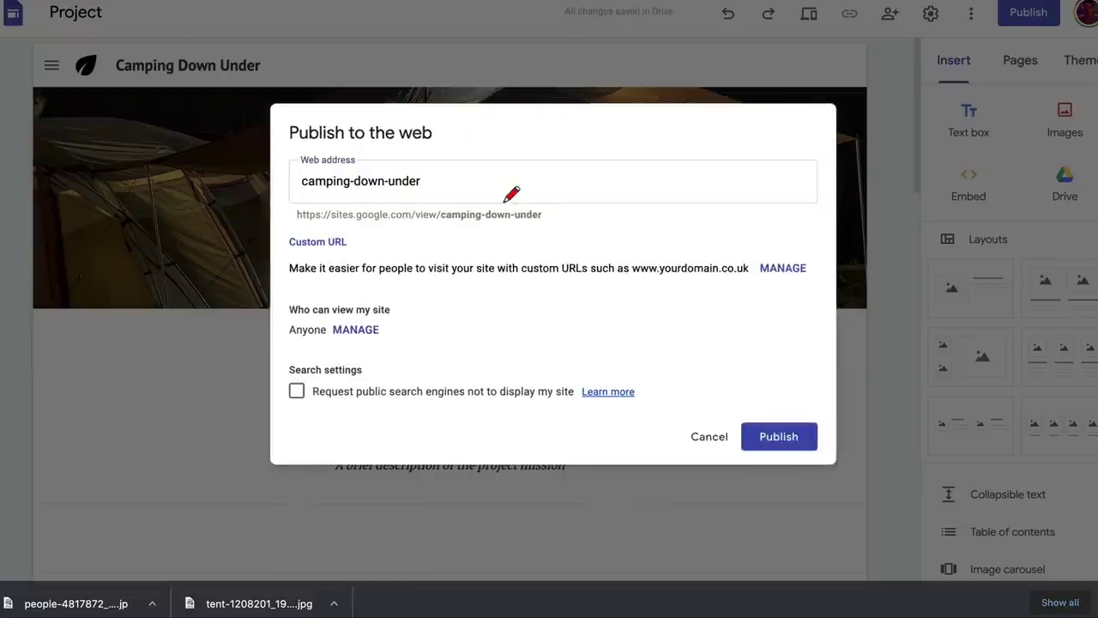
left_click_drag(293, 222, 530, 220)
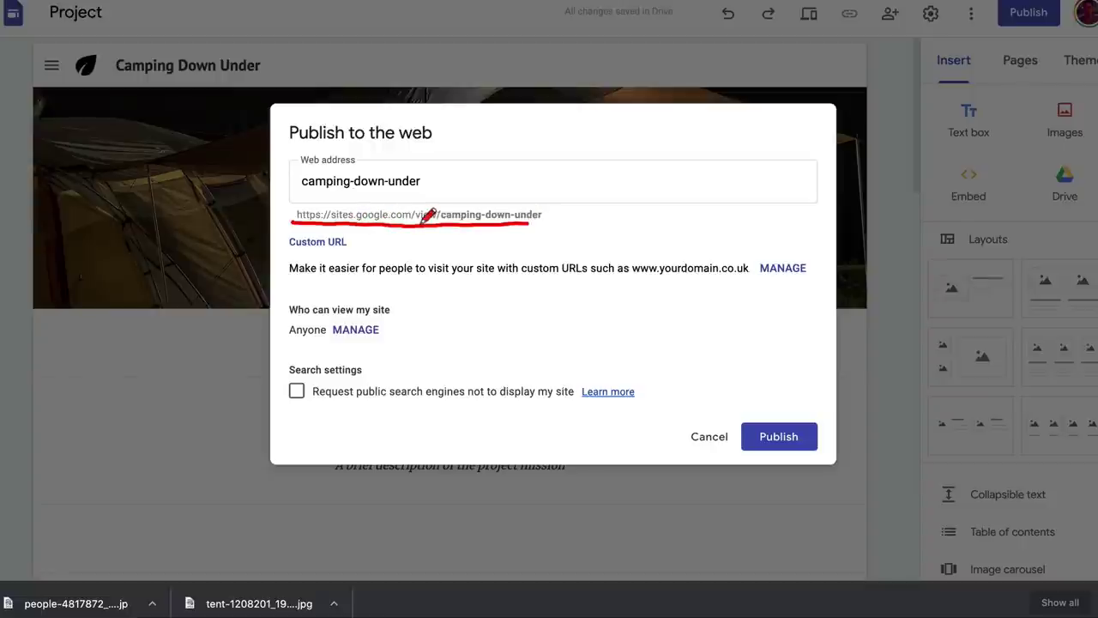
mouse_move(531, 221)
left_mouse_down()
mouse_move(555, 222)
mouse_move(484, 193)
mouse_move(422, 216)
mouse_move(550, 221)
mouse_move(536, 199)
left_mouse_up()
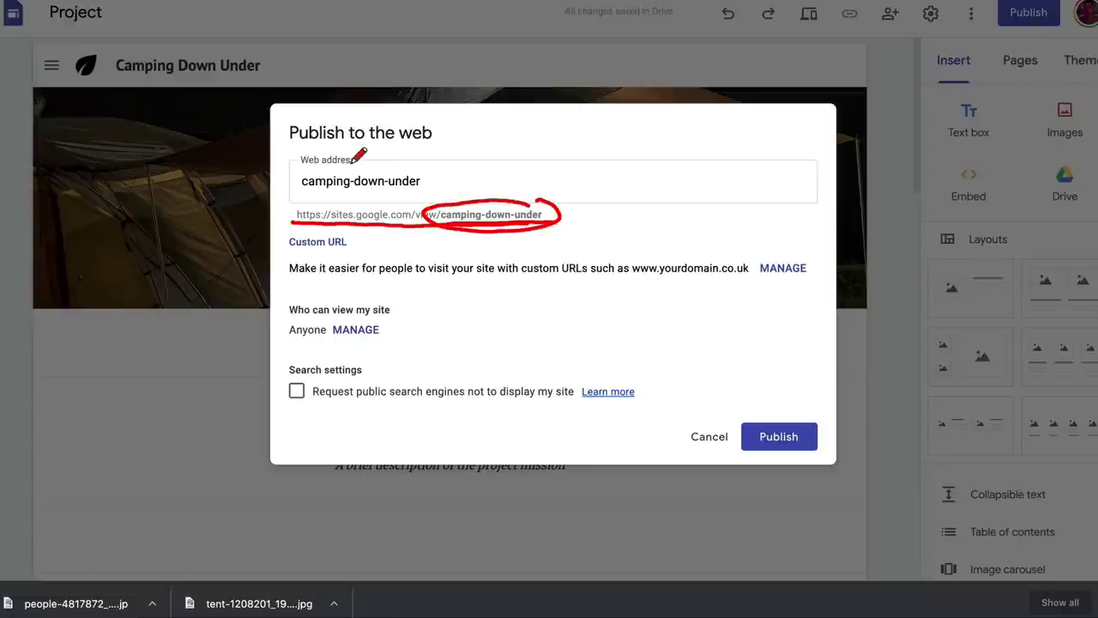
key("Escape")
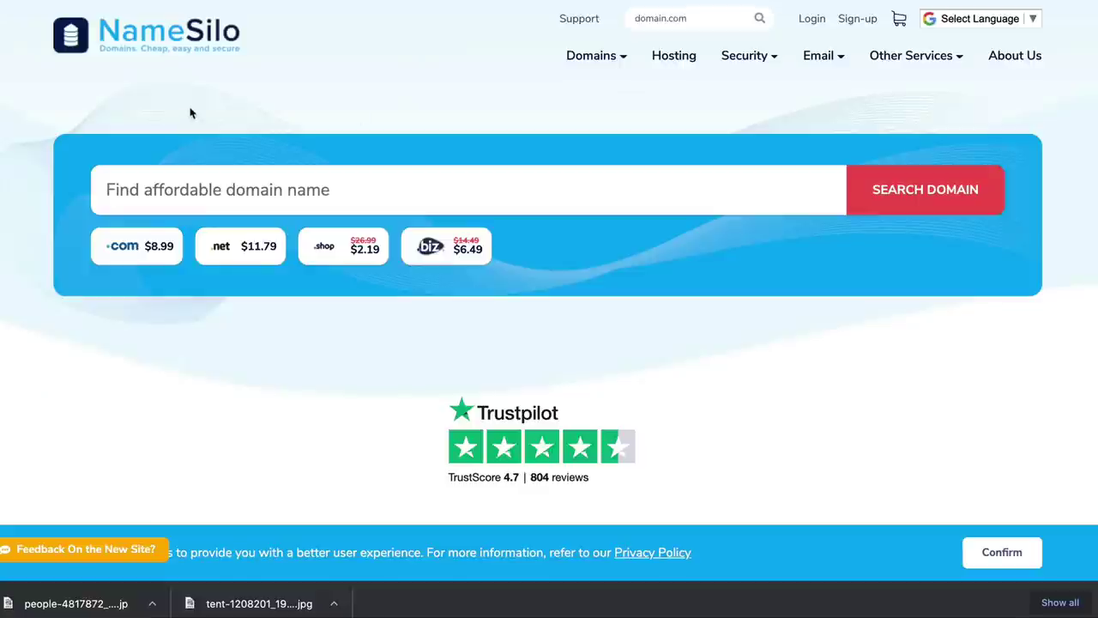
- On the NameSilo website, check the domain extension prices and open the .shop domain page
scroll(199, 90, "down", 3)
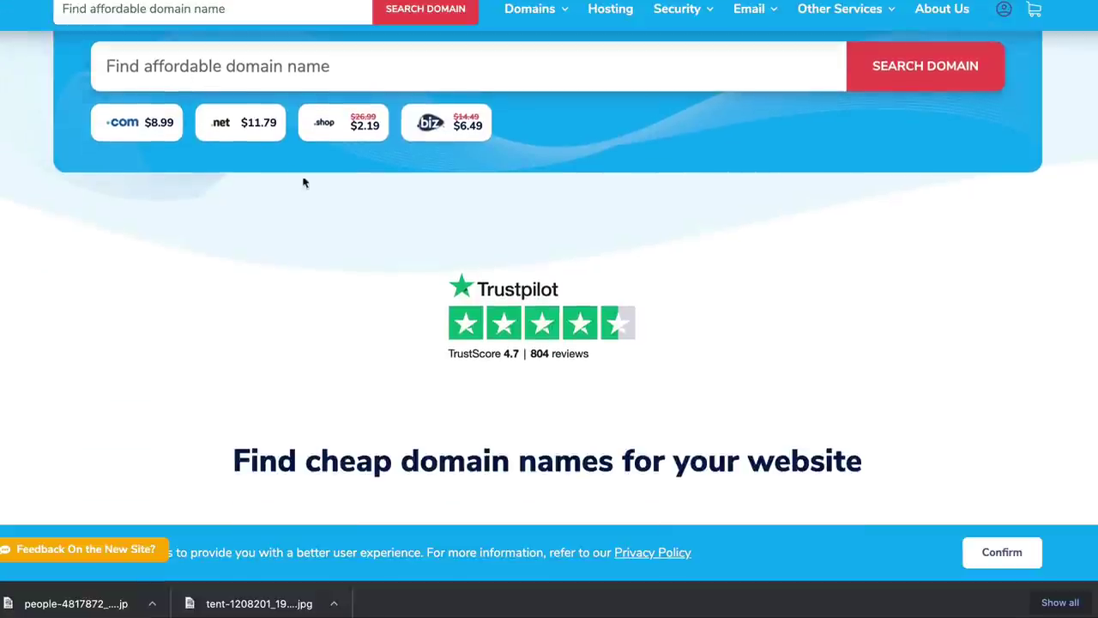
scroll(139, 135, "up", 1)
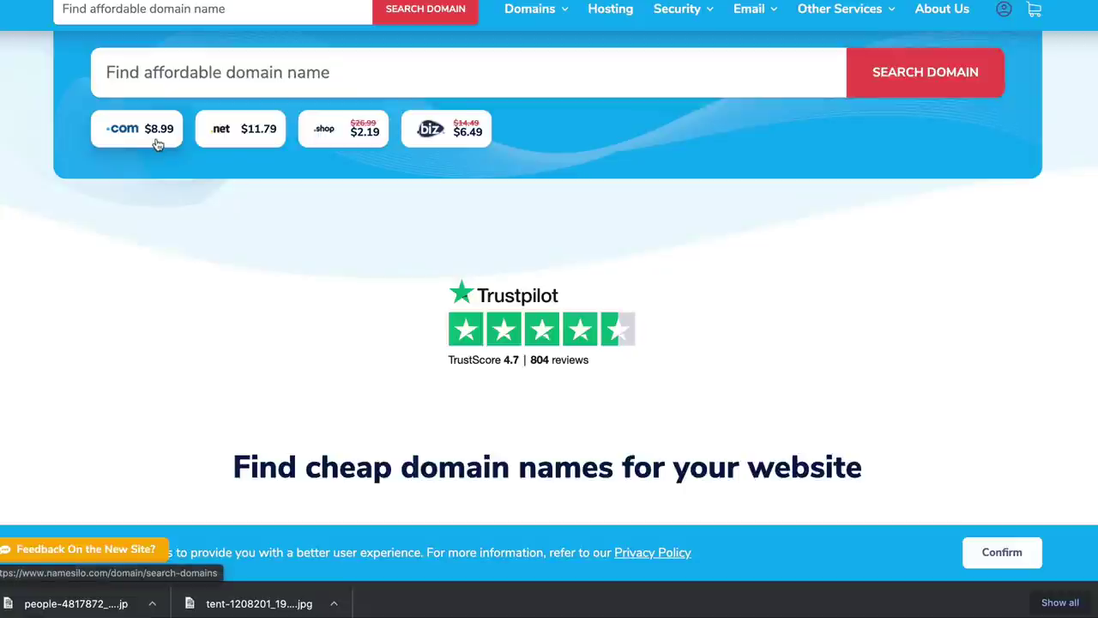
left_click(356, 144)
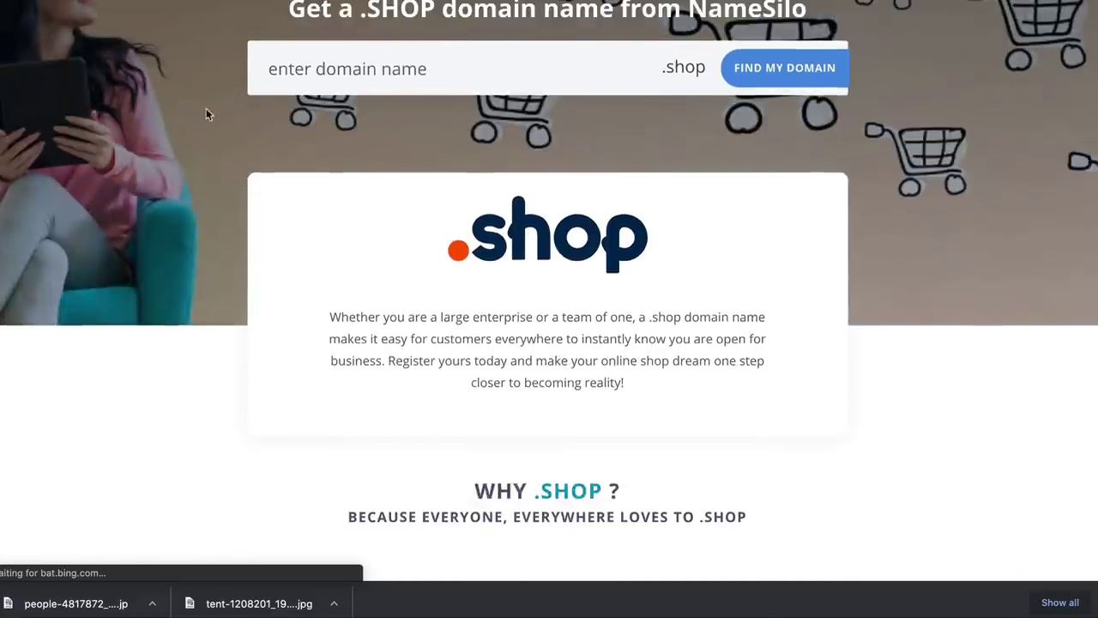
- Go back to the NameSilo home page and look over its domain offers and extension prices
key("alt+Left")
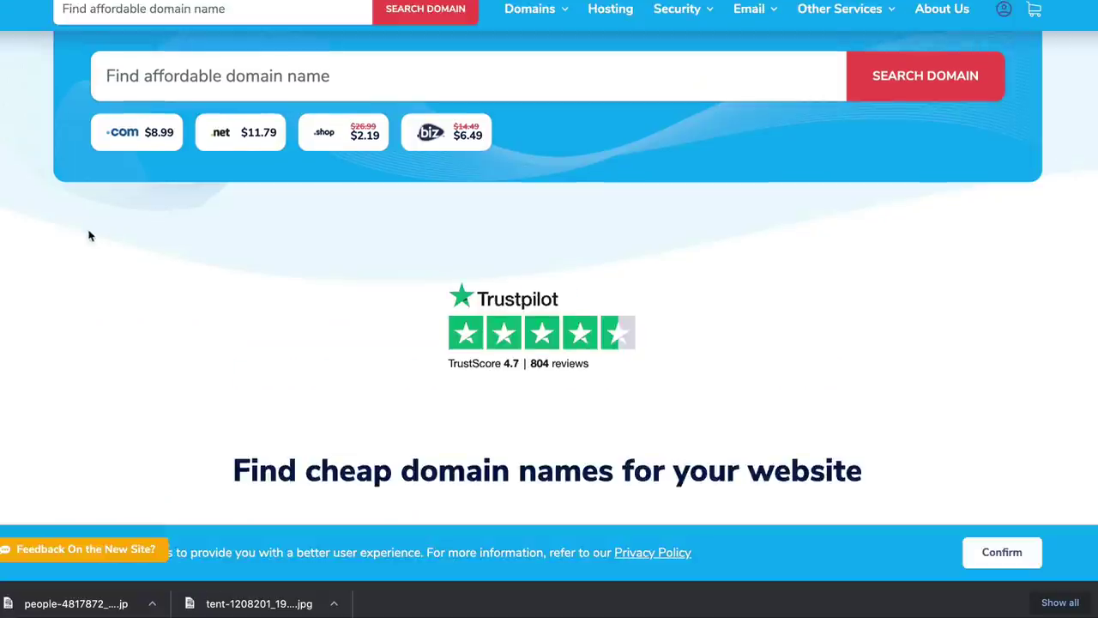
scroll(89, 235, "down", 1)
scroll(35, 254, "up", 2)
scroll(44, 246, "down", 1)
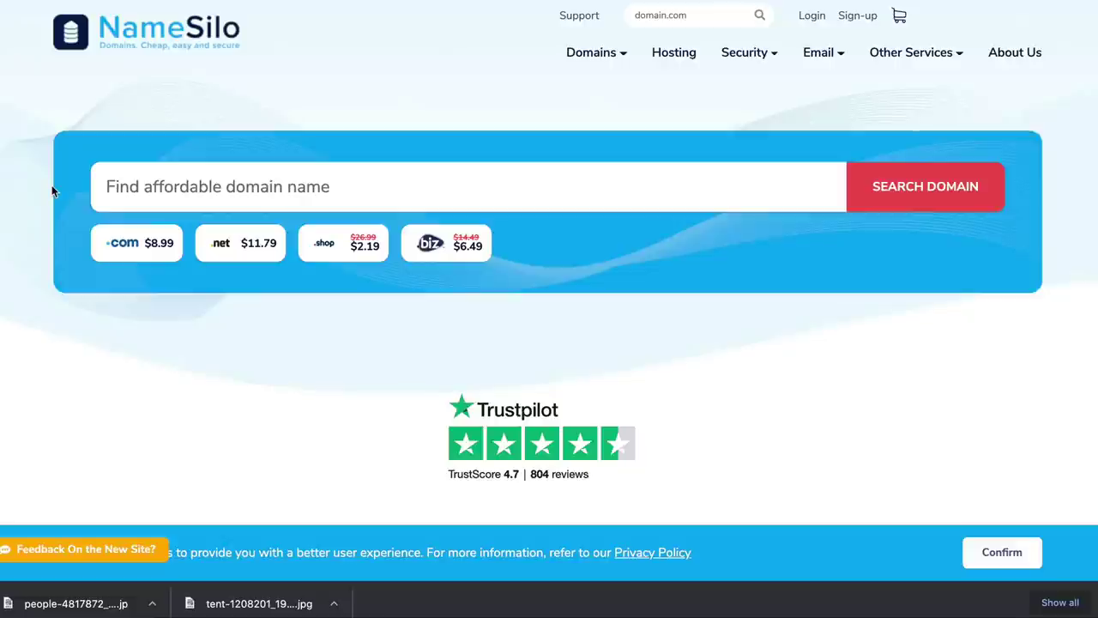
scroll(25, 200, "down", 15)
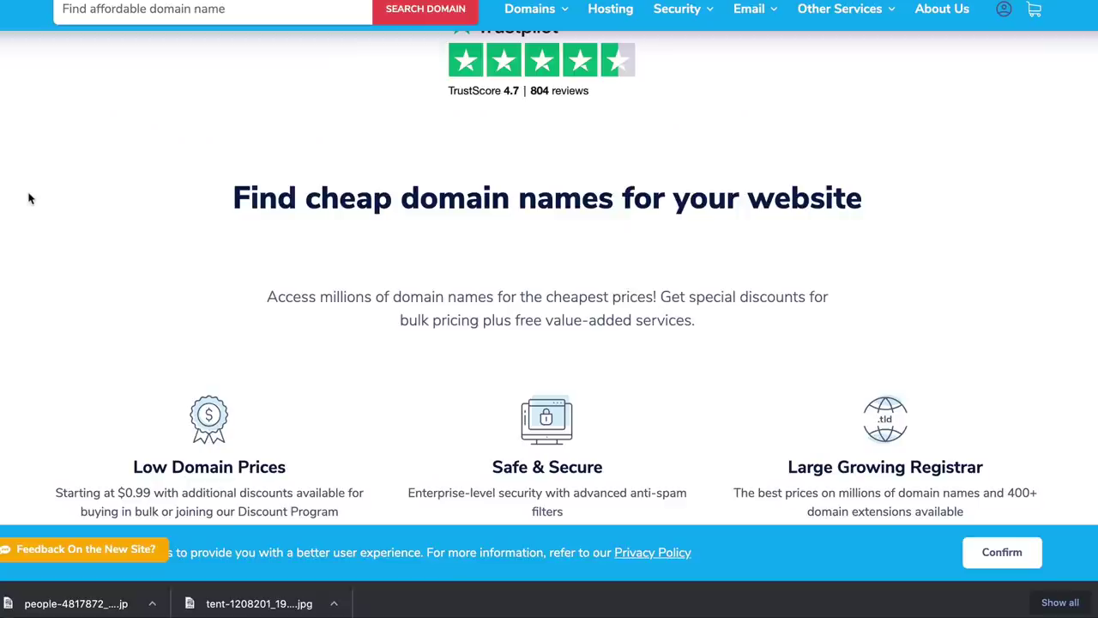
scroll(27, 198, "down", 2)
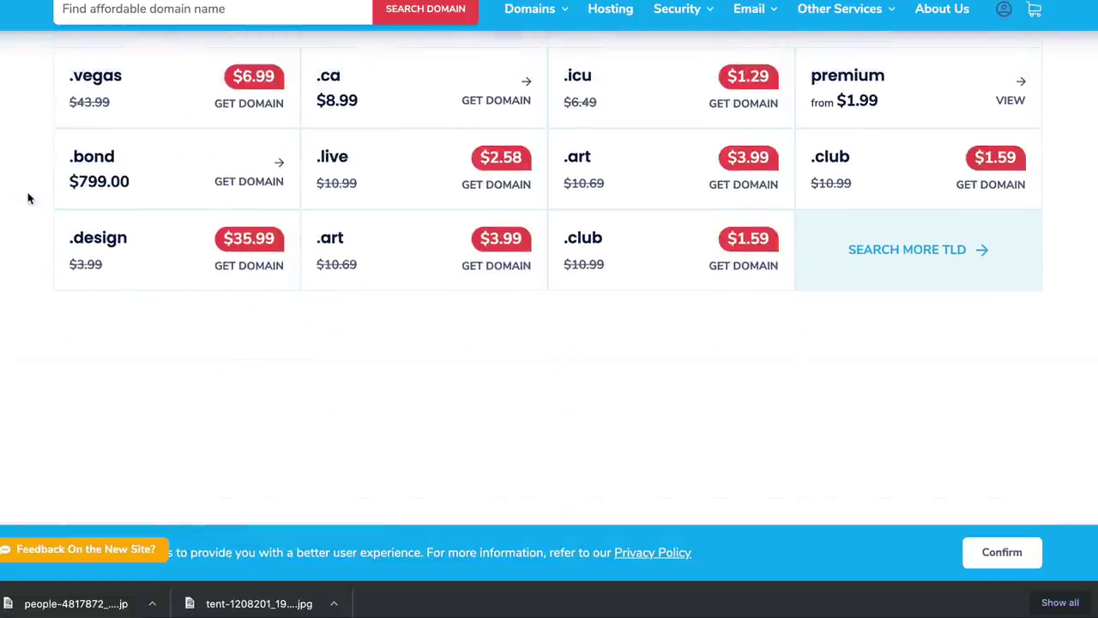
scroll(28, 198, "up", 2)
scroll(90, 198, "up", 15)
scroll(89, 191, "down", 5)
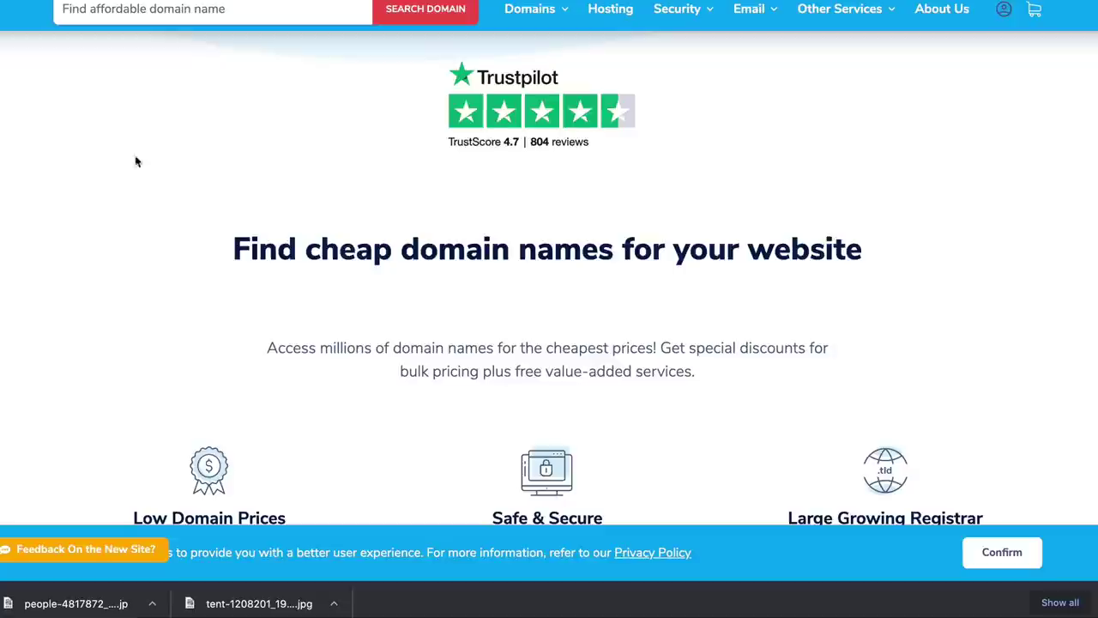
scroll(136, 161, "up", 2)
- Search NameSilo for the domain name campingdownunder and check the extensions and prices offered
left_click(217, 14)
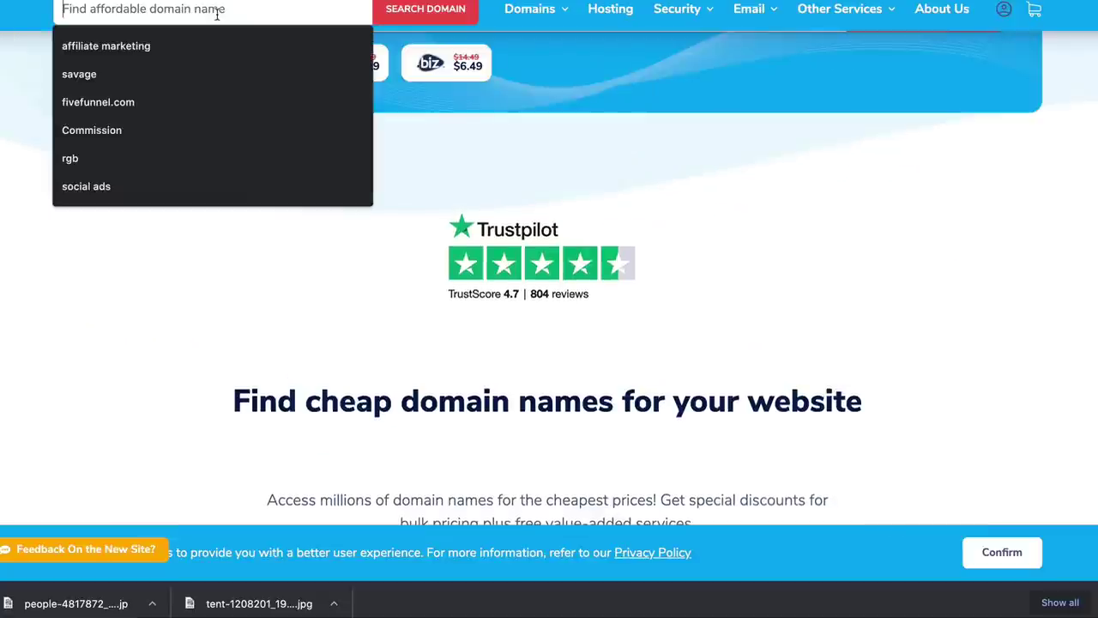
type("camping")
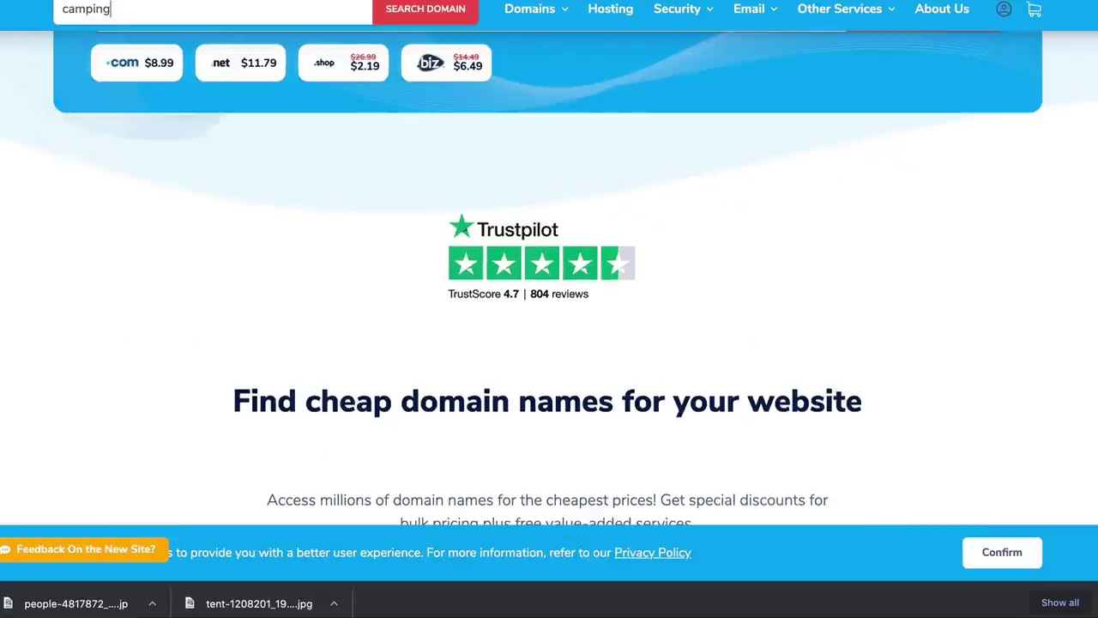
type("down")
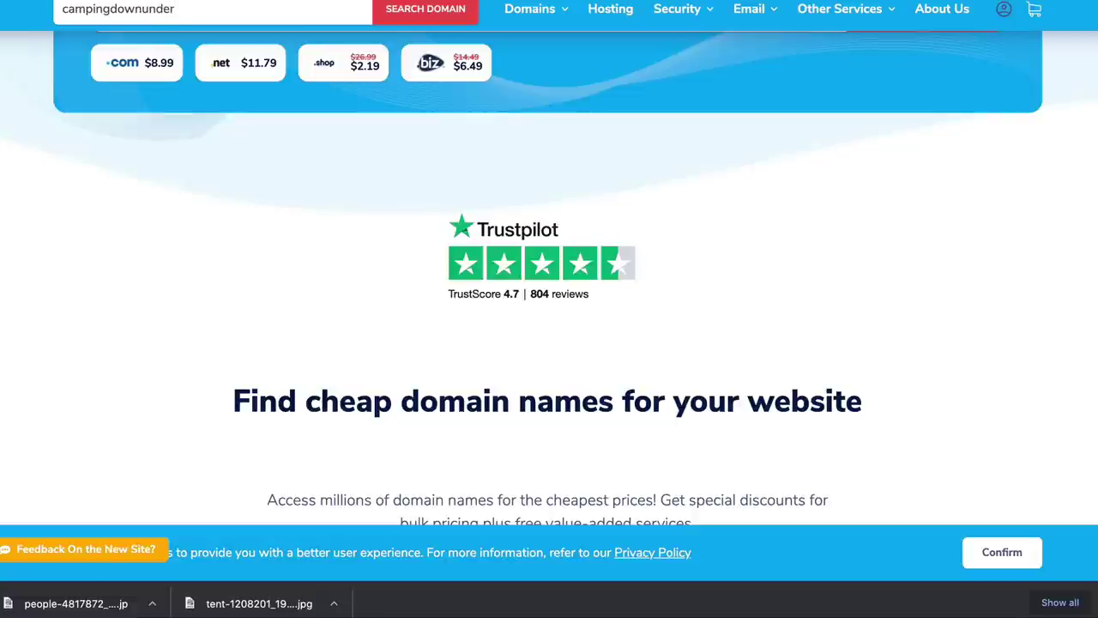
type("under")
key("Return")
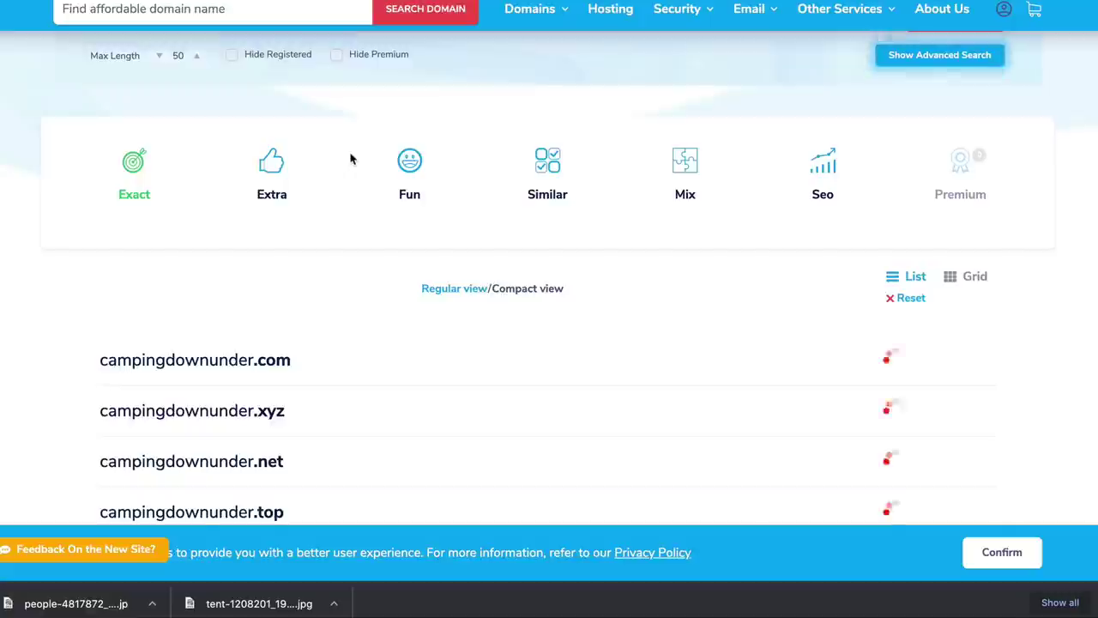
scroll(171, 321, "down", 1)
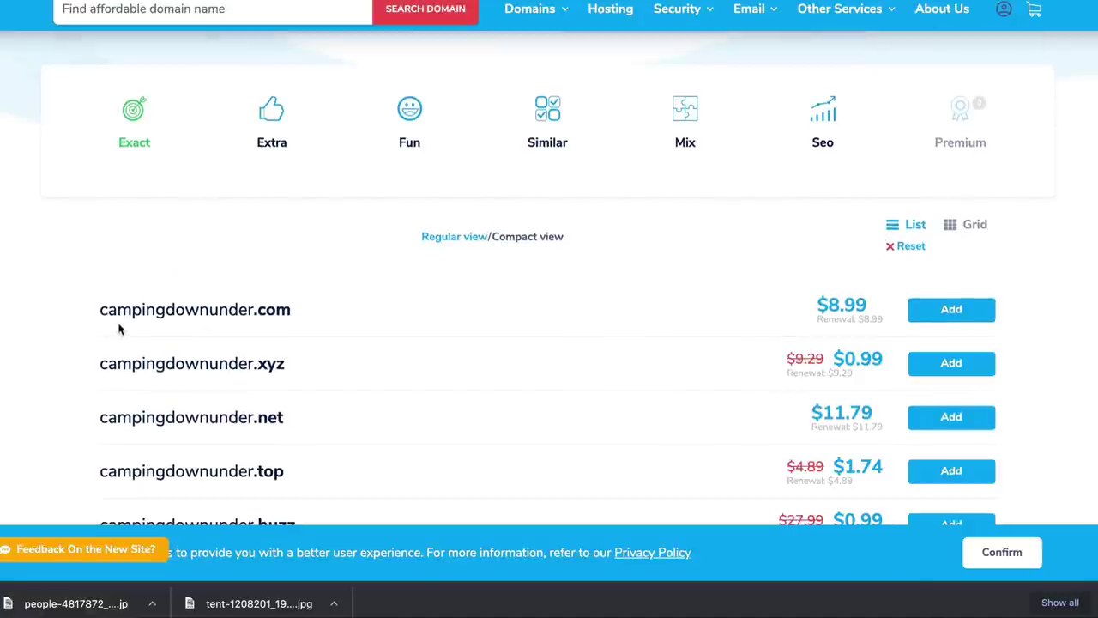
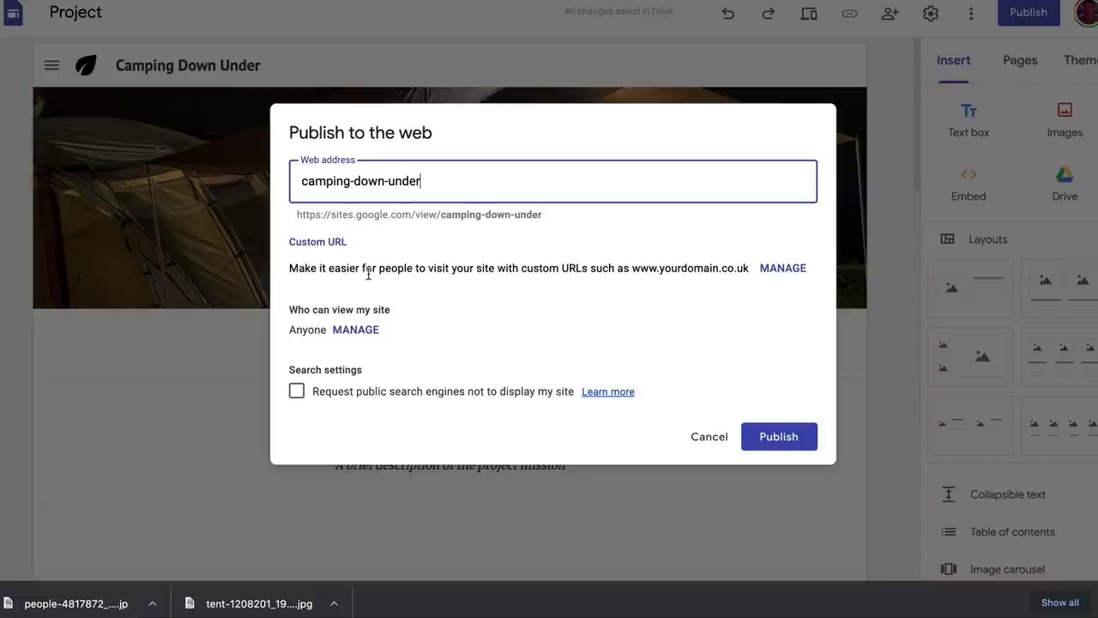
- In Google Sites, publish the site at the web address camping-down-under, leaving it visible to public search engines
mouse_move(297, 223)
left_mouse_down()
mouse_move(521, 224)
mouse_move(472, 191)
mouse_move(309, 193)
mouse_move(339, 228)
mouse_move(356, 225)
left_mouse_up()
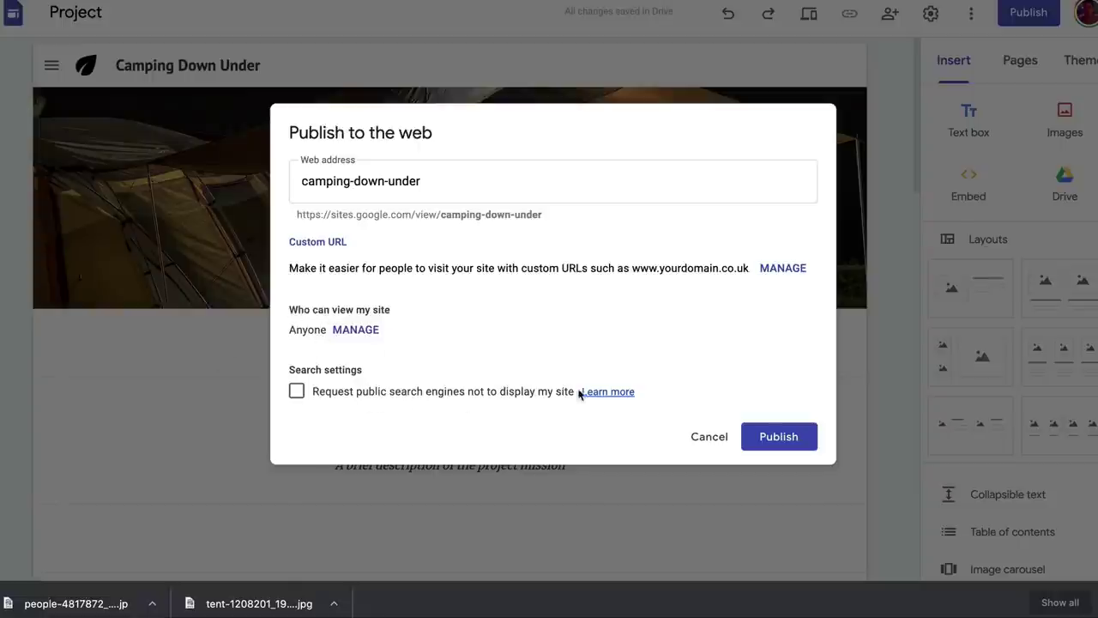
left_click(298, 392)
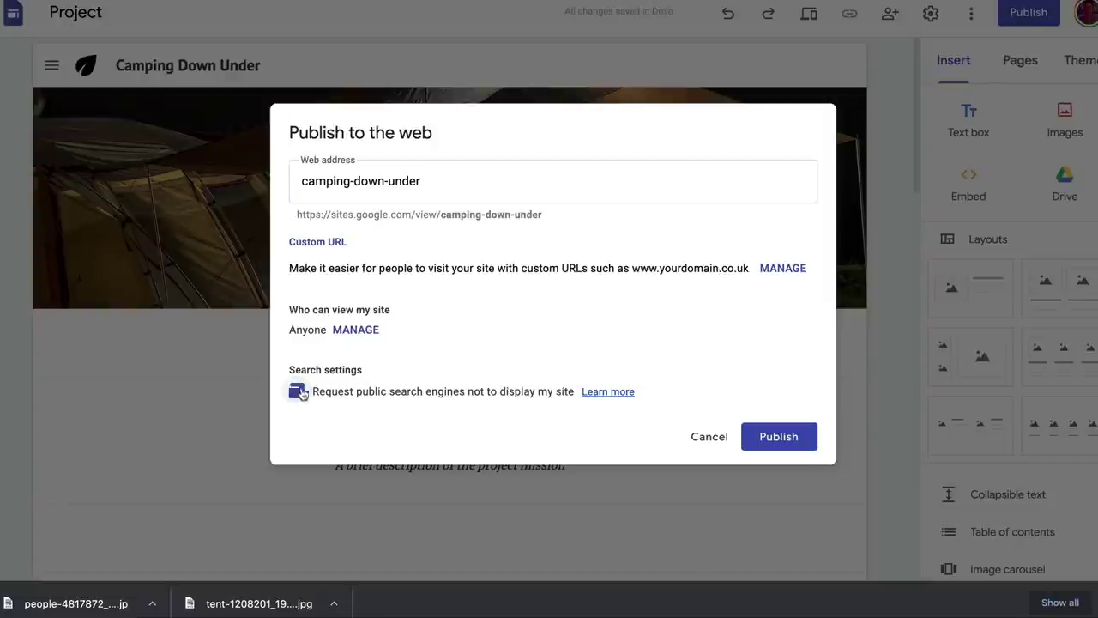
left_click(298, 392)
left_click(779, 438)
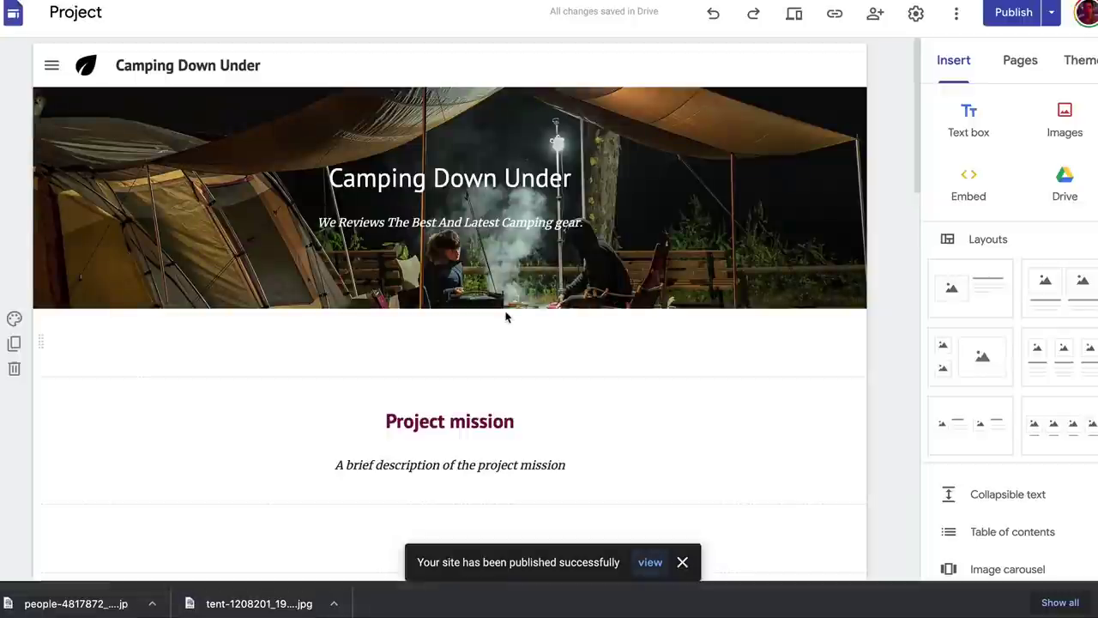
- Reopen the publish settings of the published site and examine its full web address
left_click(1051, 12)
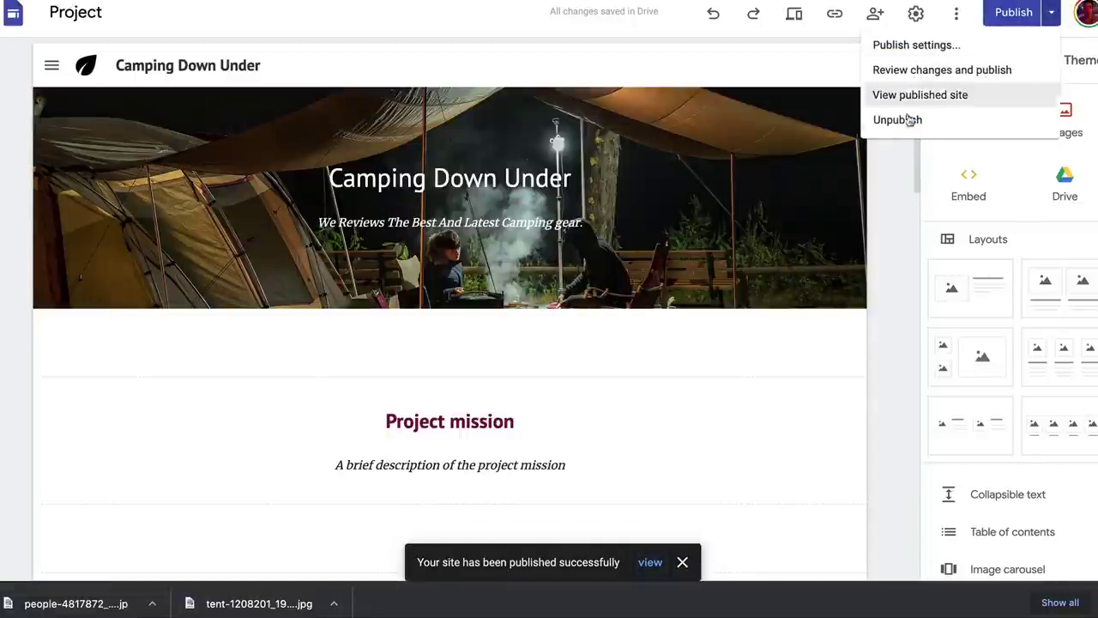
left_click(915, 199)
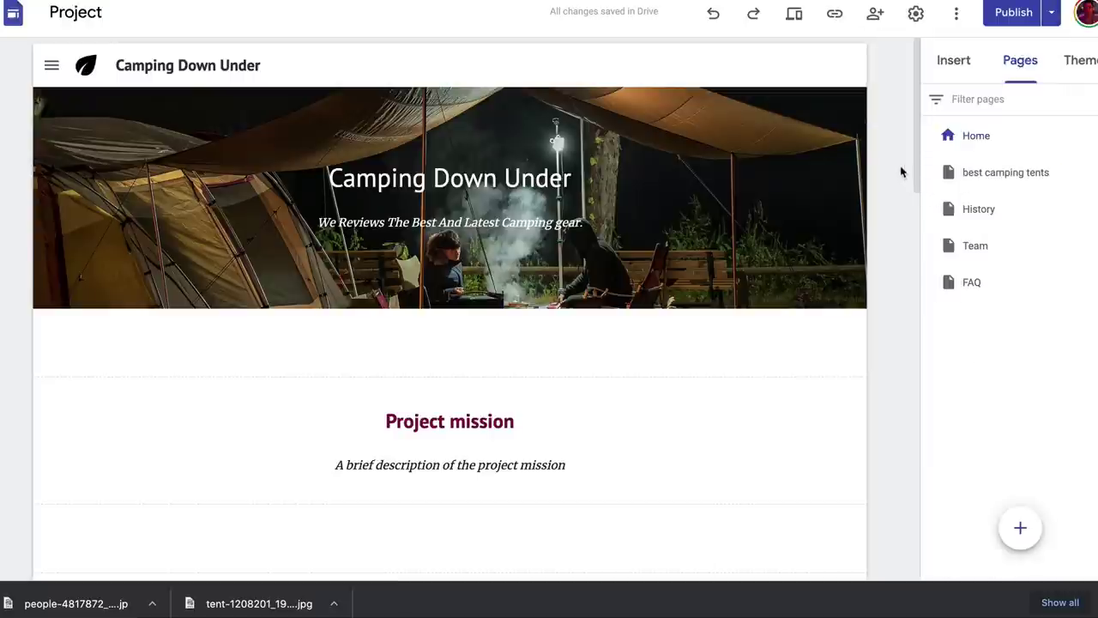
left_click(1051, 12)
left_click(916, 45)
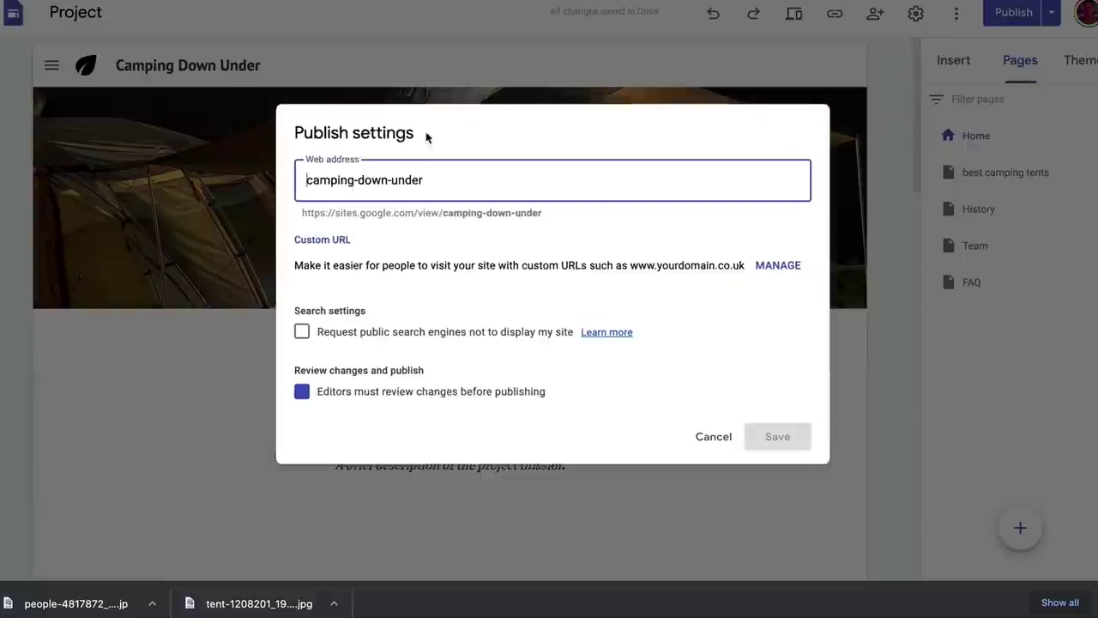
left_click_drag(441, 211, 302, 212)
left_click_drag(441, 212, 538, 214)
left_click(378, 211)
left_click(544, 217)
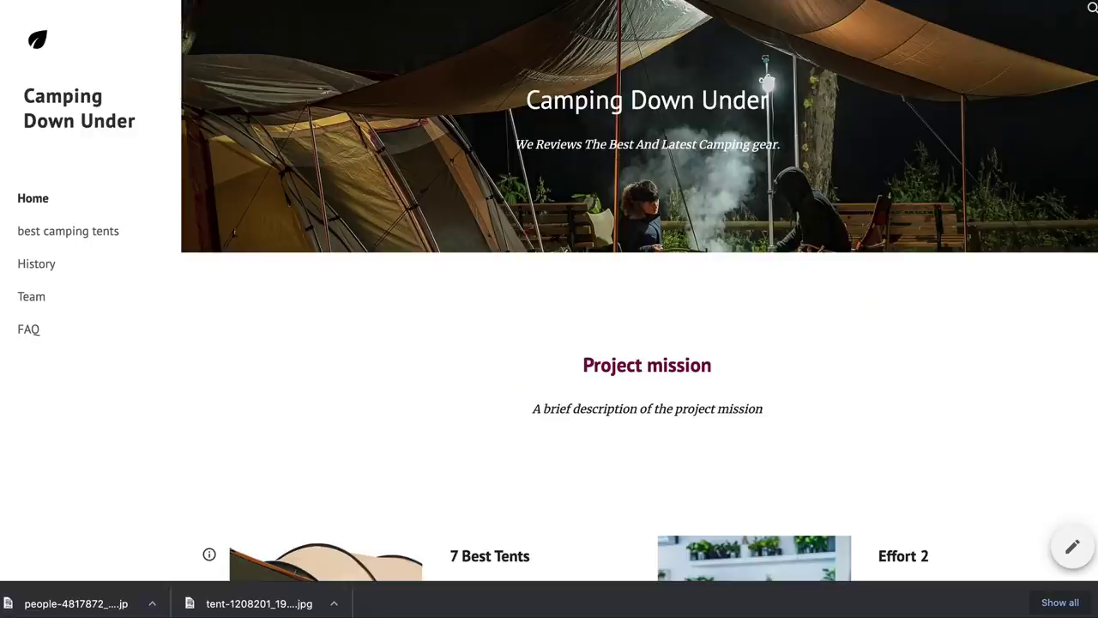
- On the published site, open the best camping tents page and examine the page name part of its web address
mouse_move(211, 7)
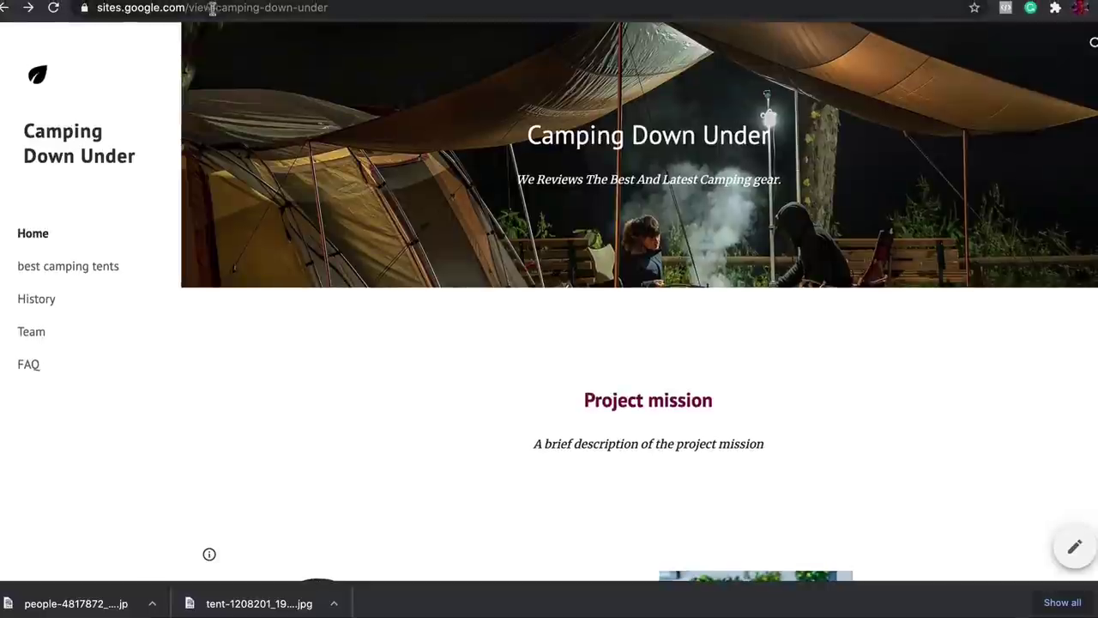
left_click(75, 267)
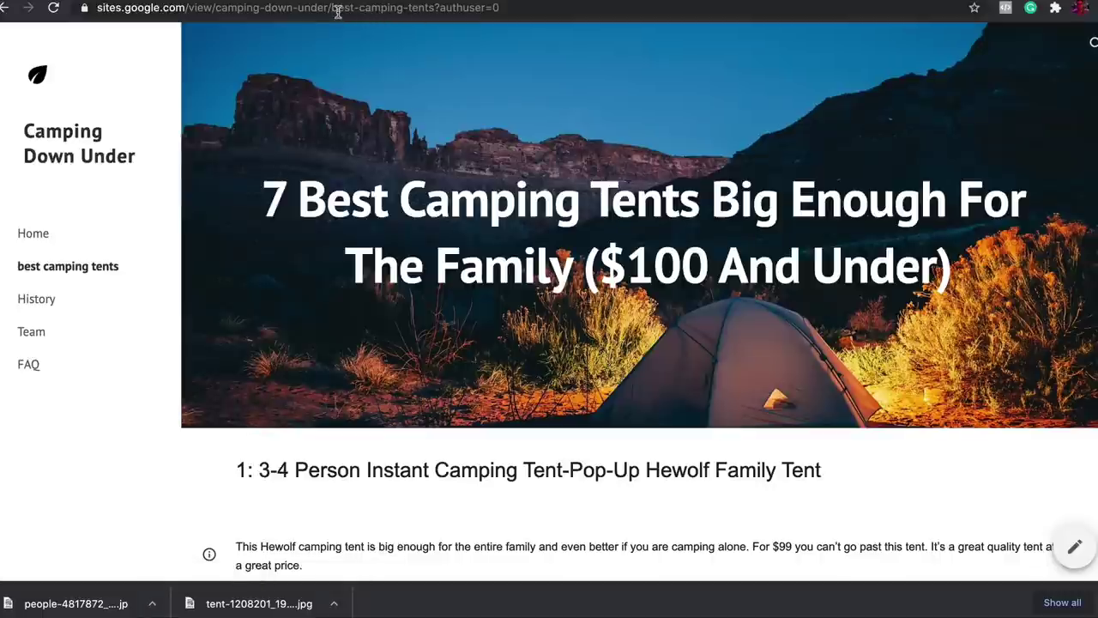
left_click_drag(331, 9, 434, 9)
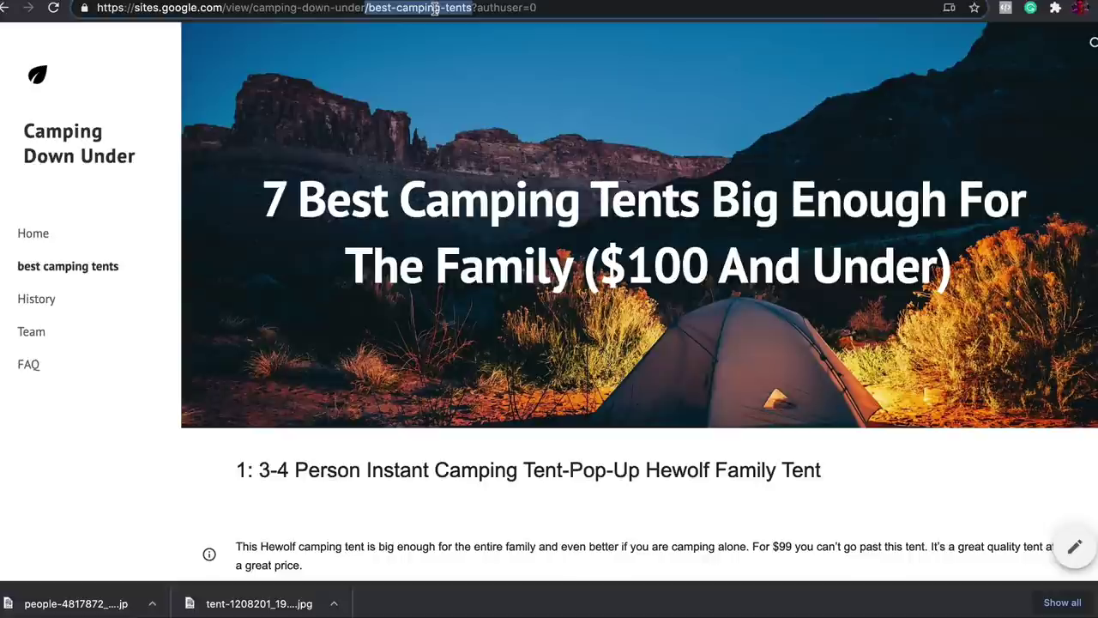
left_click_drag(365, 8, 470, 11)
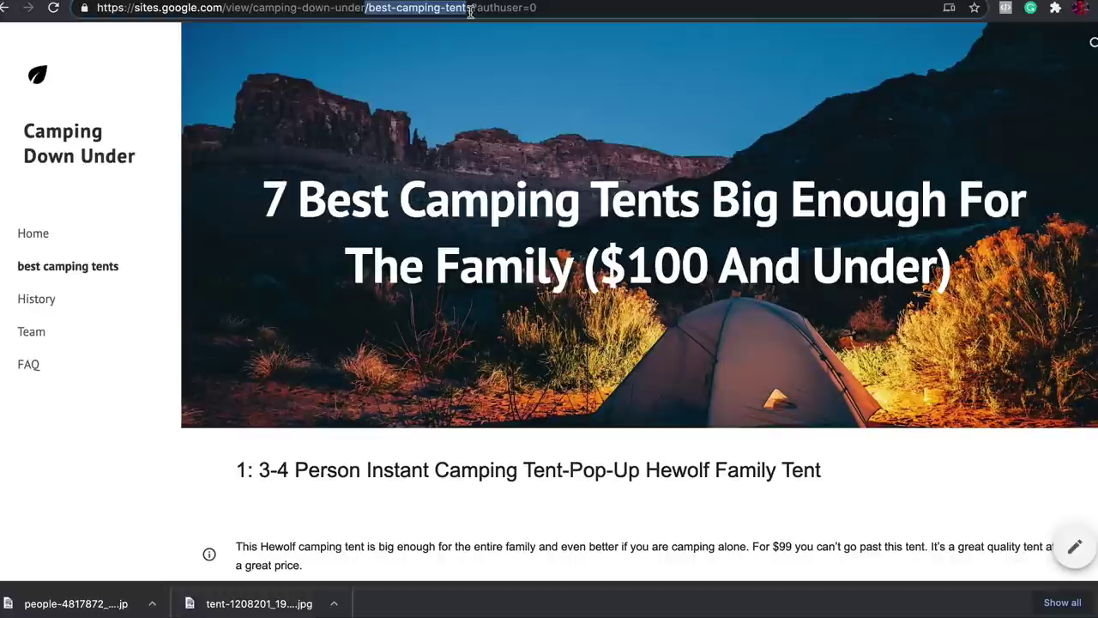
left_click(472, 10)
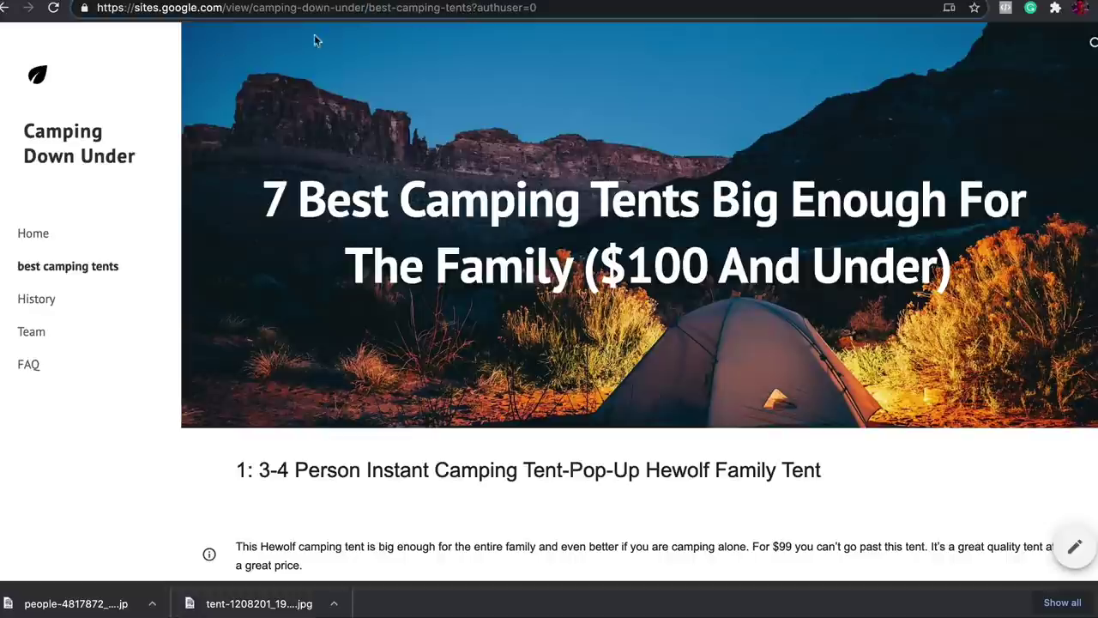
left_click_drag(374, 11, 472, 10)
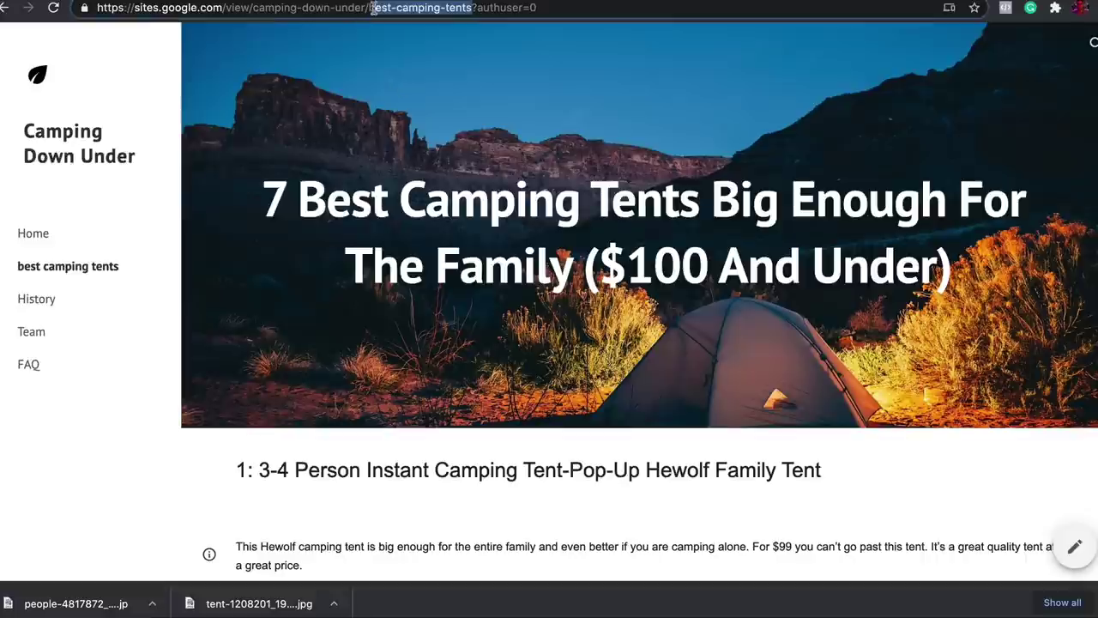
left_click_drag(370, 9, 472, 8)
- Look over the published tents page, from its headline and introduction to the product features and empty placeholders
left_click_drag(280, 190, 1006, 215)
scroll(680, 252, "down", 3)
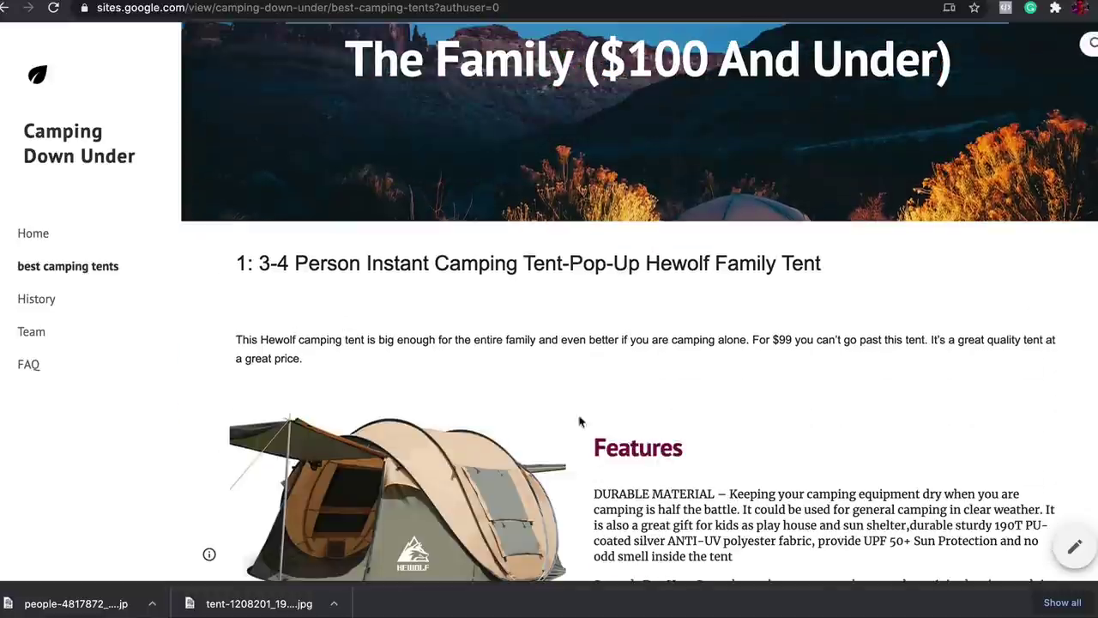
left_click_drag(537, 340, 668, 338)
scroll(667, 338, "down", 5)
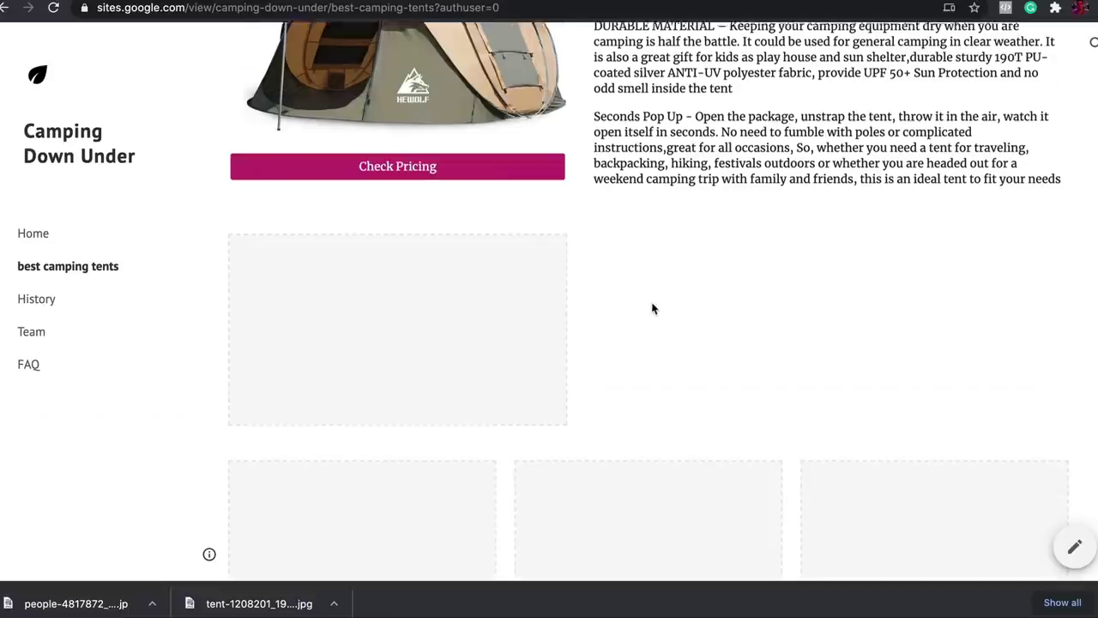
scroll(654, 306, "up", 8)
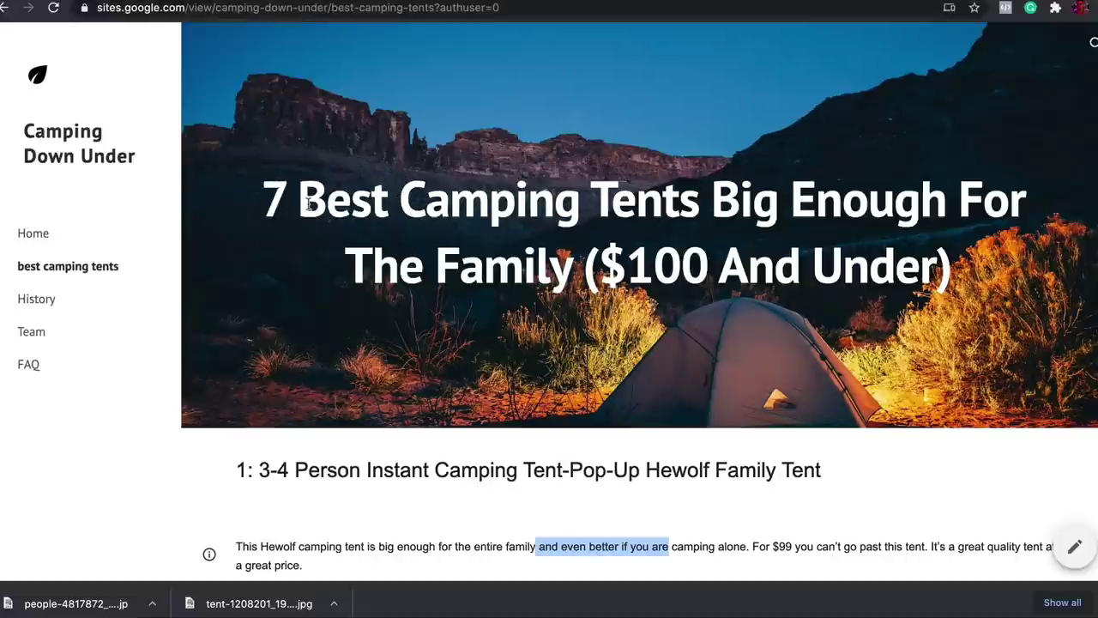
- Copy "Best Camping Tents" from the published page's headline and paste it as the tents page's name in its properties in the site editor
left_click_drag(300, 203, 703, 209)
key("super+c")
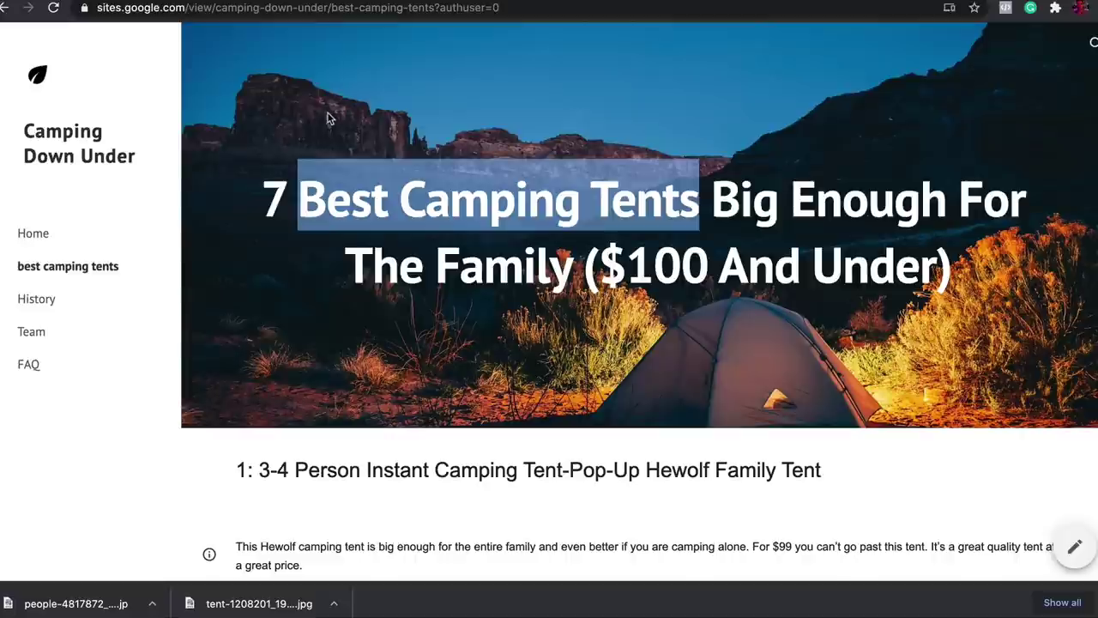
left_click(446, 0)
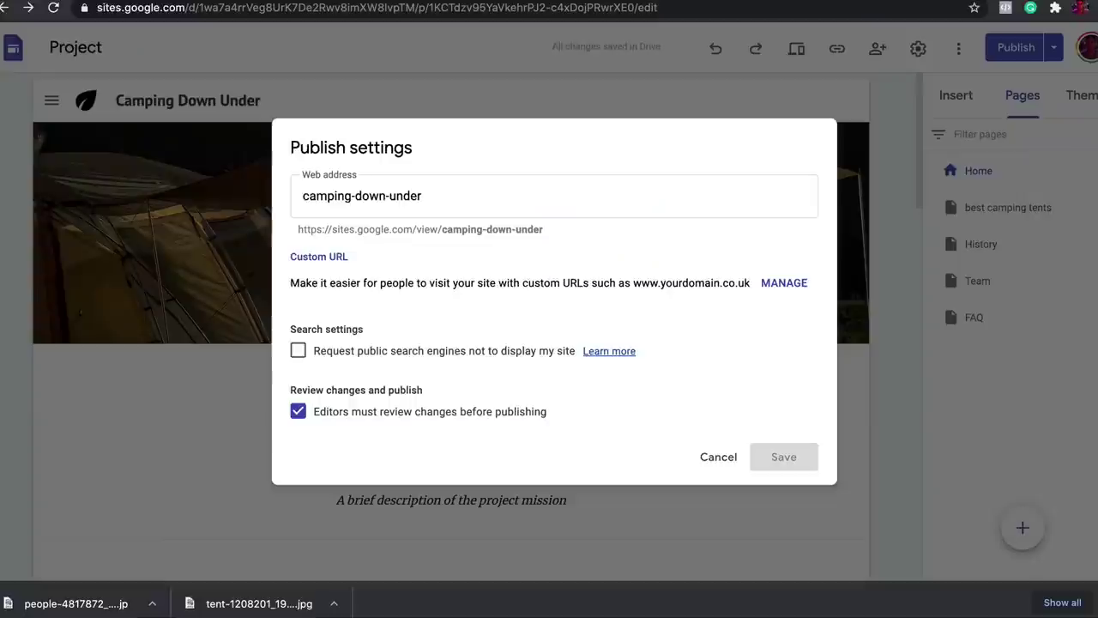
left_click(719, 456)
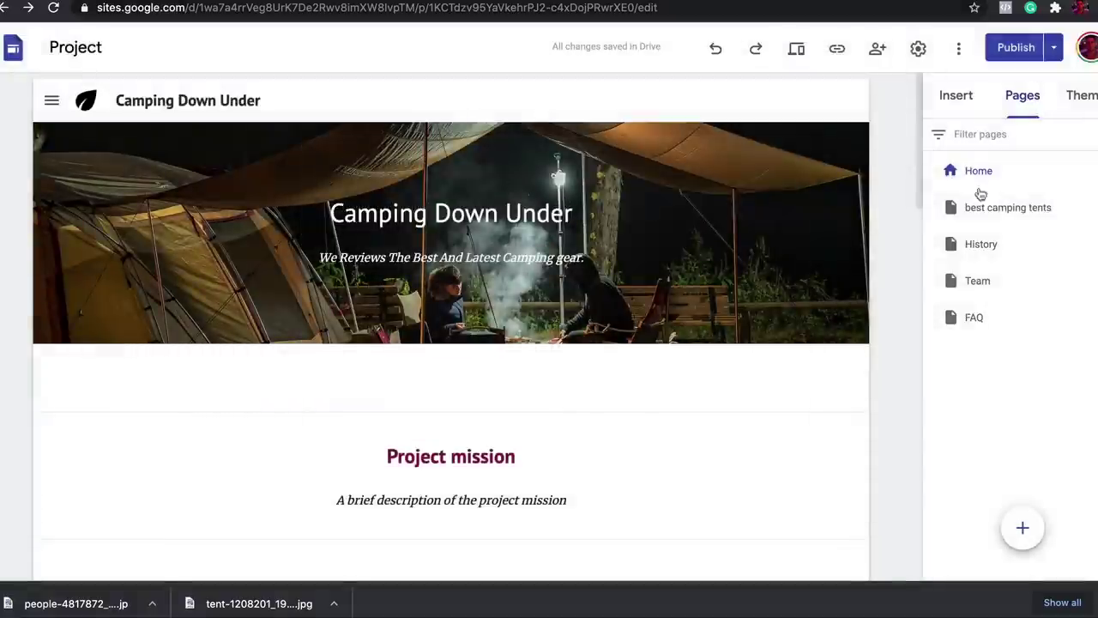
left_click(982, 209)
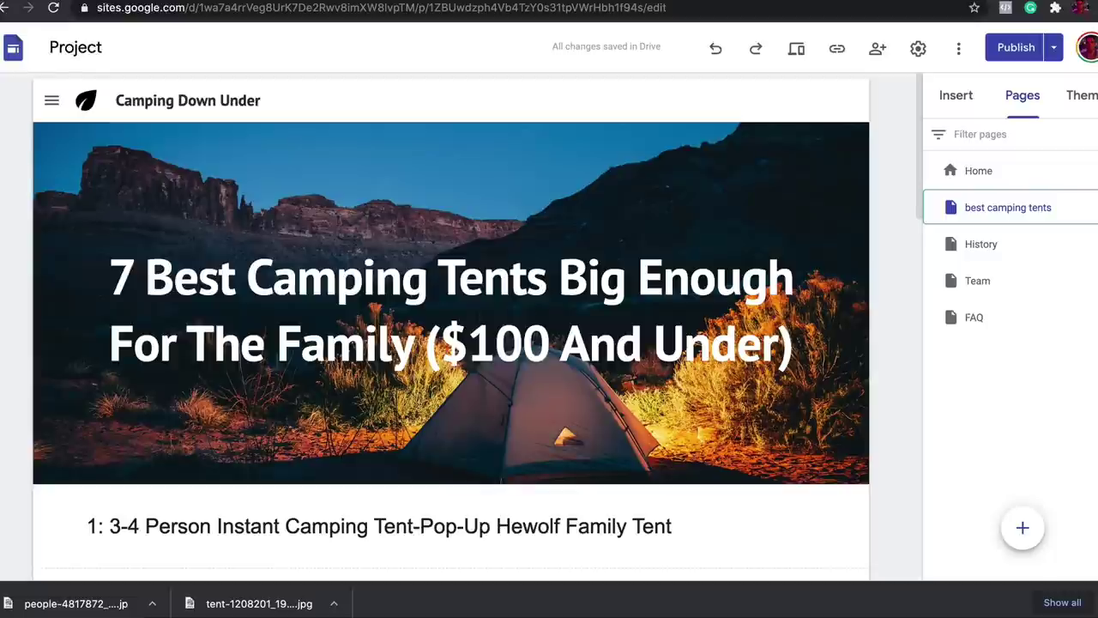
left_click(1082, 212)
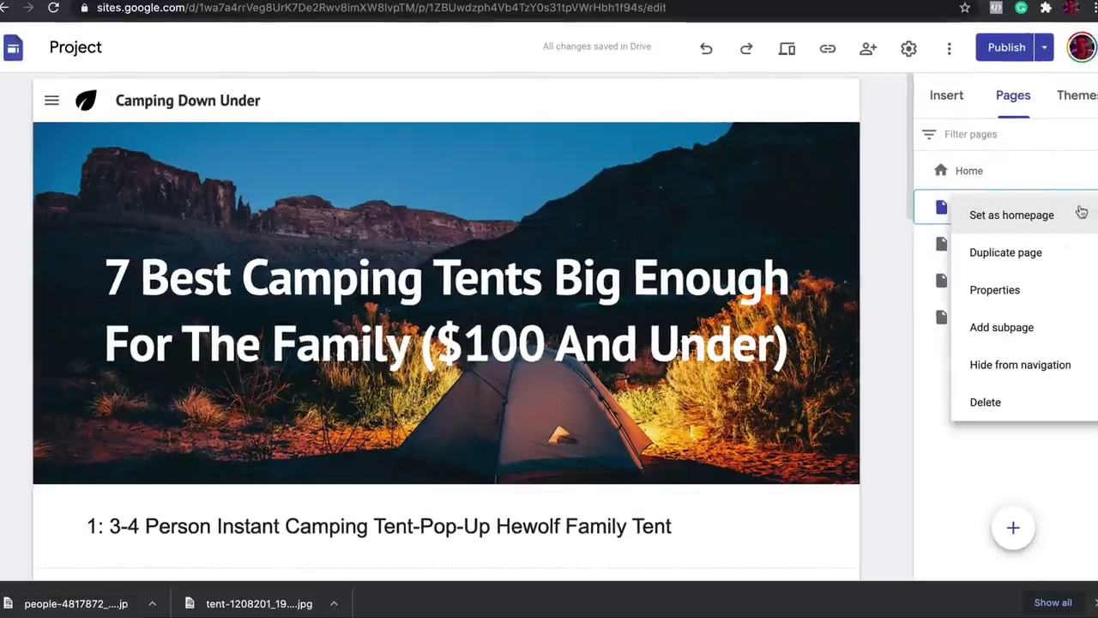
left_click(987, 289)
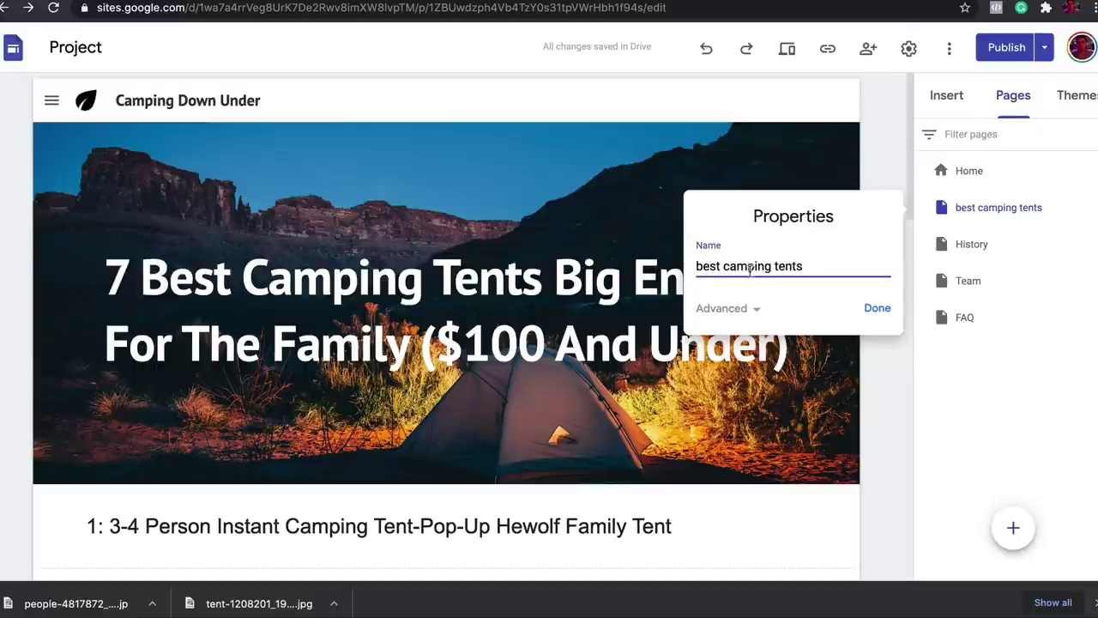
left_click_drag(837, 267, 695, 267)
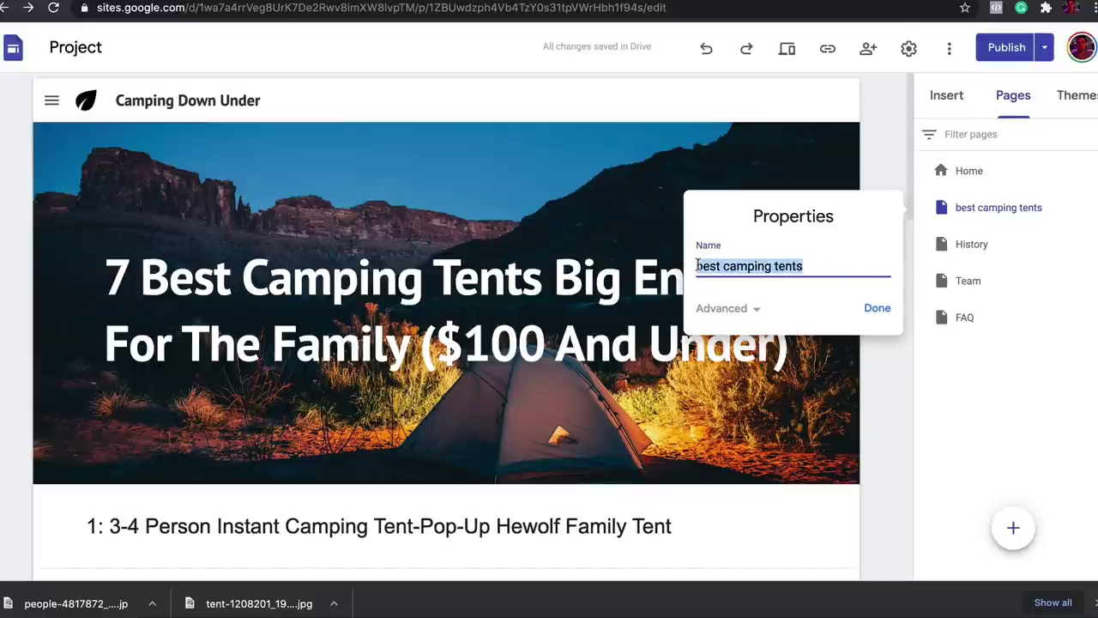
key("super+v")
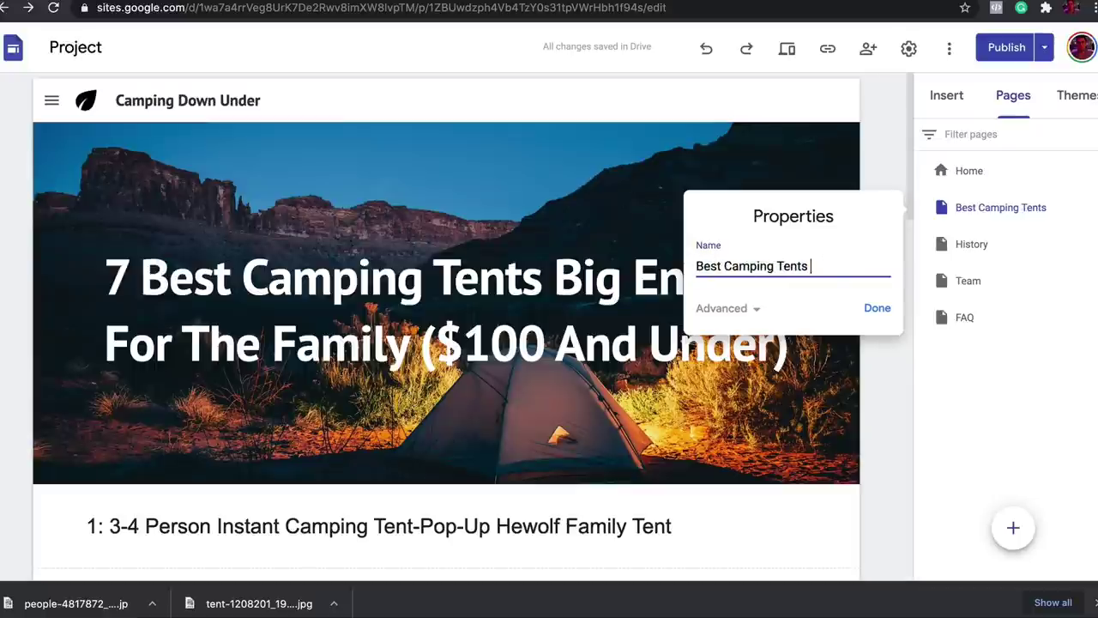